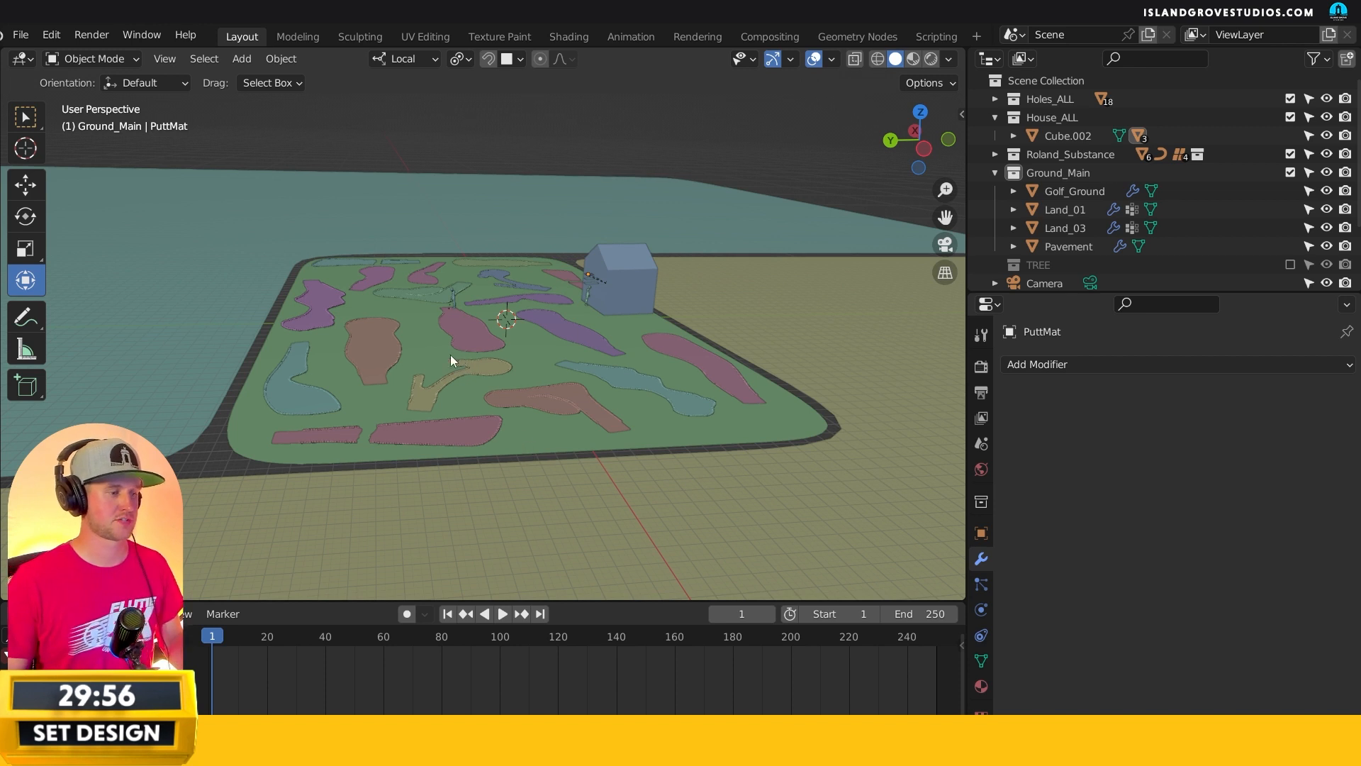
- Turn on the viewport display of the GeometryNodes tree scatter on Land_03, the land behind the golf course
middle_drag(458, 354, 542, 292)
scroll(542, 293, down, 4)
middle_drag(501, 407, 512, 435)
click(620, 270)
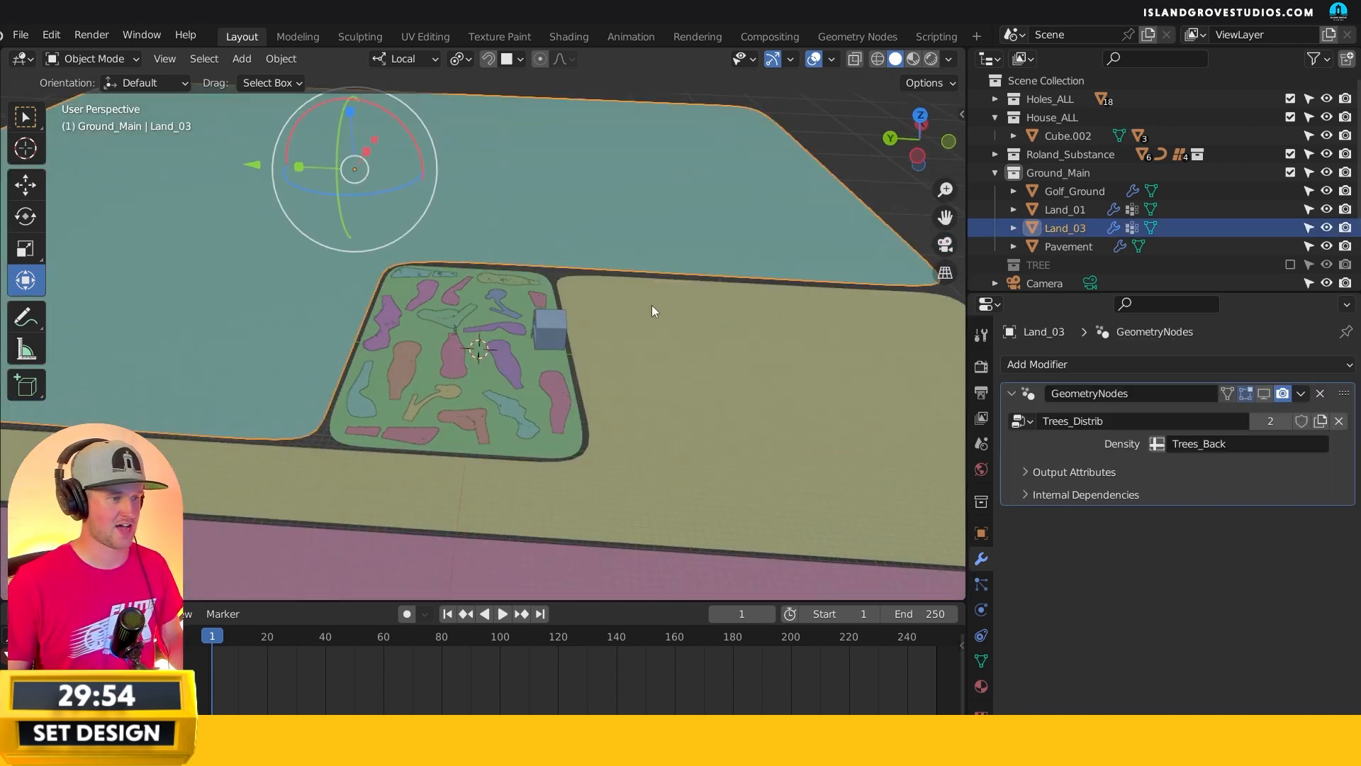
click(1265, 394)
key(alt+a)
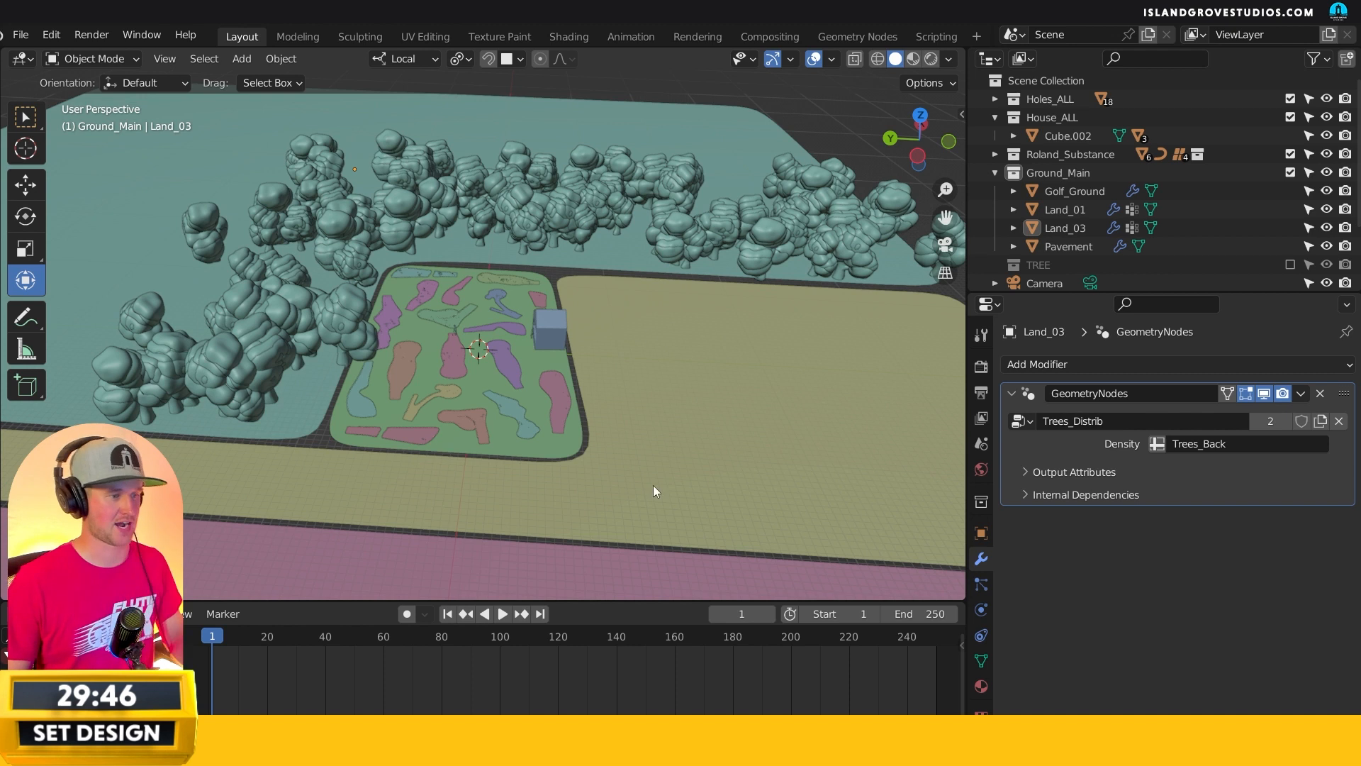
- Show the GeometryNodes tree scatter on Land_01 in the viewport, then clear the selection
click(1064, 209)
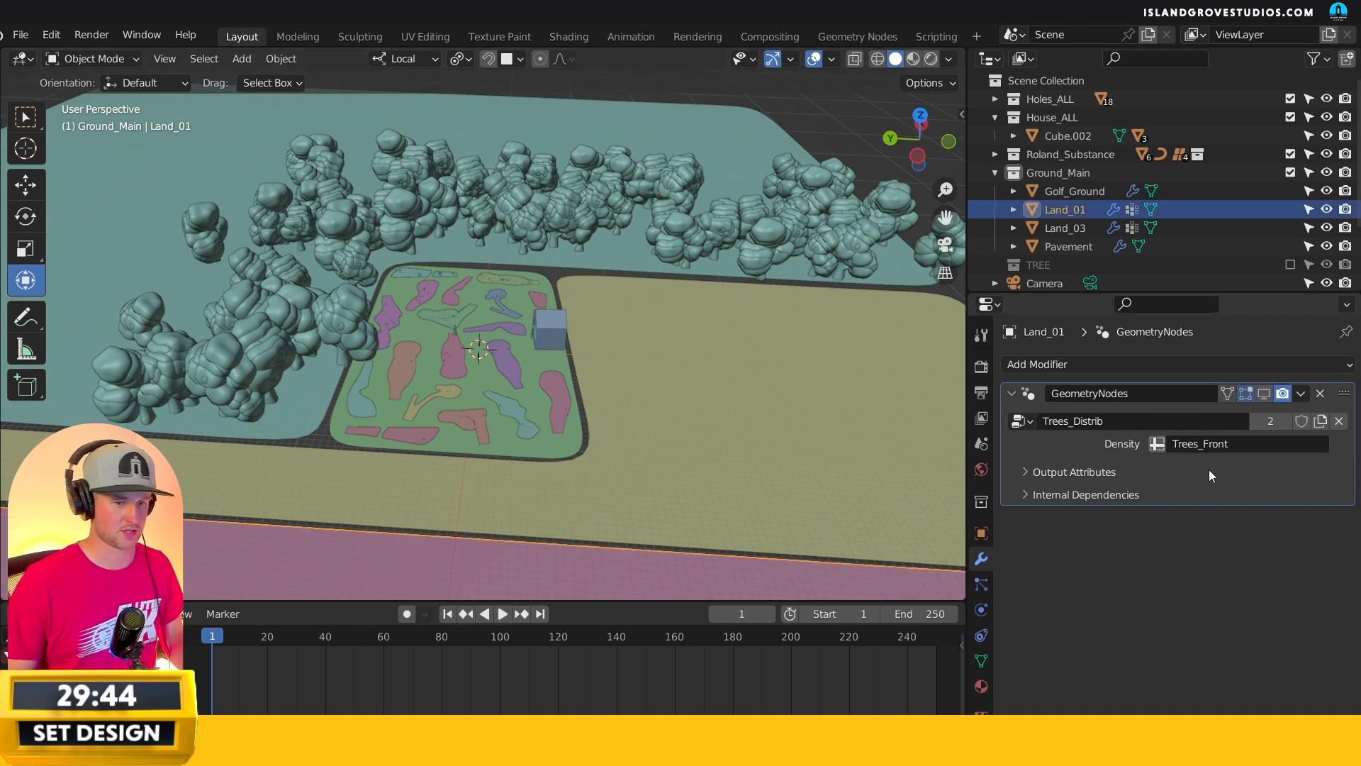
click(1263, 393)
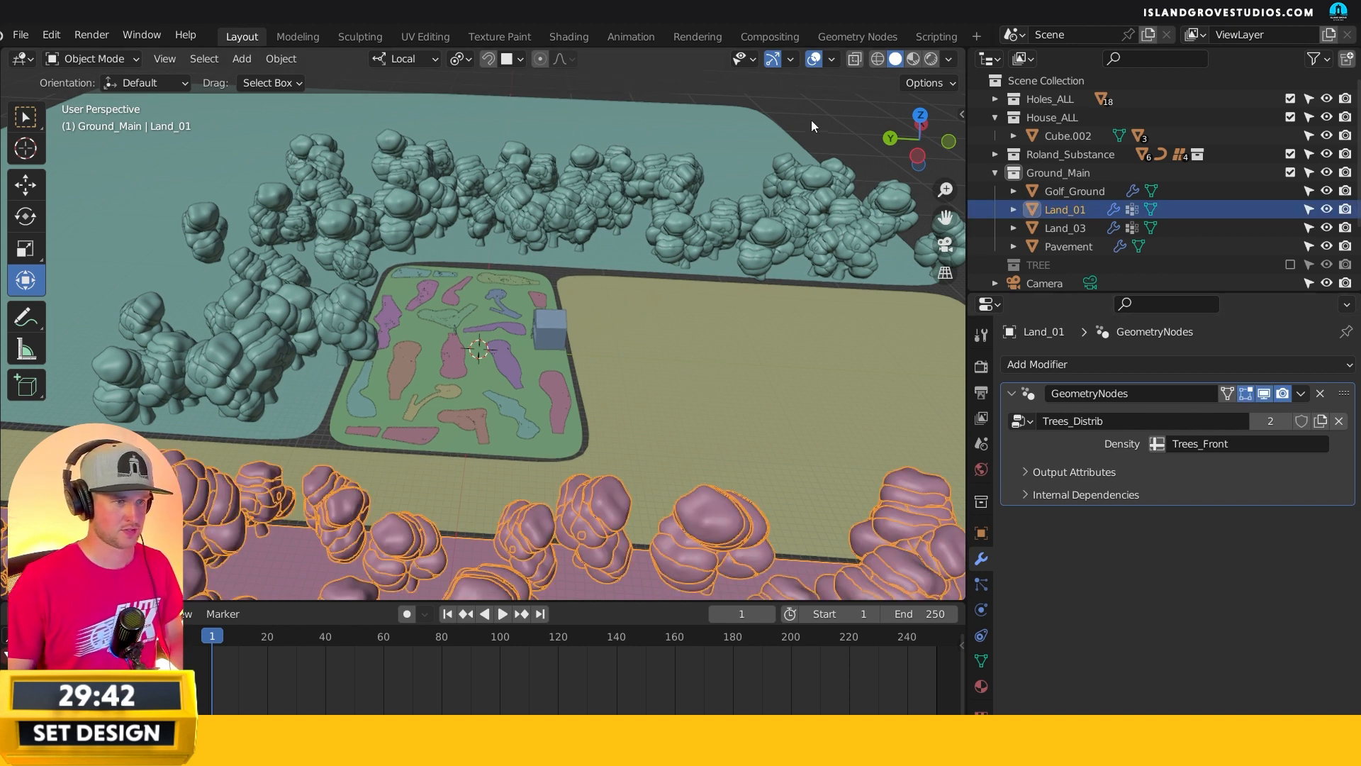
key(alt+a)
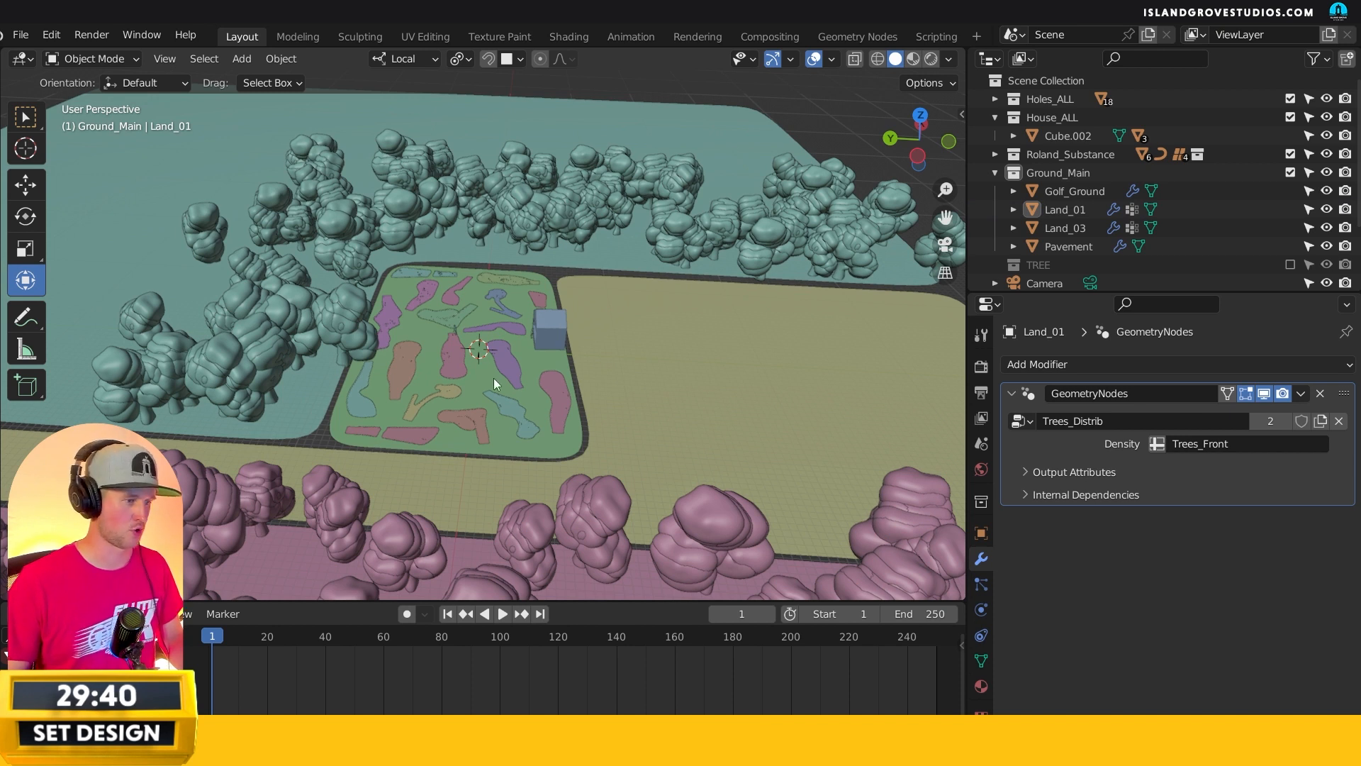
- Examine the Pavement and the trees scattered over the back and front land around the golf course
click(612, 424)
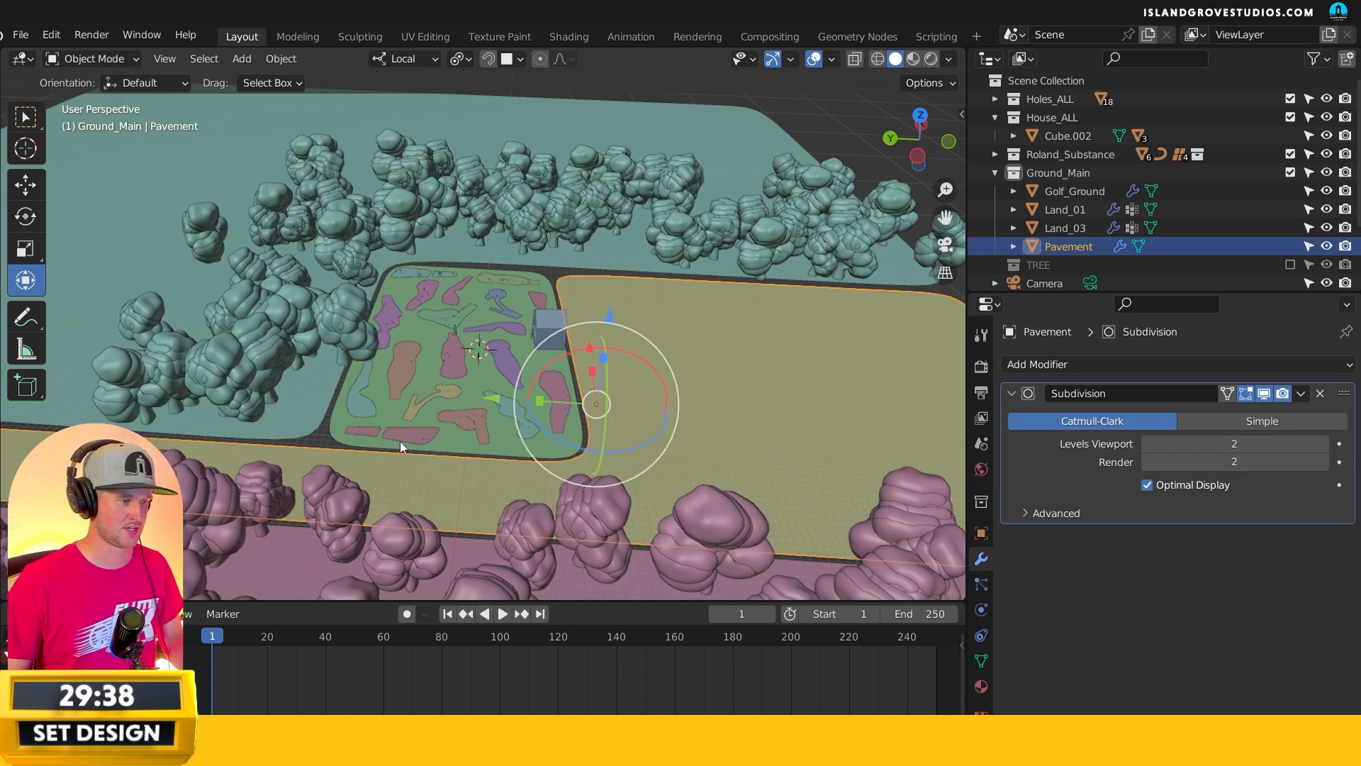
middle_drag(370, 324, 233, 265)
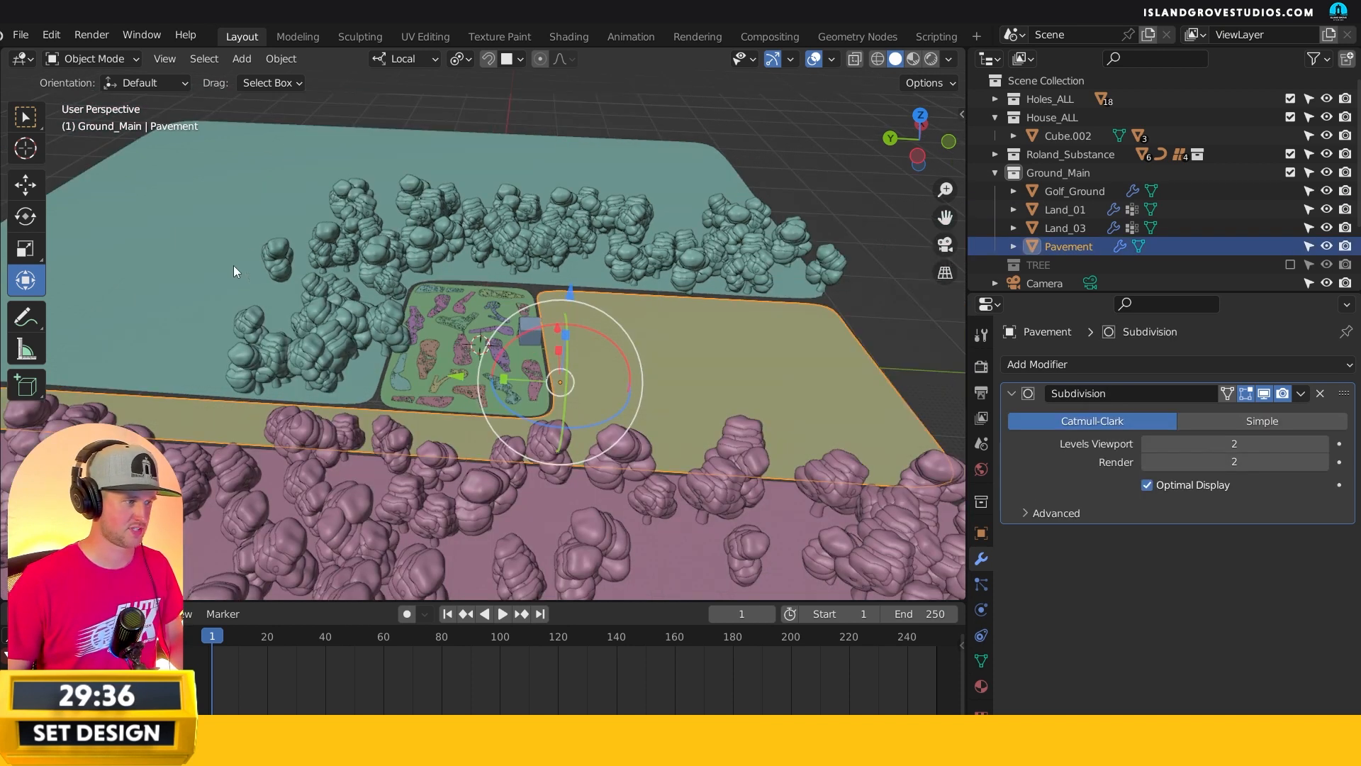
click(262, 320)
shift+click(274, 377)
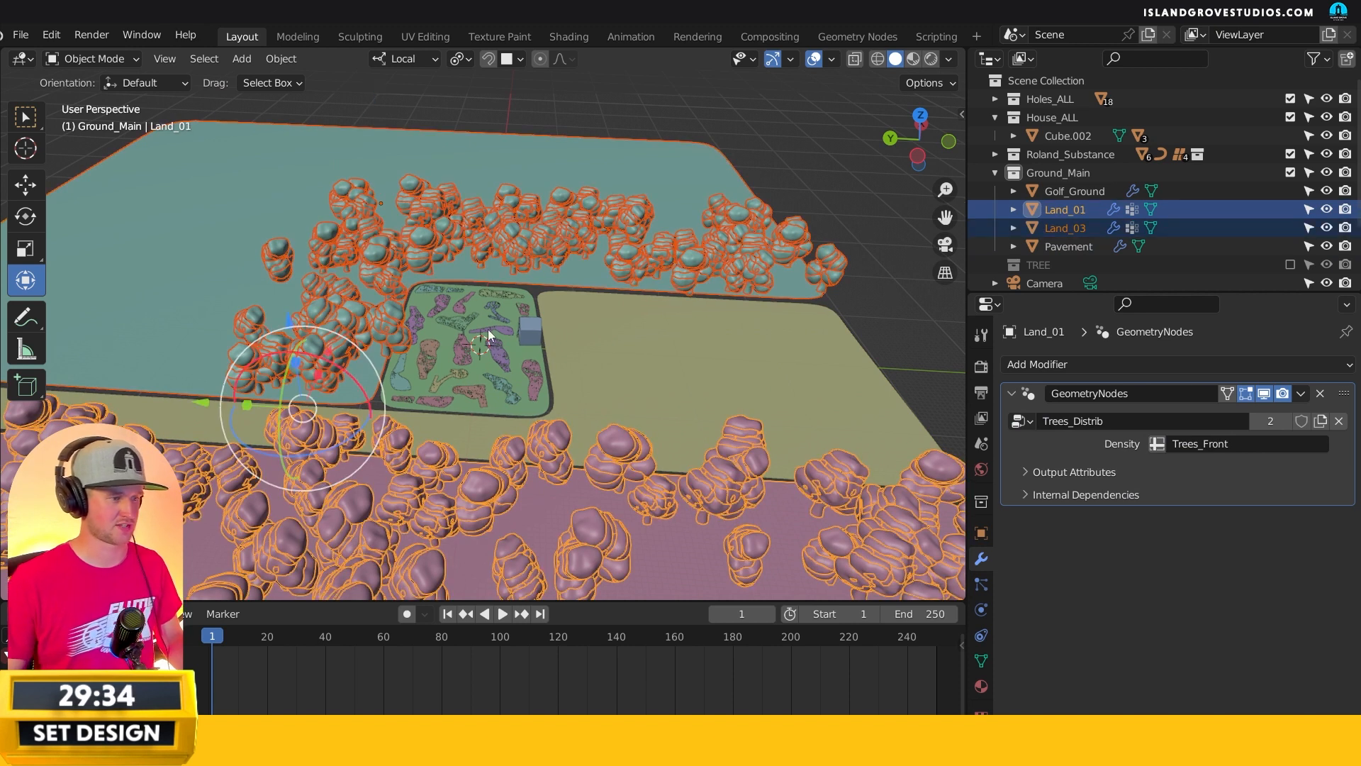
click(830, 208)
click(591, 363)
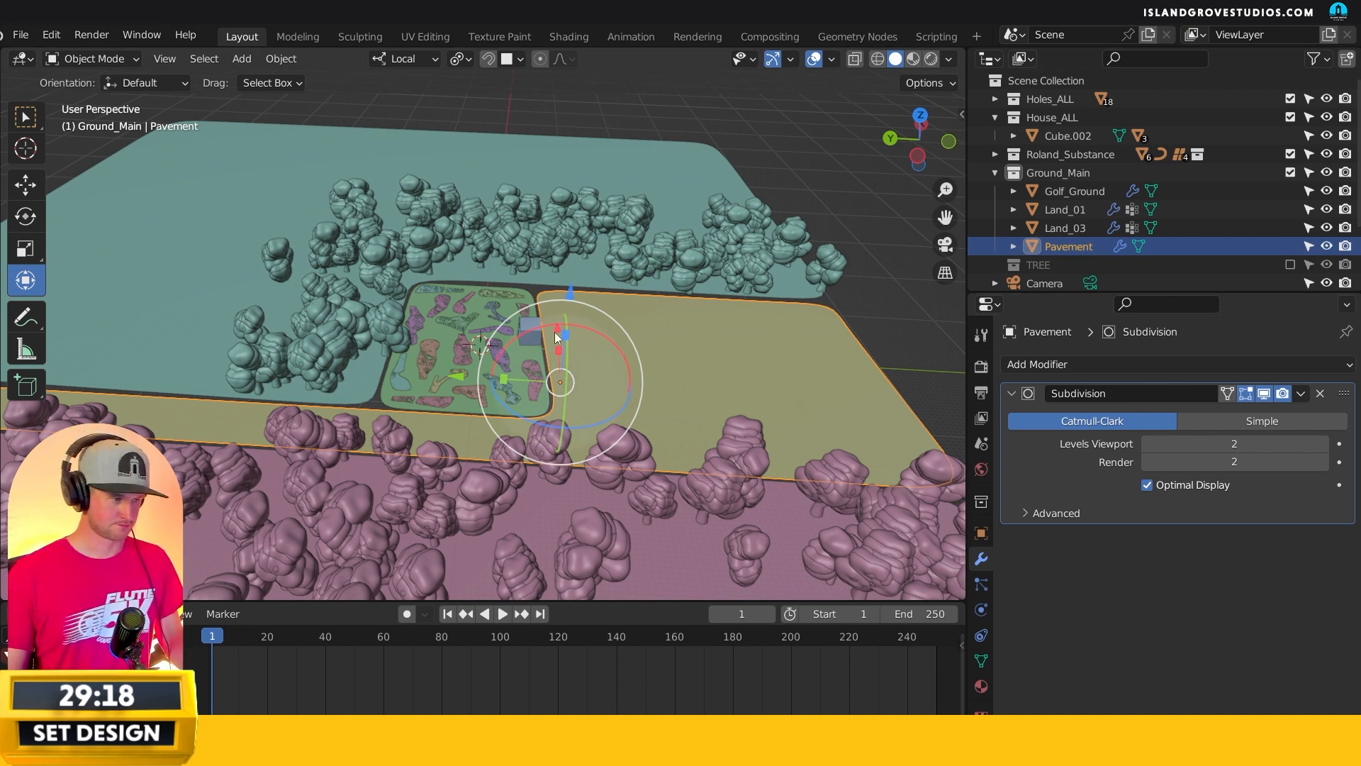
scroll(588, 268, up, 6)
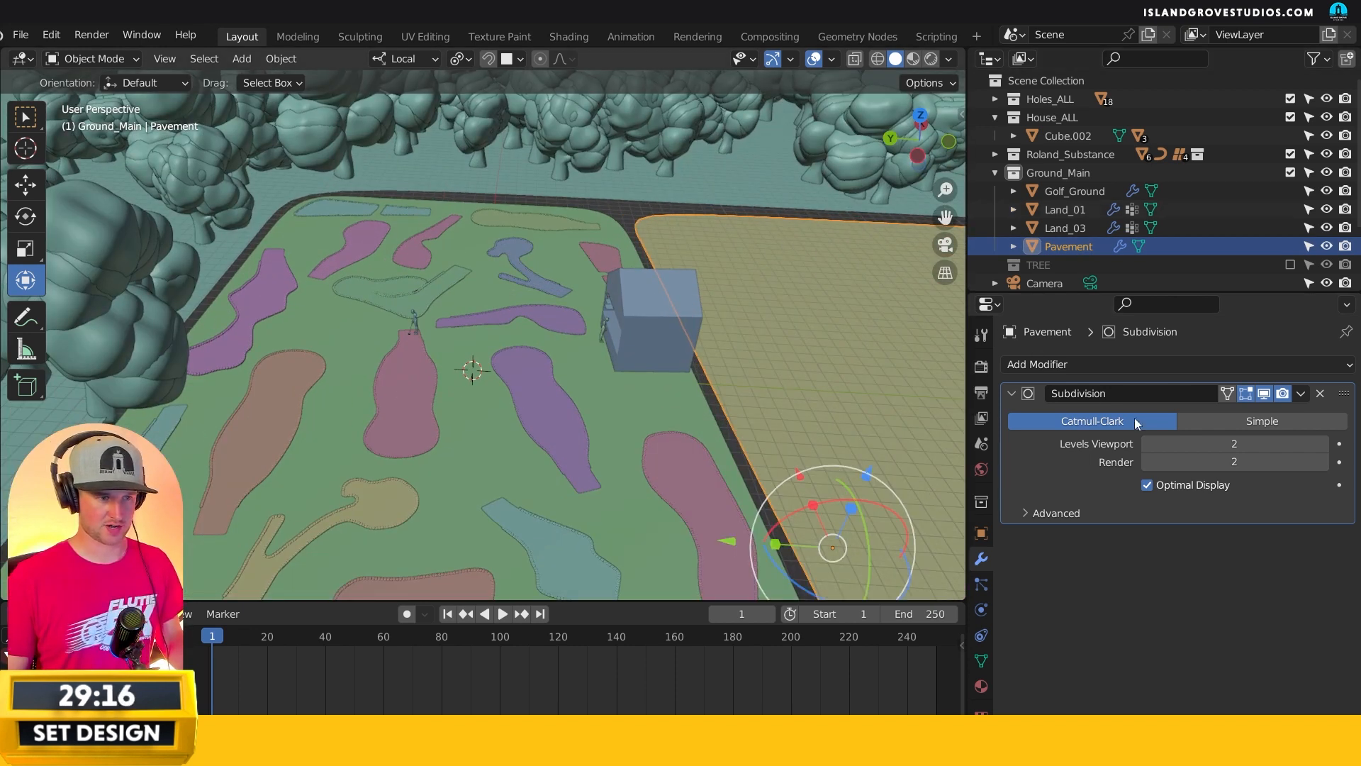
- Turn off the viewport display of the GeometryNodes tree scatter on both Land_03 and Land_01
click(1065, 228)
click(1264, 393)
scroll(711, 420, down, 5)
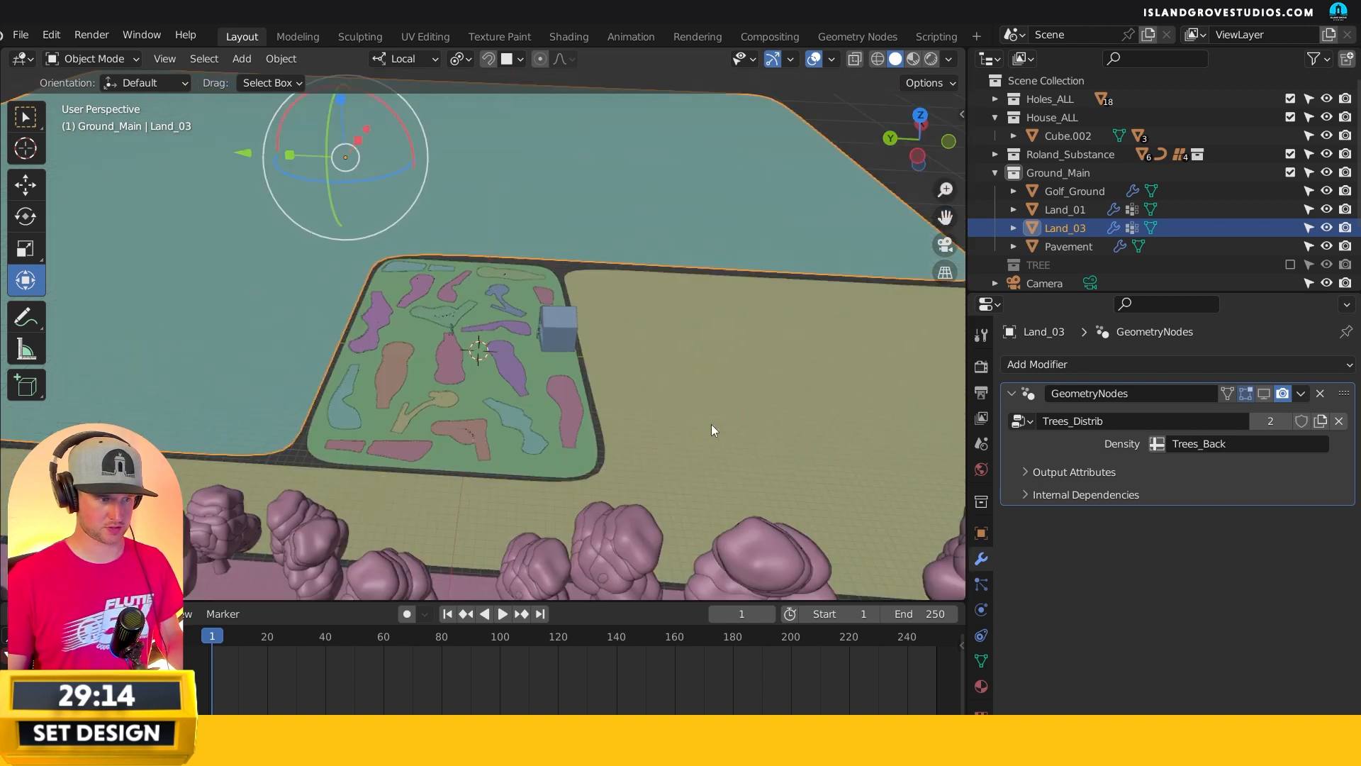
click(651, 549)
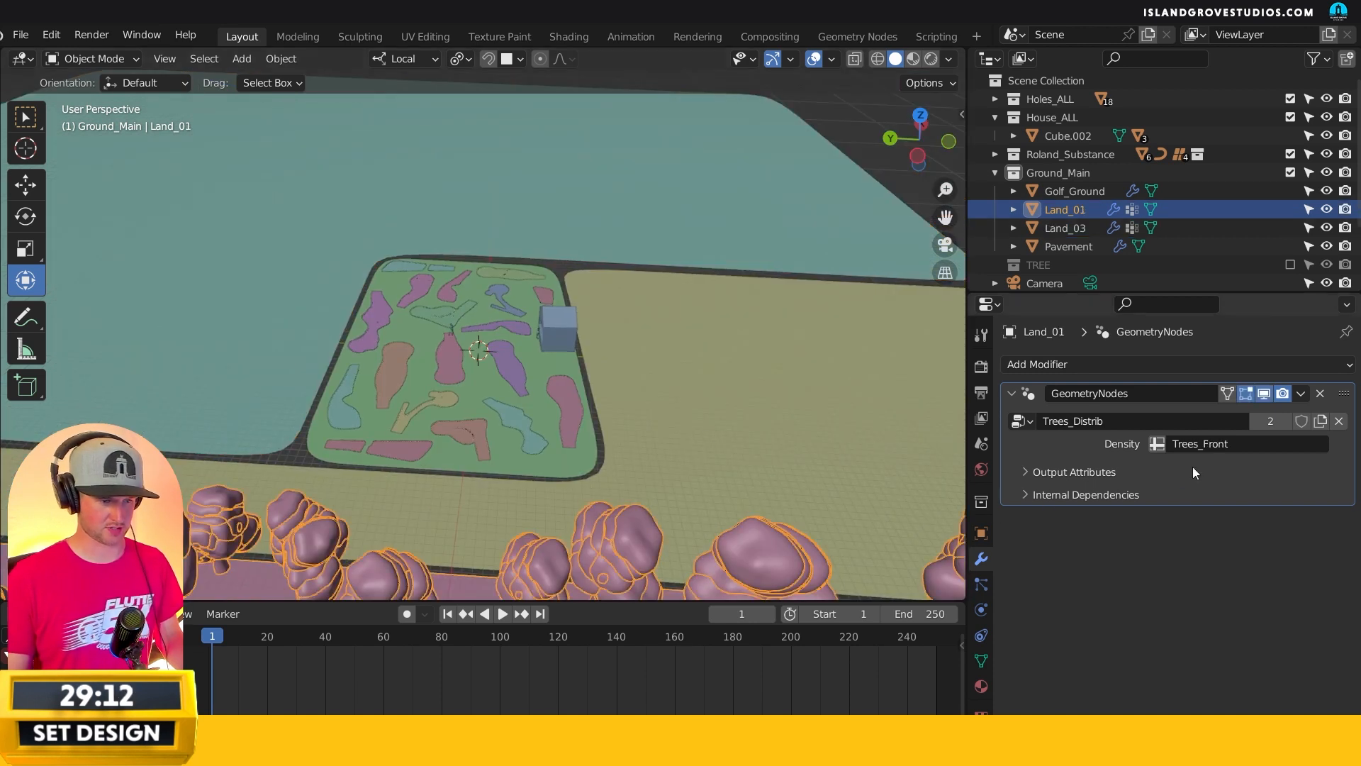
click(1264, 393)
- Examine the golf course area and where its edge meets the surrounding land behind the house
scroll(628, 333, up, 3)
click(629, 221)
scroll(578, 347, up, 2)
click(647, 189)
shift+middle_drag(612, 278, 633, 238)
scroll(633, 238, down, 4)
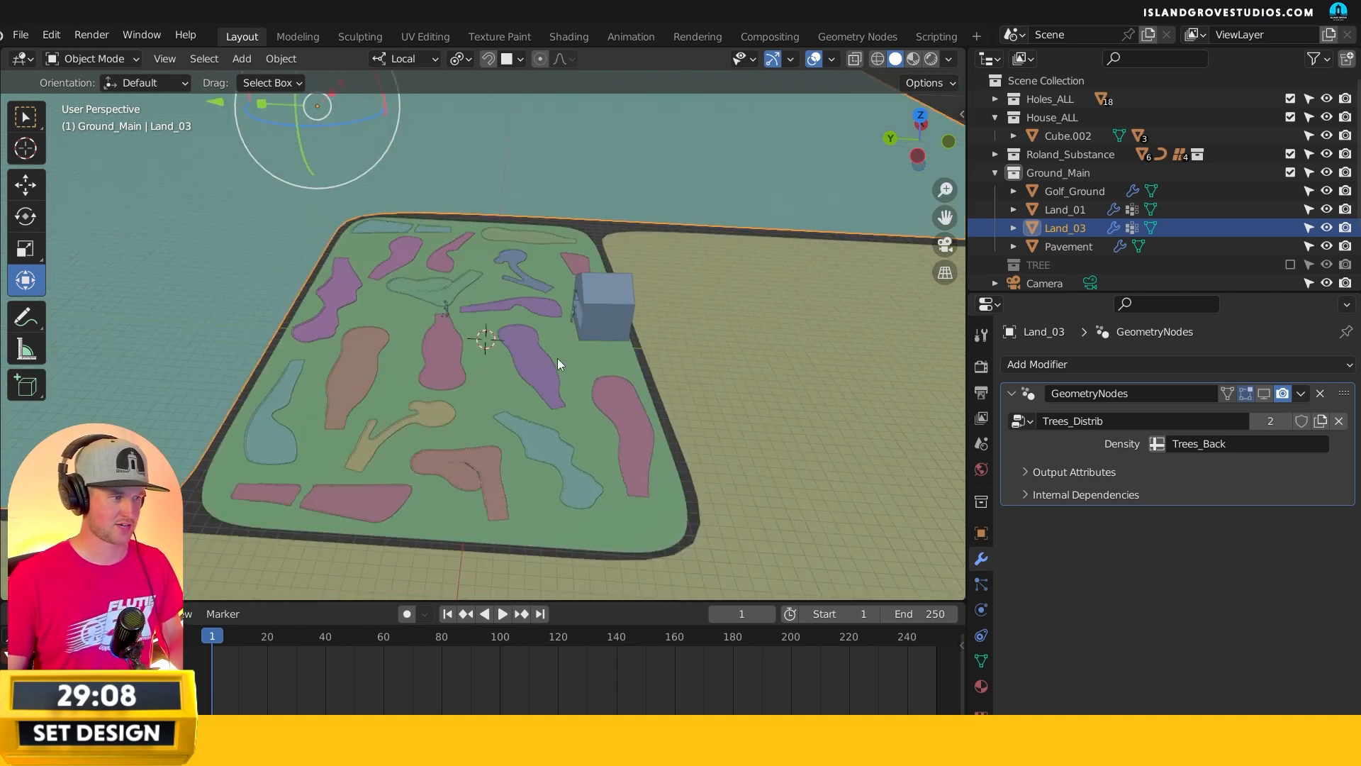
key(alt+a)
middle_drag(471, 378, 486, 428)
scroll(503, 354, up, 3)
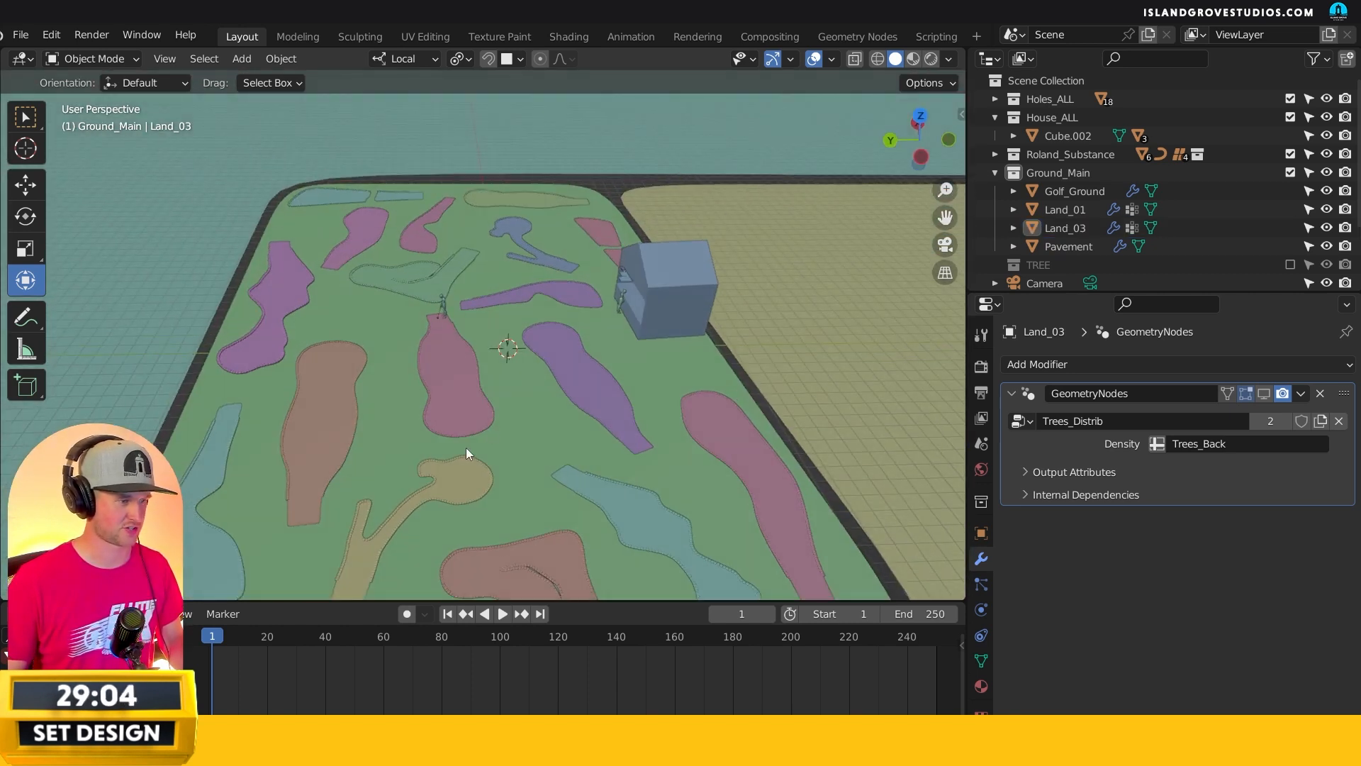
- Review the layout of the holes on Golf_Ground from above and around the house
click(450, 469)
middle_drag(444, 310, 512, 314)
shift+click(536, 192)
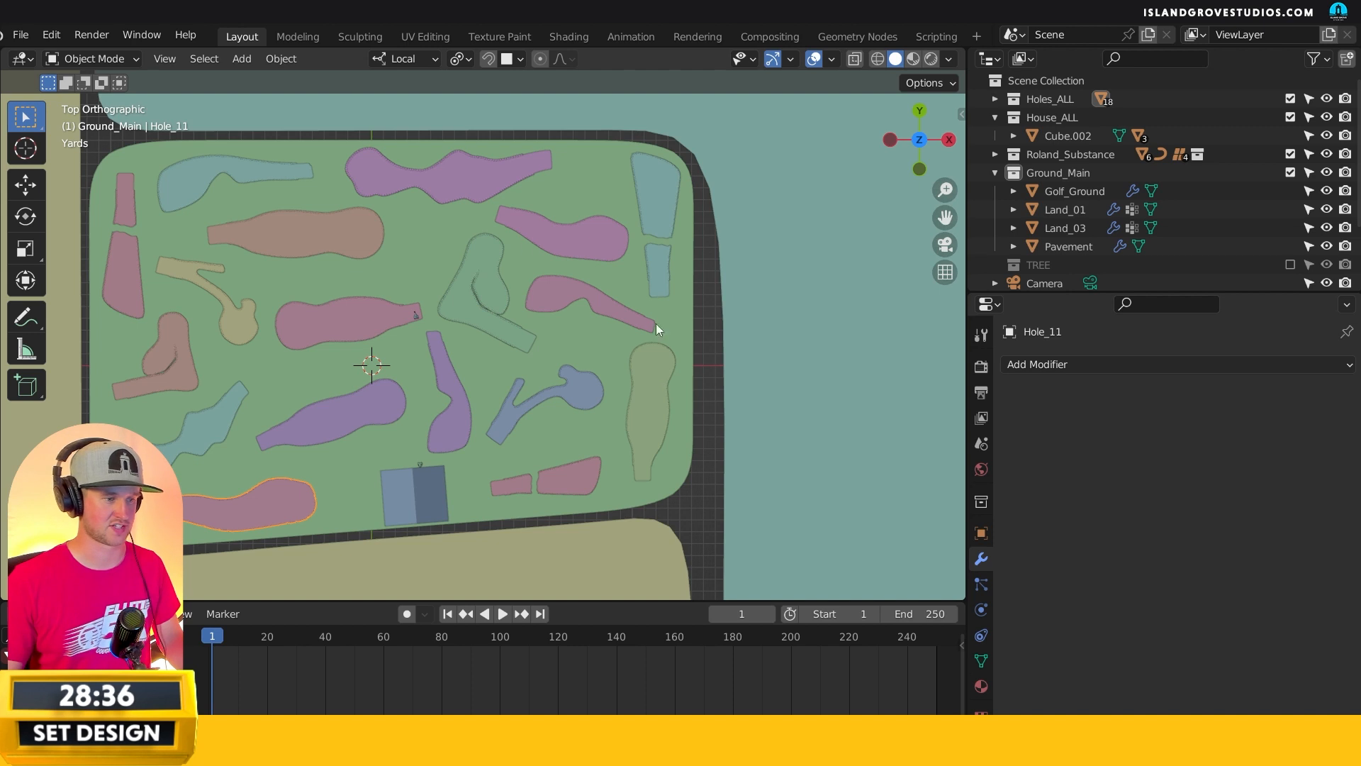
click(508, 420)
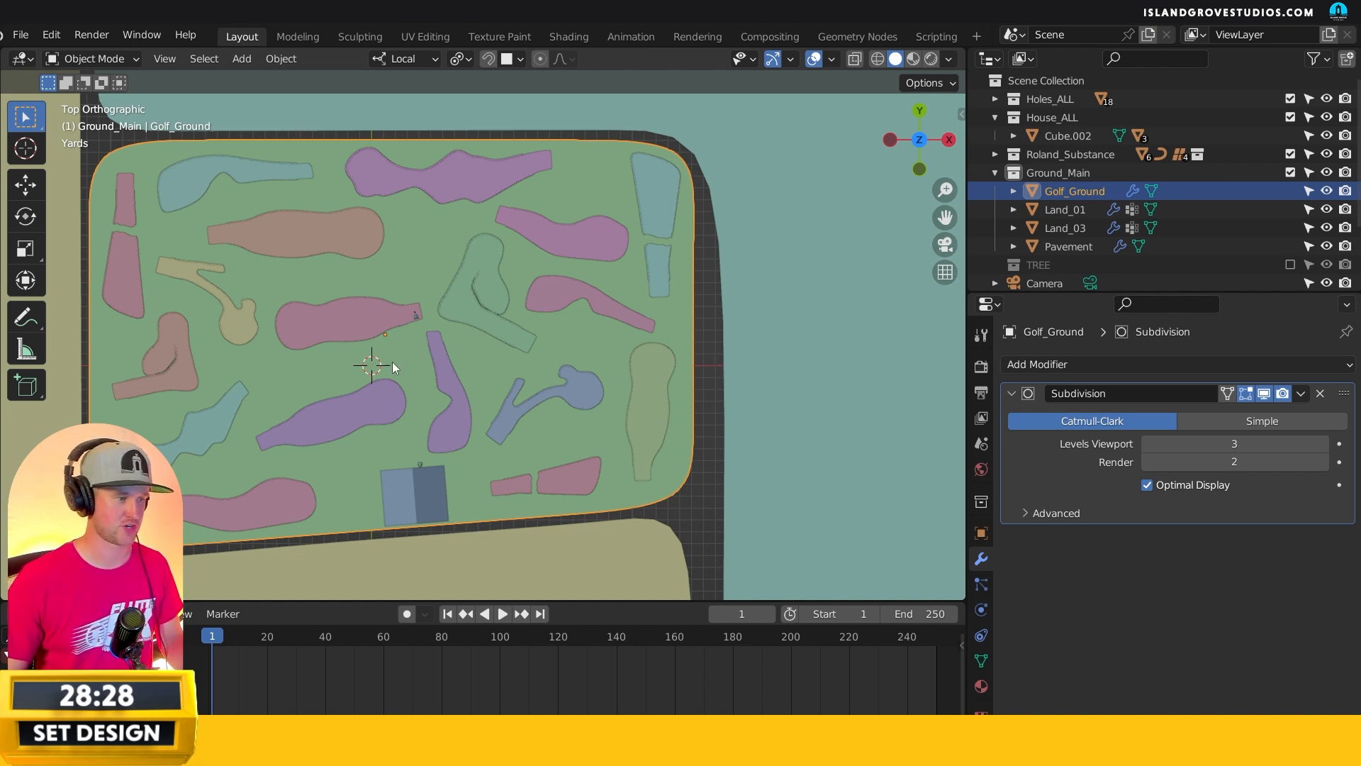
click(710, 341)
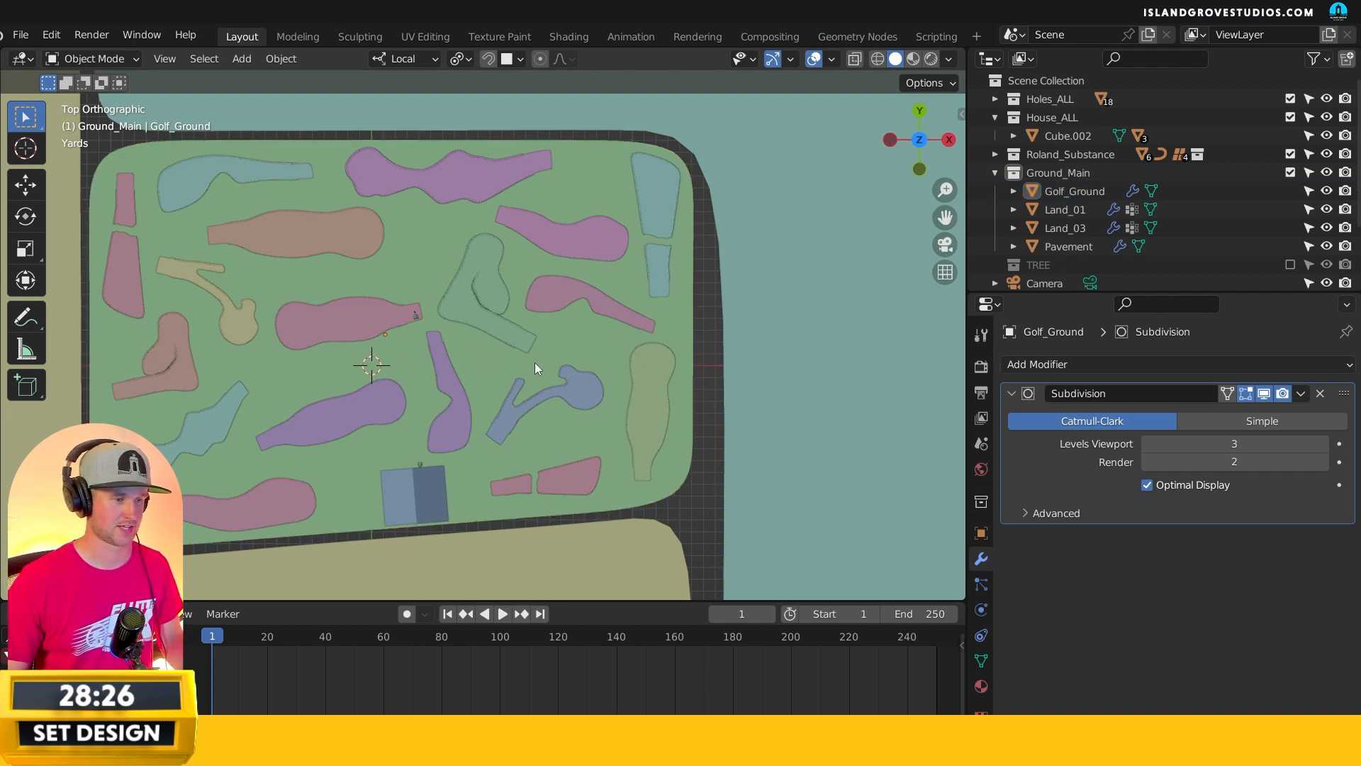
middle_drag(442, 372, 389, 411)
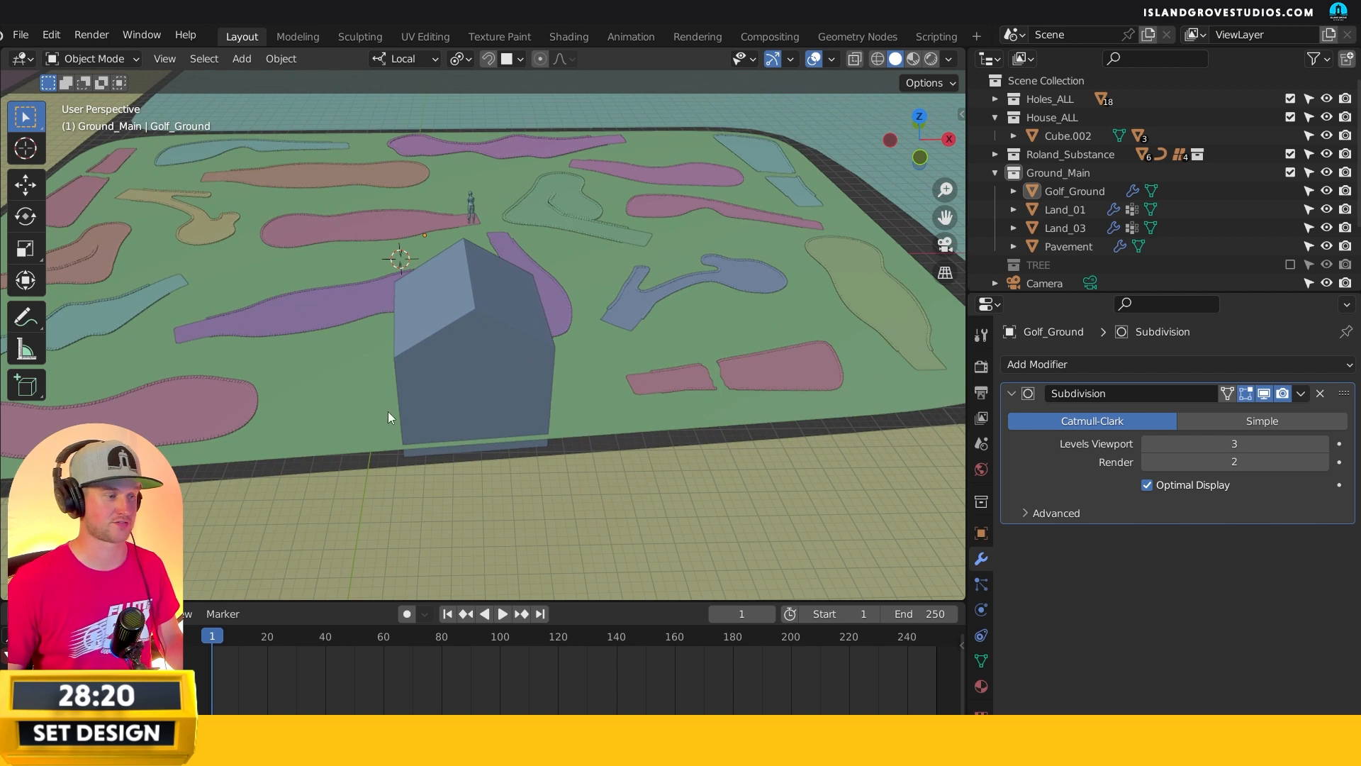
middle_drag(495, 383, 514, 294)
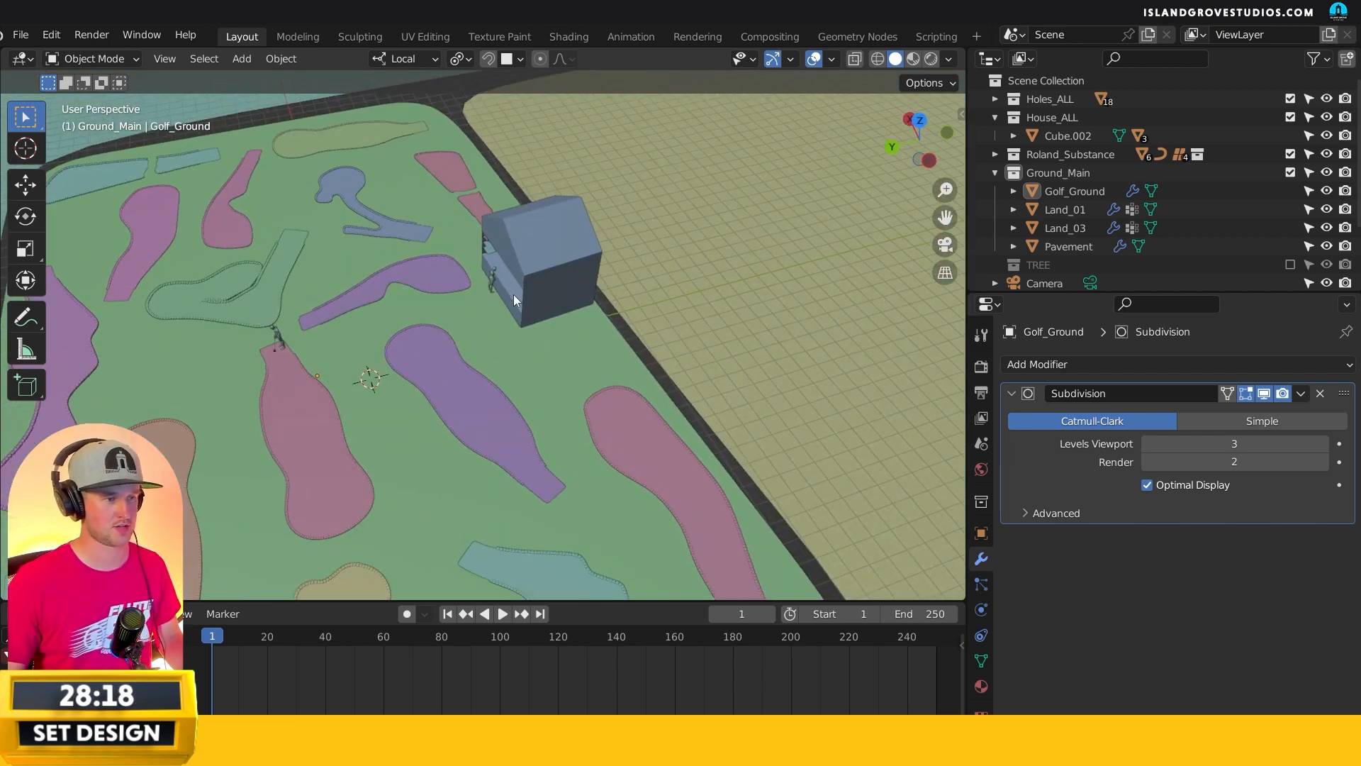
- Frame the house model and inspect its front opening, counter and the mannequin standing beside it for scale
click(523, 244)
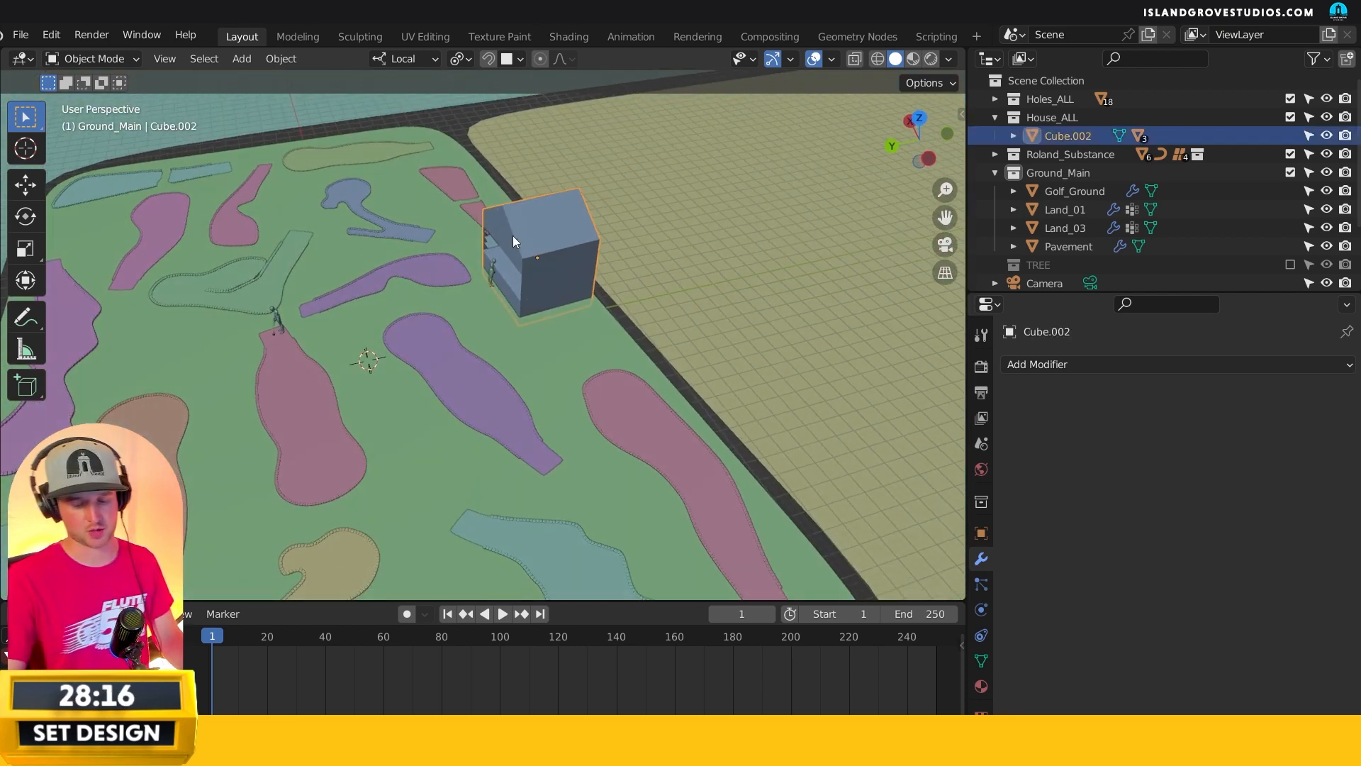
key(KP_Decimal)
middle_drag(513, 235, 673, 175)
click(412, 455)
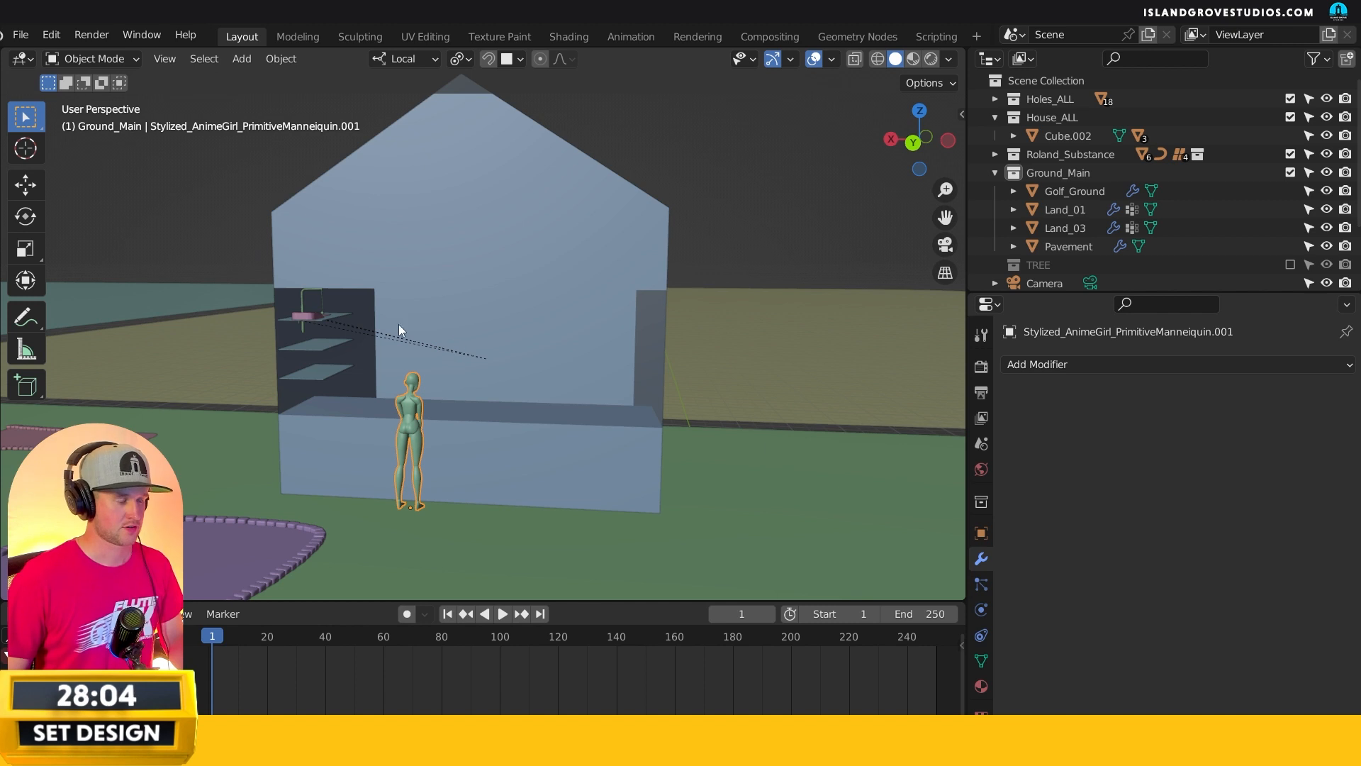
scroll(428, 339, up, 6)
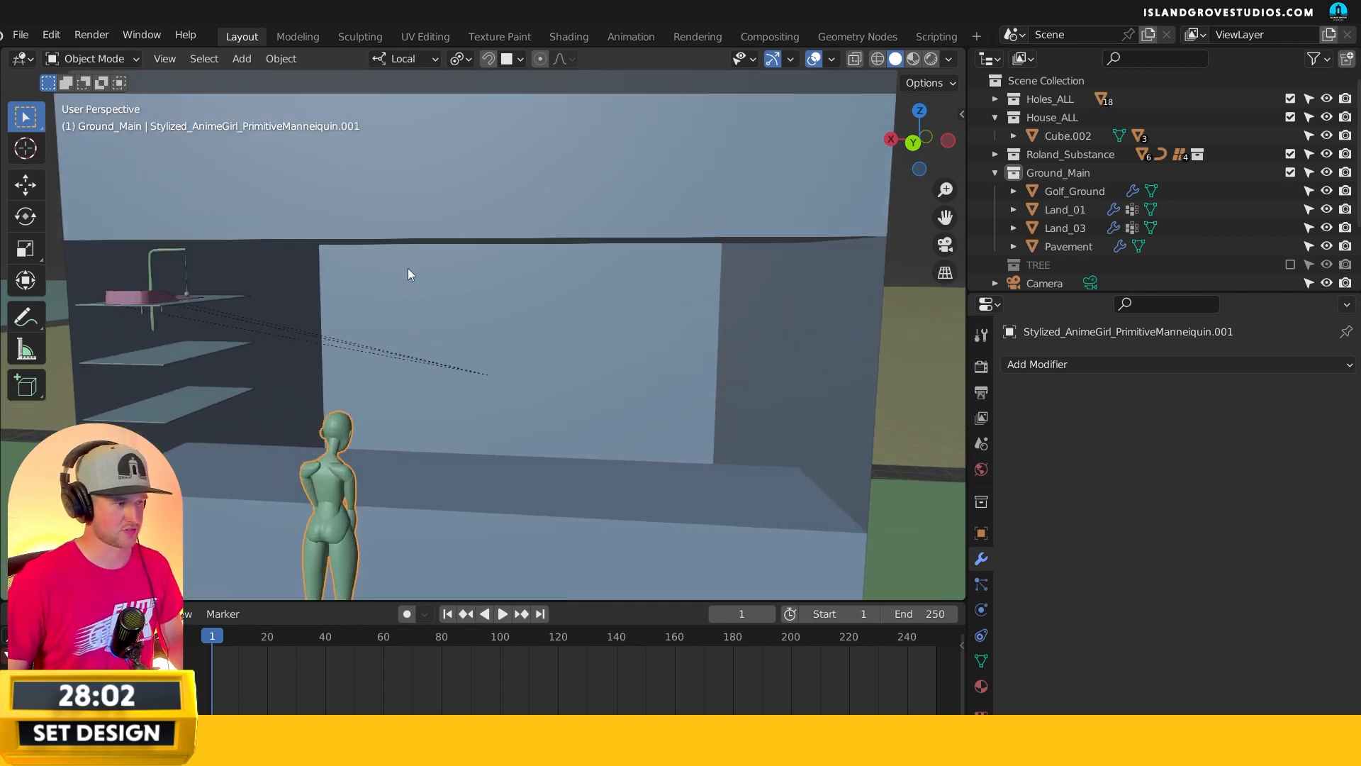
middle_drag(233, 280, 371, 250)
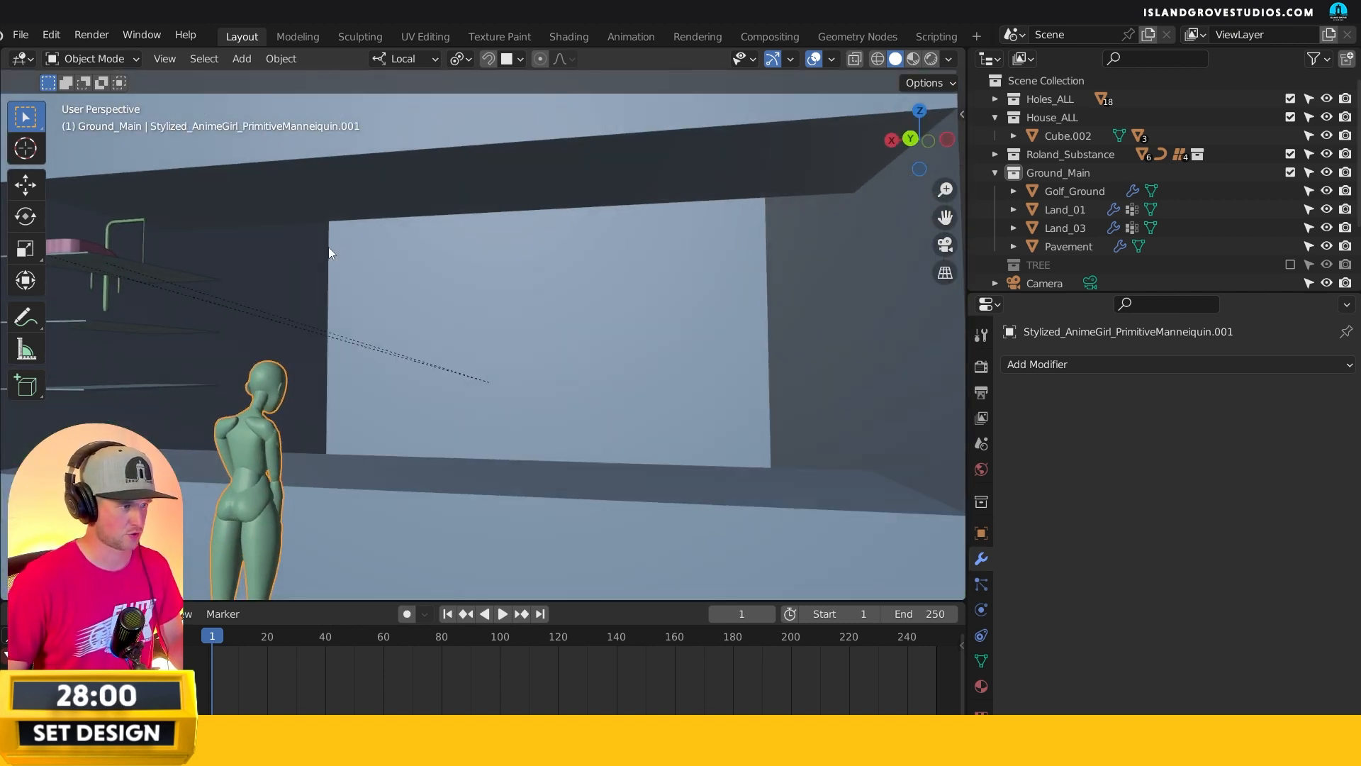
- Select the PuttMat on the house's top shelf, frame it and inspect its shape up close
mouse_move(426, 374)
middle_down()
mouse_move(444, 316)
mouse_move(493, 261)
mouse_move(374, 318)
mouse_move(584, 321)
middle_up()
shift+middle_drag(401, 309, 505, 313)
mouse_move(378, 296)
shift+middle_down()
mouse_move(470, 301)
mouse_move(403, 337)
shift+middle_up()
mouse_move(424, 279)
middle_down()
mouse_move(474, 280)
mouse_move(423, 283)
middle_up()
click(392, 274)
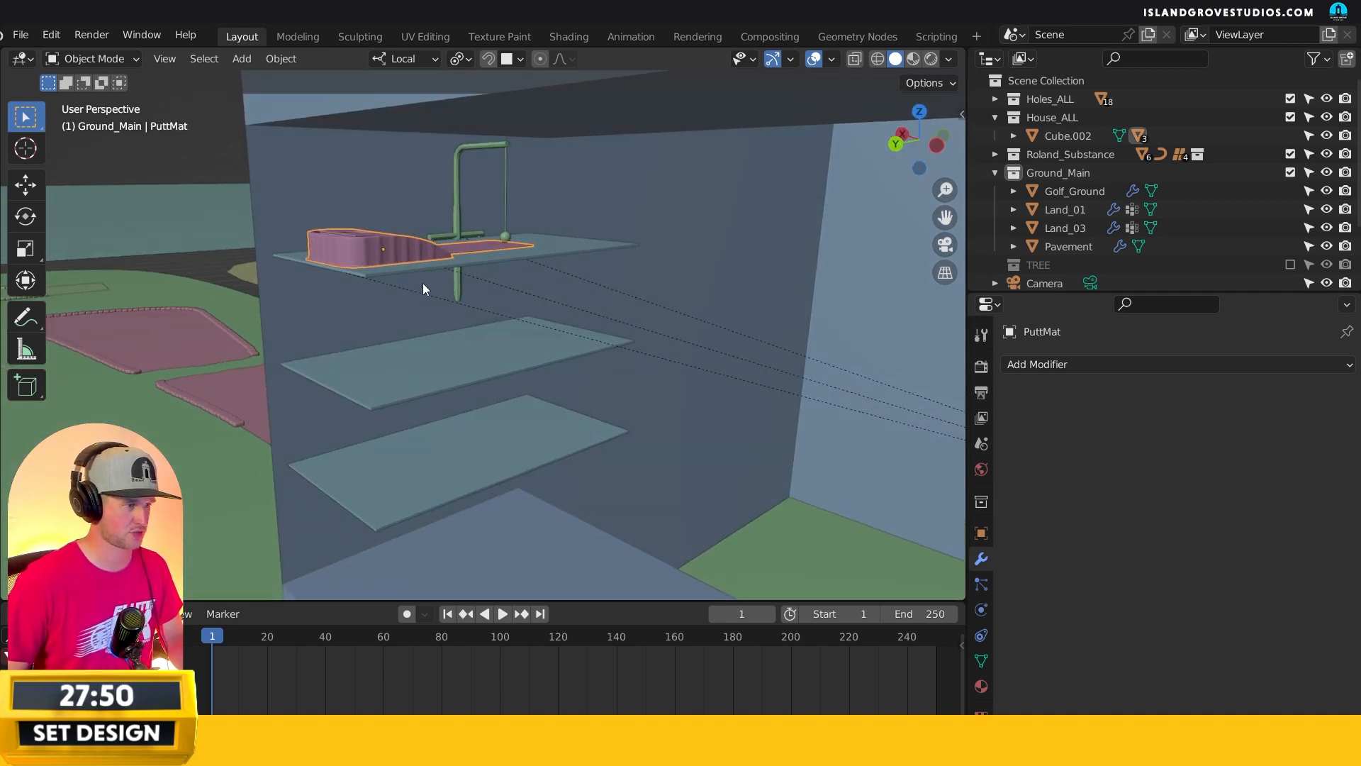
key(KP_Decimal)
middle_drag(451, 330, 388, 381)
scroll(402, 374, up, 3)
scroll(435, 363, up, 1)
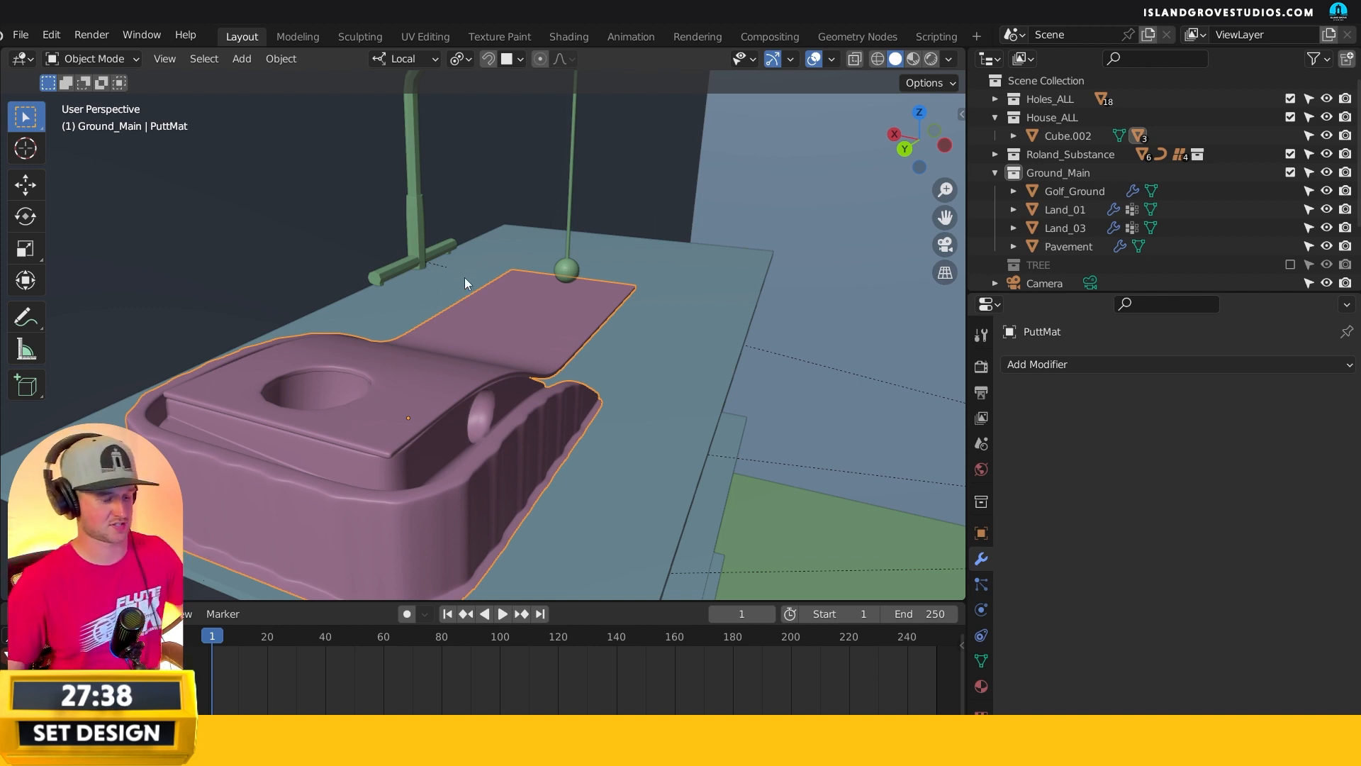
- Select the SWING prop on the top shelf and inspect its frame, hanging ball and ground spikes from several sides
middle_drag(546, 356, 592, 282)
click(614, 277)
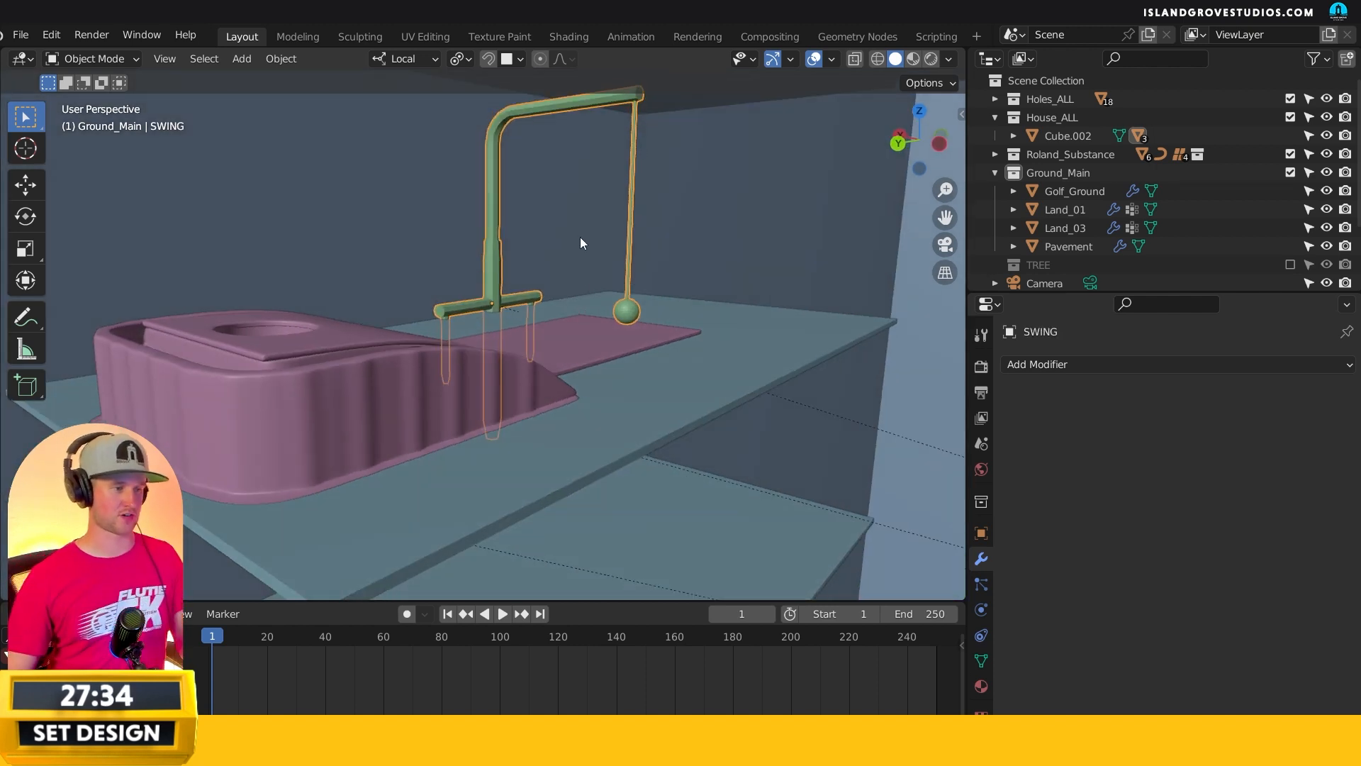
mouse_move(601, 354)
middle_down()
mouse_move(592, 348)
mouse_move(669, 378)
mouse_move(606, 351)
middle_up()
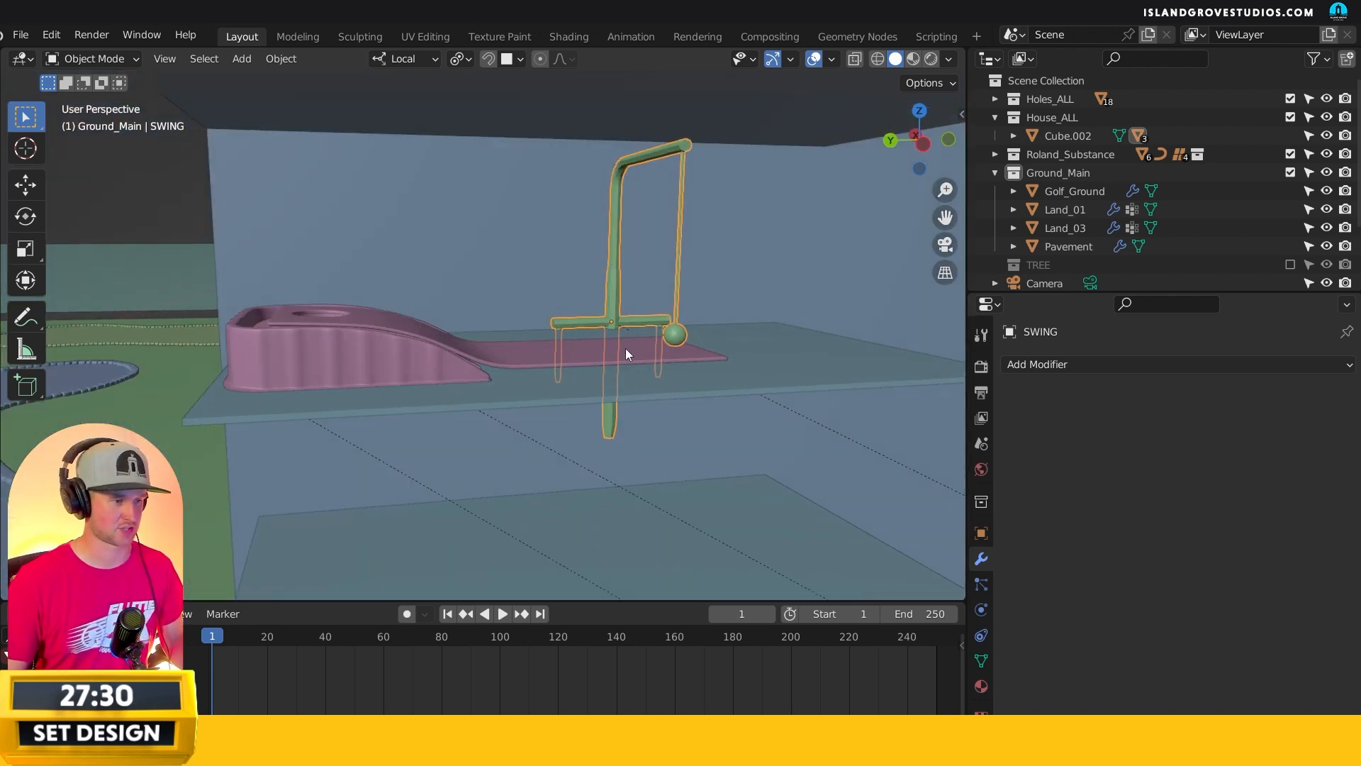
middle_drag(691, 334, 502, 122)
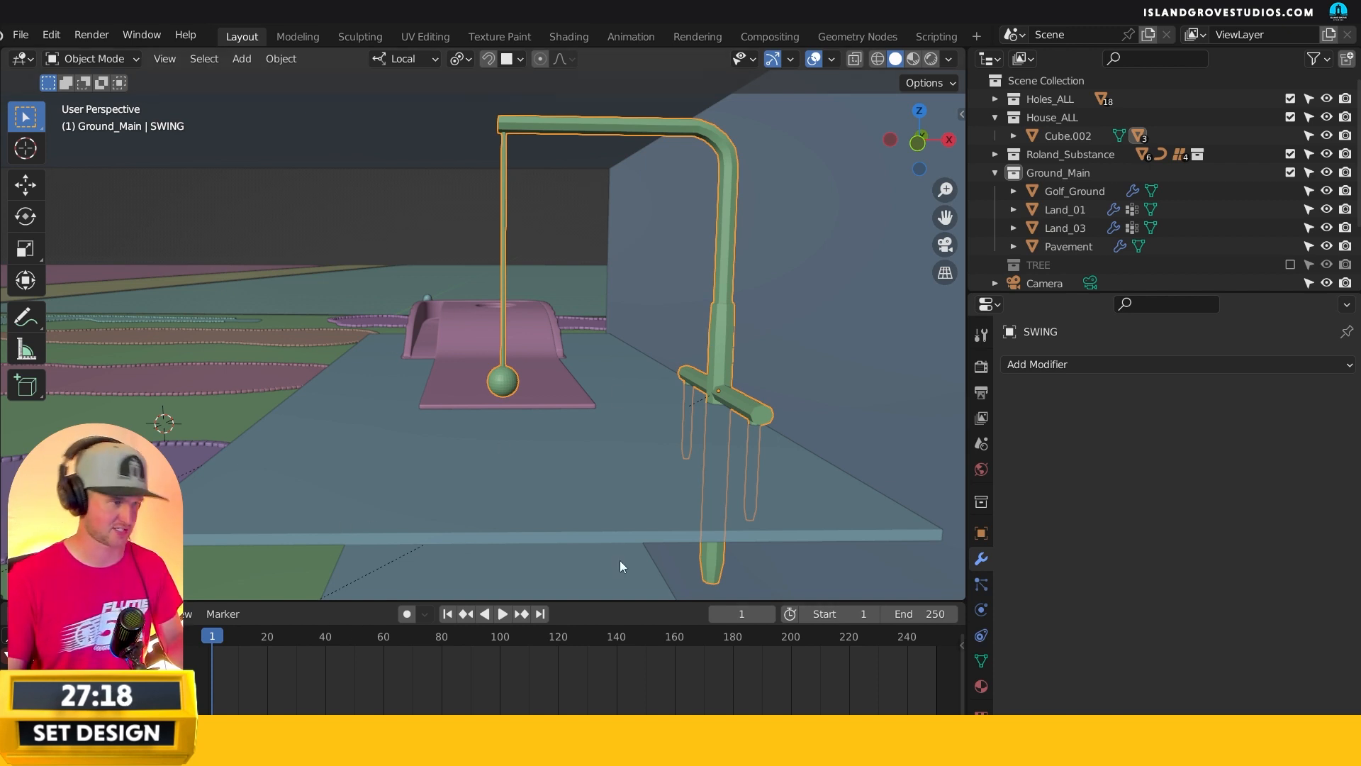
click(652, 331)
middle_drag(652, 330, 625, 511)
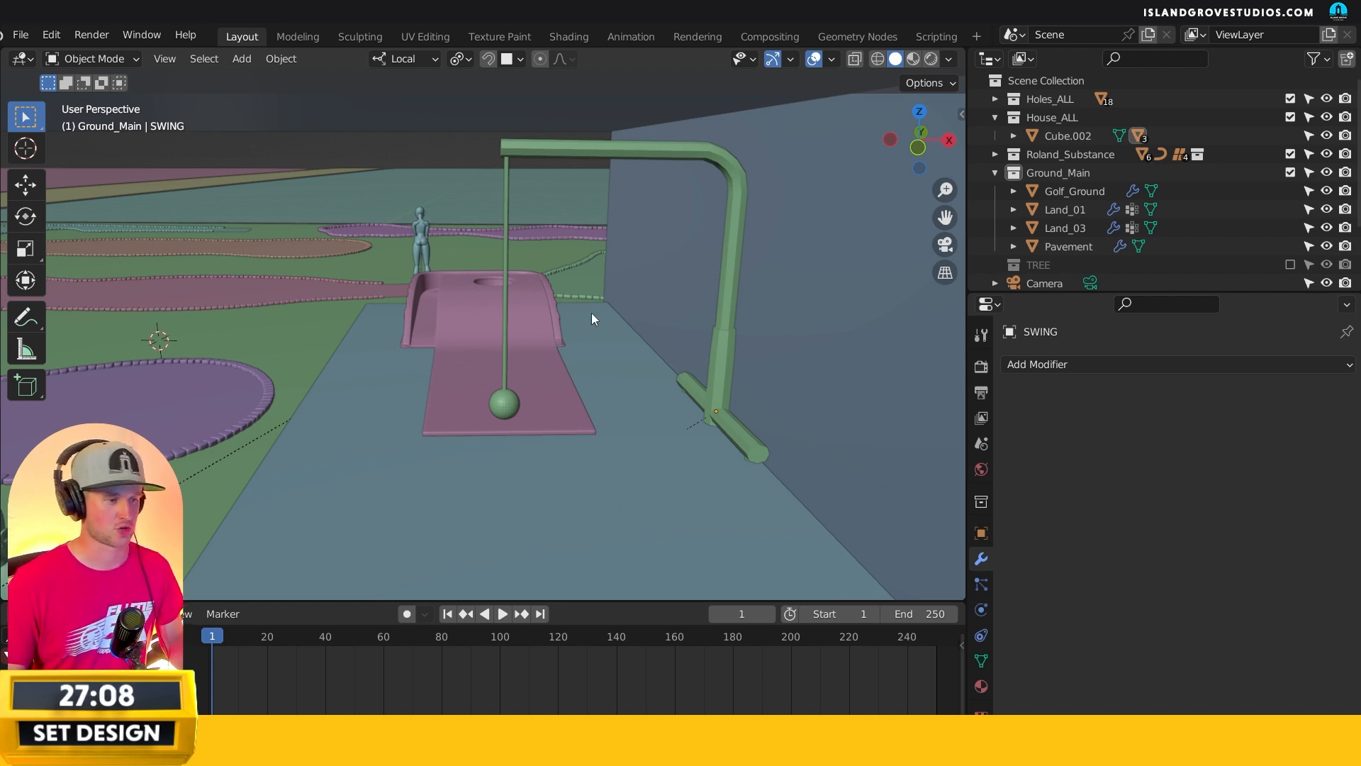
middle_drag(630, 319, 671, 320)
middle_drag(606, 200, 667, 202)
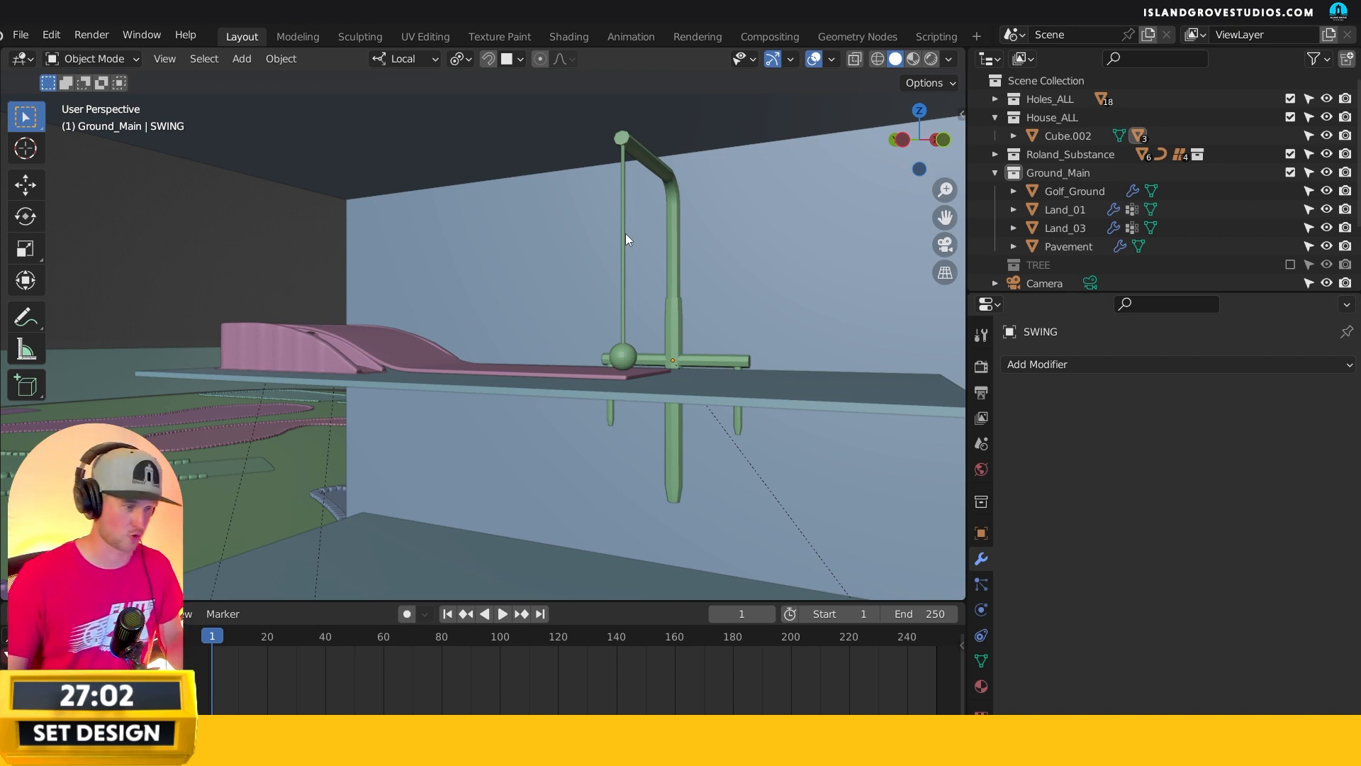
- Inspect the three shelves and the interior walls of the house around the stored props
scroll(623, 351, down, 4)
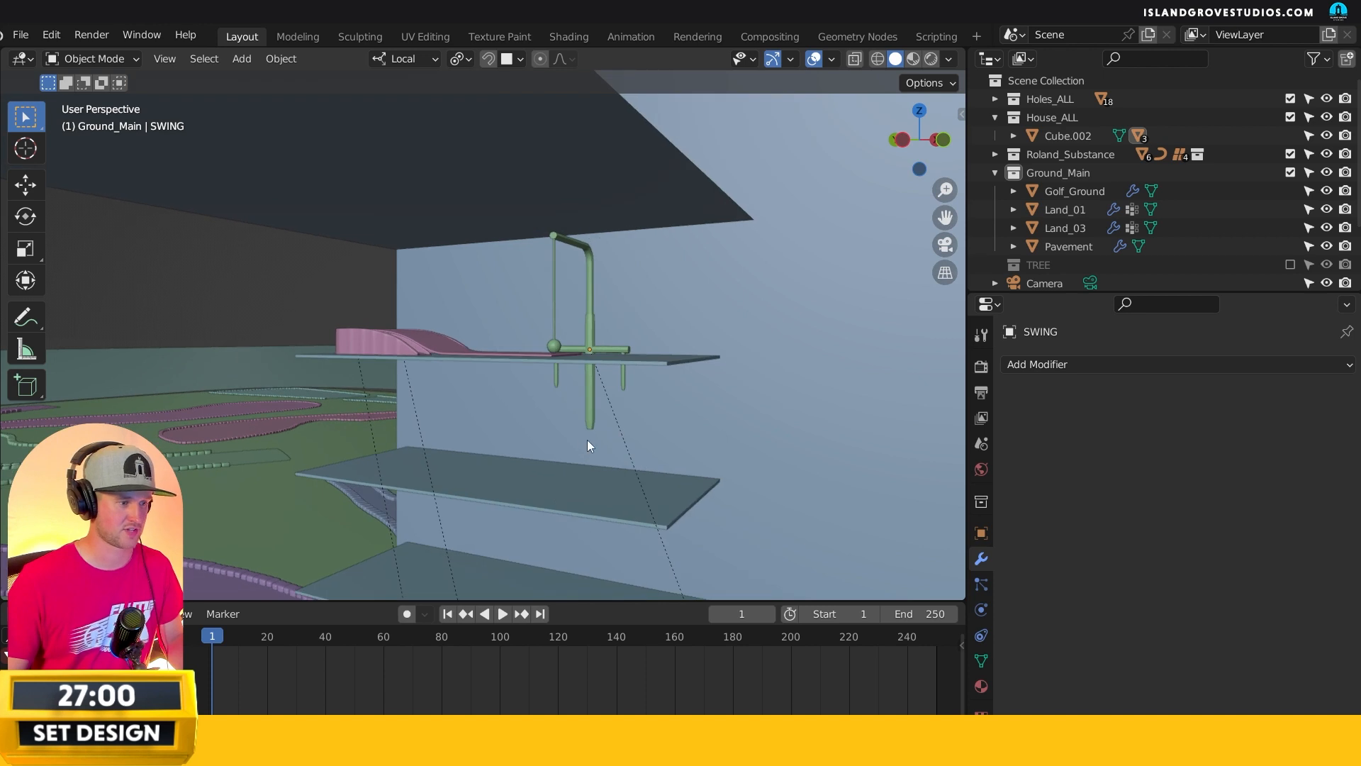
shift+middle_drag(461, 566, 499, 484)
shift+middle_drag(487, 596, 515, 492)
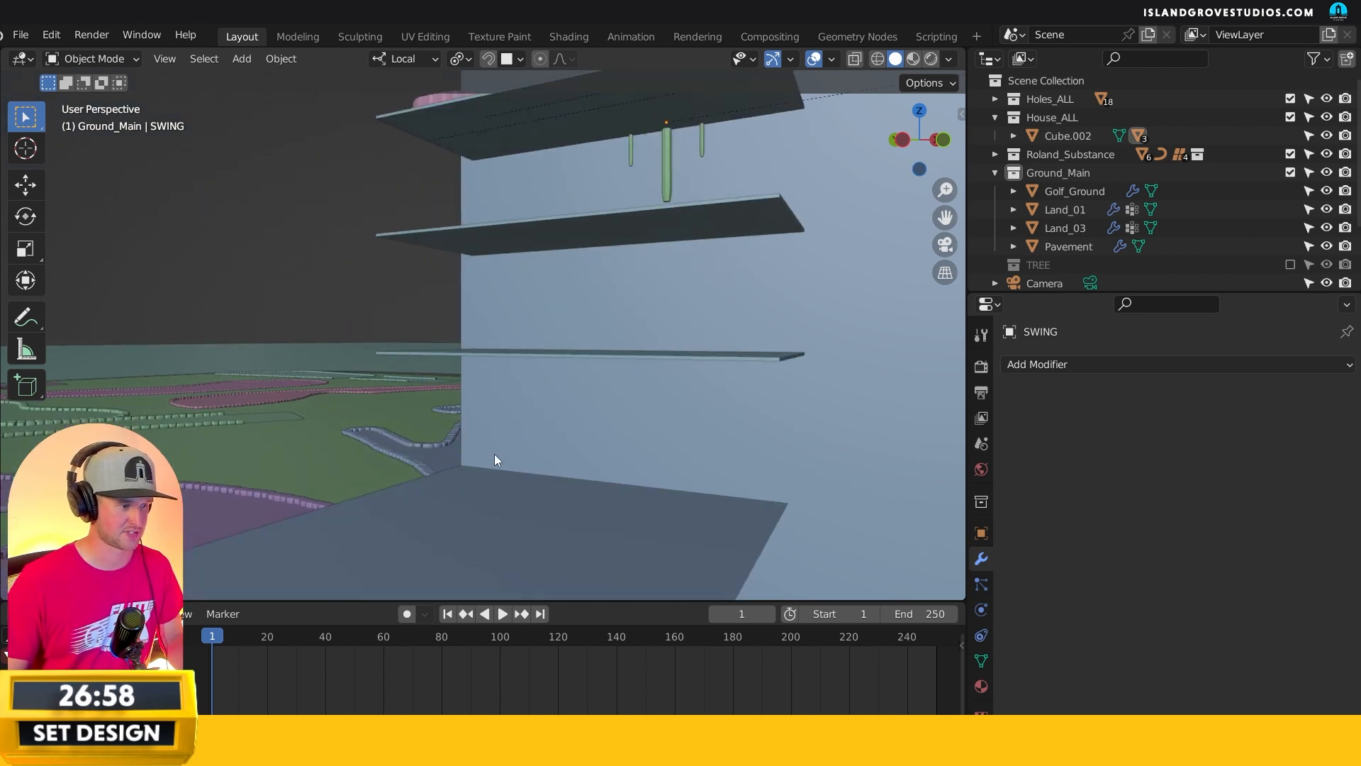
middle_drag(523, 398, 666, 433)
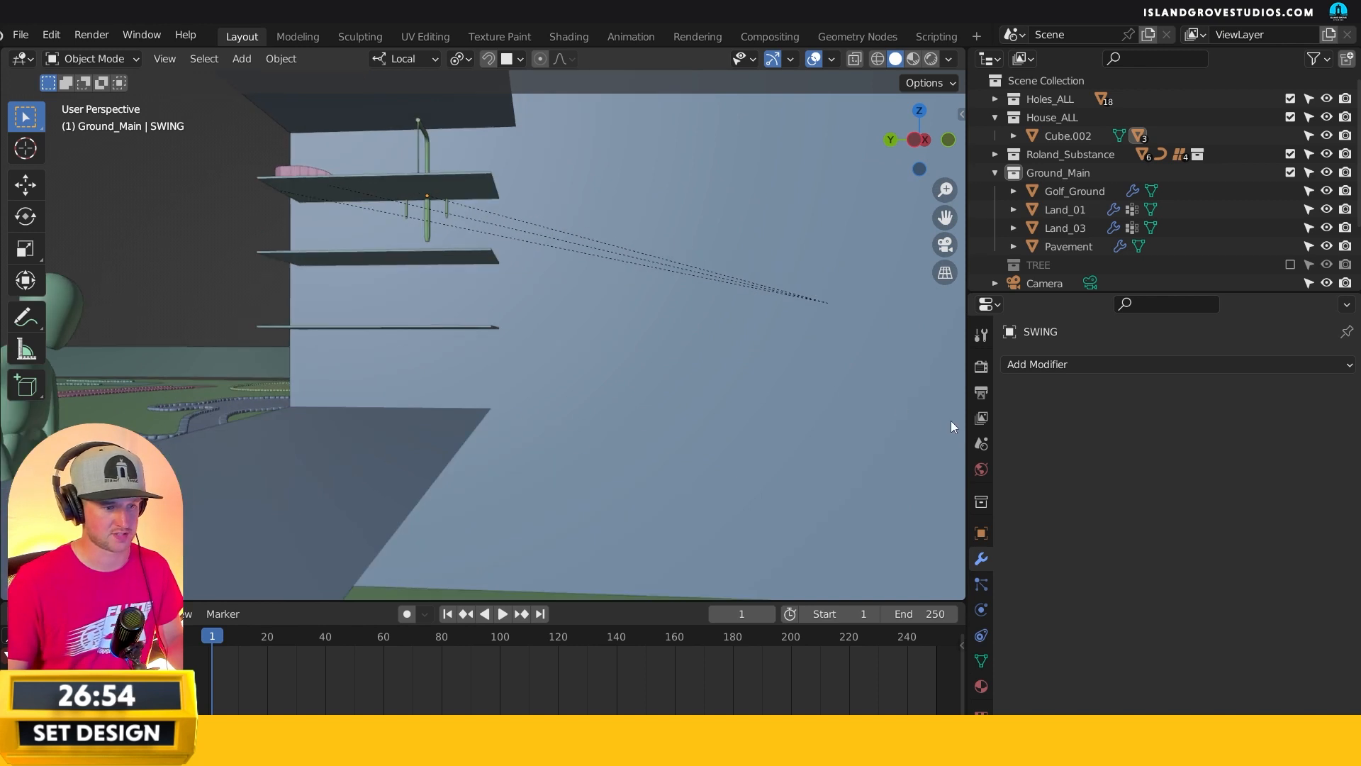
shift+middle_drag(583, 208, 600, 313)
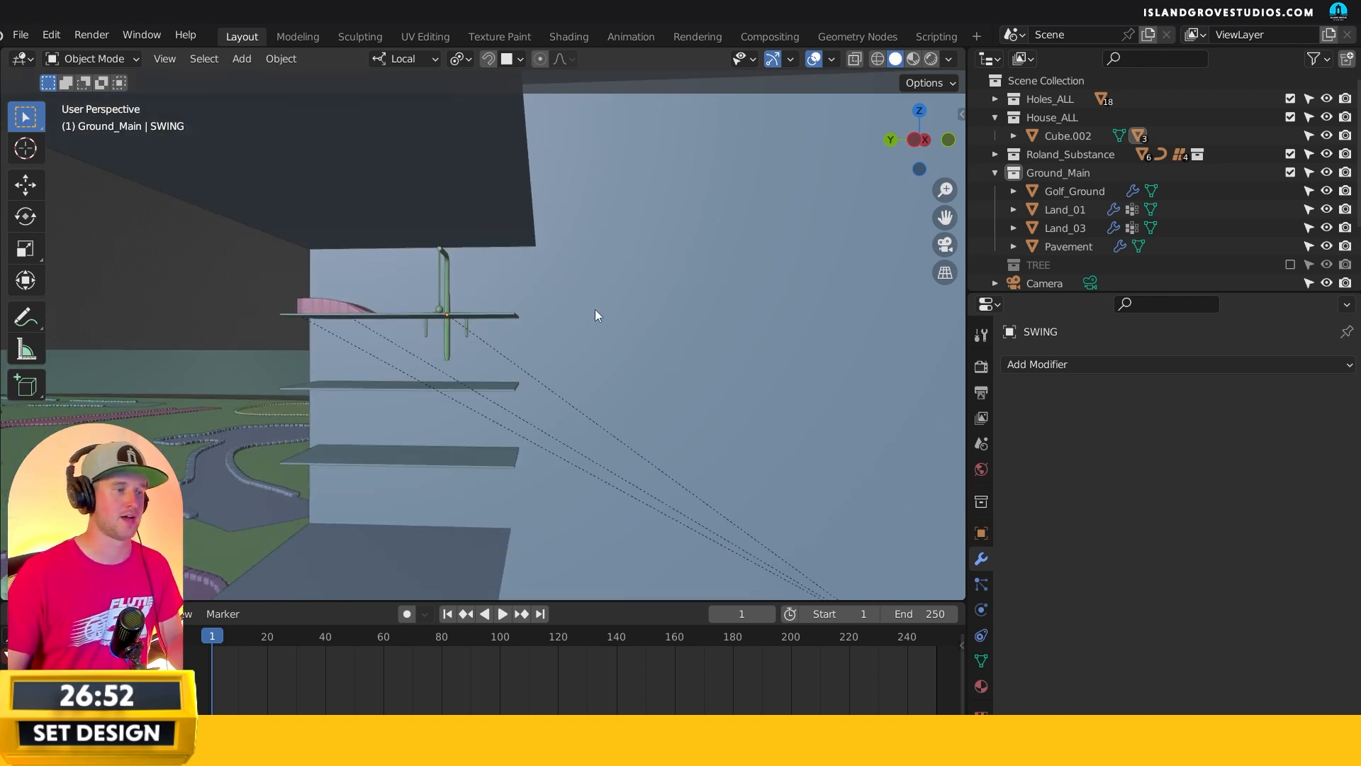
shift+middle_drag(518, 281, 537, 307)
middle_drag(450, 344, 631, 363)
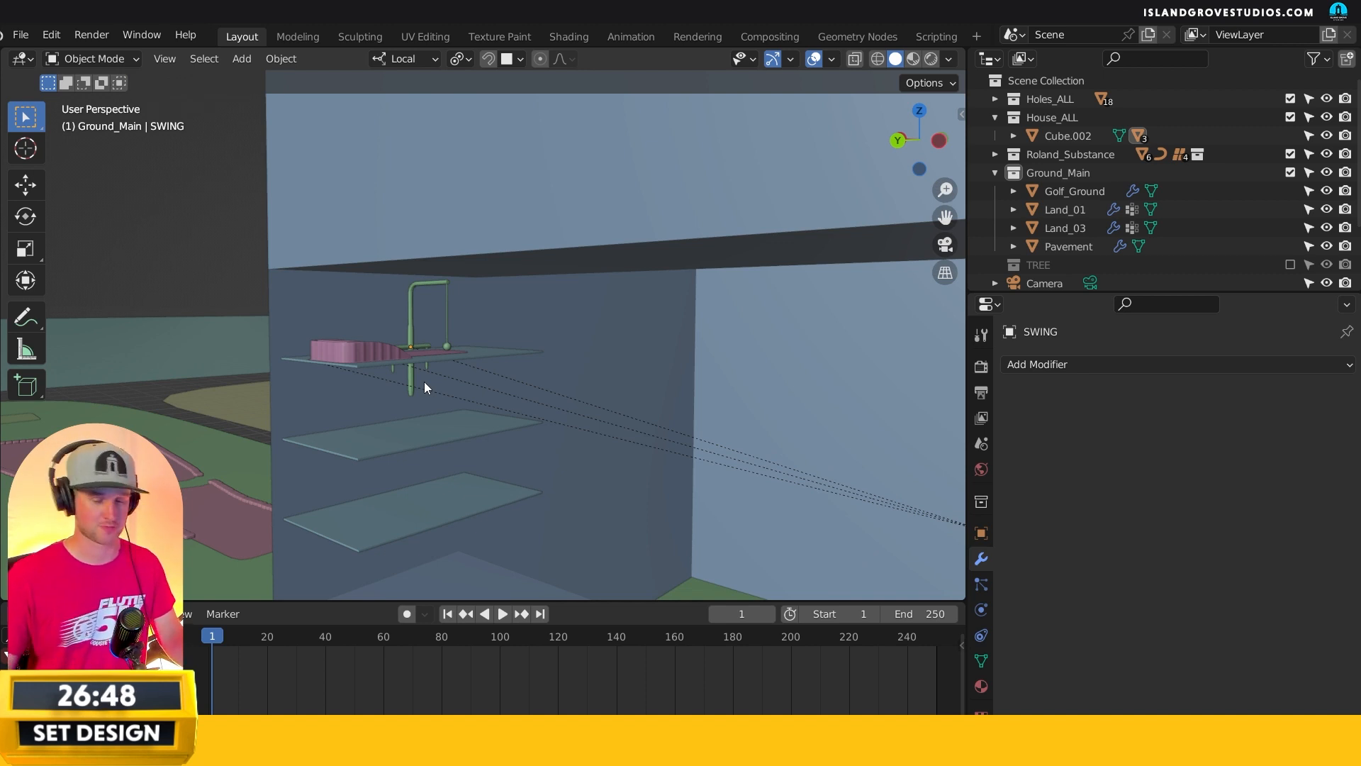
- Select the PuttMat on the top shelf and examine how it sits beside the swing and across the shelf's surface
scroll(455, 319, up, 7)
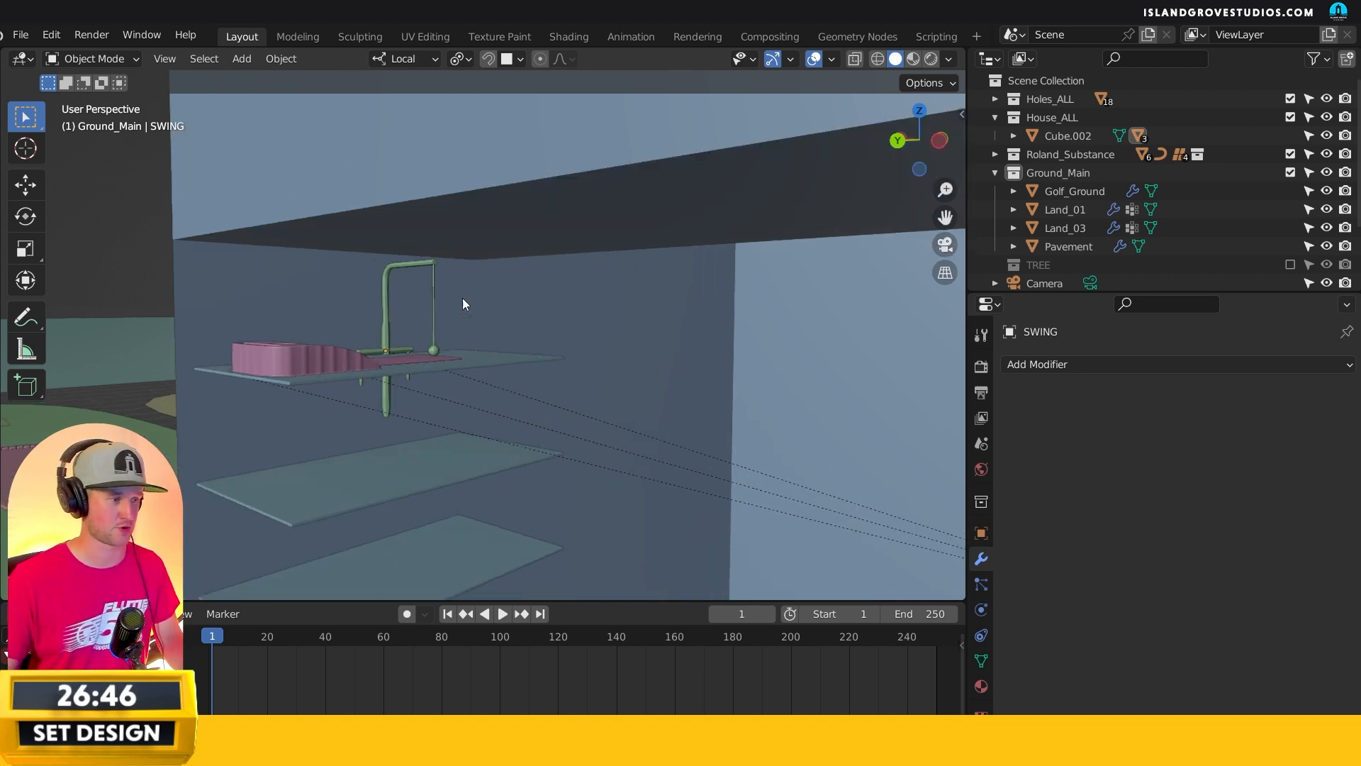
shift+middle_drag(460, 354, 632, 305)
middle_drag(529, 318, 481, 380)
click(481, 380)
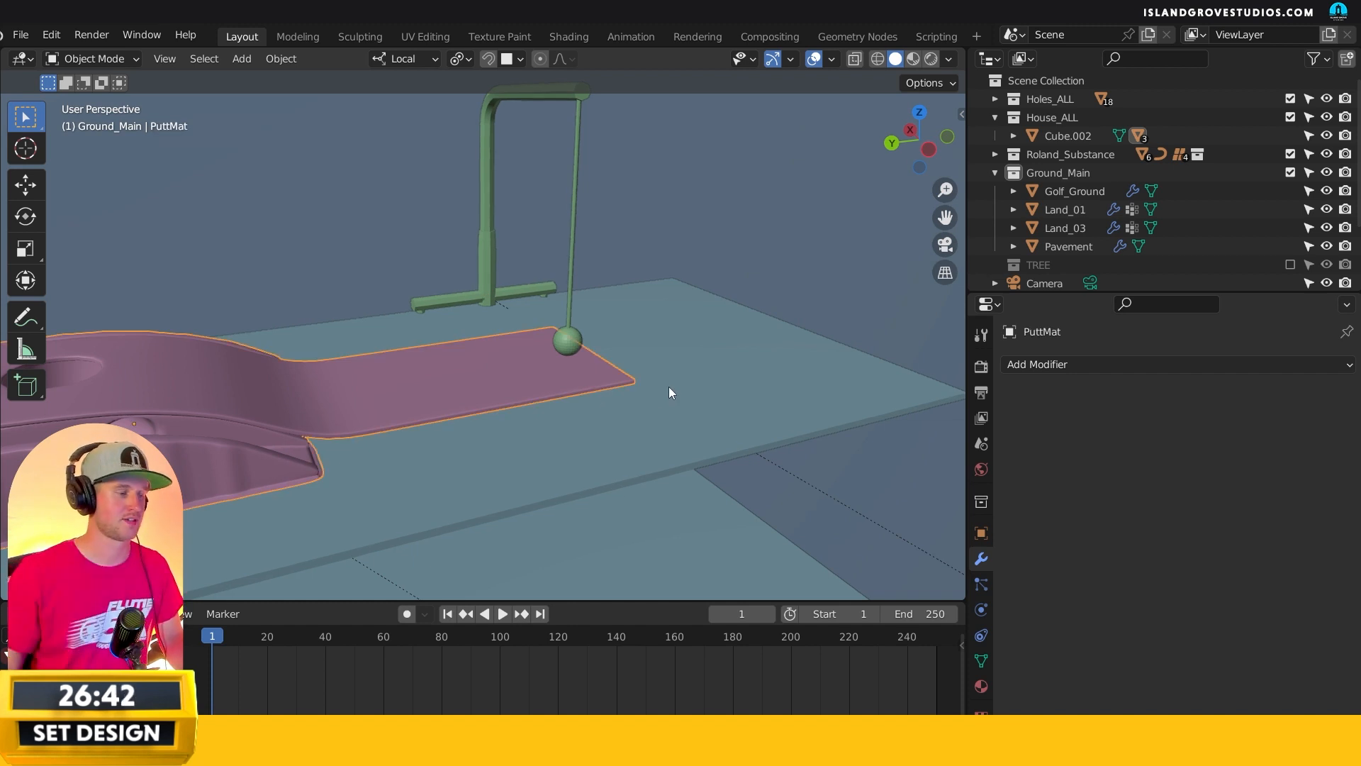
middle_drag(737, 423, 653, 332)
click(679, 470)
key(alt+a)
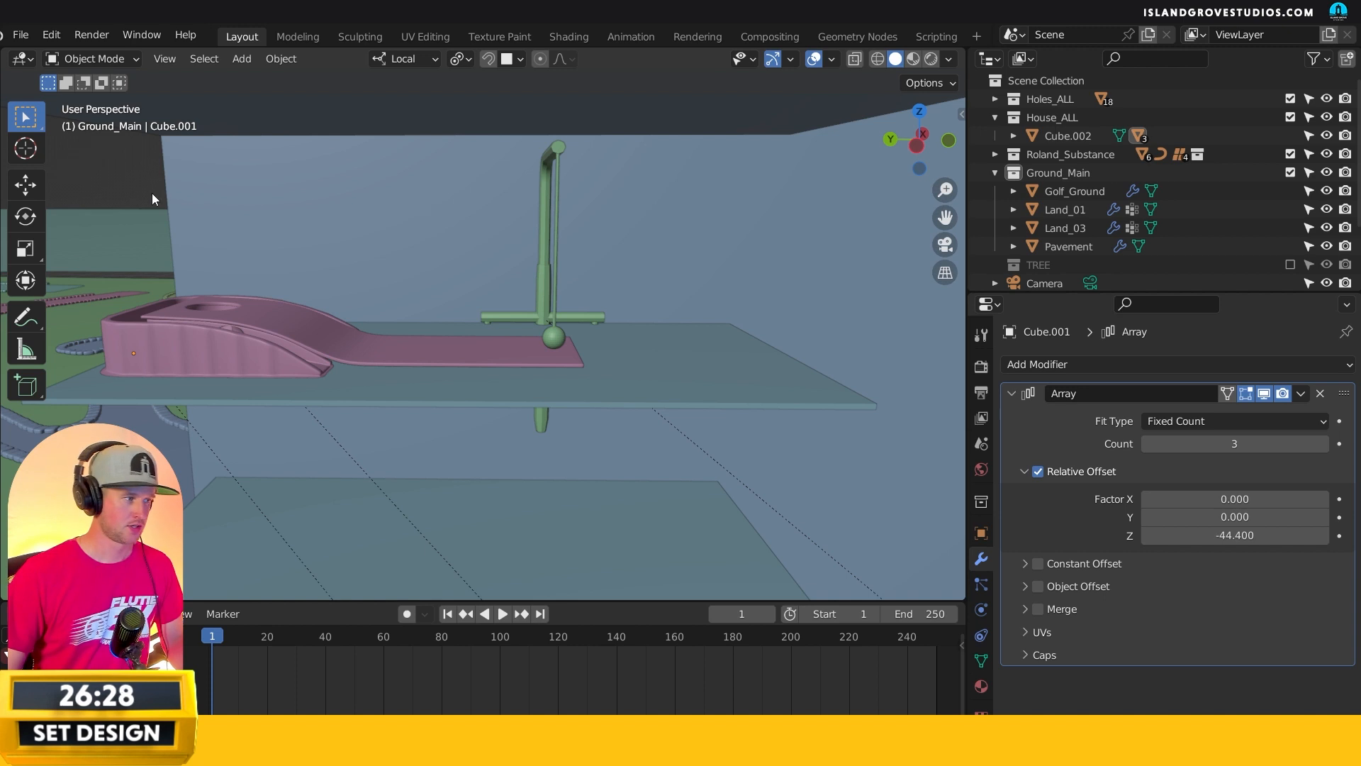
- Select the SWING prop and examine where its post and cross bar meet the edge of the top shelf
shift+middle_drag(429, 387, 402, 388)
click(621, 346)
shift+middle_drag(333, 309, 406, 351)
scroll(437, 309, up, 2)
middle_drag(528, 387, 469, 369)
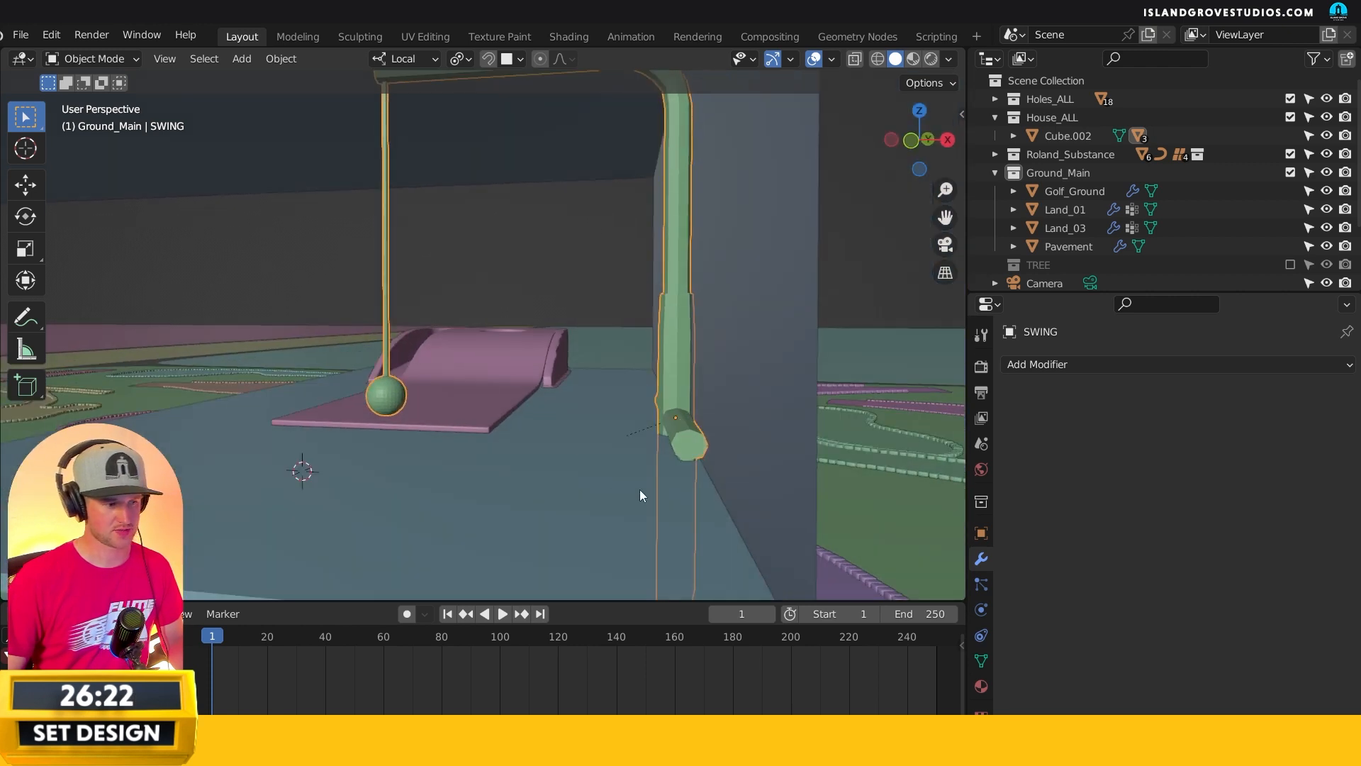
- Move the shelf array about -0.06' along its local X axis, away from the swing's post
click(718, 469)
key(x)
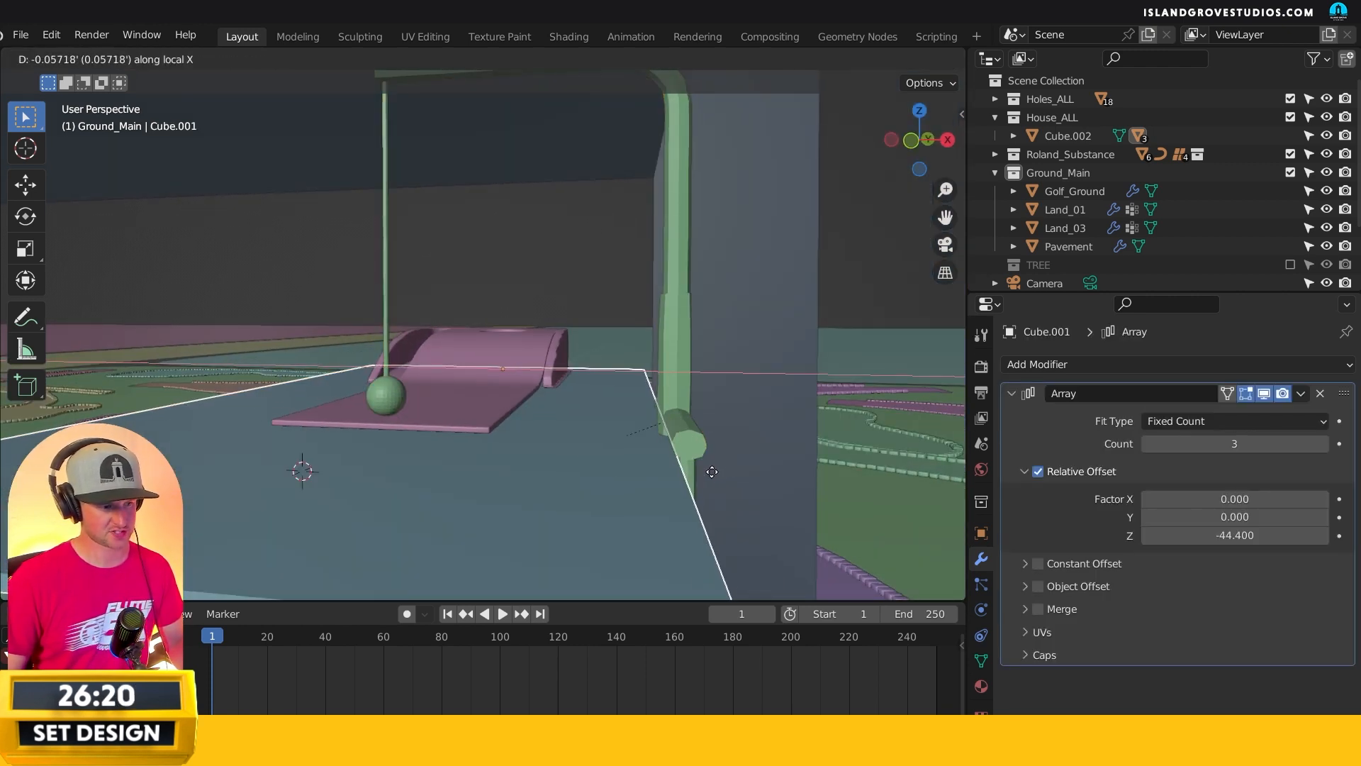
click(710, 469)
middle_drag(709, 469, 730, 400)
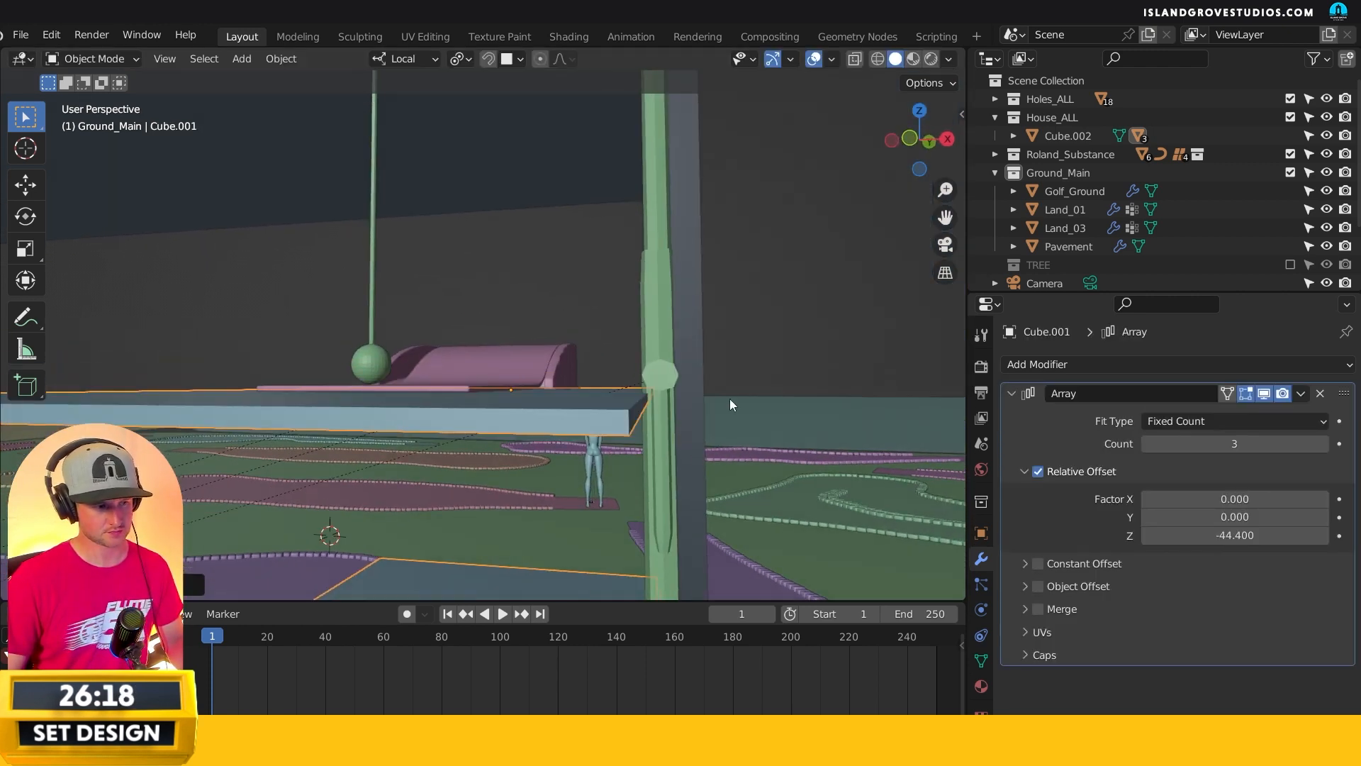
click(778, 343)
middle_drag(777, 343, 502, 441)
scroll(546, 448, down, 4)
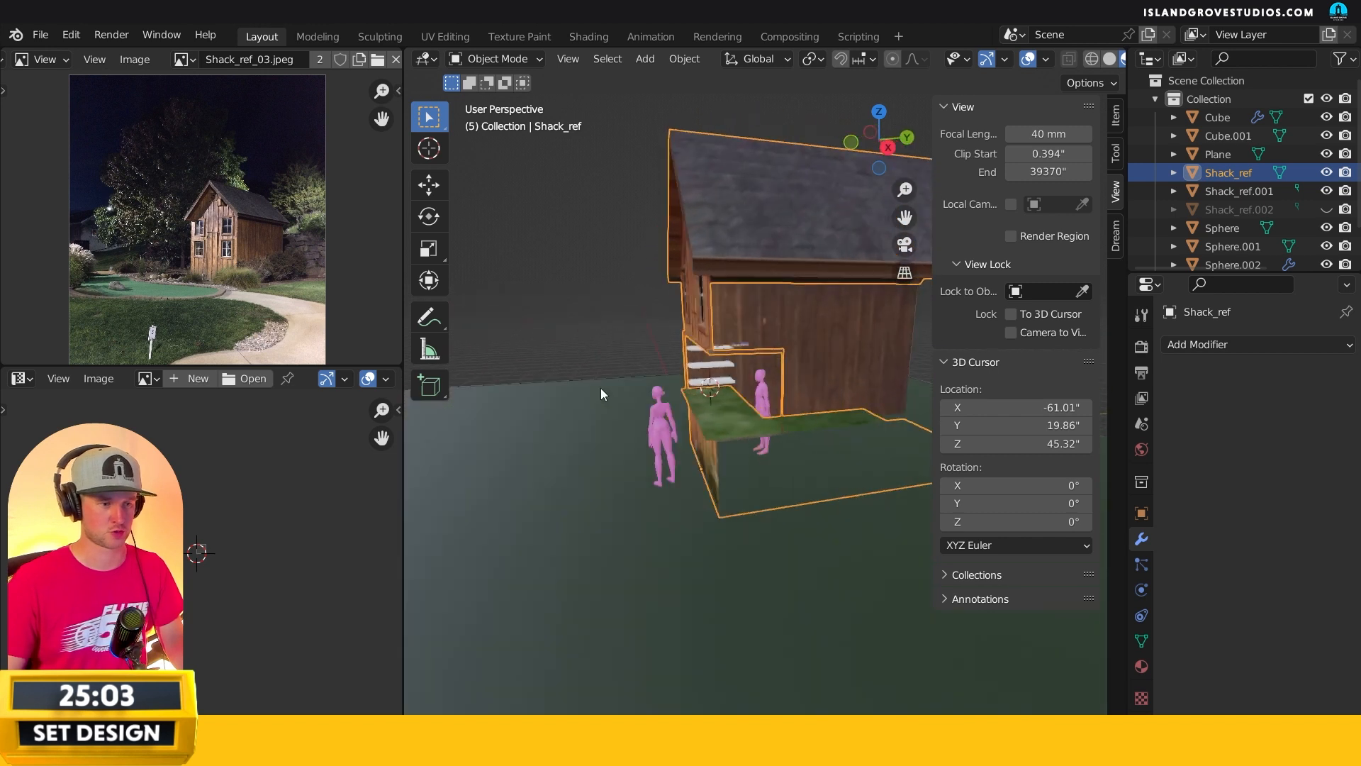
- In the shack file, hide the visible Shack_ref parts and select the three stacked shelves inside
middle_drag(601, 388, 602, 314)
click(602, 314)
middle_drag(681, 394, 738, 384)
click(761, 348)
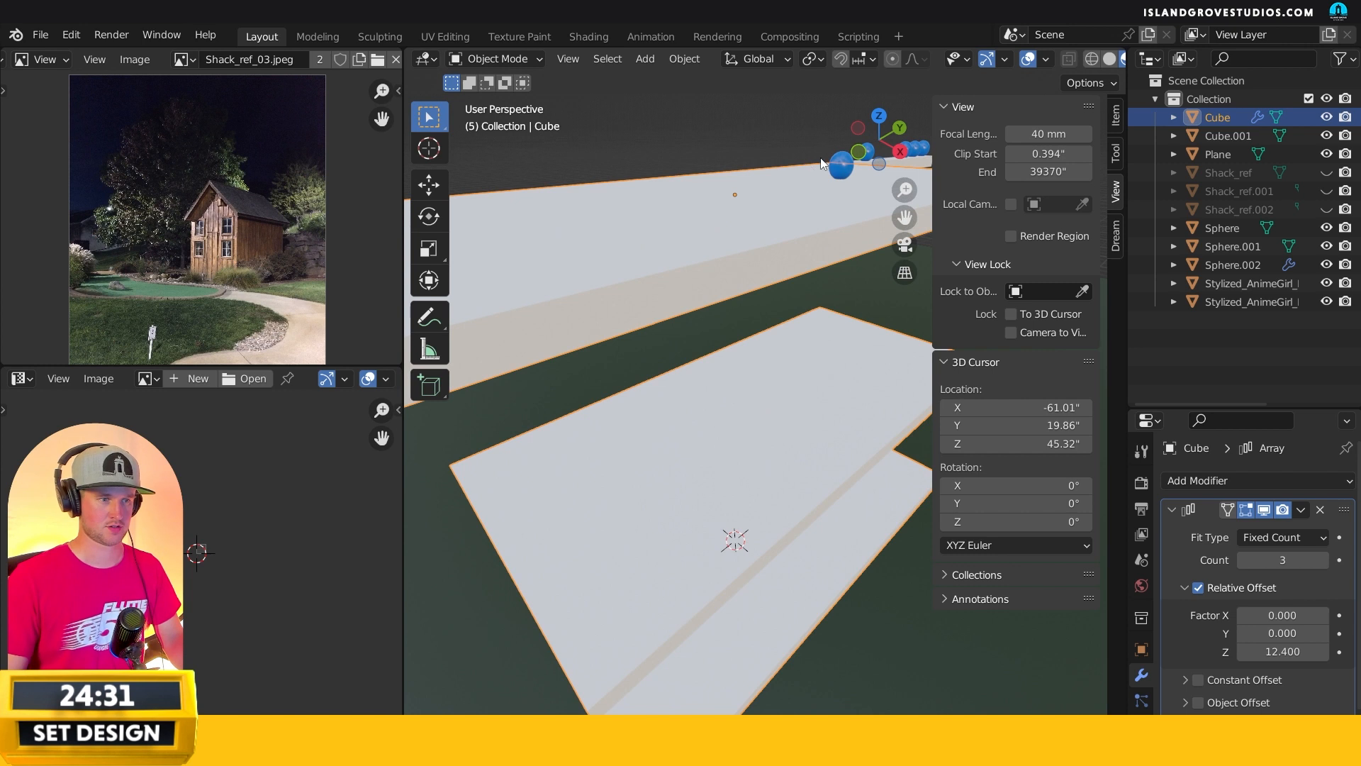
- Select the blue balls on the small plank near the shelves and examine how they are built
click(822, 165)
mouse_move(827, 237)
middle_down()
mouse_move(635, 280)
mouse_move(743, 269)
mouse_move(803, 238)
mouse_move(851, 290)
mouse_move(827, 245)
middle_up()
click(813, 255)
click(781, 245)
click(796, 232)
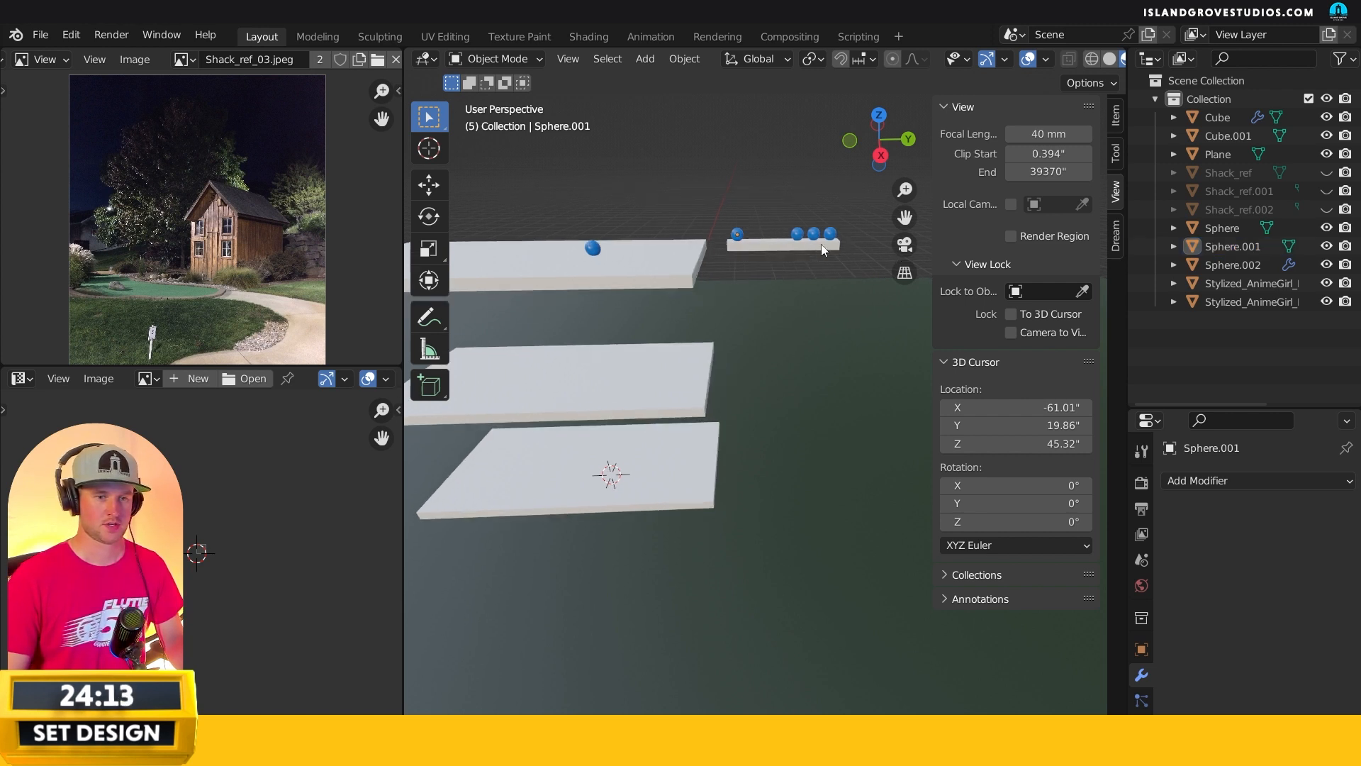
click(820, 238)
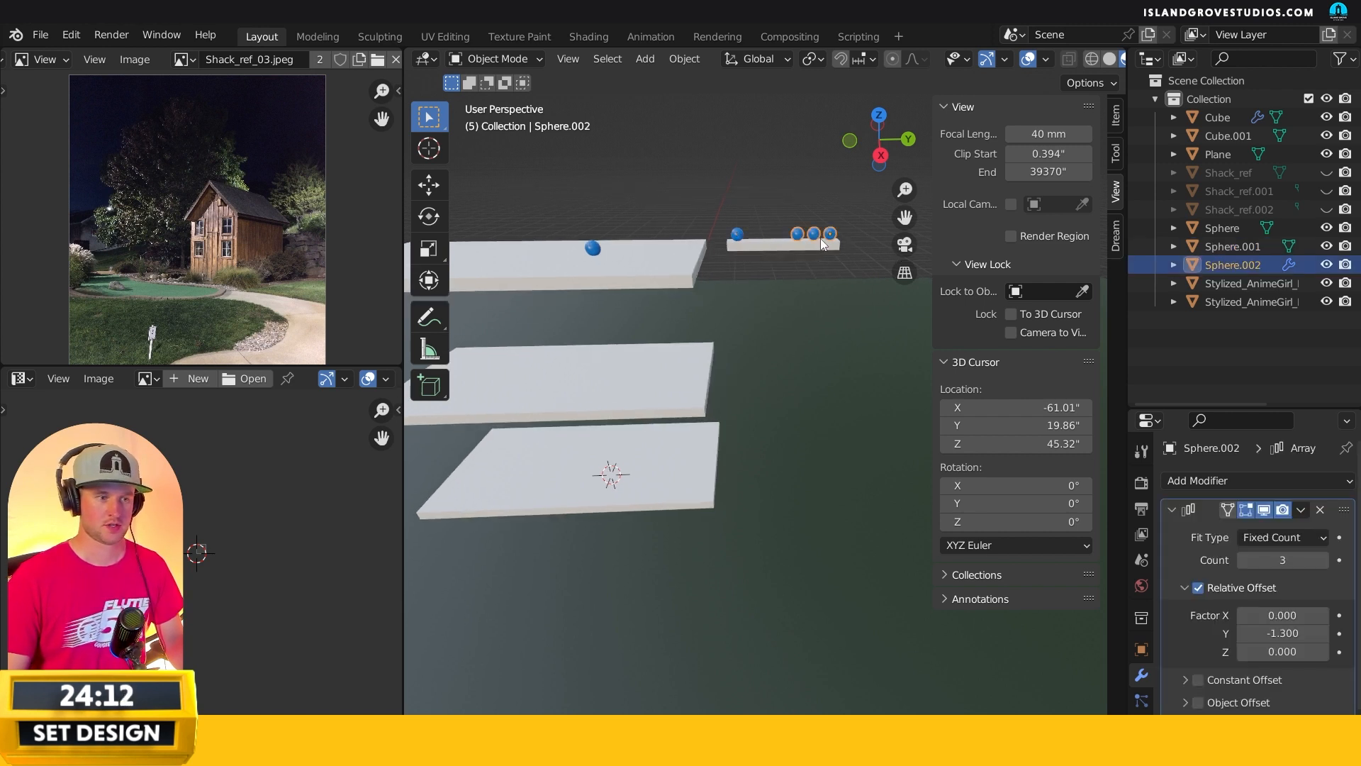
- Hide the spheres, shelves, plane and mannequins, and show and select the three Shack_ref parts
click(1327, 265)
click(1327, 265)
middle_drag(687, 270, 764, 310)
click(1327, 265)
click(1328, 245)
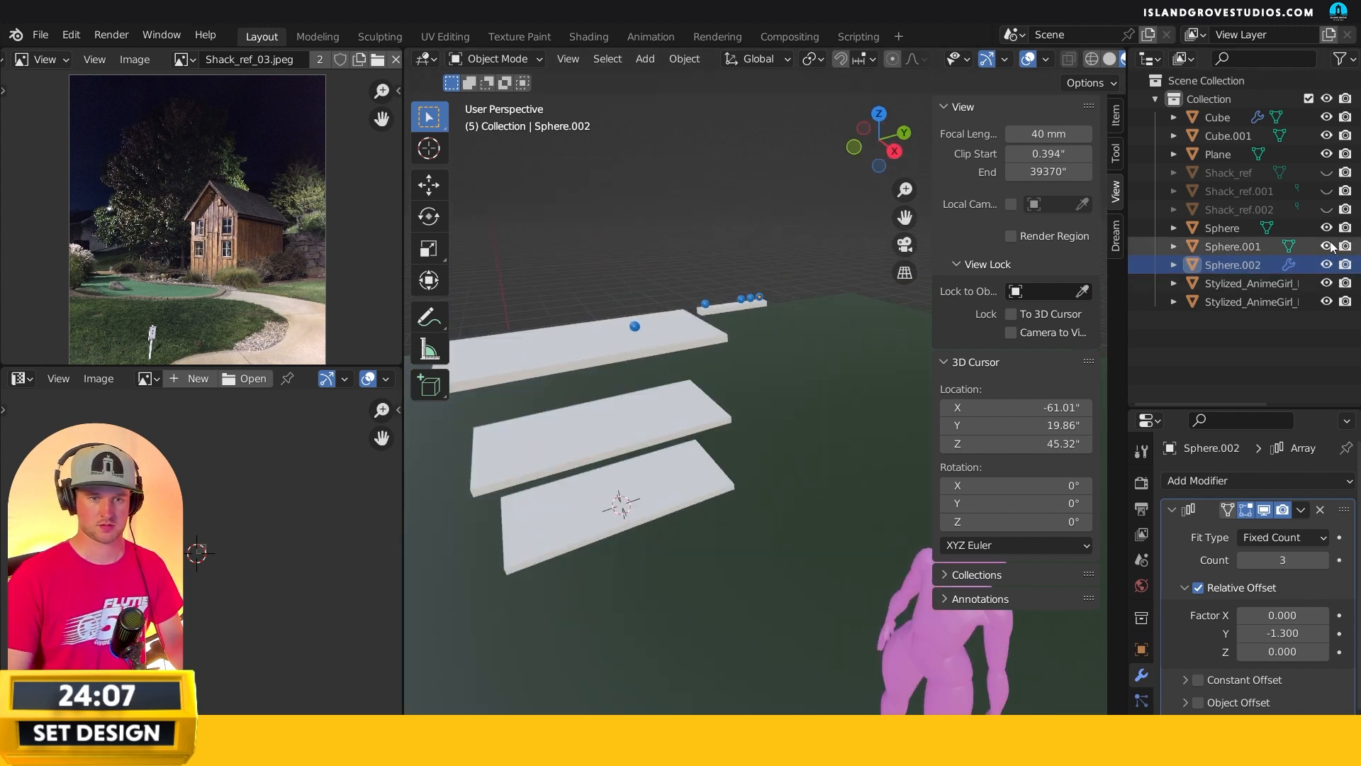
click(1327, 228)
click(768, 320)
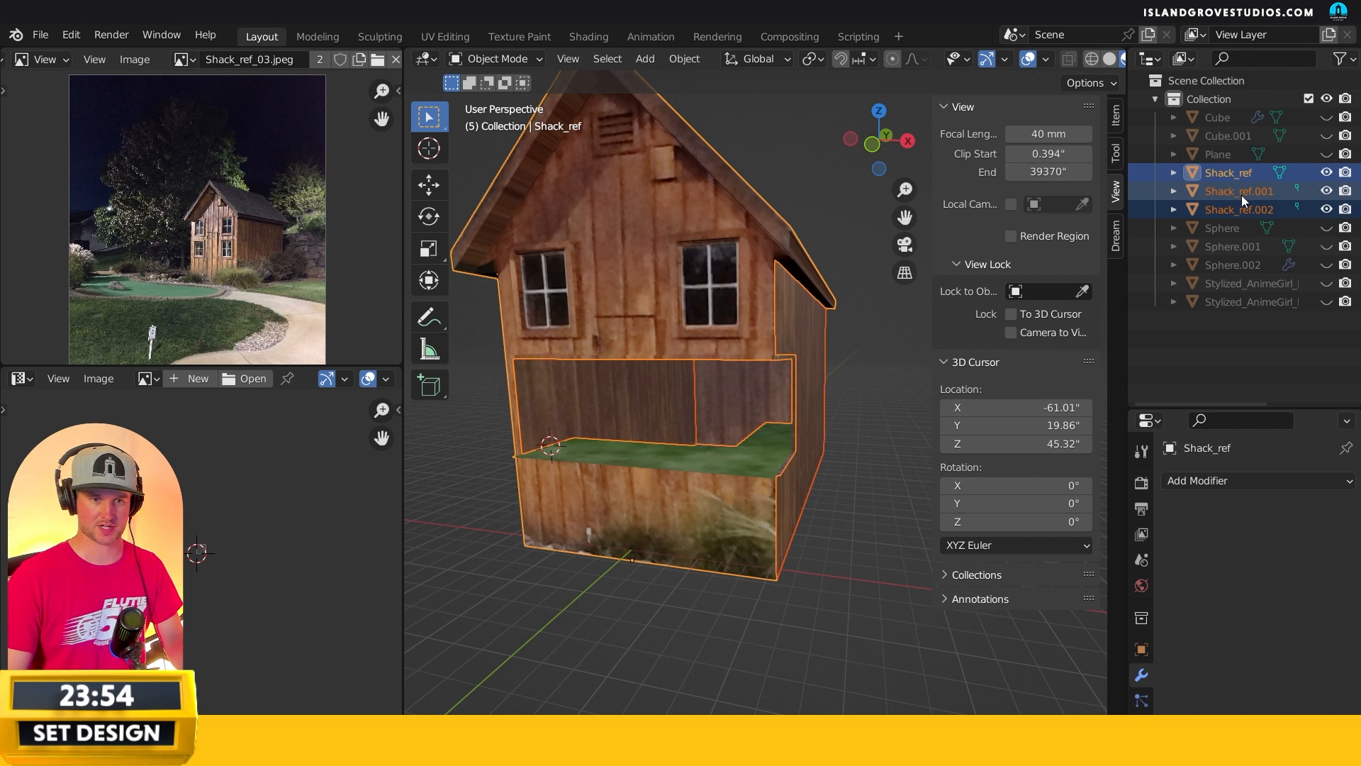
- Move the three selected Shack_ref parts into a new collection named Shack_All
right_click(1241, 195)
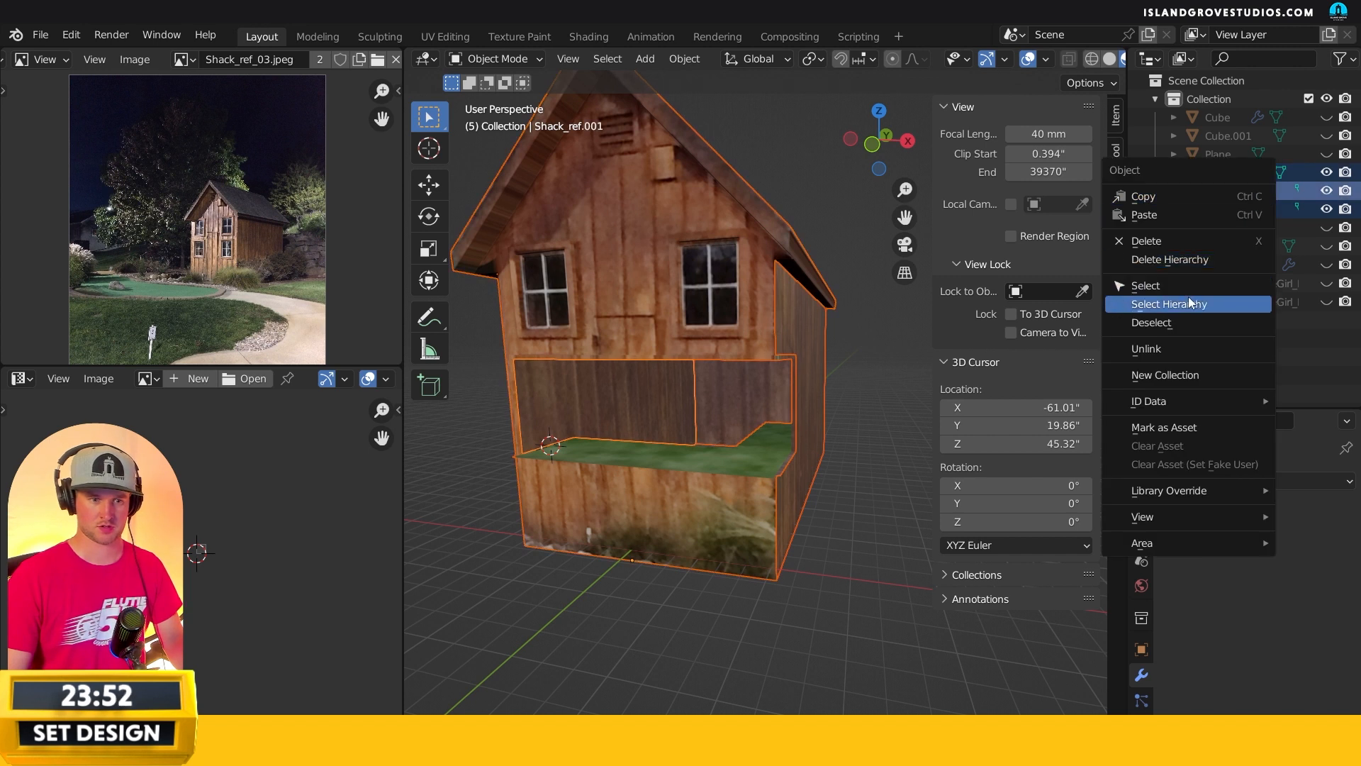
right_click(782, 291)
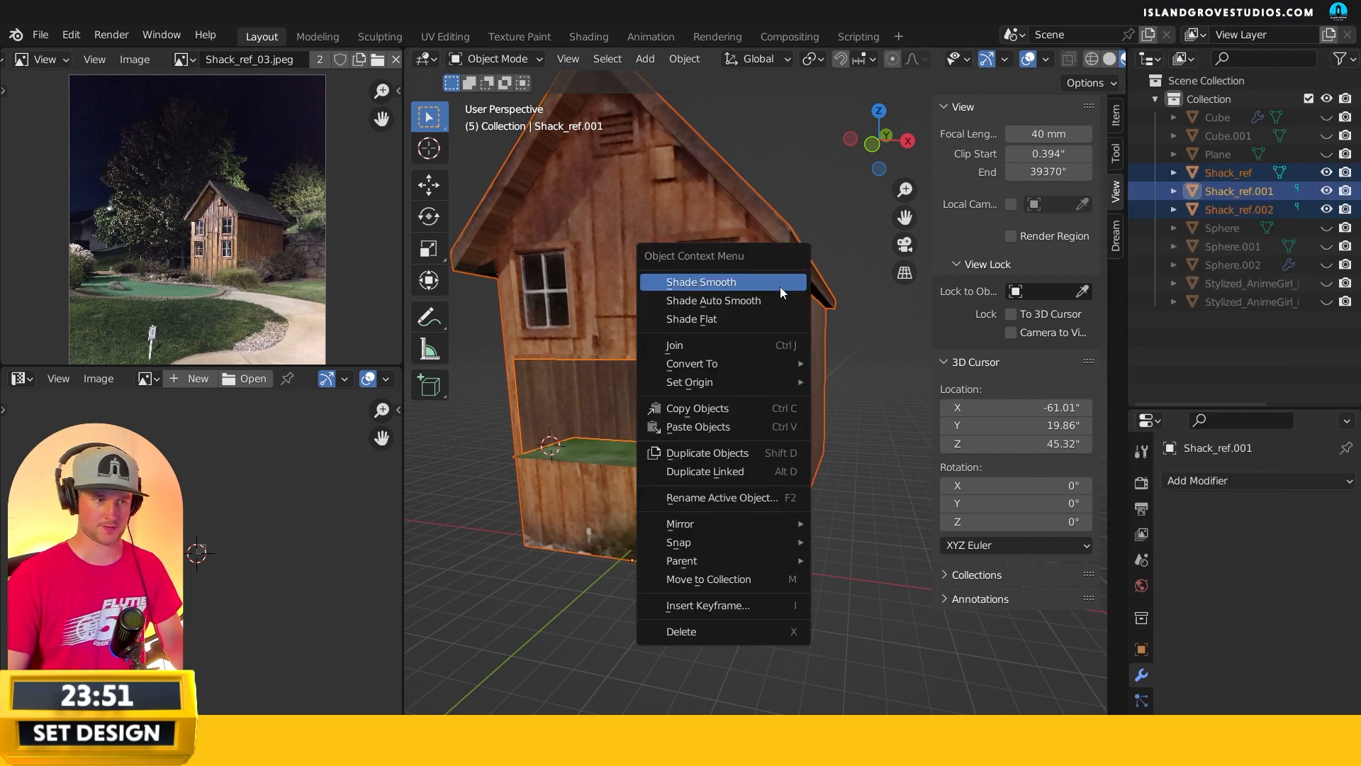
click(728, 579)
click(731, 575)
click(763, 613)
text(Shack_All)
key(Return)
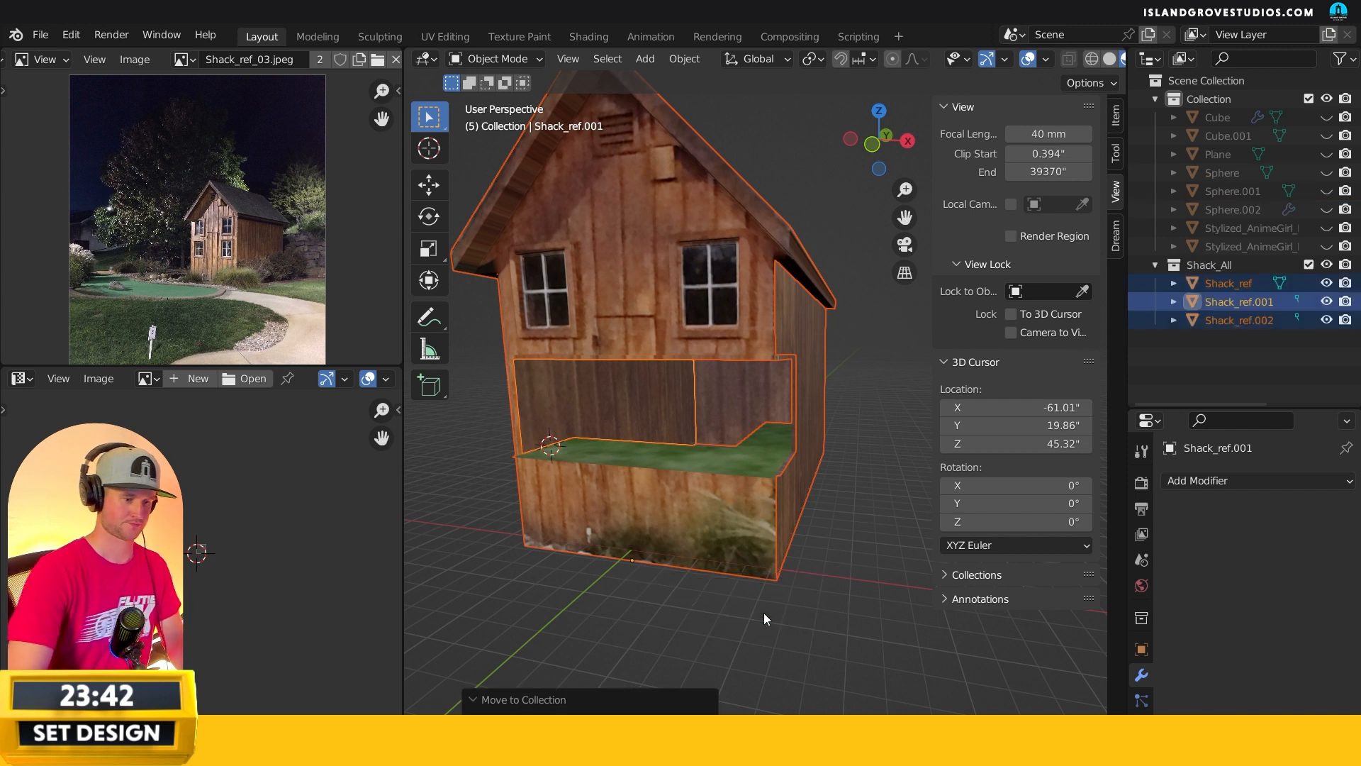
click(892, 417)
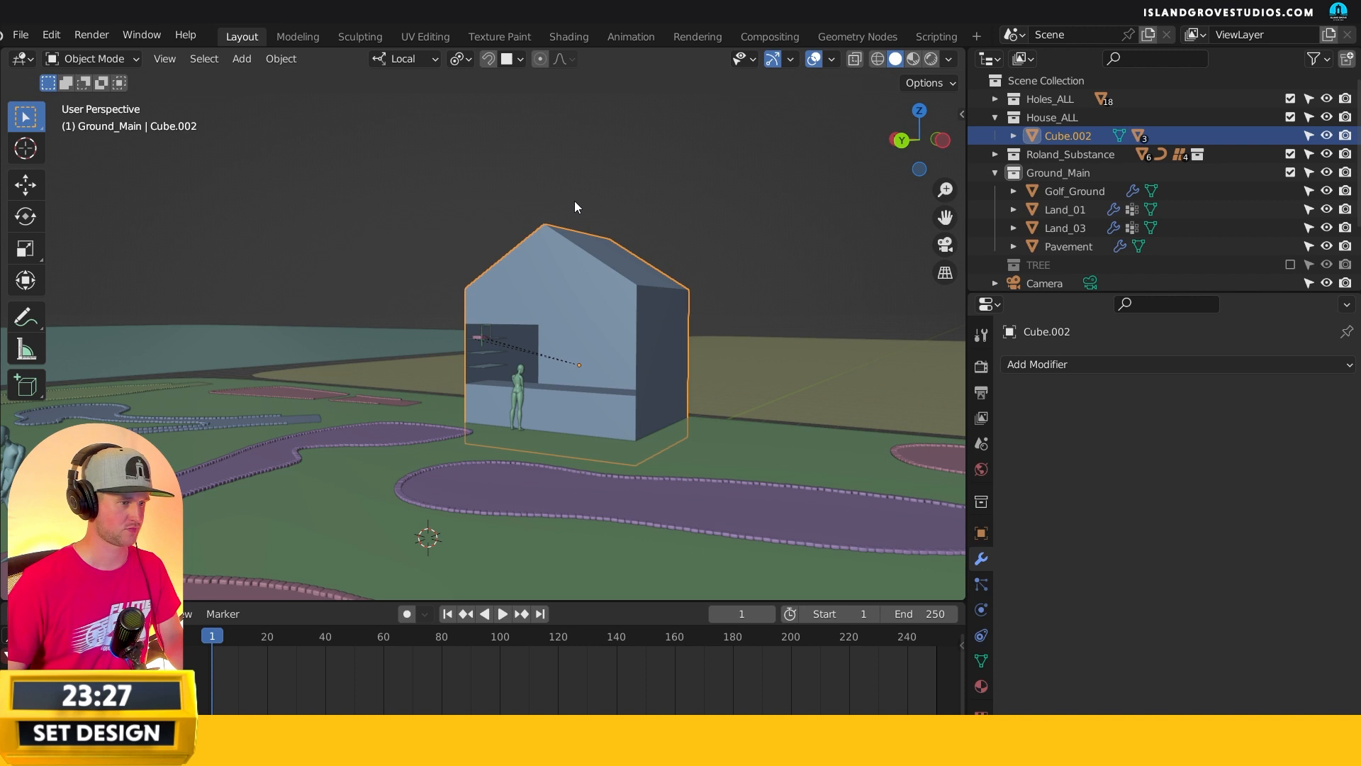
- In the main scene, examine the blocked-out house and the mannequin at its front for scale
click(577, 207)
click(500, 343)
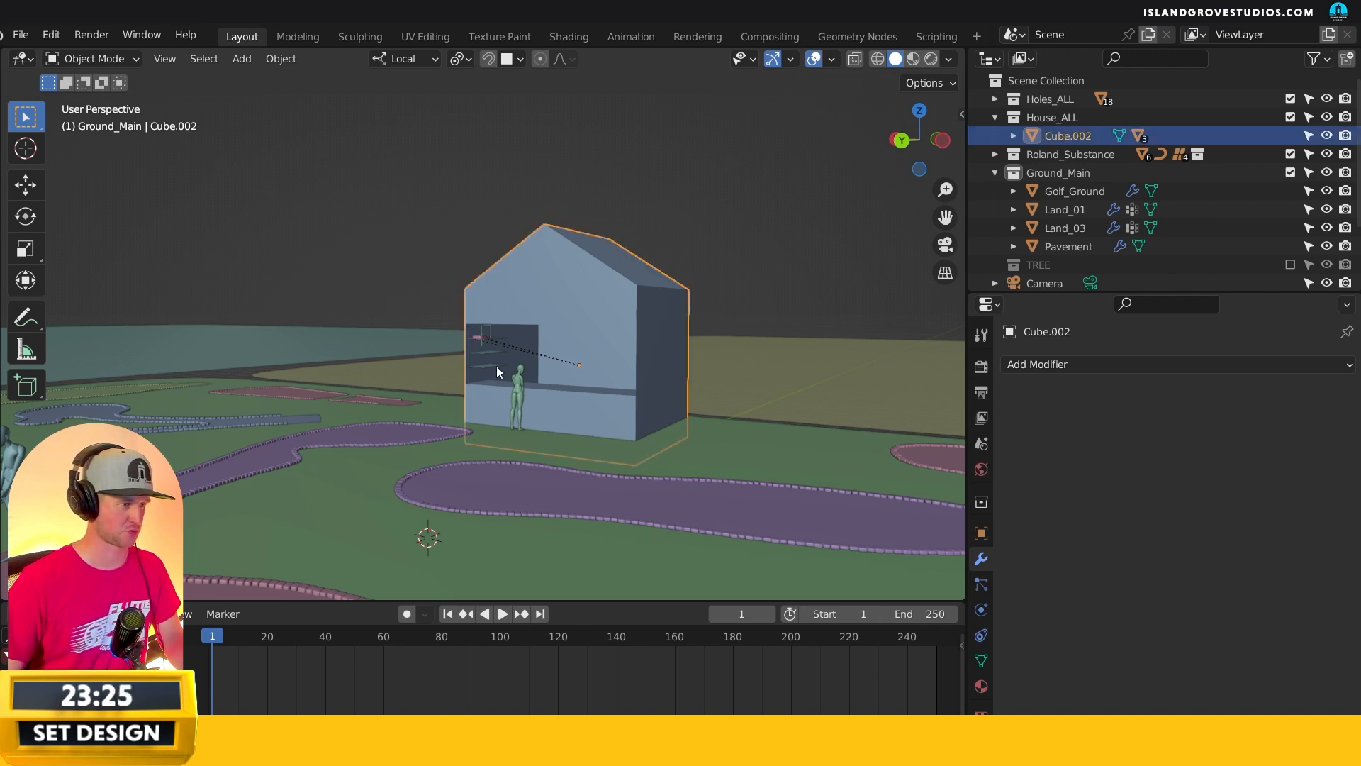
scroll(499, 344, up, 5)
scroll(499, 362, down, 2)
scroll(497, 244, down, 5)
click(448, 243)
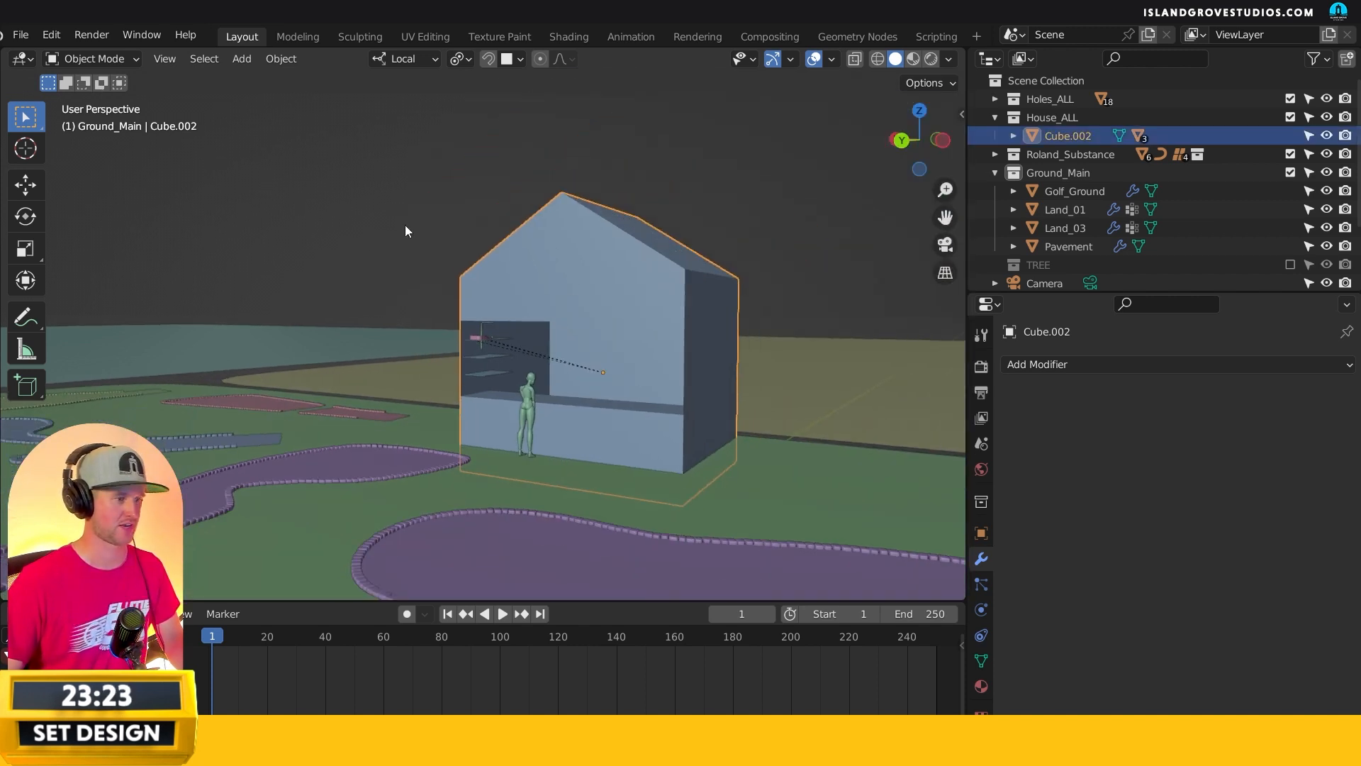
click(519, 289)
- Append the Shack_All collection from Shack.blend in D:\Roland\lib into the scene
click(29, 39)
click(54, 236)
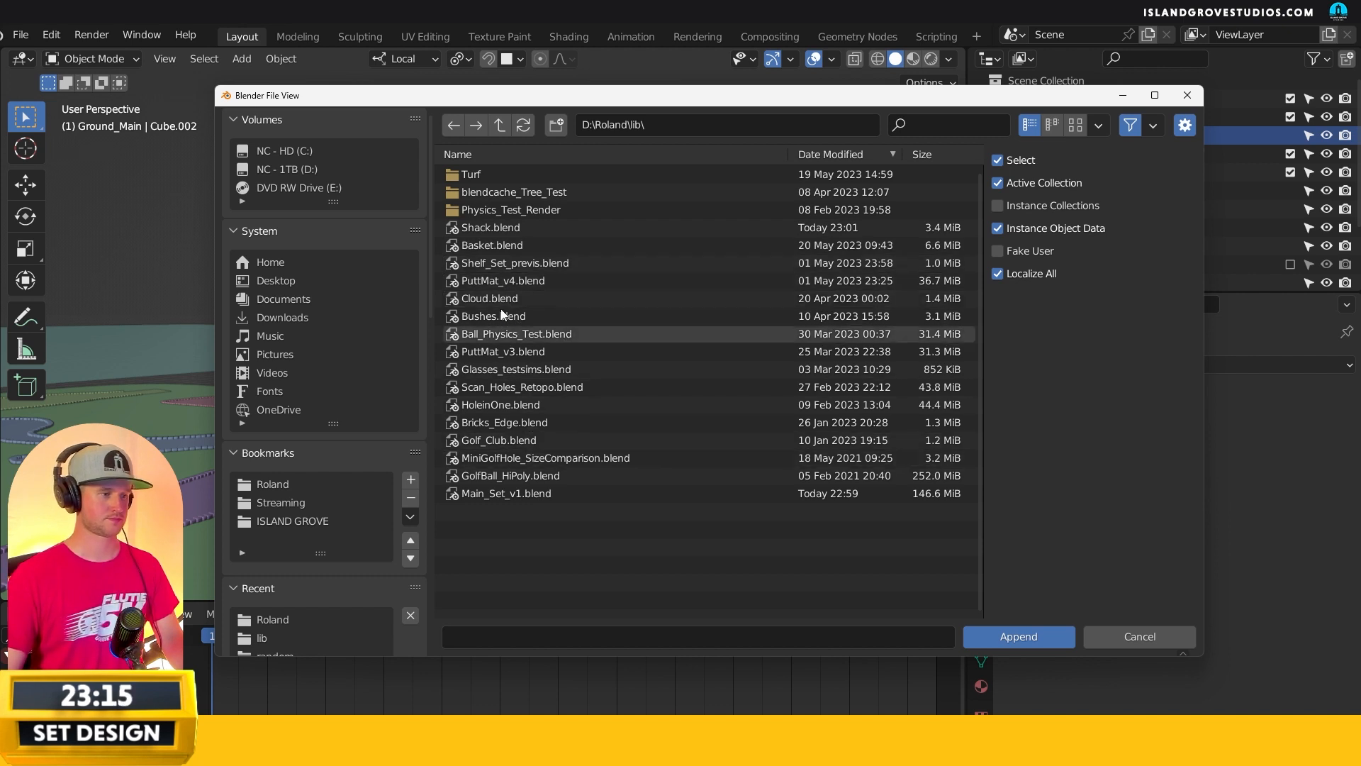
double_click(497, 227)
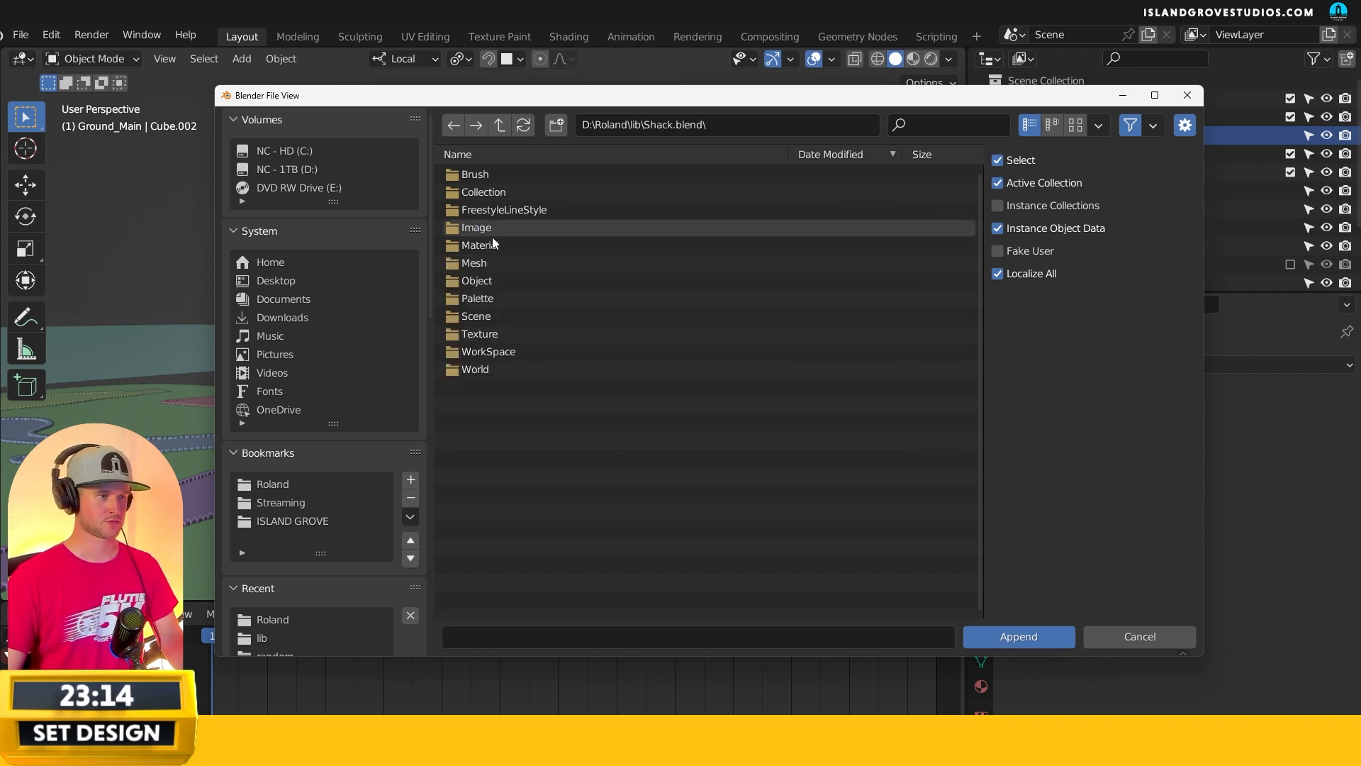
double_click(481, 192)
double_click(486, 194)
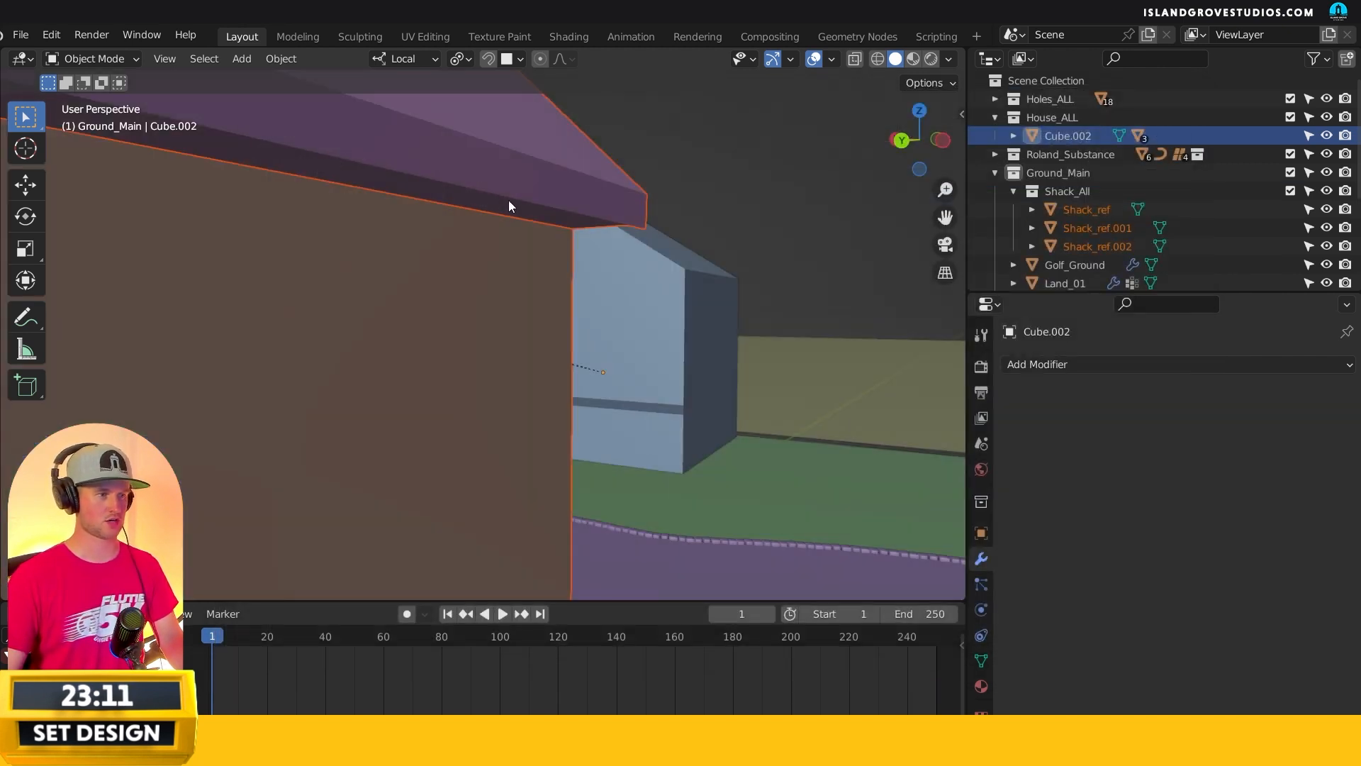
- Select all three Shack_ref parts of the appended shack together and frame them with the Move tool active
scroll(741, 182, down, 5)
middle_drag(741, 182, 394, 322)
shift+click(393, 323)
key(shift+space)
key(g)
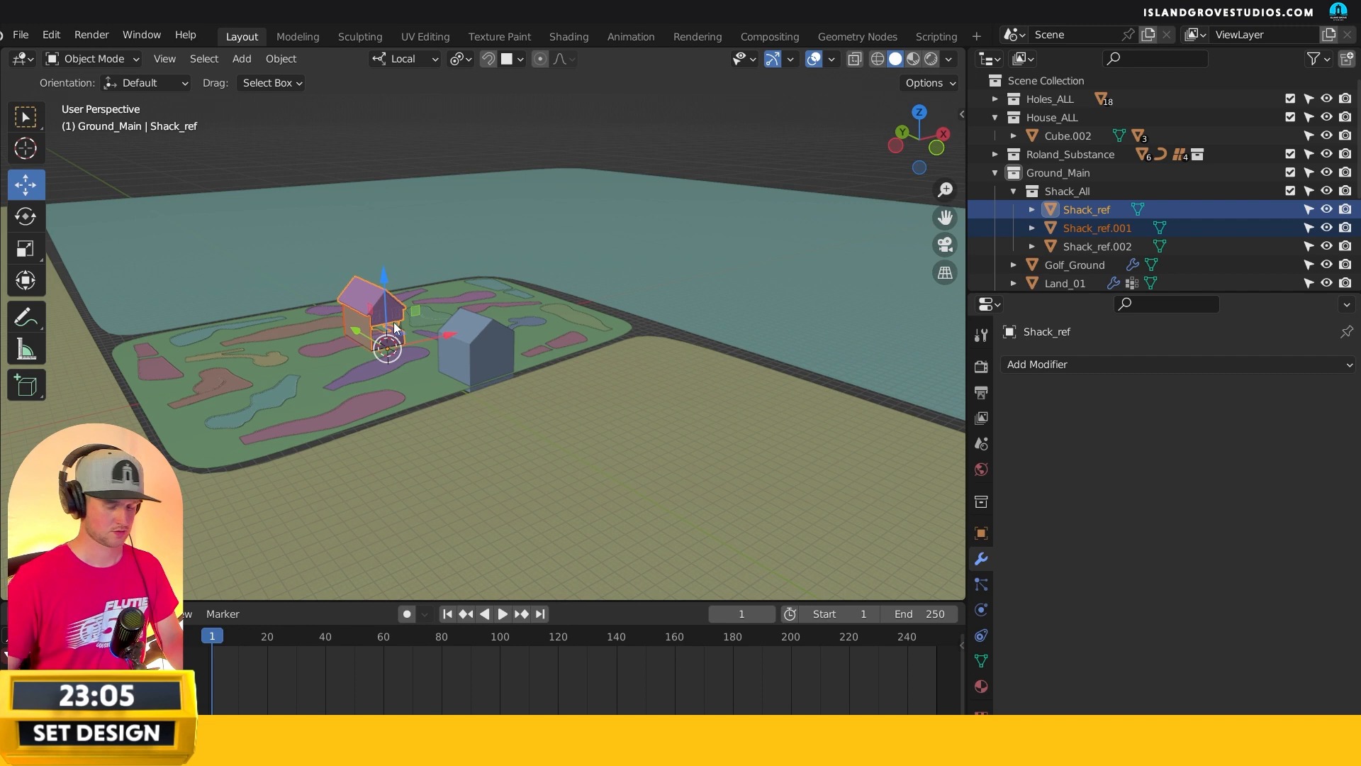
key(KP_Decimal)
scroll(394, 322, up, 1)
middle_drag(614, 312, 376, 299)
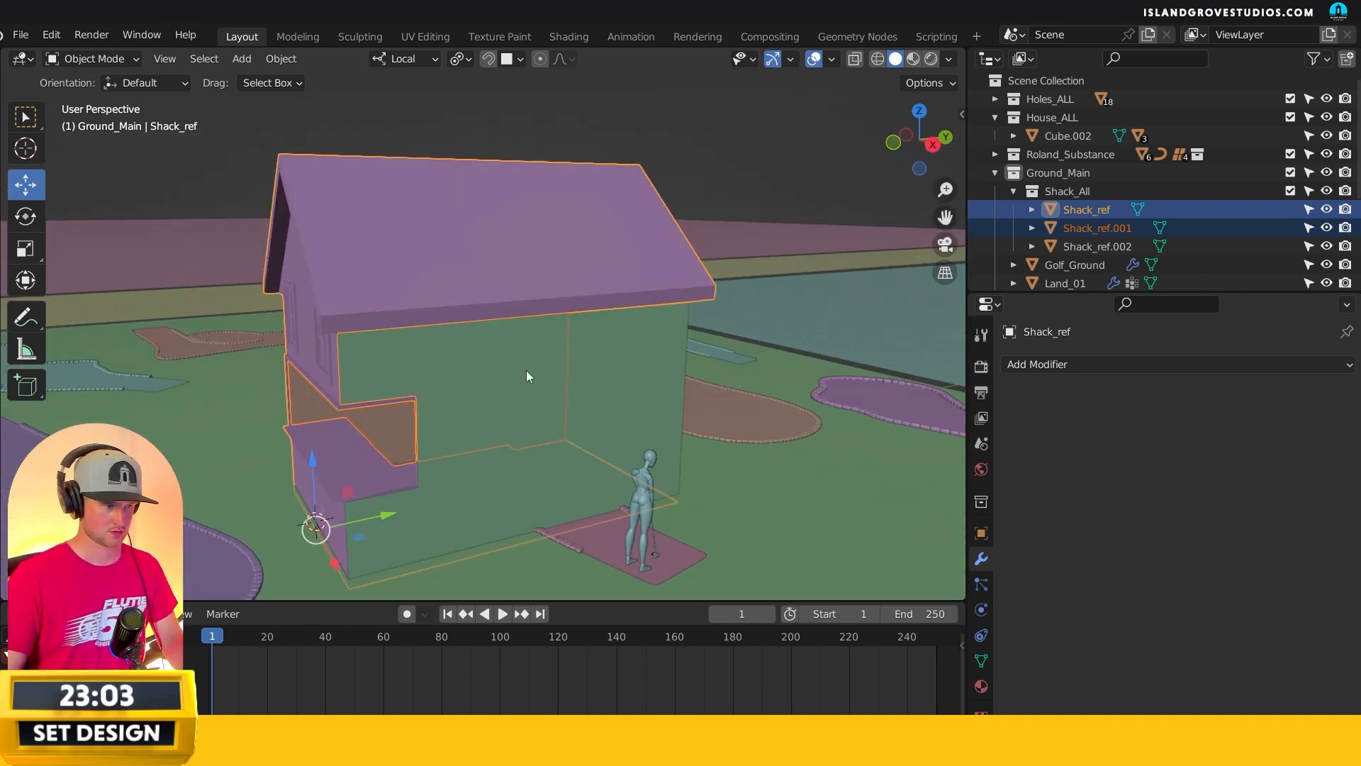
shift+click(526, 370)
middle_drag(461, 384, 601, 371)
middle_drag(454, 342, 395, 321)
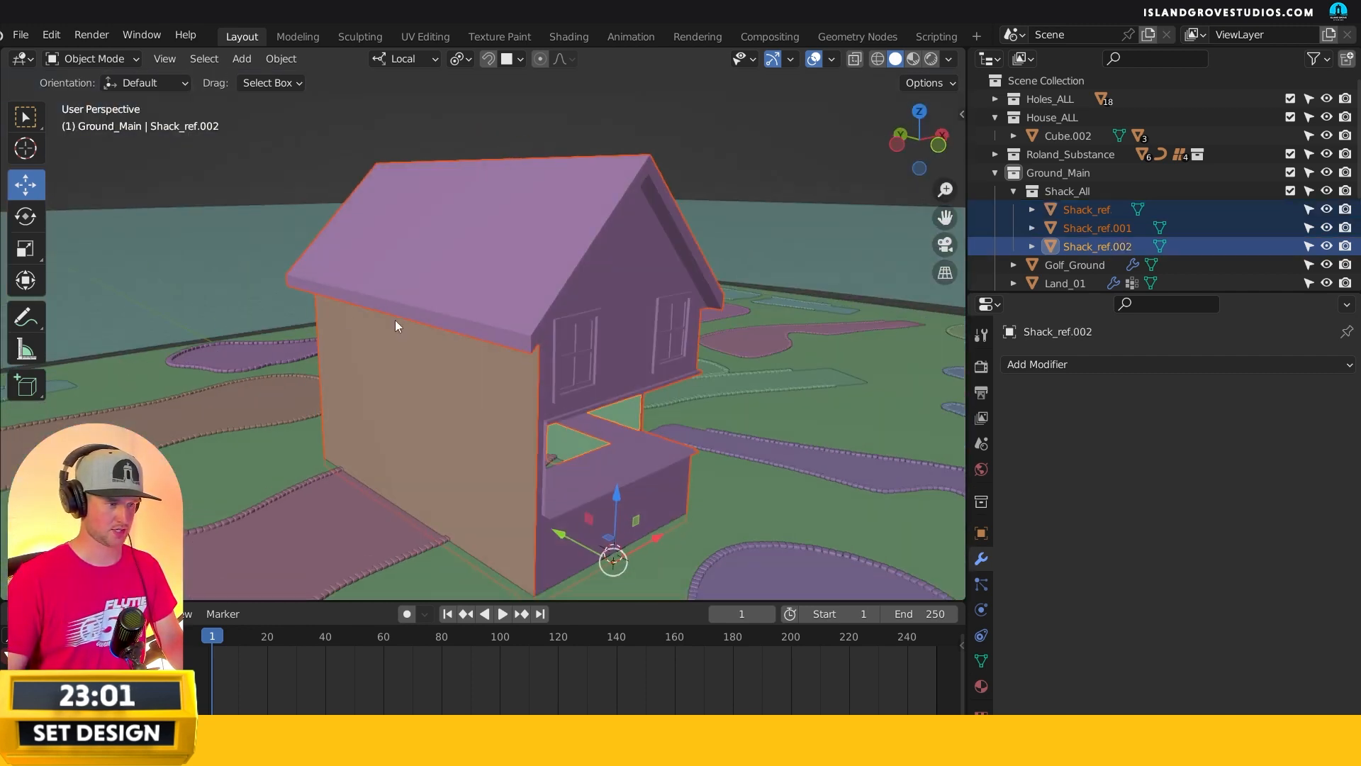
- Rotate the whole shack 180° about its local Z axis
click(27, 217)
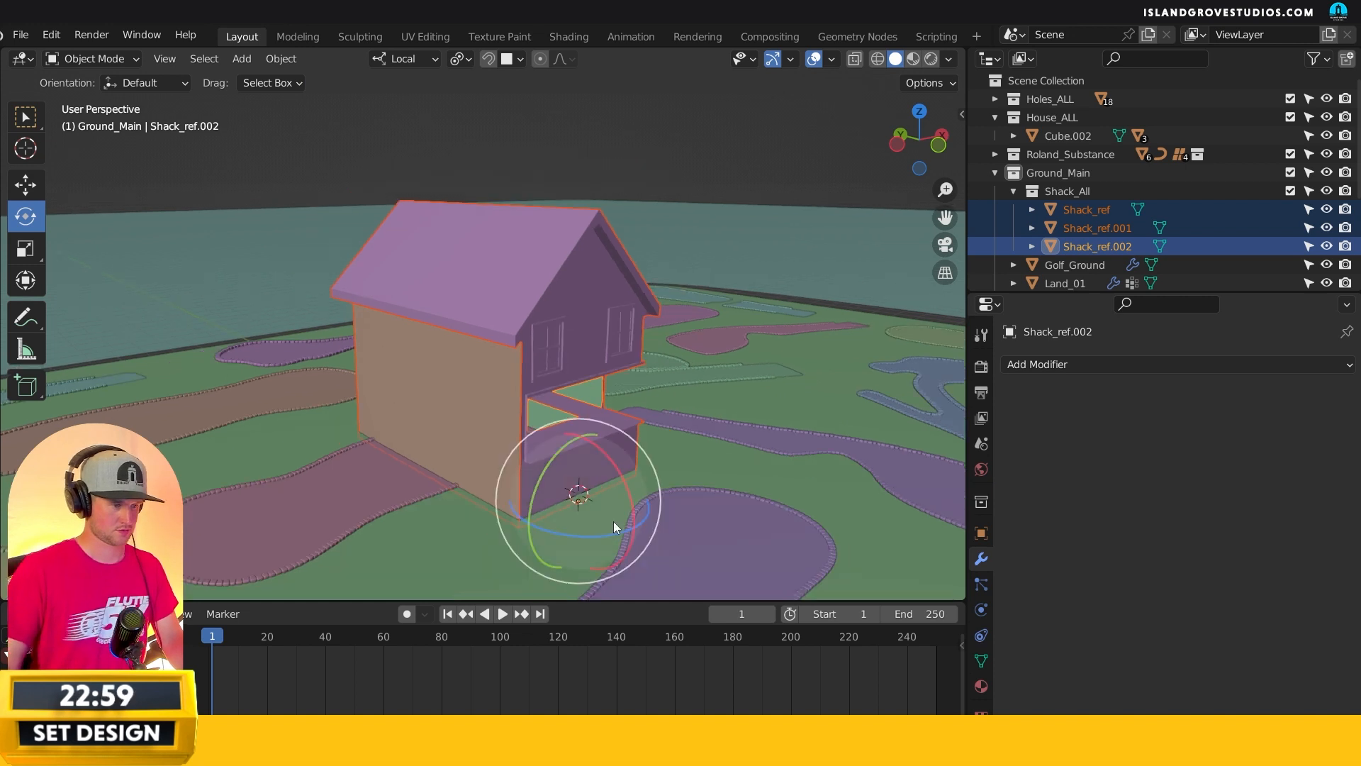
drag(598, 548, 454, 416)
text(18)
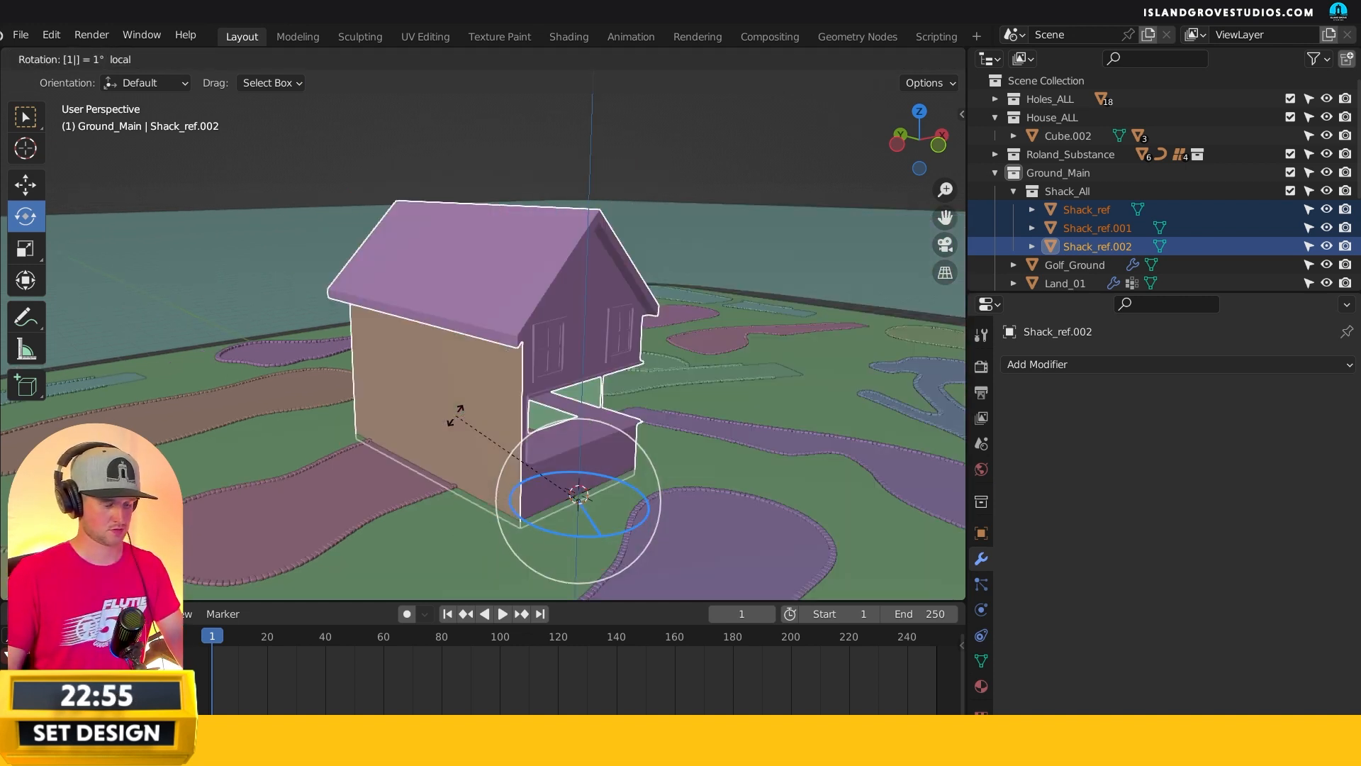
key(Return)
- Move the rotated shack across the course until it stands next to the blocked-out house
middle_drag(455, 416, 567, 397)
click(25, 184)
drag(414, 428, 763, 395)
middle_drag(764, 394, 376, 483)
drag(390, 518, 394, 516)
- Shift the shack sideways over the blocked-out house and fine-tune its position against the house's front
middle_drag(422, 533, 556, 550)
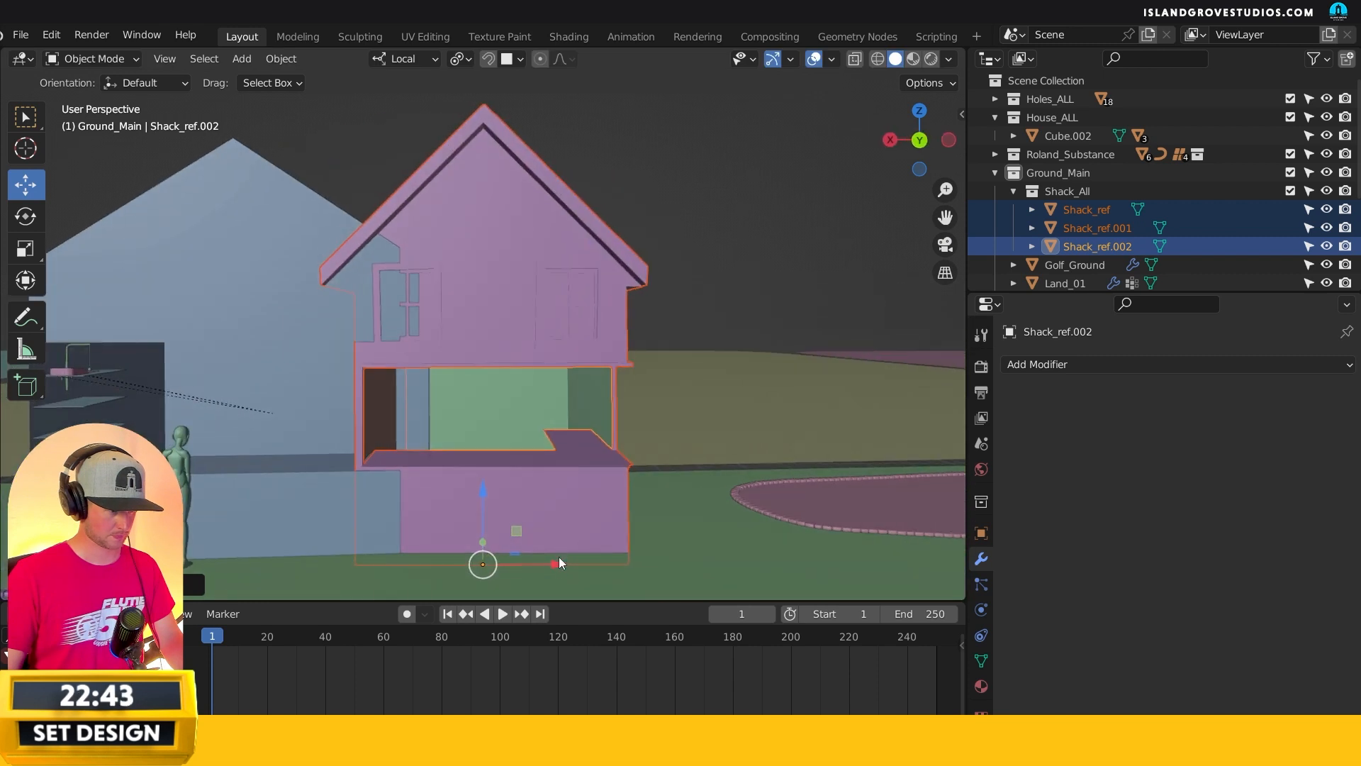
drag(499, 564, 243, 549)
middle_drag(497, 454, 397, 468)
drag(402, 486, 407, 480)
middle_drag(407, 480, 403, 447)
- Compare the shack and house footprints from above and check the blocked-out house's transform values
key(KP_7)
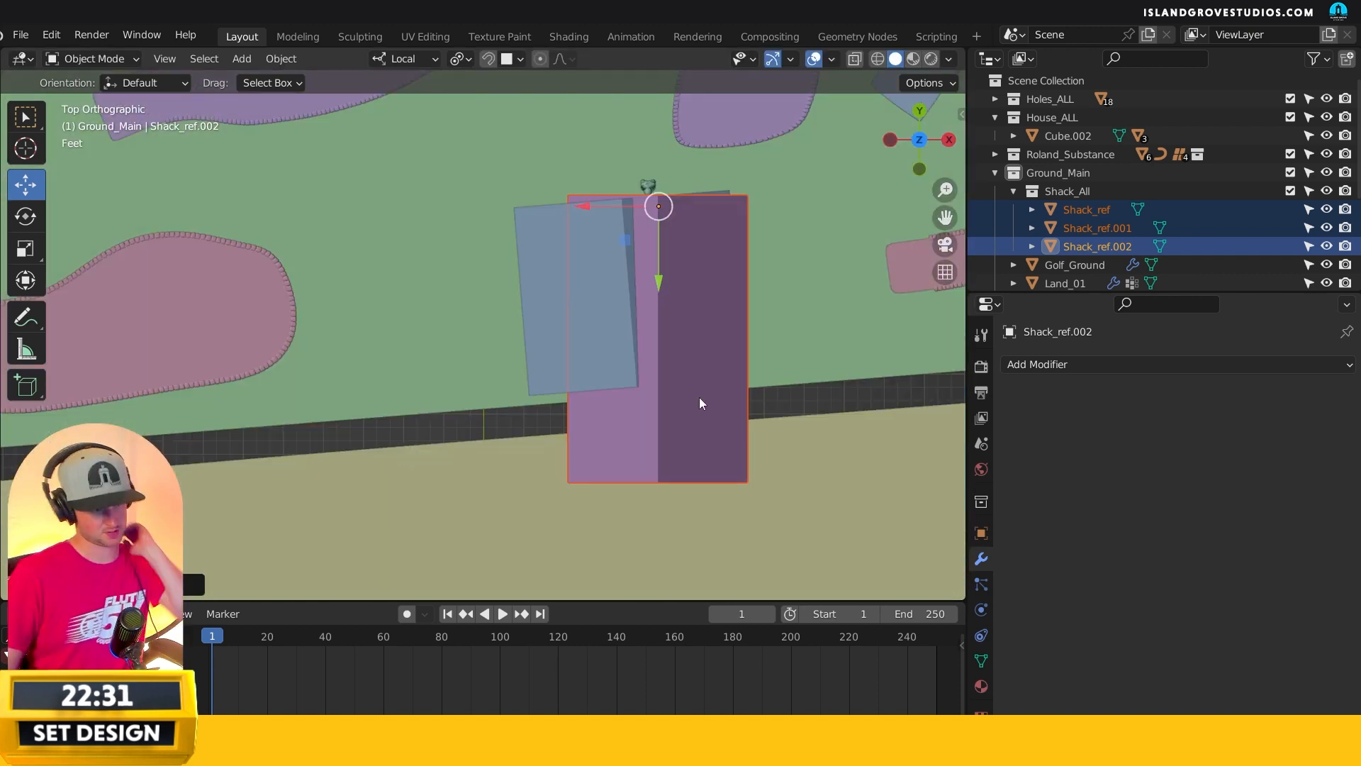
click(557, 332)
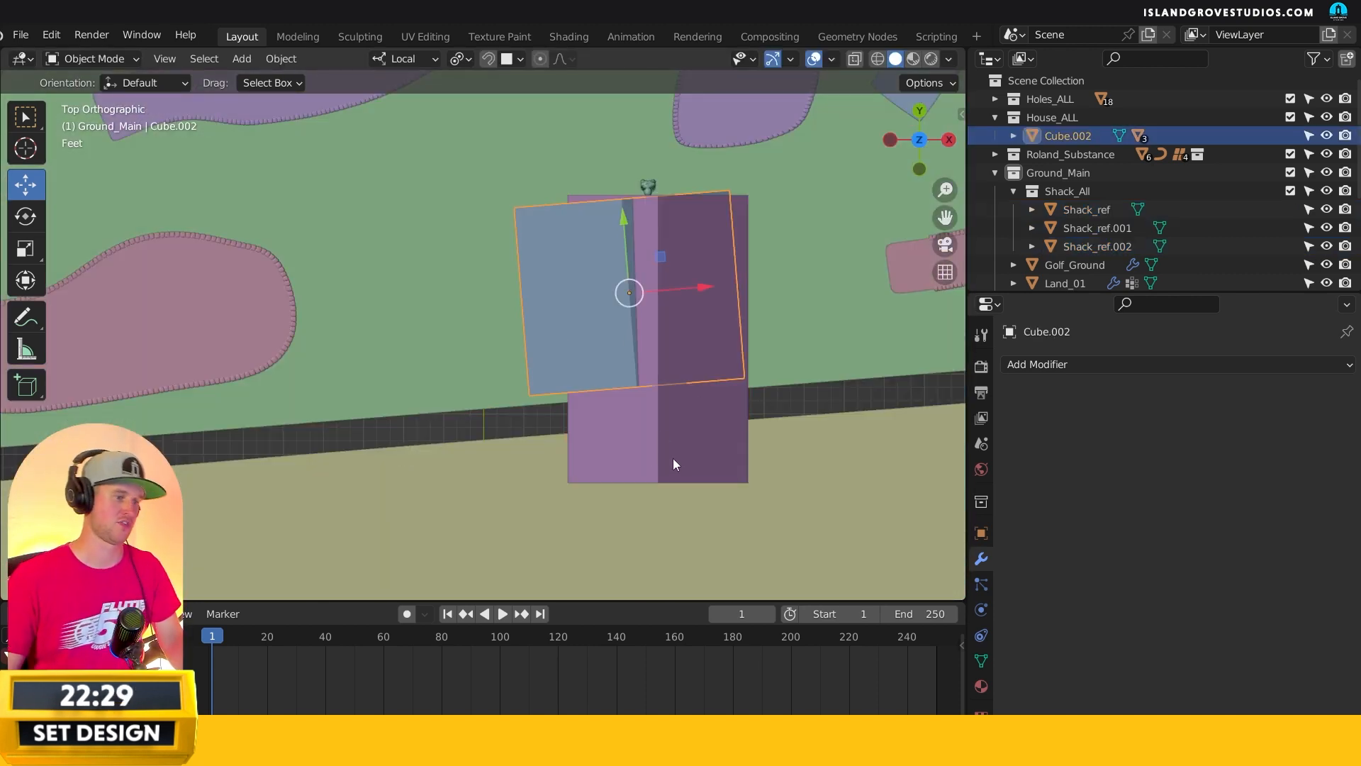
click(982, 541)
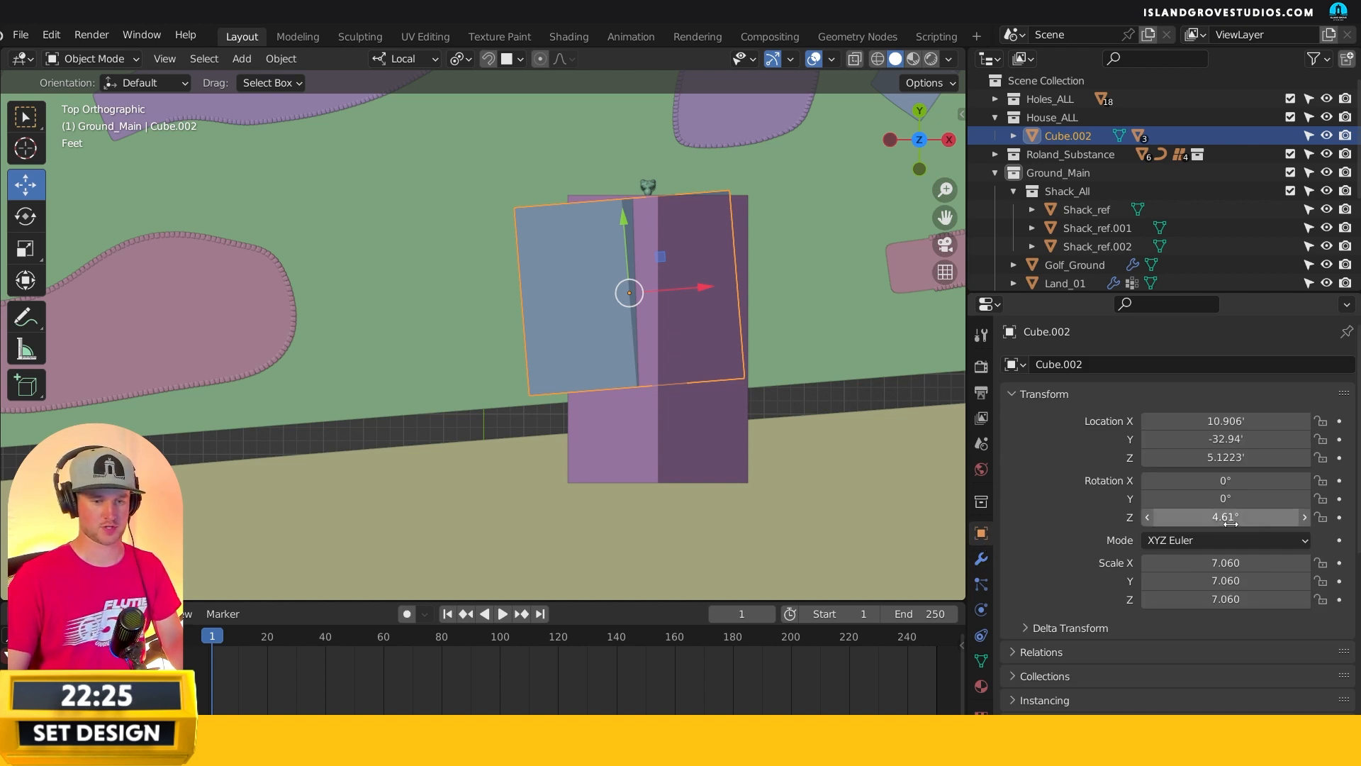
- Select the shelf array inside the house and compare its alignment with the shack from the front and above
middle_drag(681, 331, 388, 358)
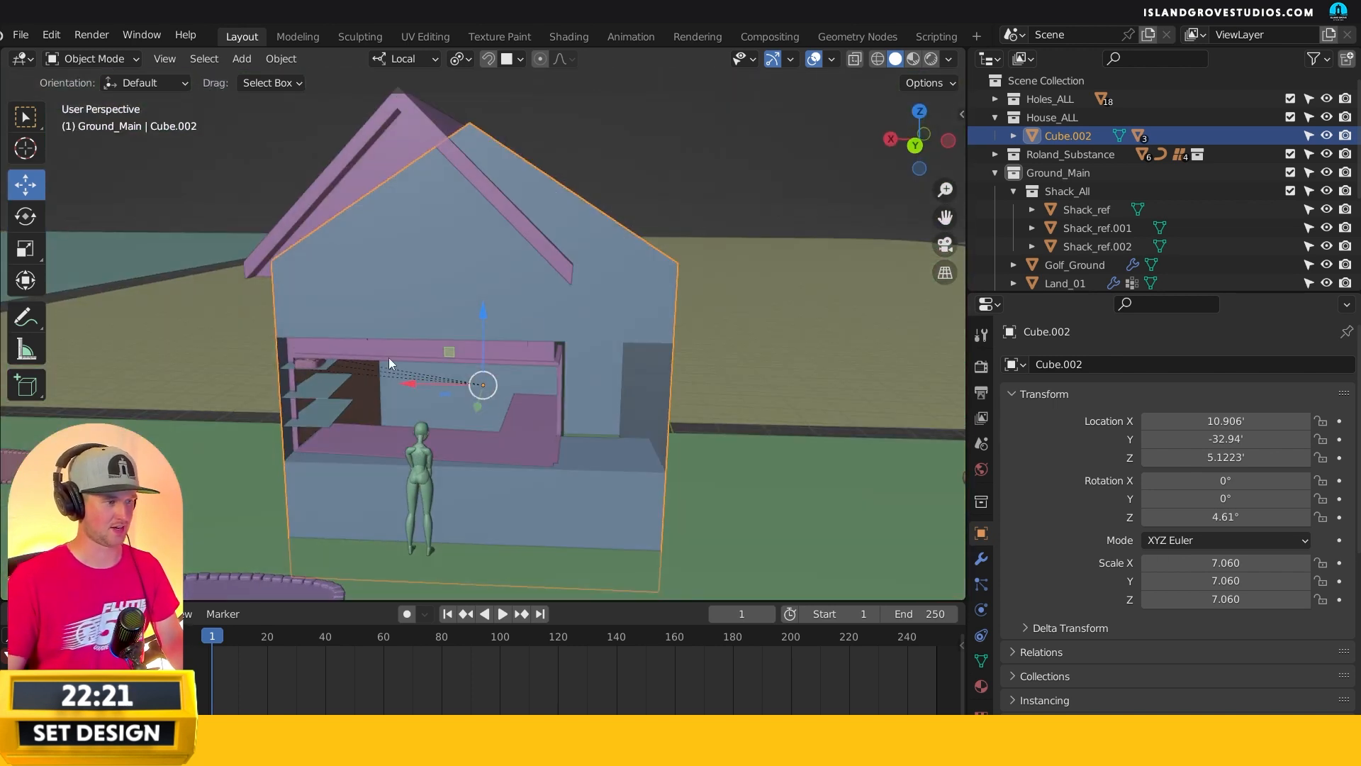
click(332, 399)
middle_drag(334, 398, 411, 382)
key(KP_7)
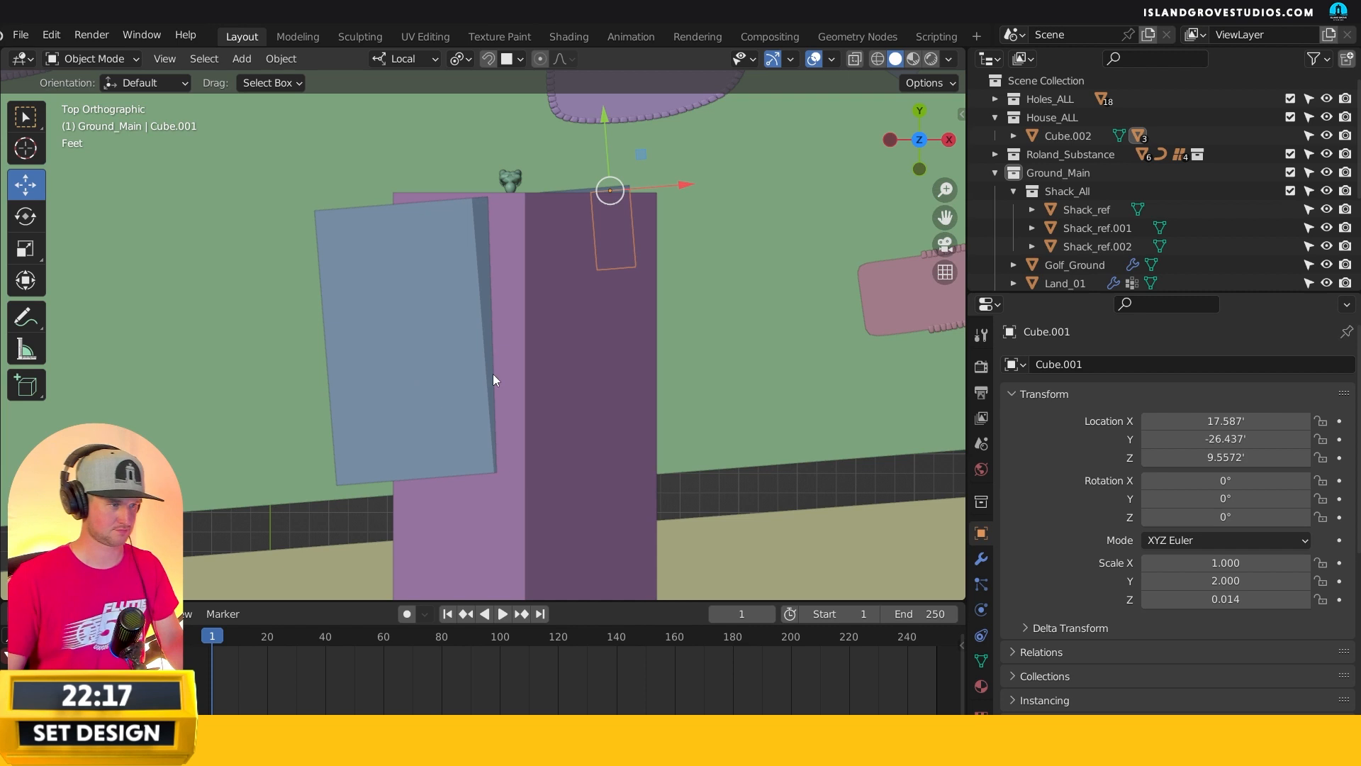
scroll(632, 254, up, 3)
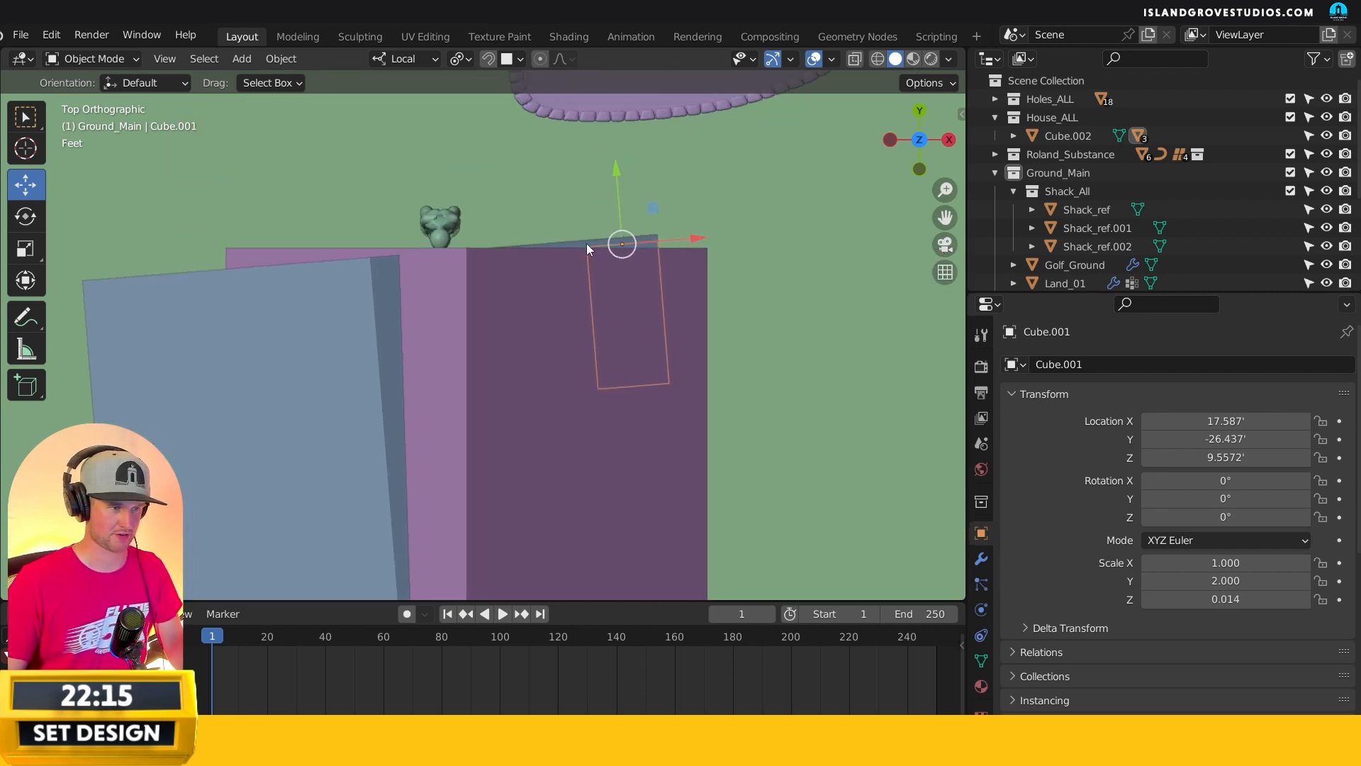
- Select the PuttMat on the top shelf and enlarge the Outliner to show the full object list
click(577, 243)
middle_drag(601, 246, 722, 279)
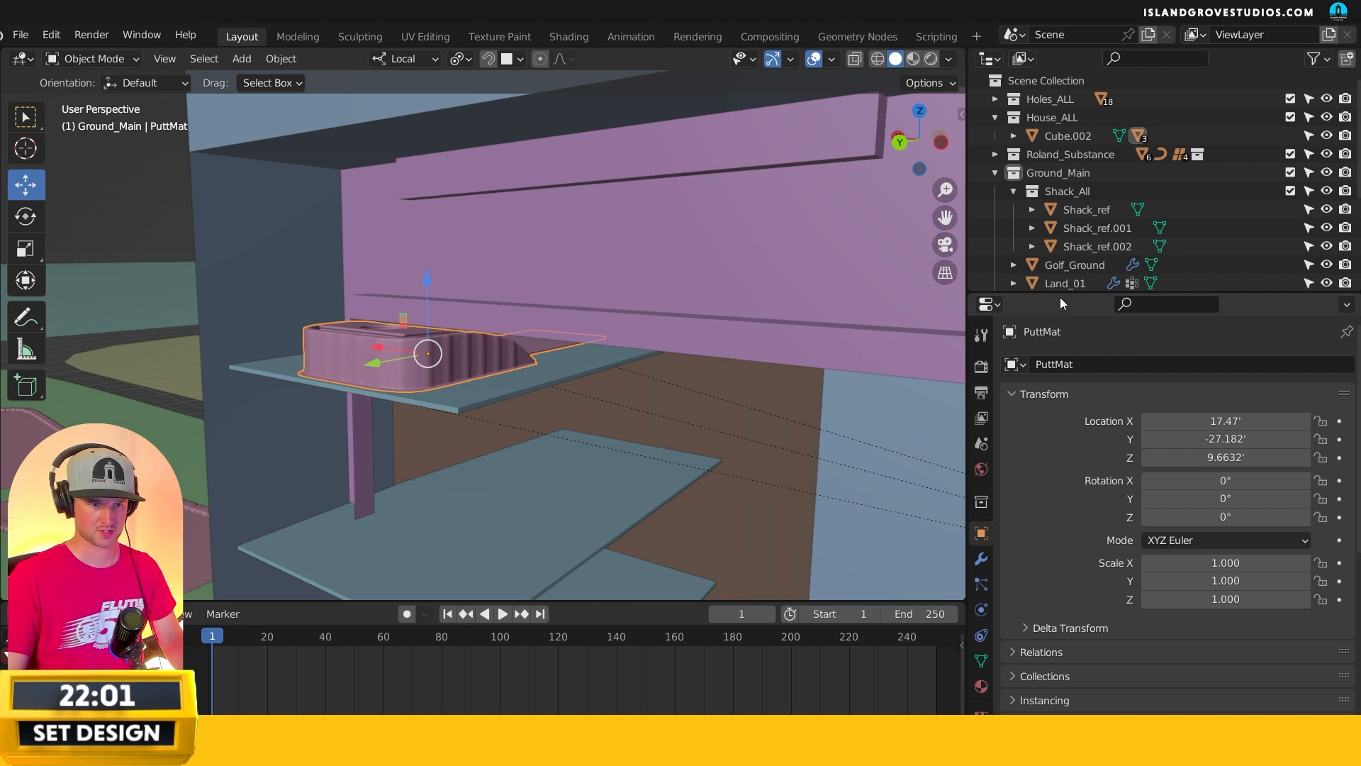
drag(1060, 293, 1061, 495)
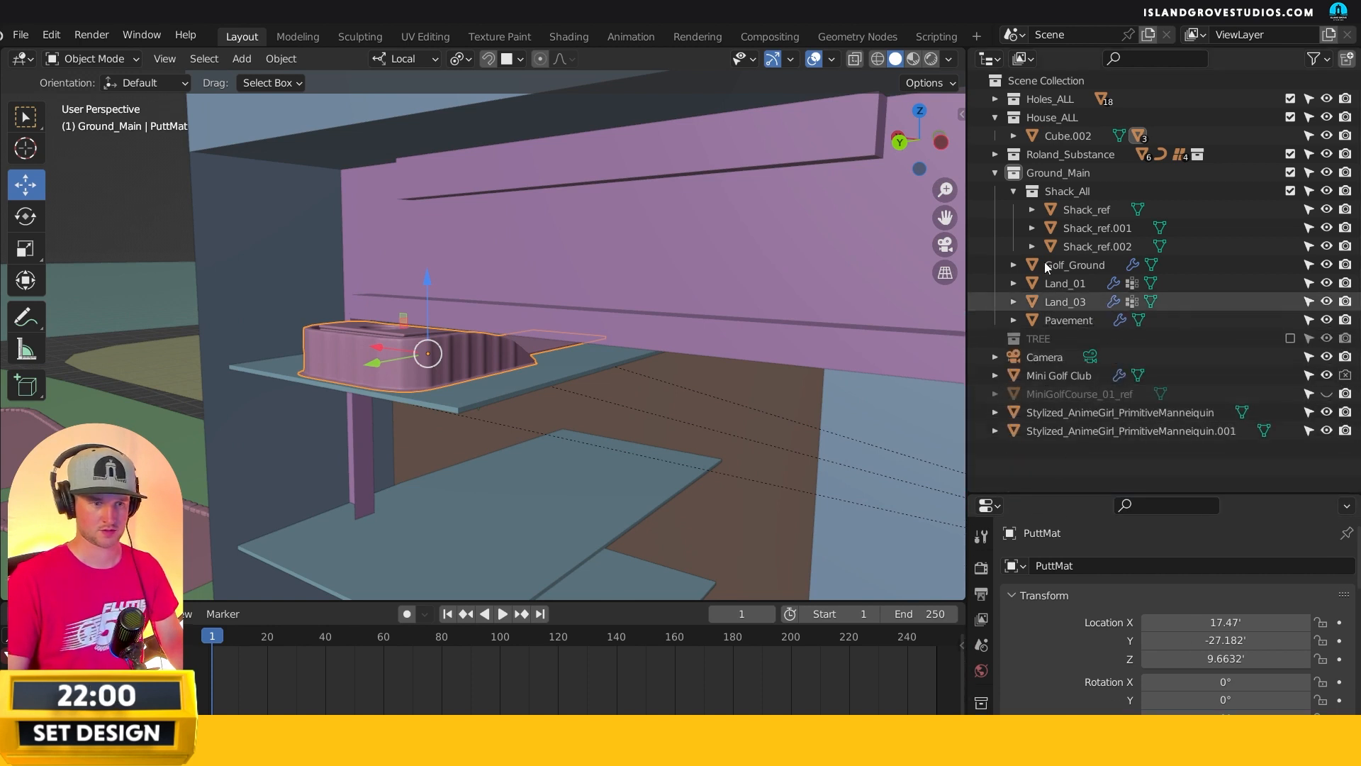
- Remove the blocked-out house Cube.002, and move the Shack_All collection out of Ground_Main to the scene's top level with it enabled
click(1014, 137)
middle_drag(328, 365, 255, 332)
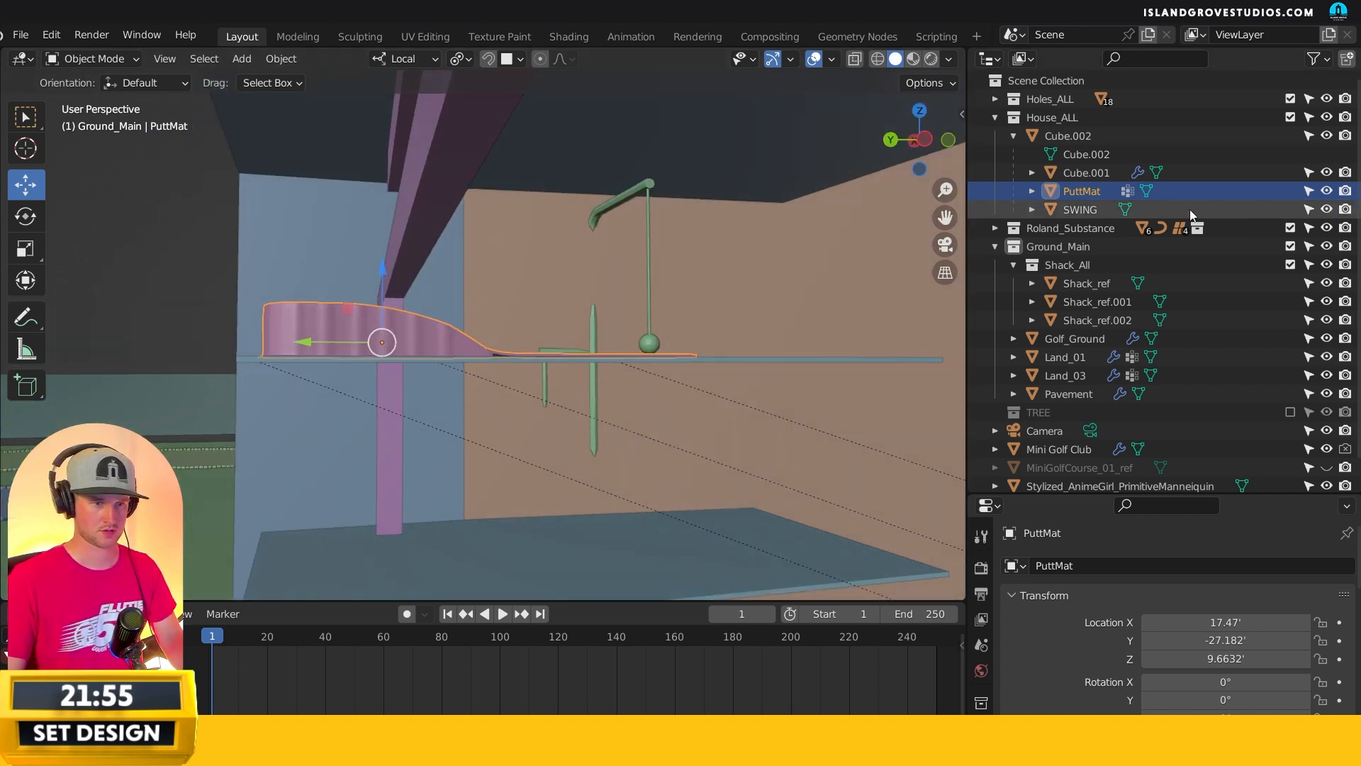
click(1016, 265)
drag(1066, 265, 1071, 454)
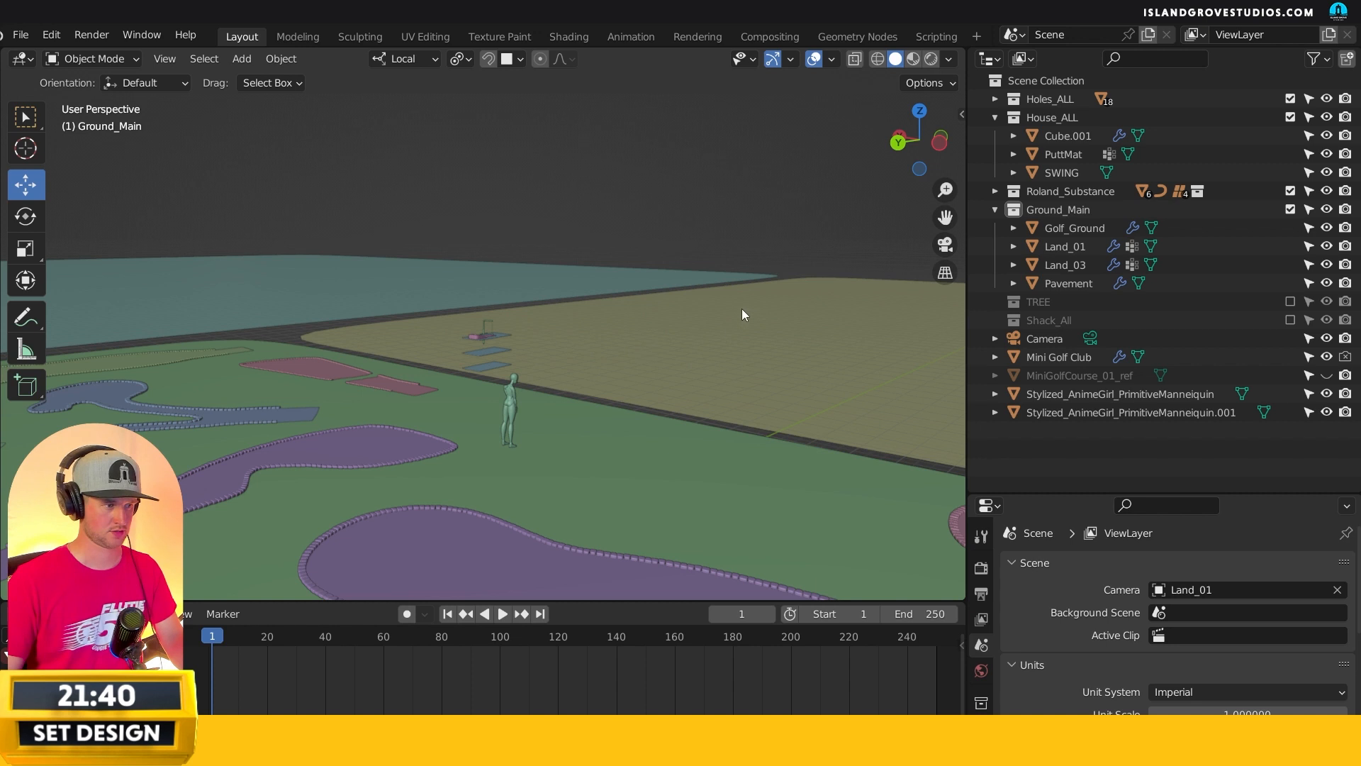
click(1289, 321)
- Parent the shack's separate side part to Shack_ref with the Object option and test-move the assembly
click(608, 337)
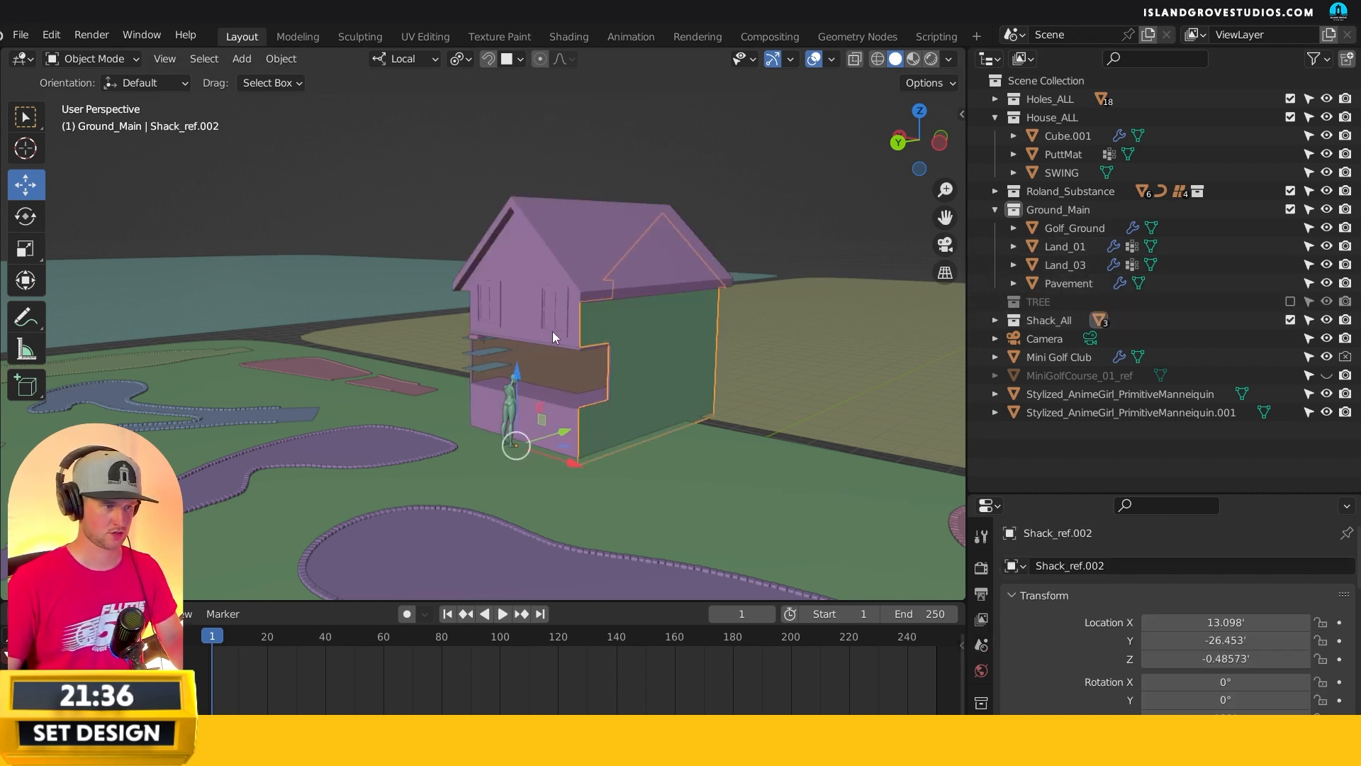
click(532, 269)
key(ctrl+p)
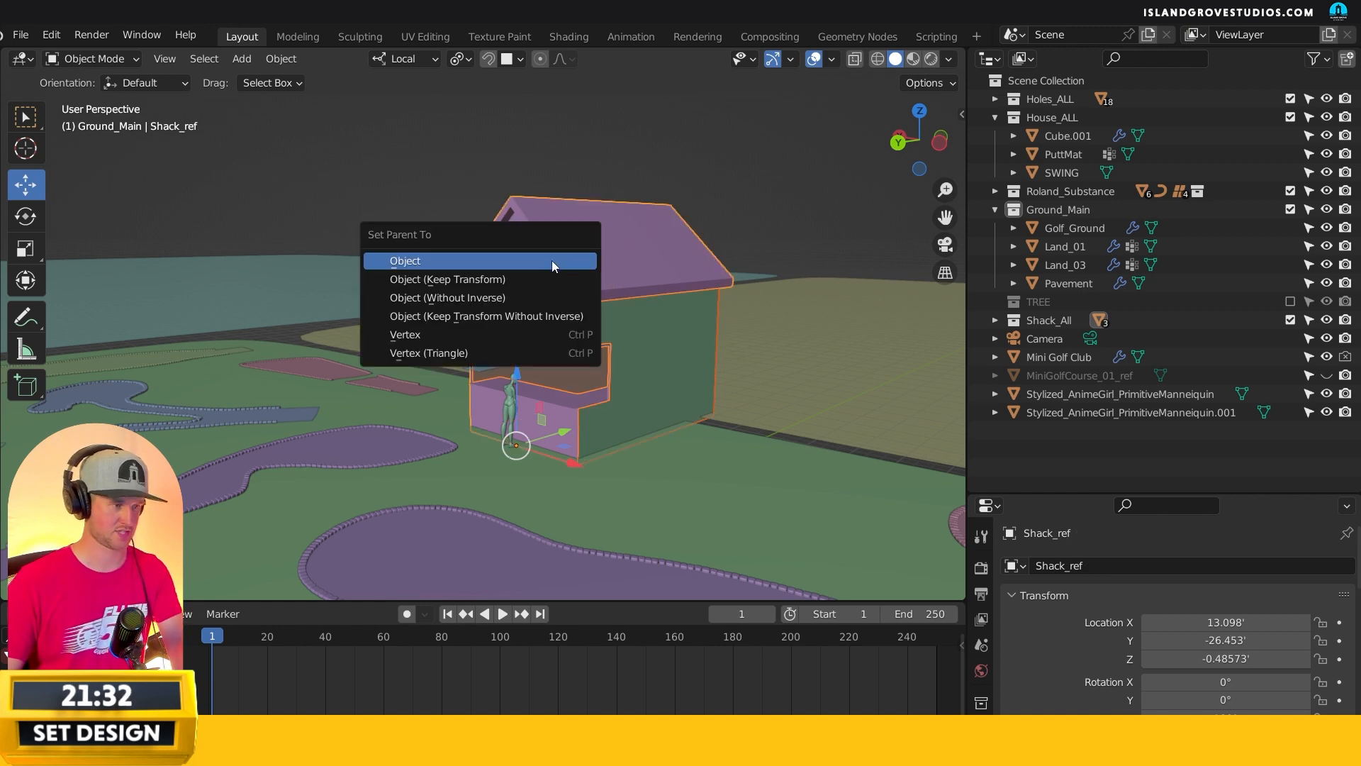
click(539, 262)
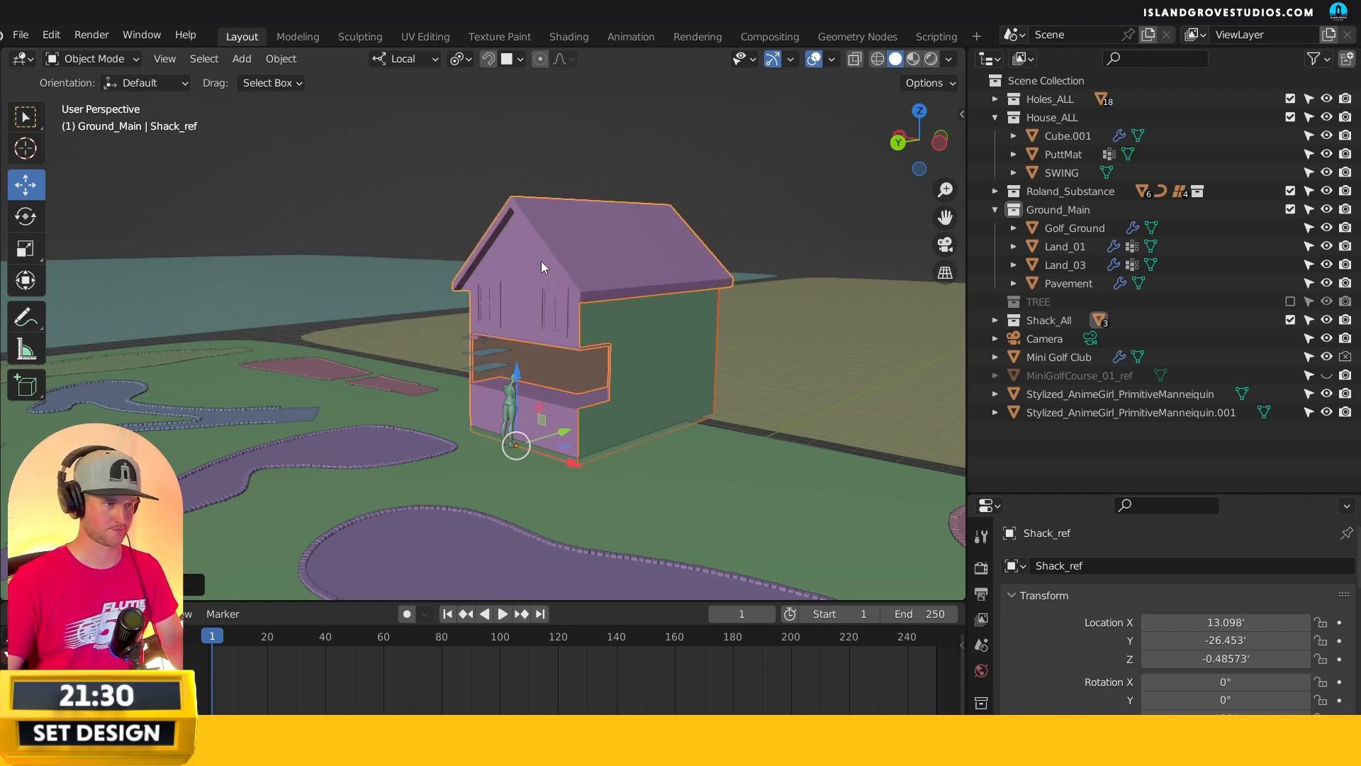
click(749, 216)
click(556, 271)
key(g)
right_click(562, 213)
- Select the shelf array and PuttMat inside the shack and enlarge the Properties editor to show their transforms
key(KP_7)
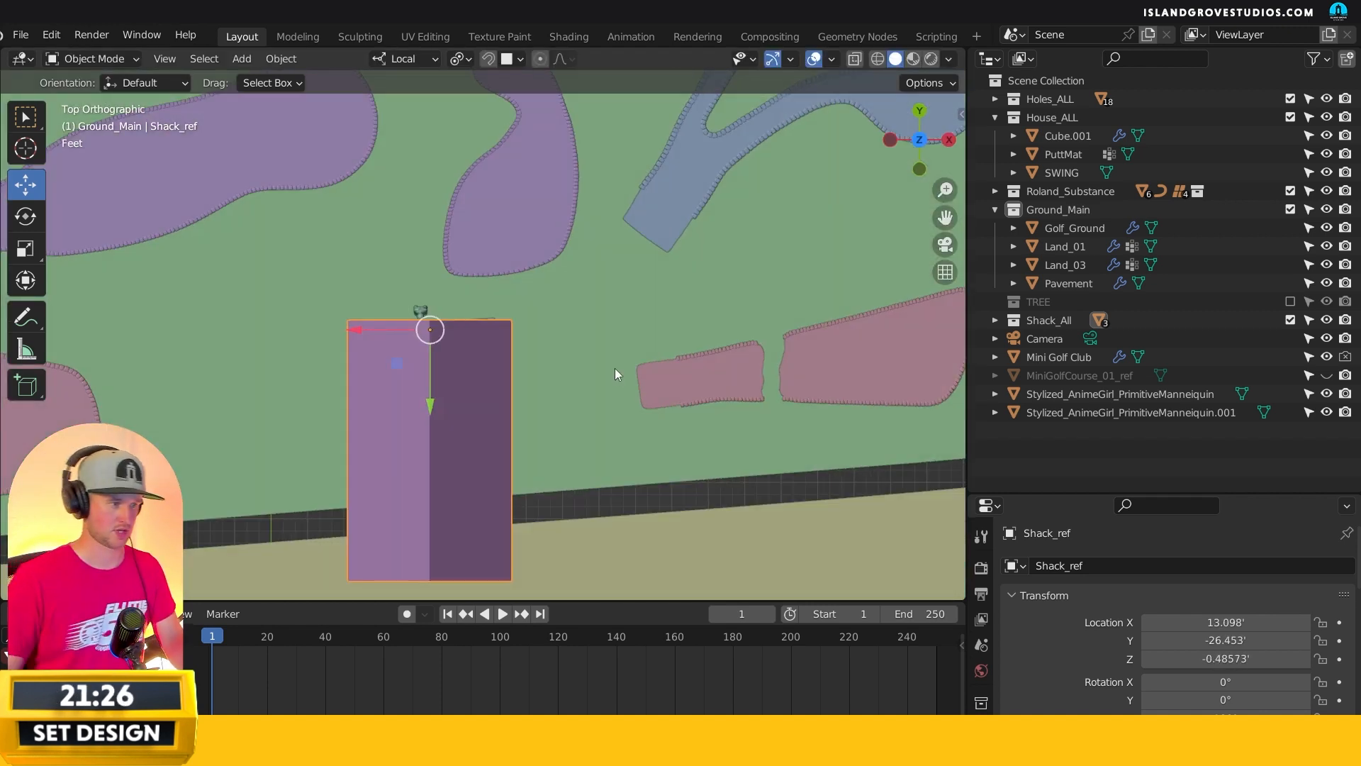
click(855, 59)
middle_drag(492, 356, 496, 268)
scroll(492, 356, up, 5)
key(alt+z)
click(567, 511)
shift+click(497, 354)
drag(1016, 495, 1042, 257)
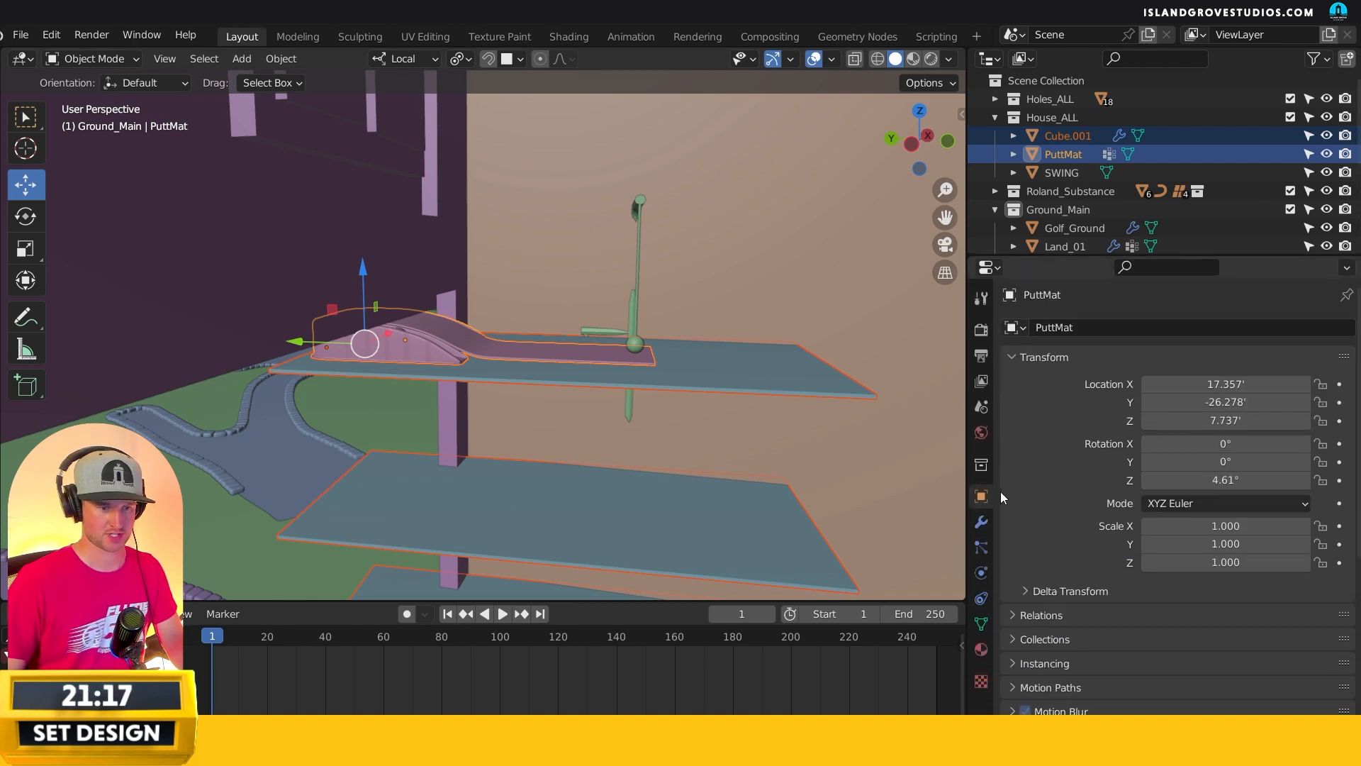
- Set the Z rotation of the shelf array and the PuttMat to 0° and open the swing's Z rotation for editing
click(730, 373)
double_click(1251, 479)
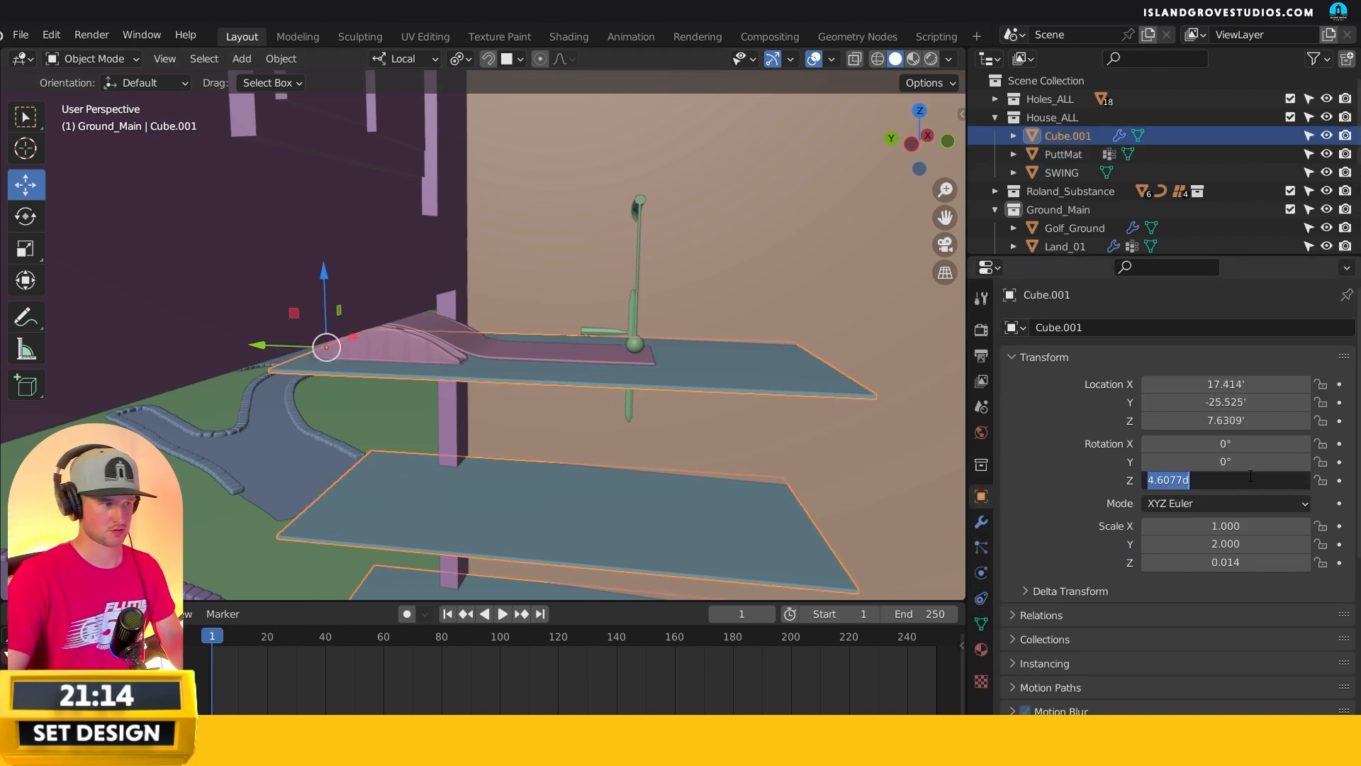
key(Return)
click(580, 351)
double_click(1251, 479)
text(0)
key(Return)
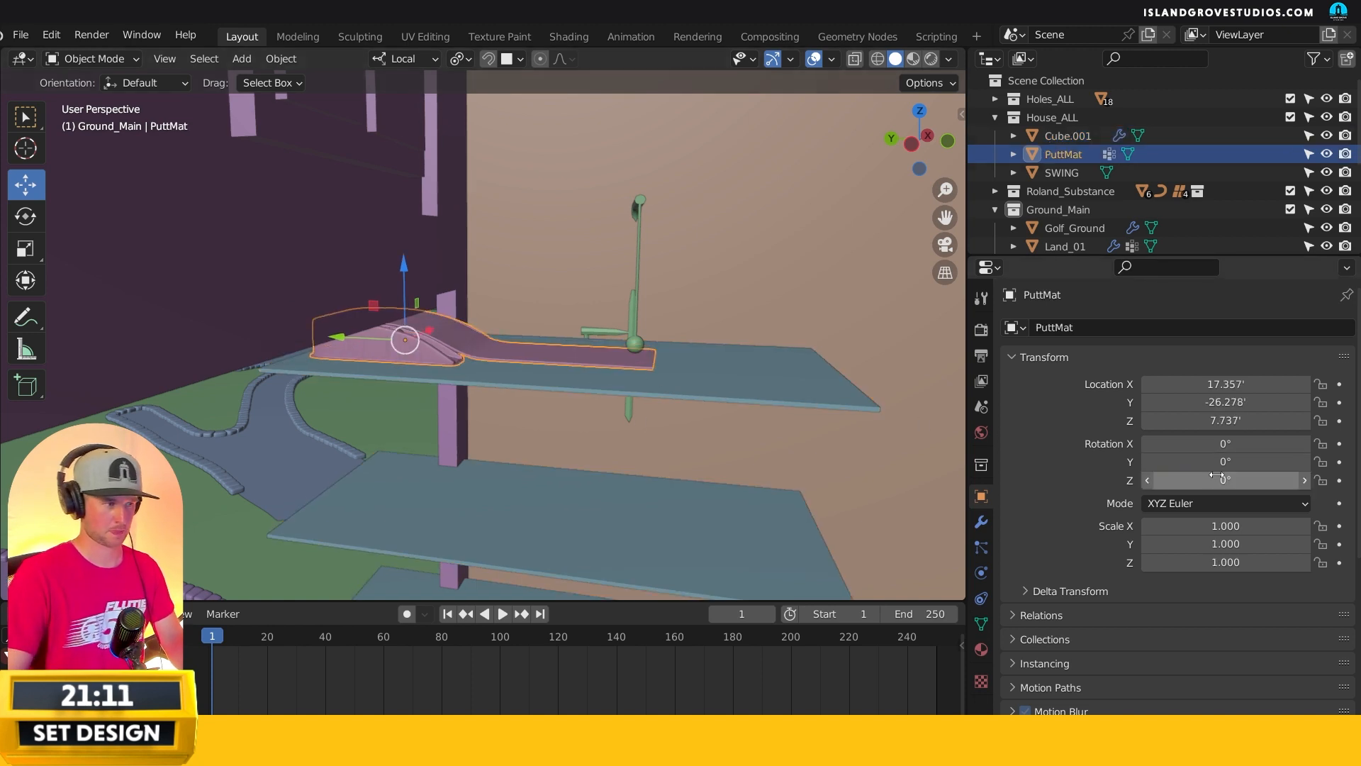
click(641, 341)
double_click(1257, 482)
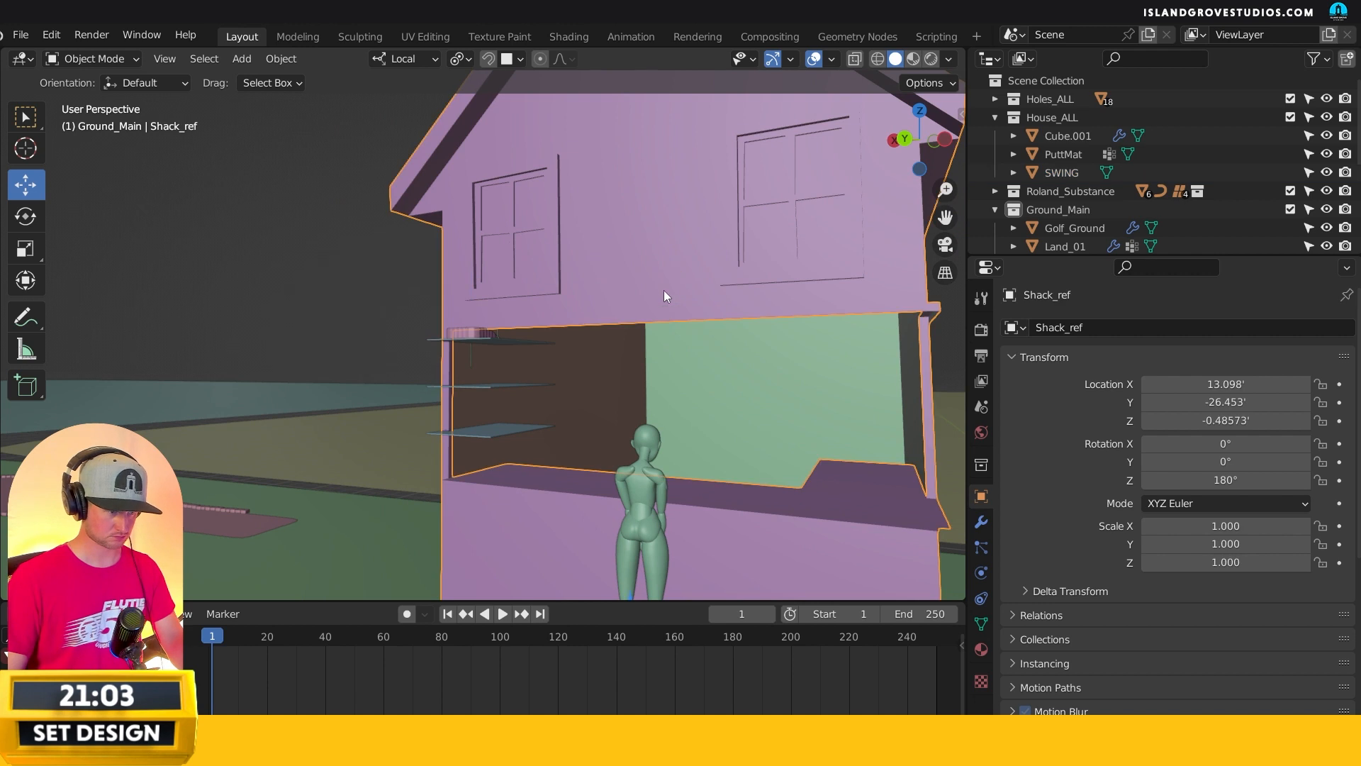
- Raise the shack to a Z location of about -0.053' and shift it sideways to an X location of about 13.294'
scroll(664, 290, down, 2)
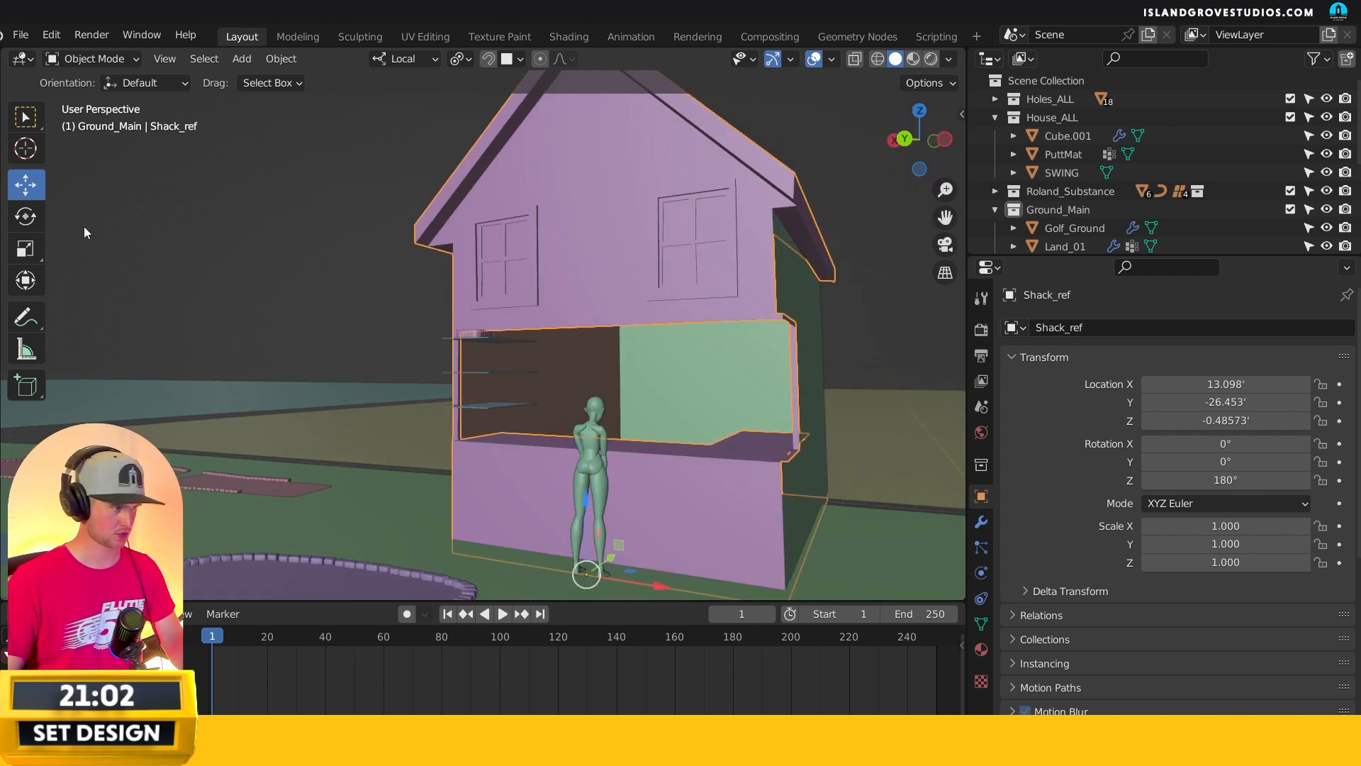
scroll(568, 438, up, 3)
middle_drag(568, 438, 536, 438)
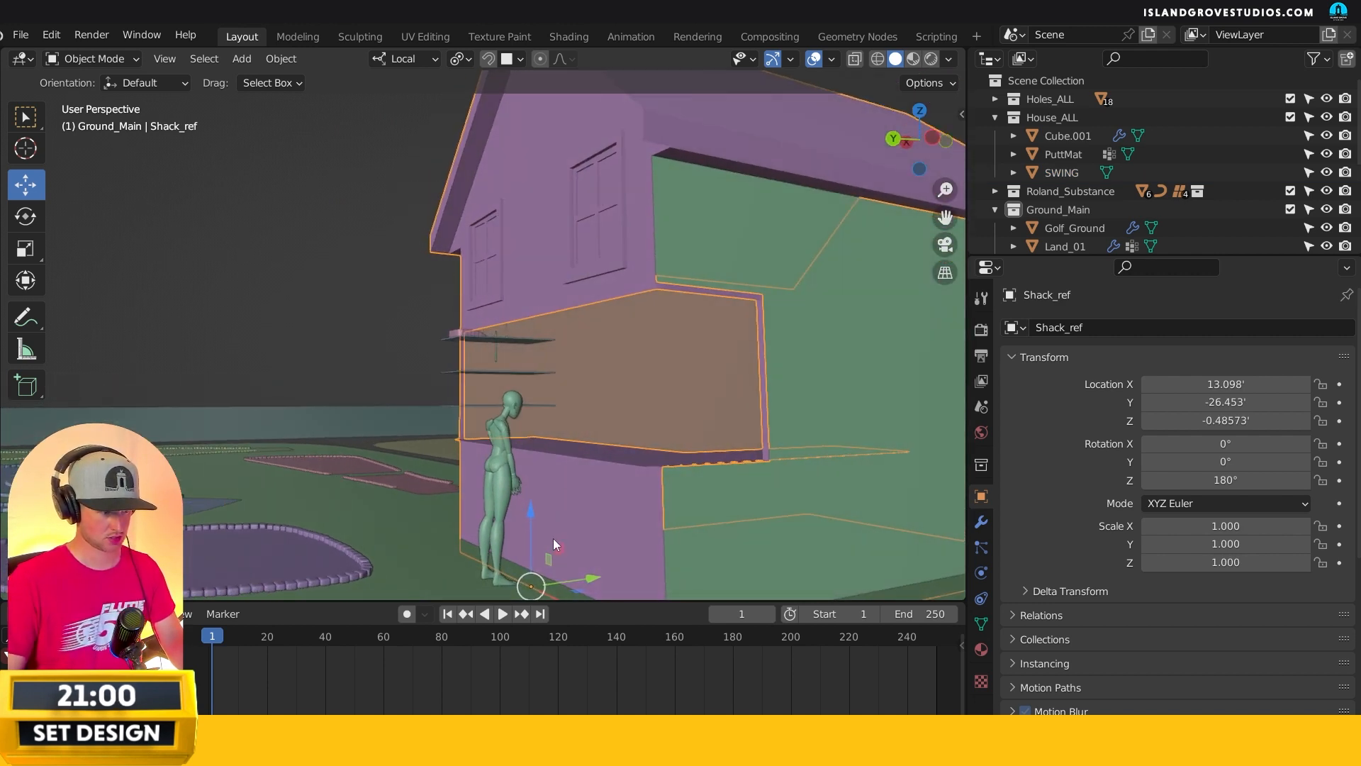
drag(532, 509, 535, 488)
middle_drag(535, 488, 642, 490)
scroll(623, 490, down, 2)
drag(624, 510, 617, 509)
- Move the shack front-to-back around the shelves to a Y location of about -25.63'
middle_drag(587, 416, 397, 397)
scroll(396, 396, up, 1)
scroll(397, 396, up, 3)
shift+middle_drag(428, 285, 348, 384)
scroll(463, 390, up, 1)
scroll(529, 466, down, 3)
mouse_move(570, 406)
middle_down()
mouse_move(571, 429)
mouse_move(571, 400)
middle_up()
scroll(592, 421, down, 2)
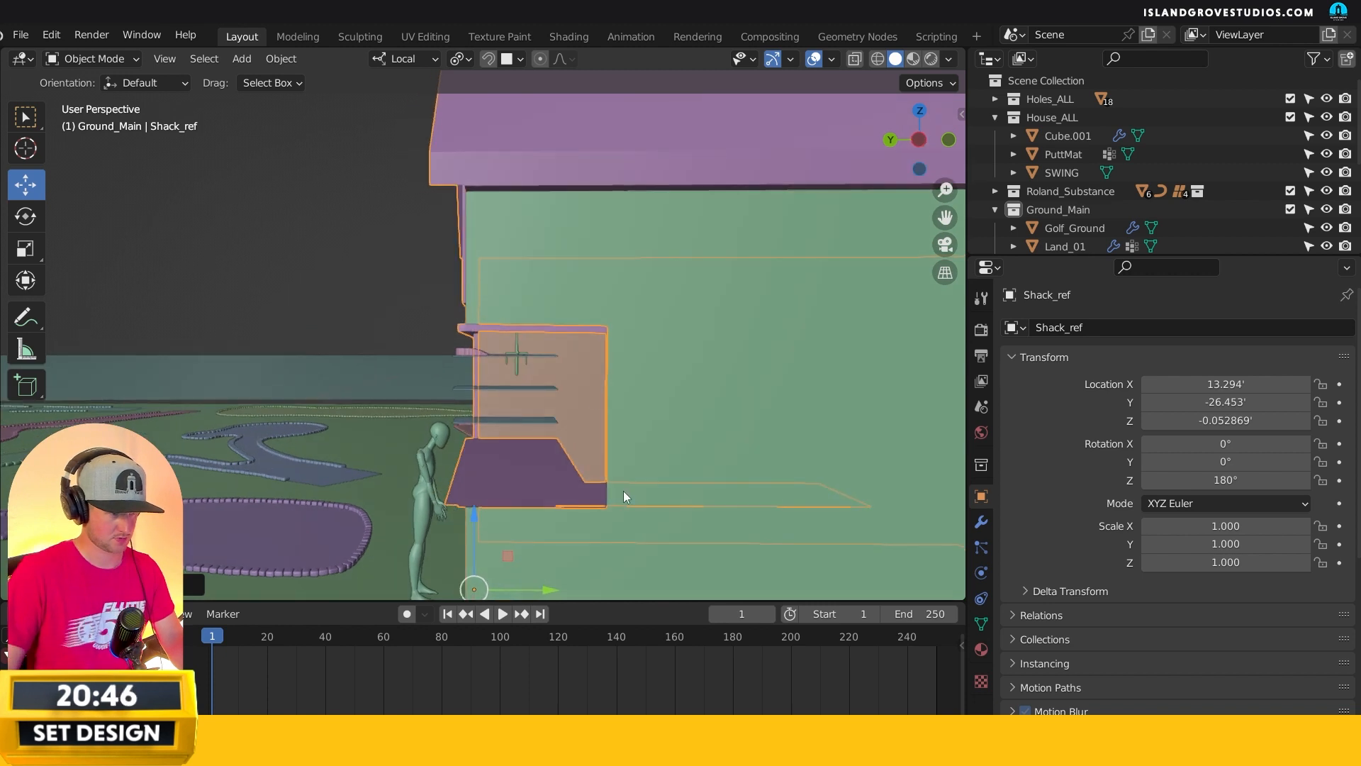
drag(544, 591, 515, 590)
middle_drag(517, 587, 743, 499)
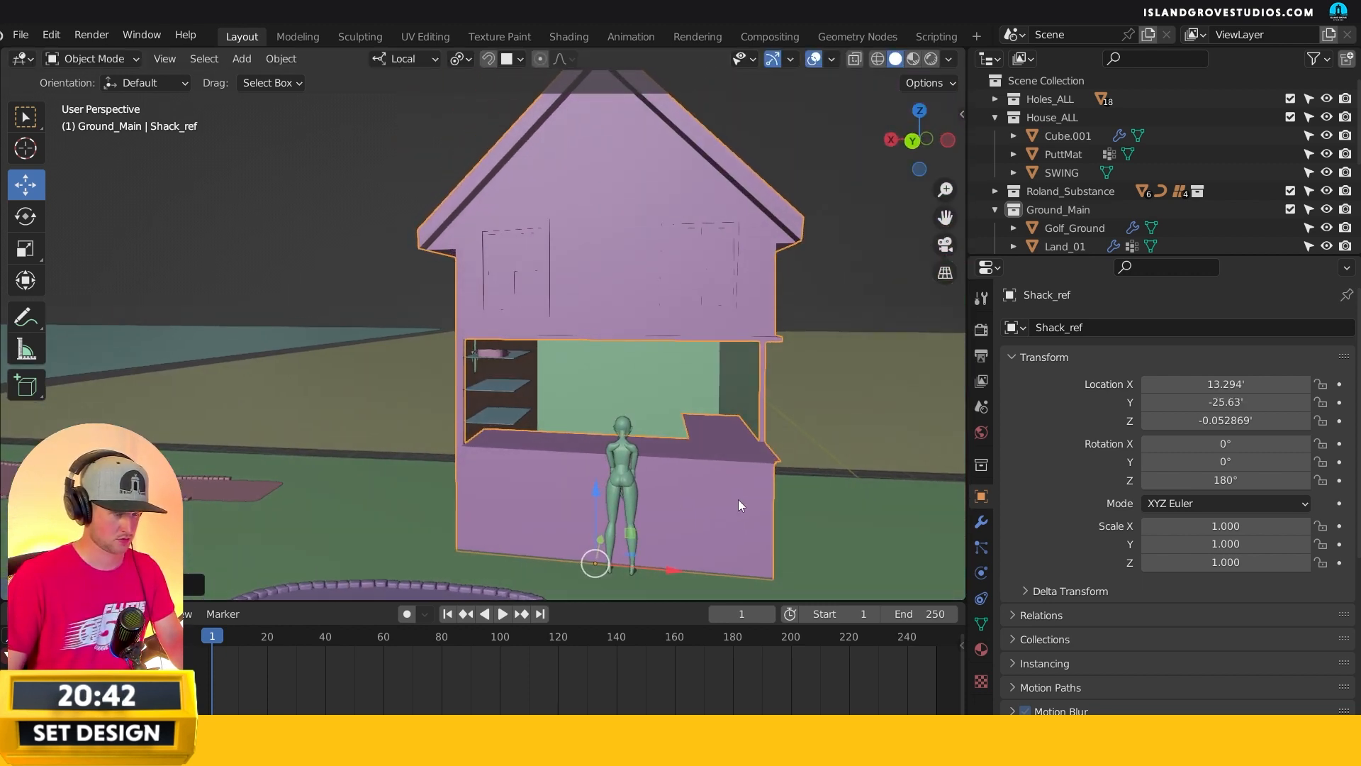
- Nudge the shack along its local Y to about -25.51', lining its front wall up with the front edge of the top shelf
middle_drag(666, 548, 620, 410)
scroll(620, 410, up, 5)
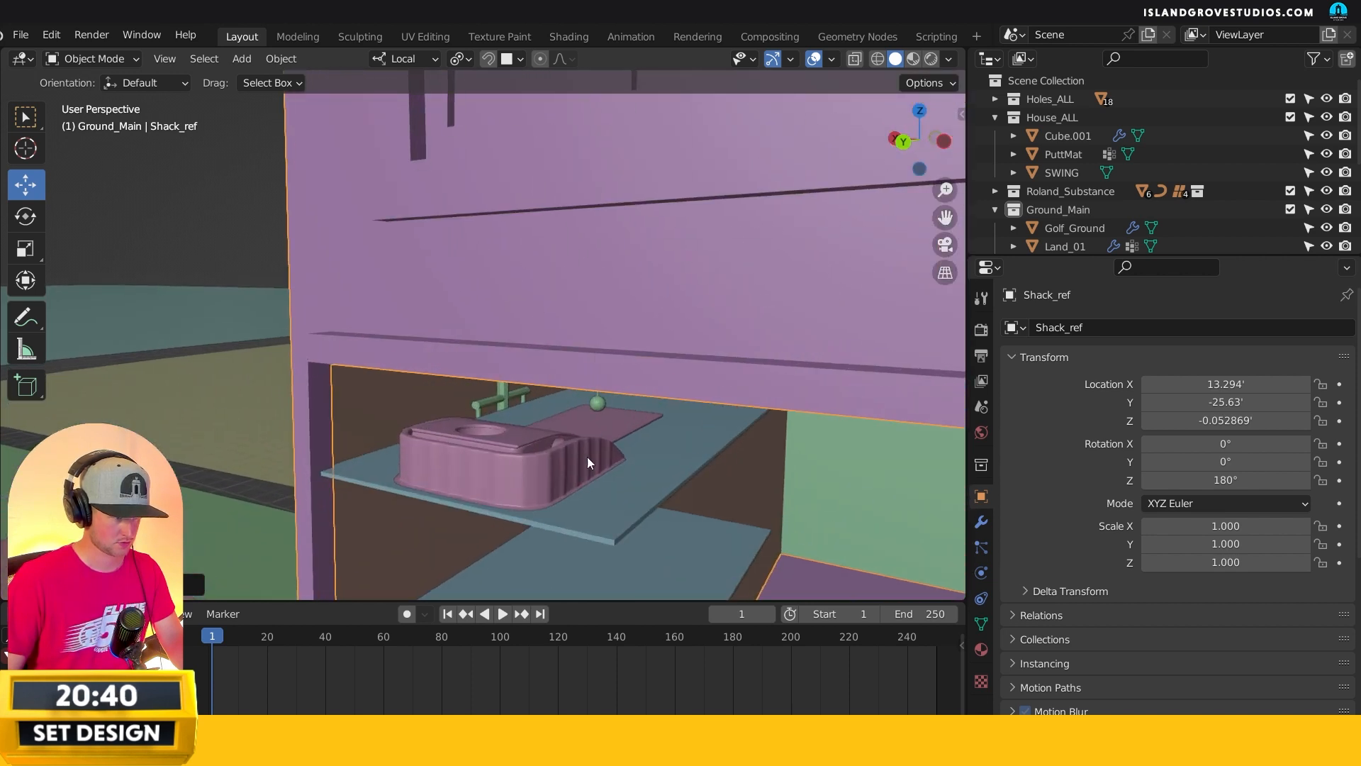
middle_drag(587, 456, 520, 433)
key(g)
key(y)
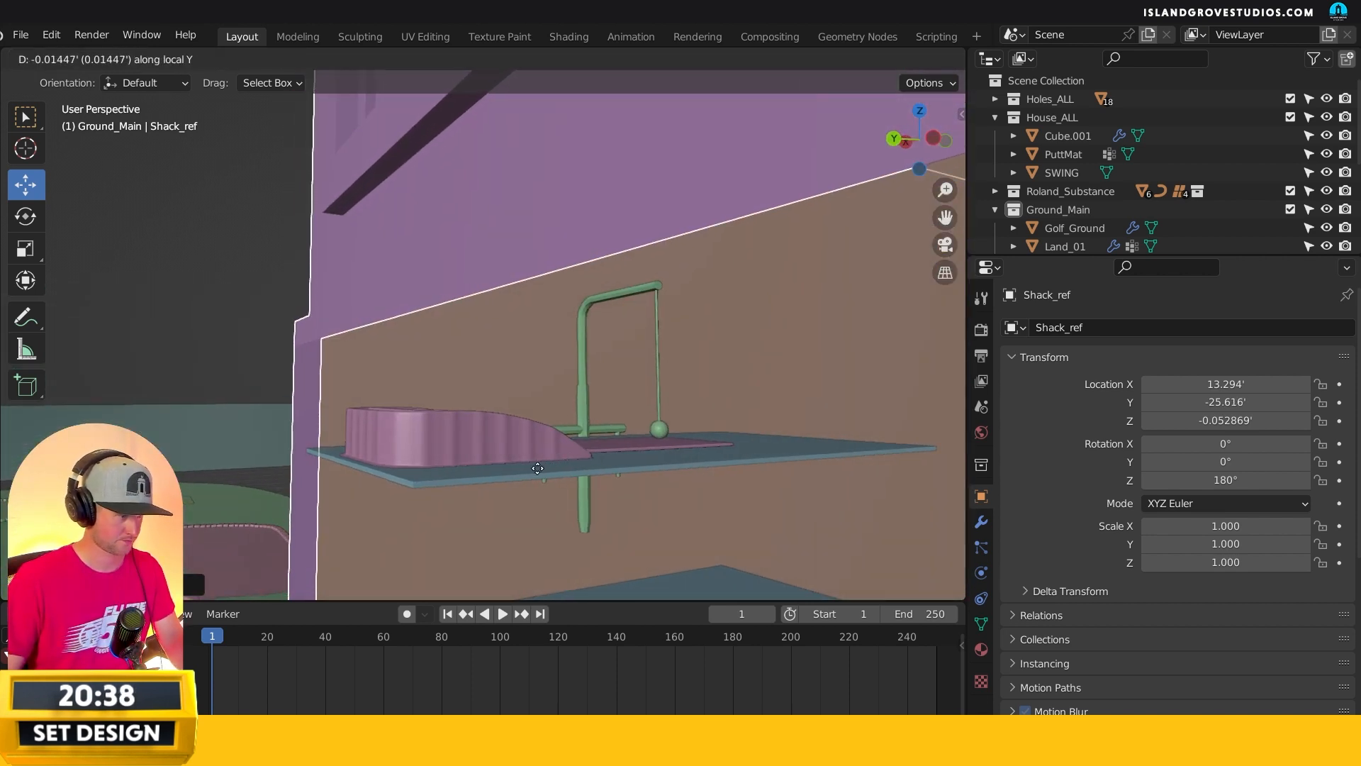
click(451, 476)
mouse_move(414, 476)
middle_down()
mouse_move(416, 503)
mouse_move(436, 484)
middle_up()
key(g)
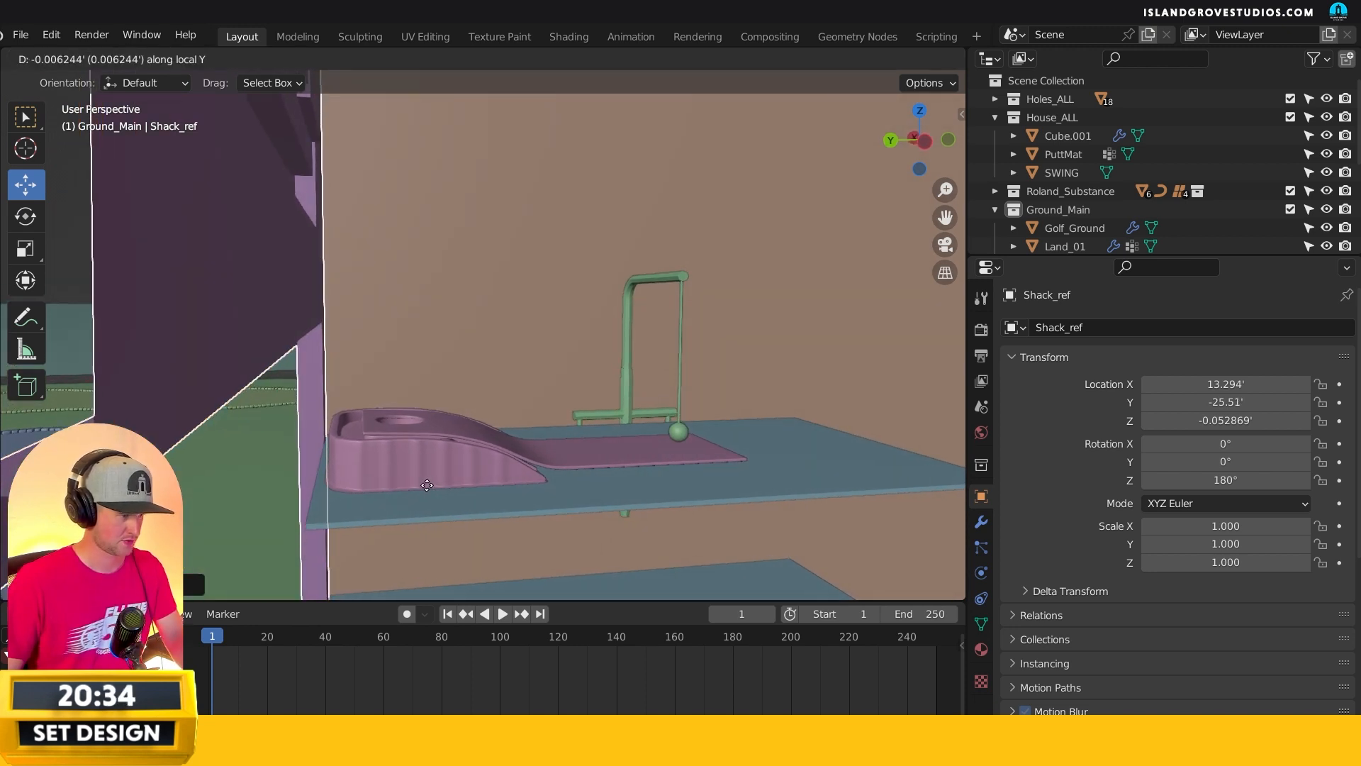
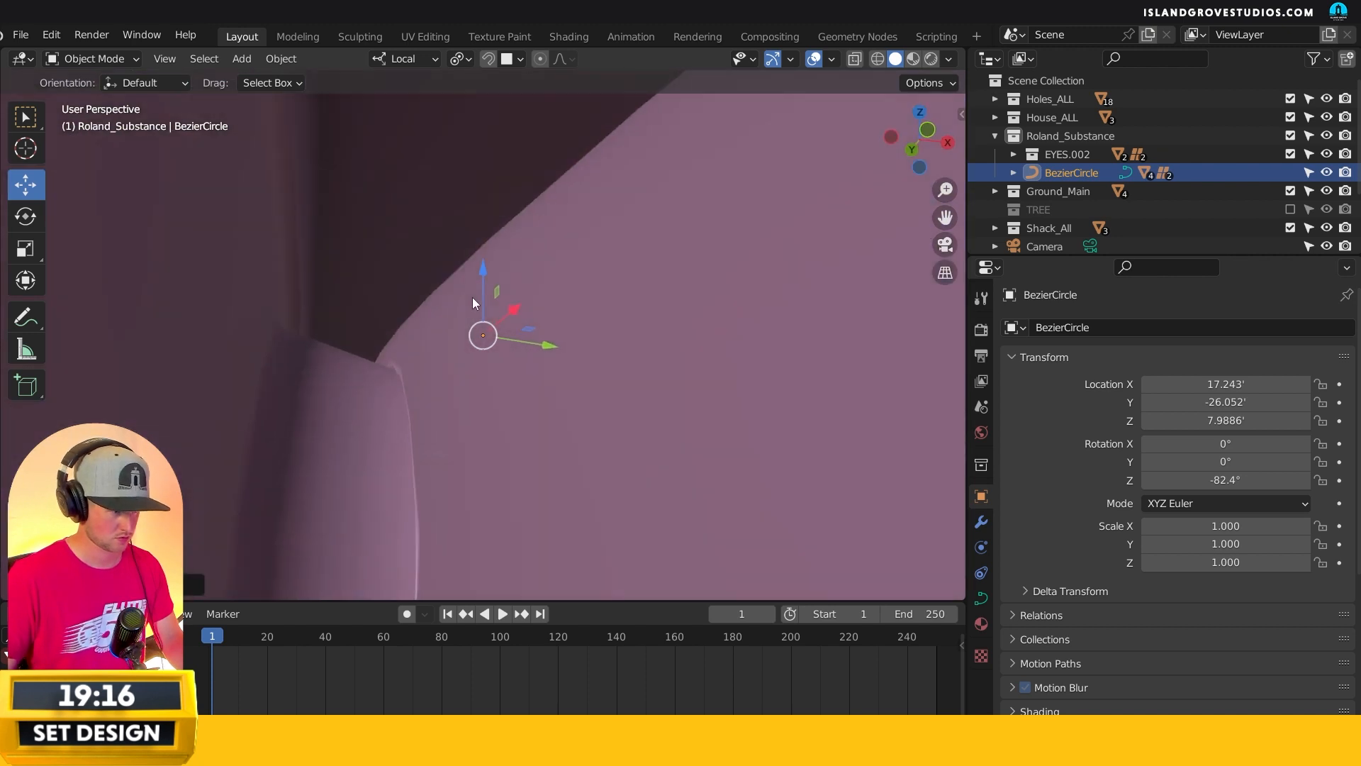
- Move the BezierCircle ball character beside the PuttMat's hole and rotate it to about -181° around Z
drag(480, 340, 283, 275)
middle_drag(284, 275, 461, 273)
click(29, 278)
drag(451, 252, 290, 142)
middle_drag(572, 307, 507, 189)
click(644, 220)
scroll(648, 385, down, 2)
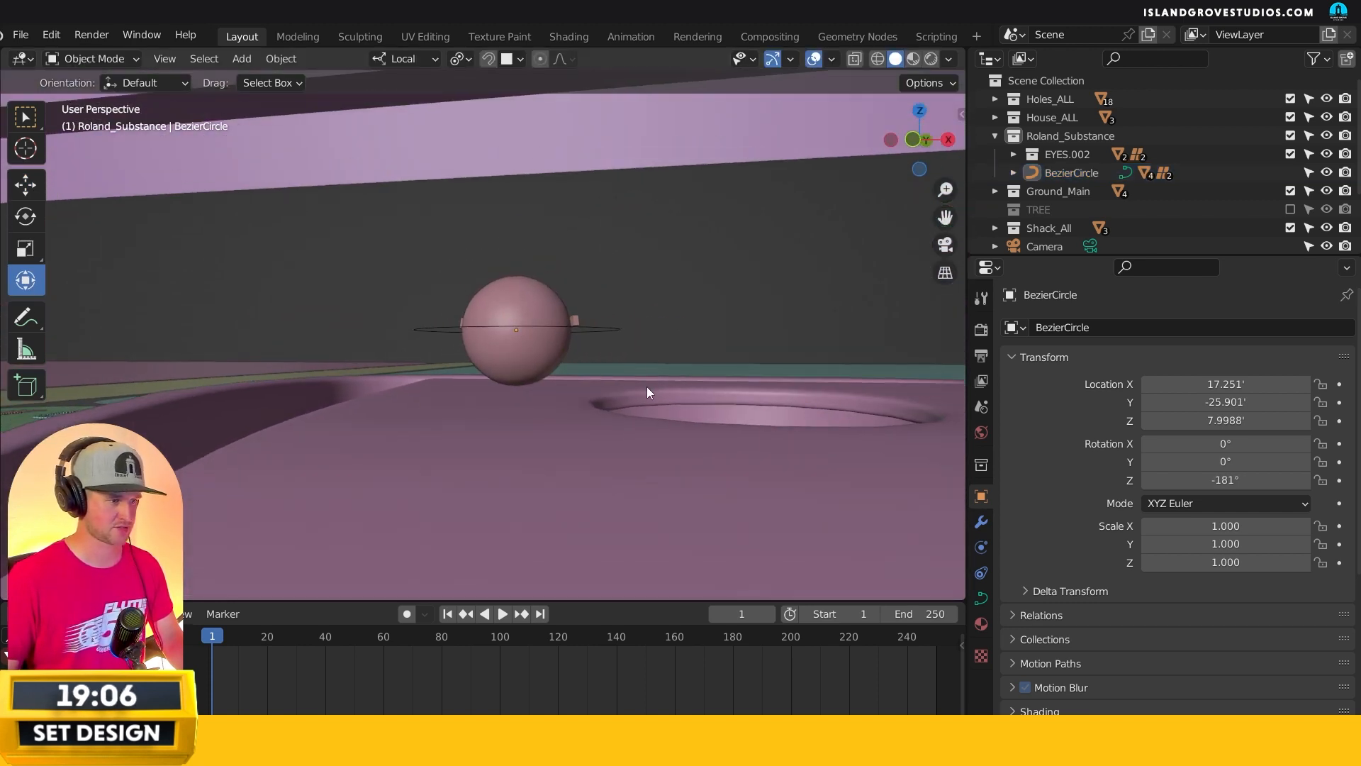
key(n)
middle_drag(556, 326, 551, 334)
key(n)
scroll(580, 334, up, 3)
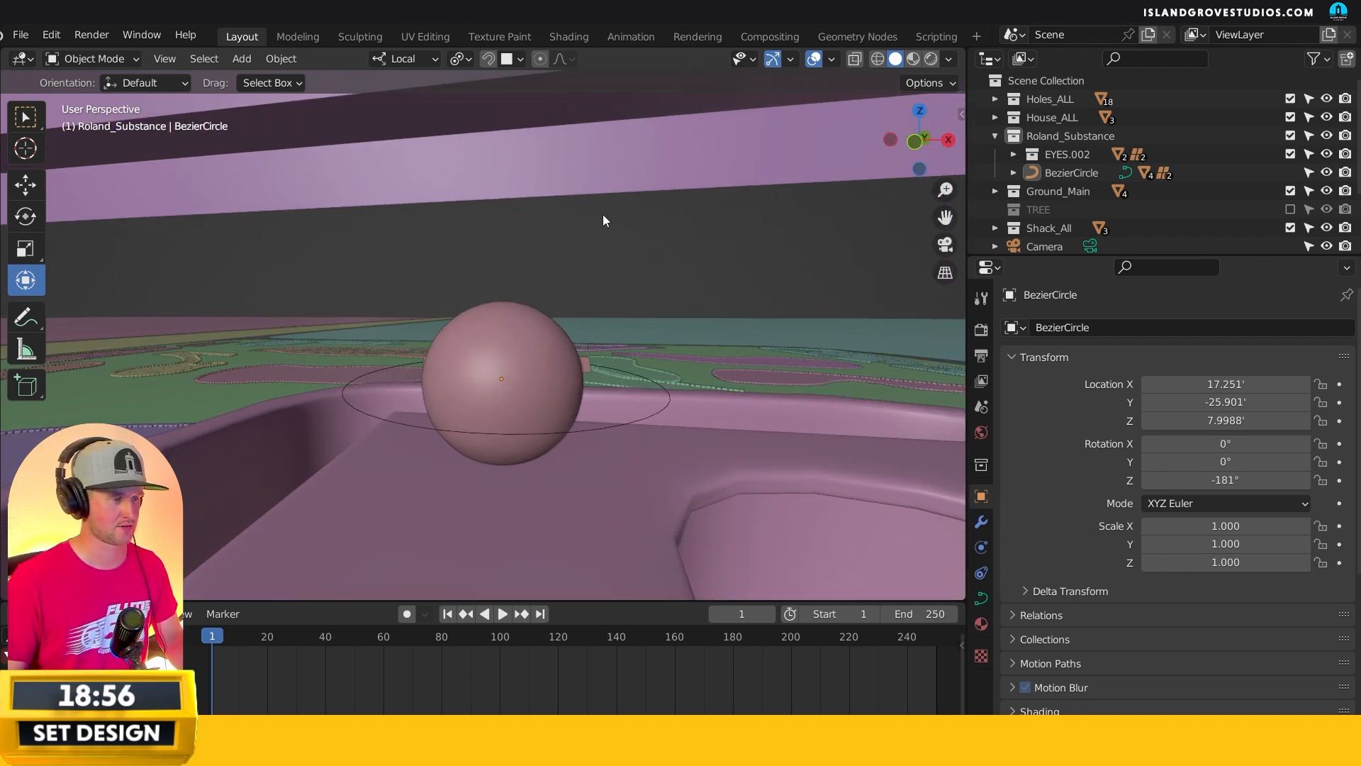
- Select the Camera, look through it at the course, and check the view lock settings
click(995, 135)
click(1045, 209)
key(KP_0)
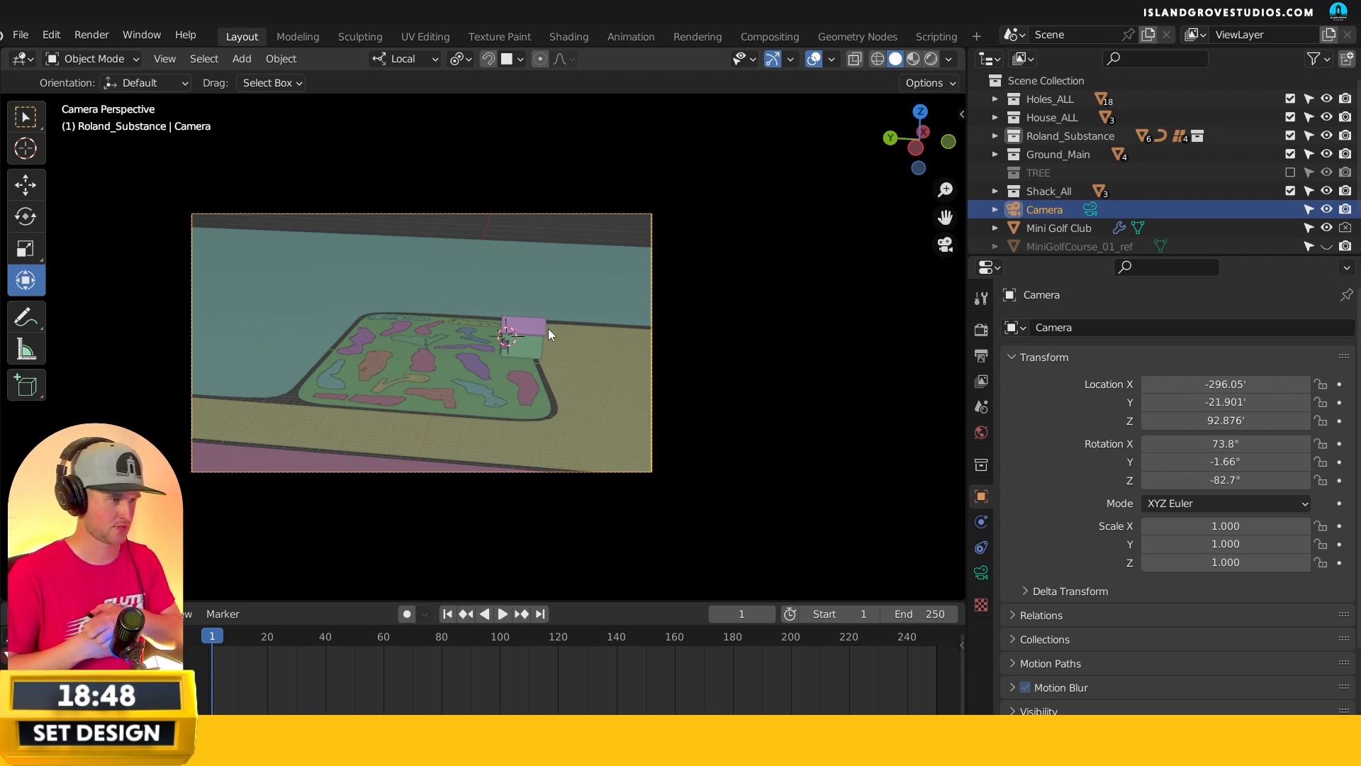
key(n)
click(850, 324)
click(851, 324)
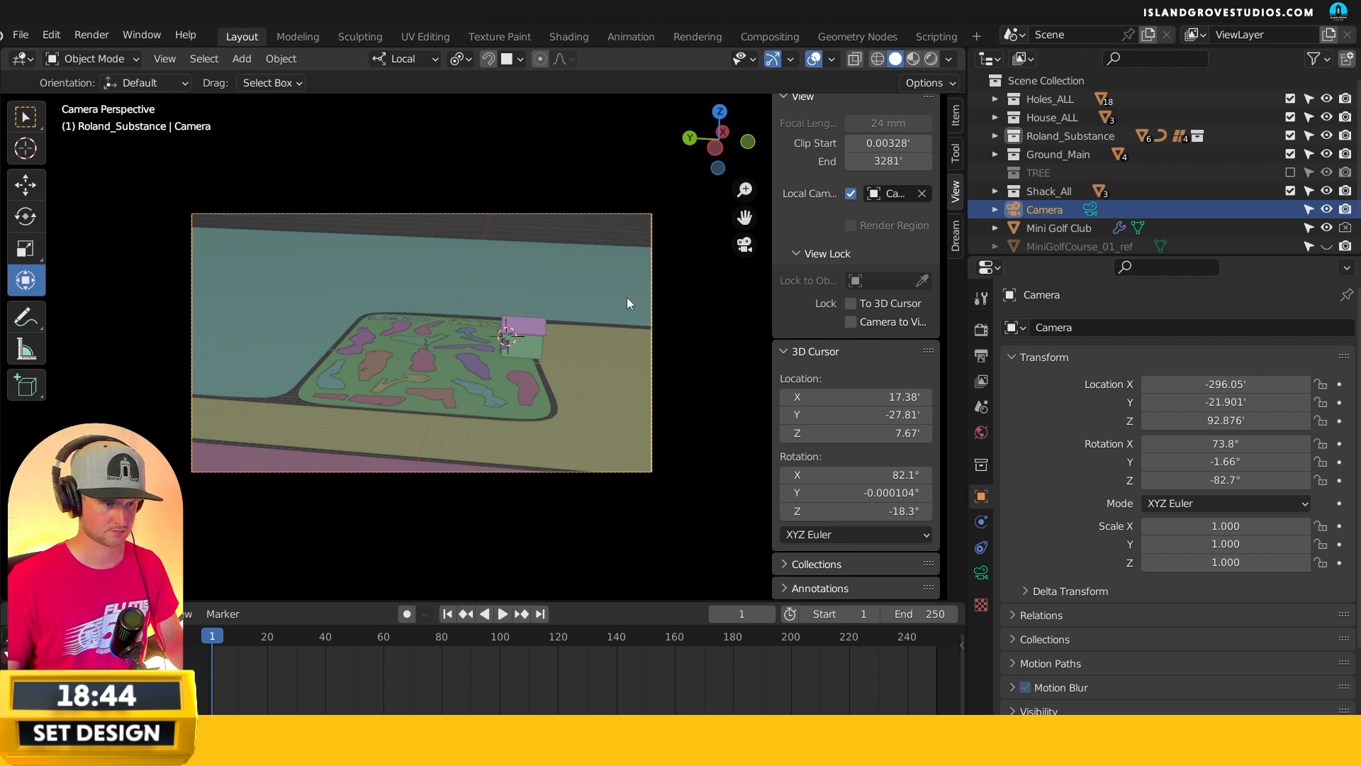
key(KP_0)
- Reframe the Camera as a close-up of the ball character on the PuttMat and release the camera-to-view lock
middle_drag(524, 338, 509, 347)
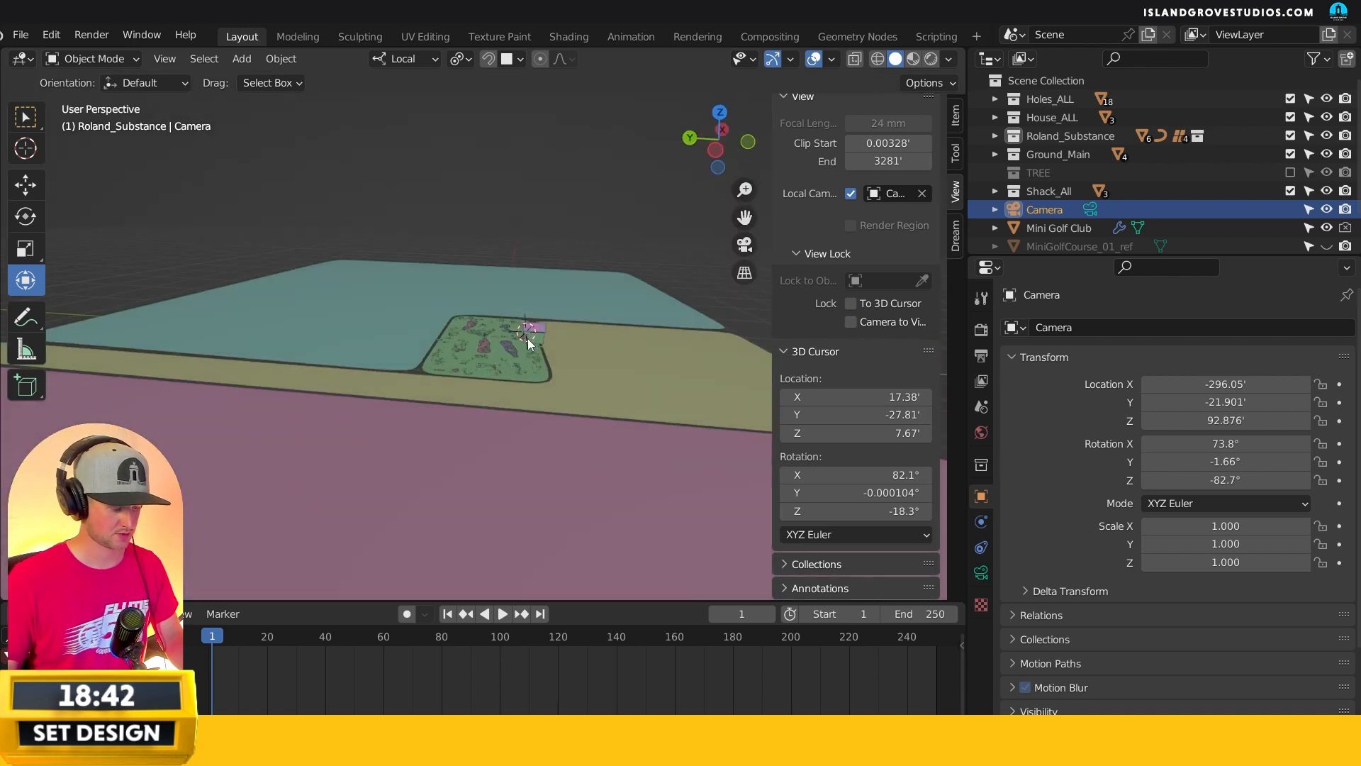
scroll(619, 309, down, 4)
click(620, 309)
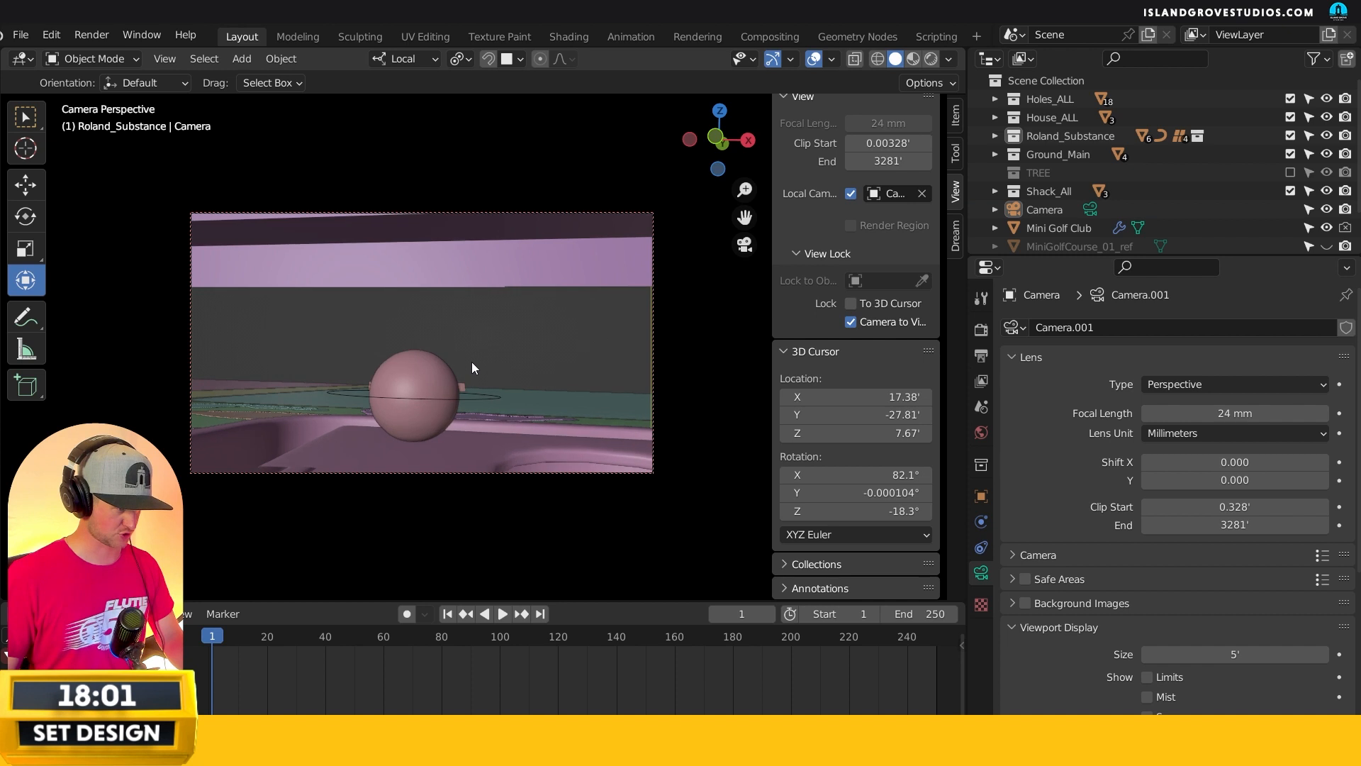
middle_drag(471, 362, 500, 333)
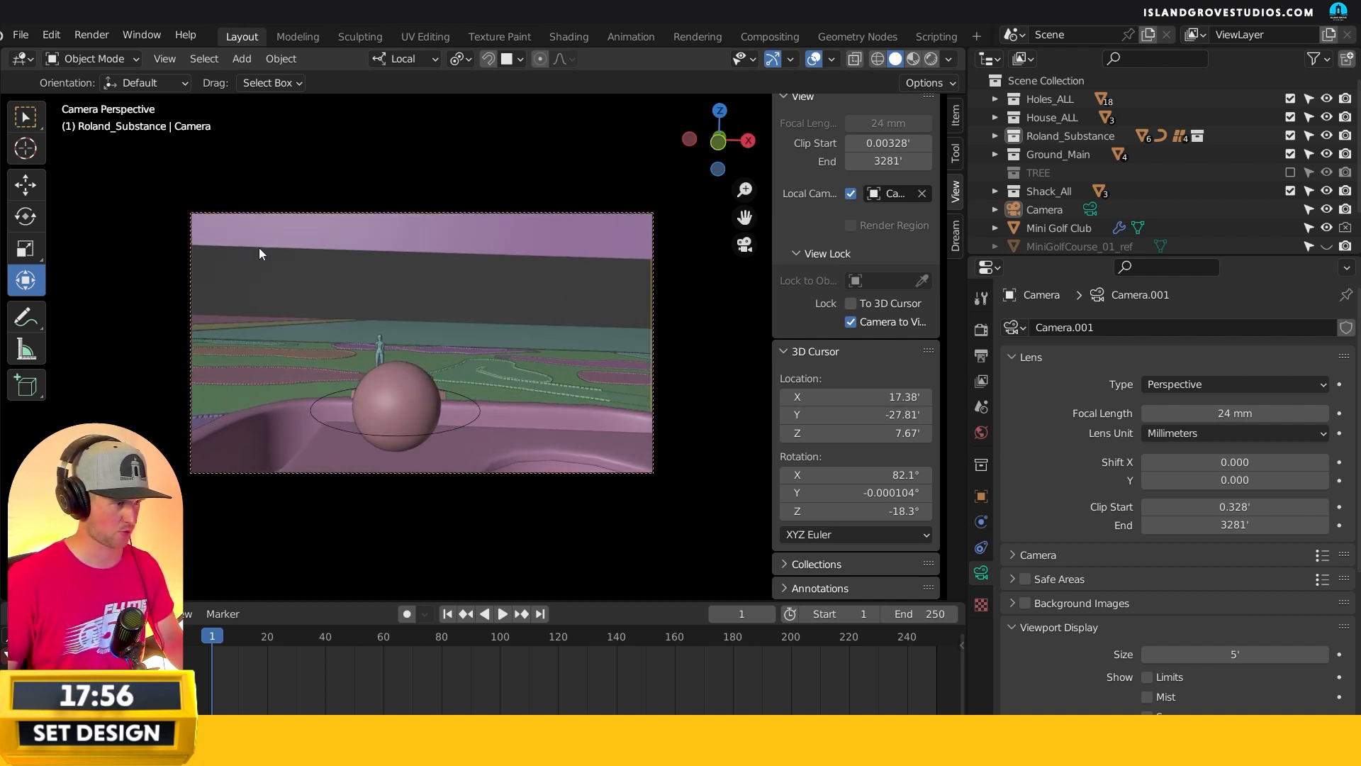
click(850, 322)
- Examine the shack's front opening around the PuttMat and shelves from inside and outside
scroll(454, 383, down, 10)
middle_drag(543, 237, 465, 339)
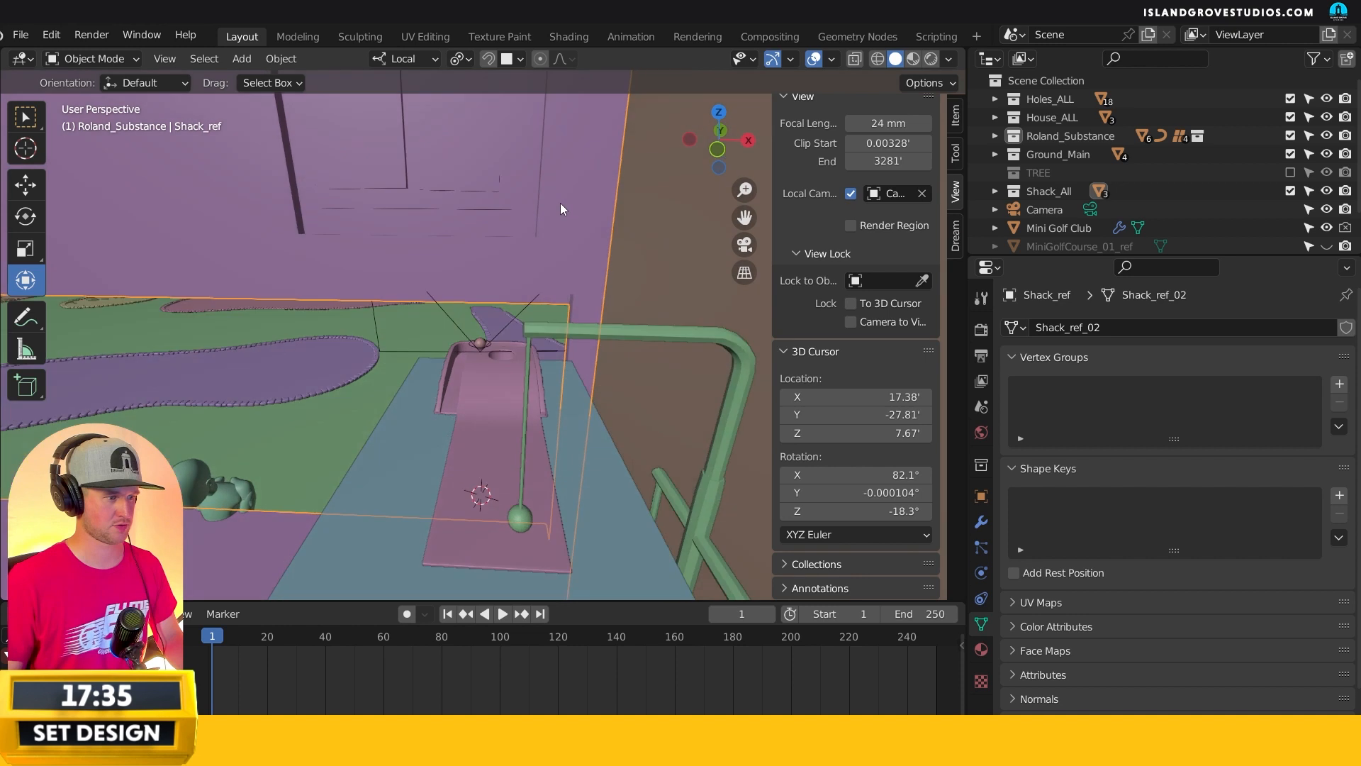
middle_drag(560, 203, 547, 290)
scroll(543, 301, up, 5)
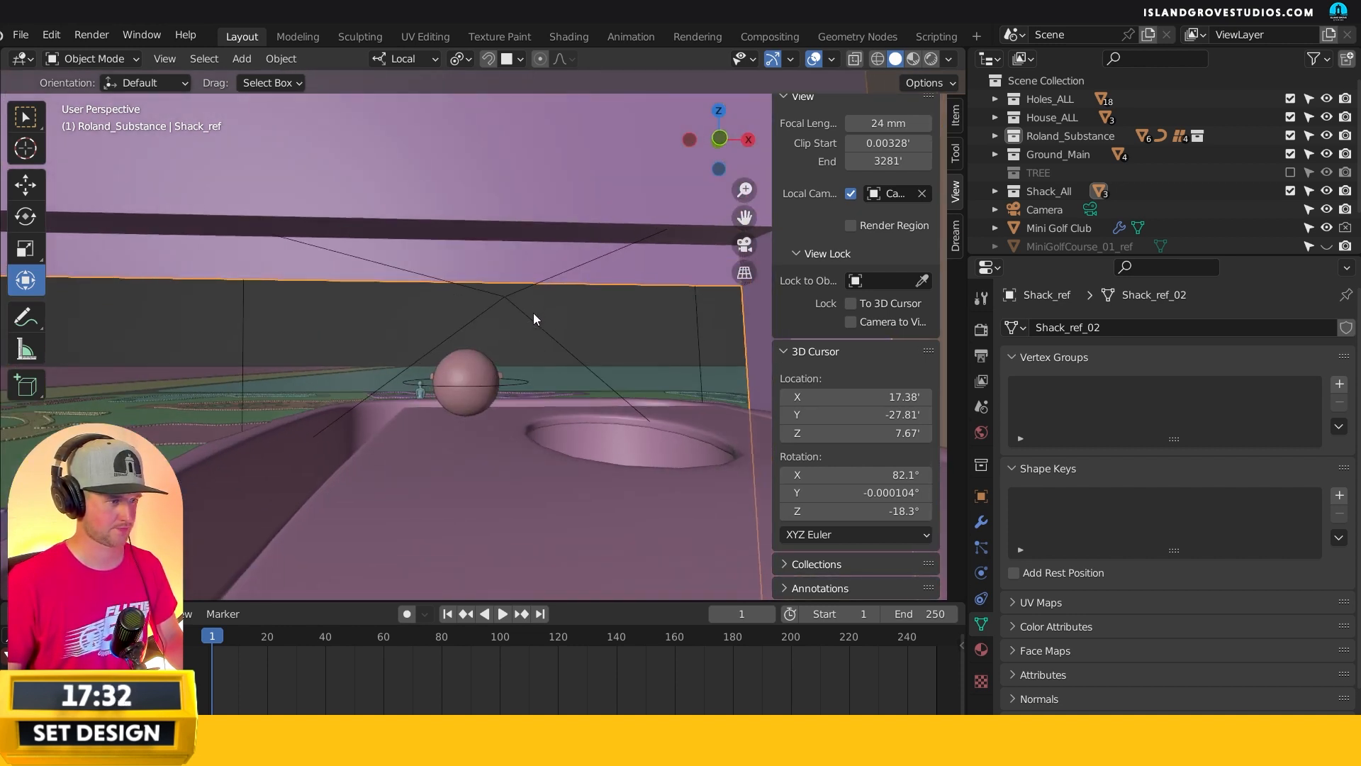
click(534, 308)
middle_drag(519, 446, 733, 399)
click(592, 267)
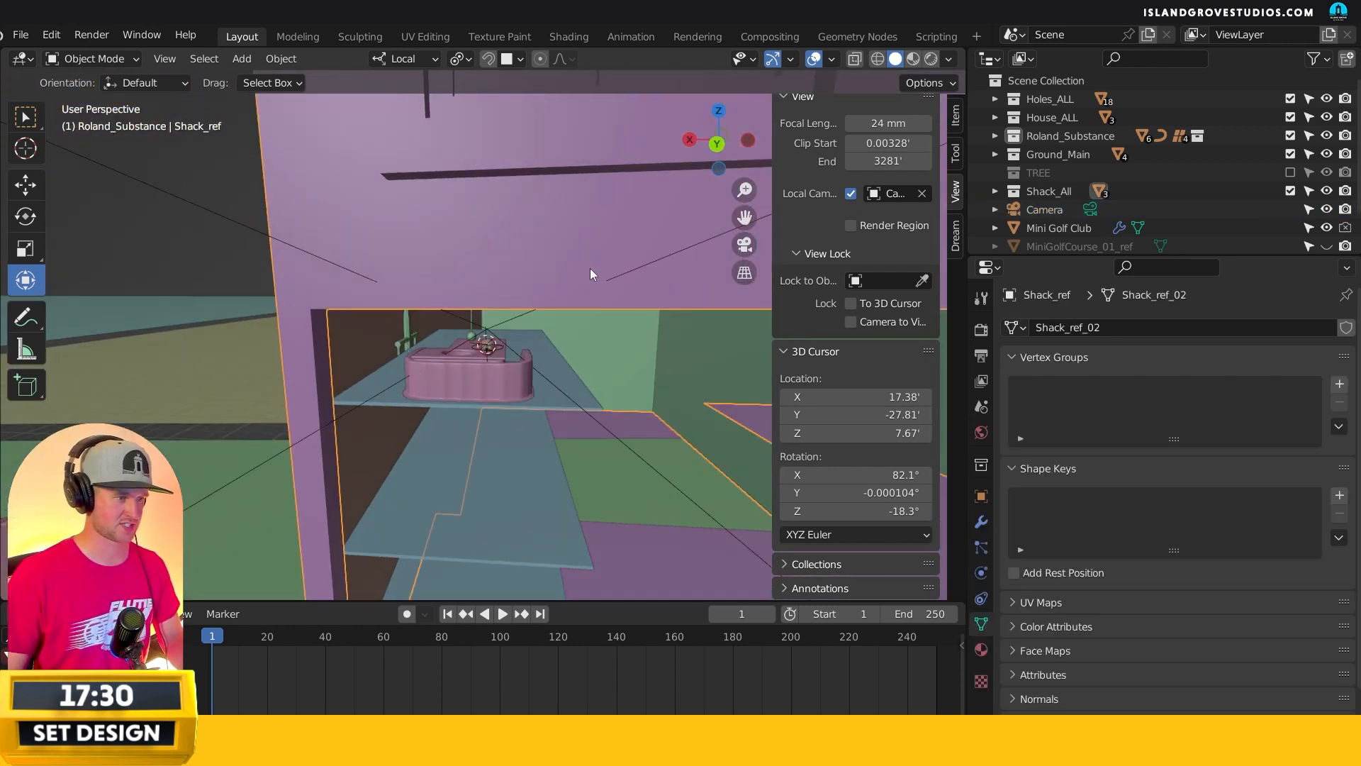
key(Tab)
scroll(587, 277, down, 3)
middle_drag(496, 341, 351, 338)
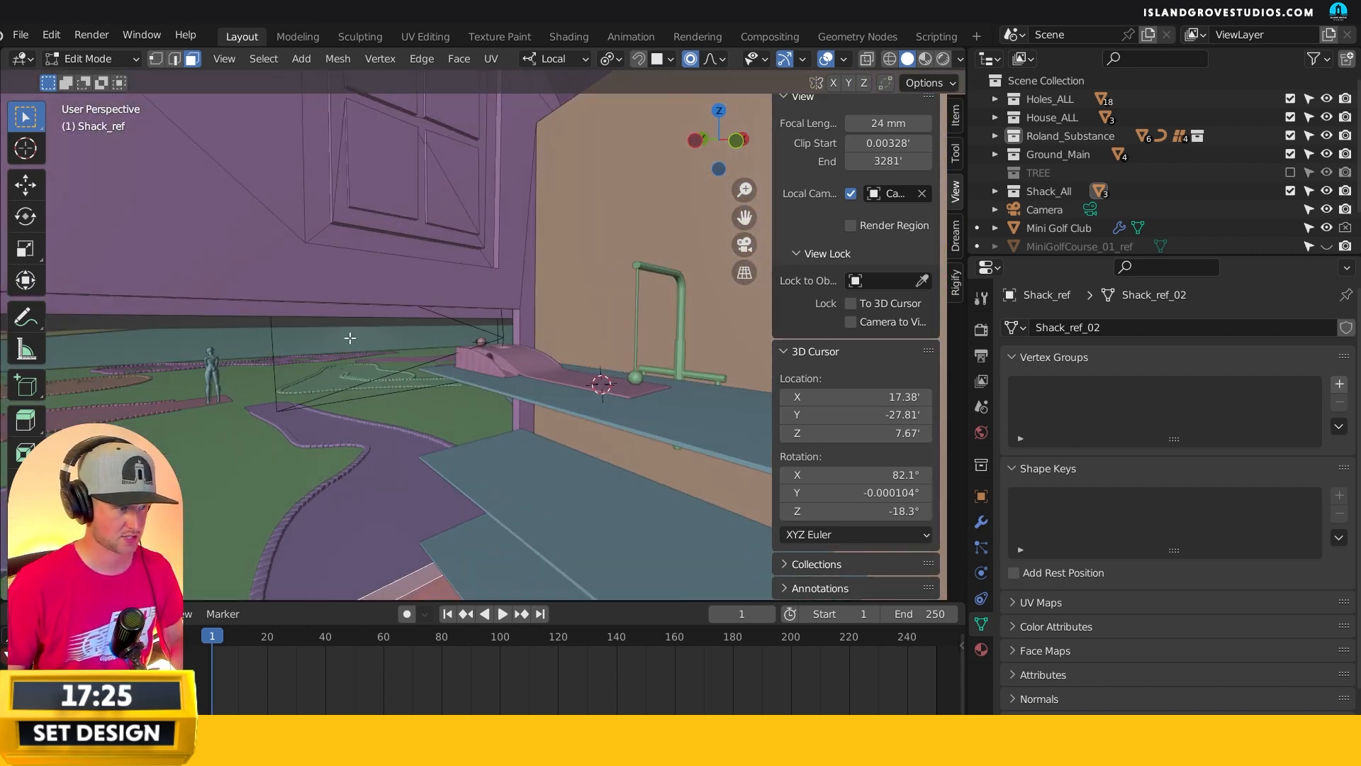
click(191, 61)
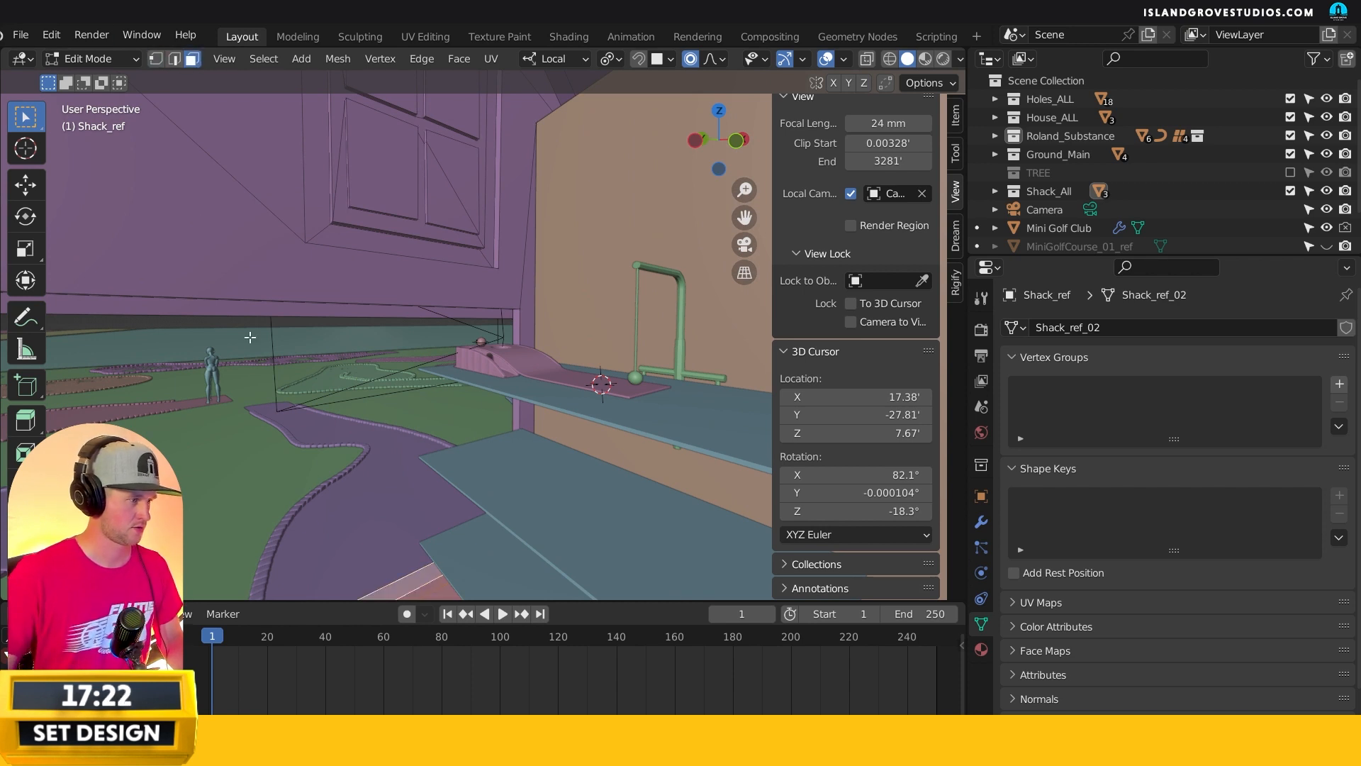
middle_drag(267, 310, 742, 410)
middle_drag(489, 333, 702, 383)
scroll(590, 370, down, 3)
key(Tab)
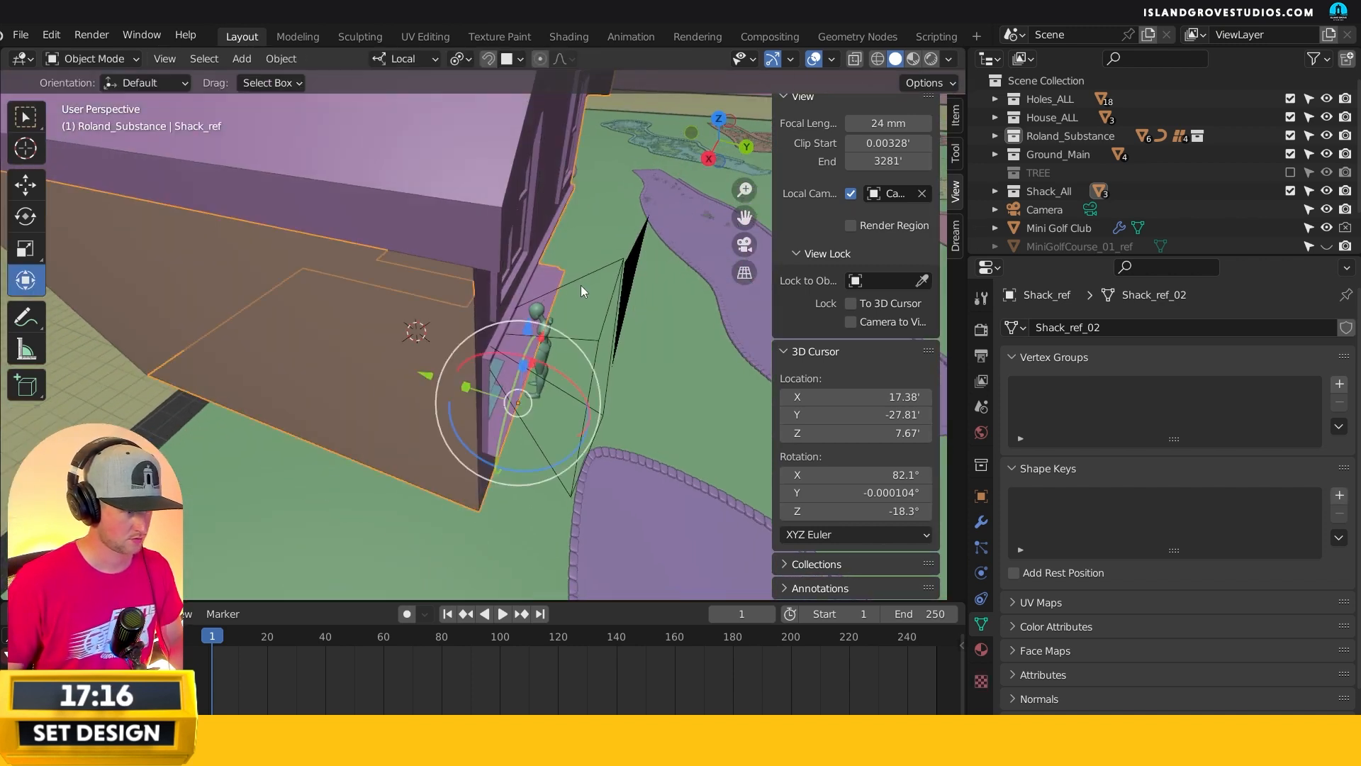
- Hide the Camera in the viewport and open the Shack_ref mesh in Edit Mode
click(582, 284)
key(h)
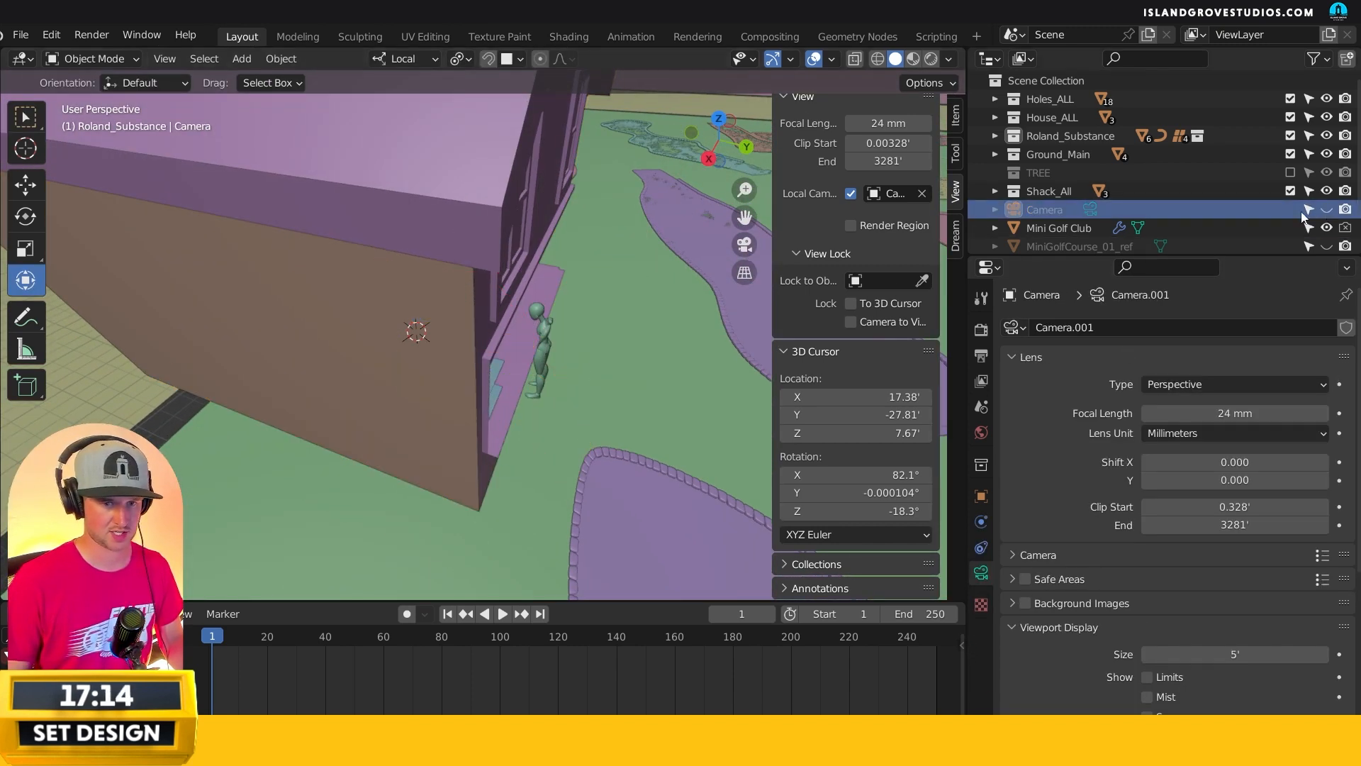
middle_drag(674, 314, 553, 312)
click(386, 316)
key(Tab)
- Select the faces of the horizontal beam that spans the upper edge of the shack's front opening
middle_drag(358, 319, 423, 294)
scroll(619, 300, up, 2)
scroll(517, 273, up, 4)
middle_drag(183, 331, 484, 300)
middle_drag(307, 301, 310, 316)
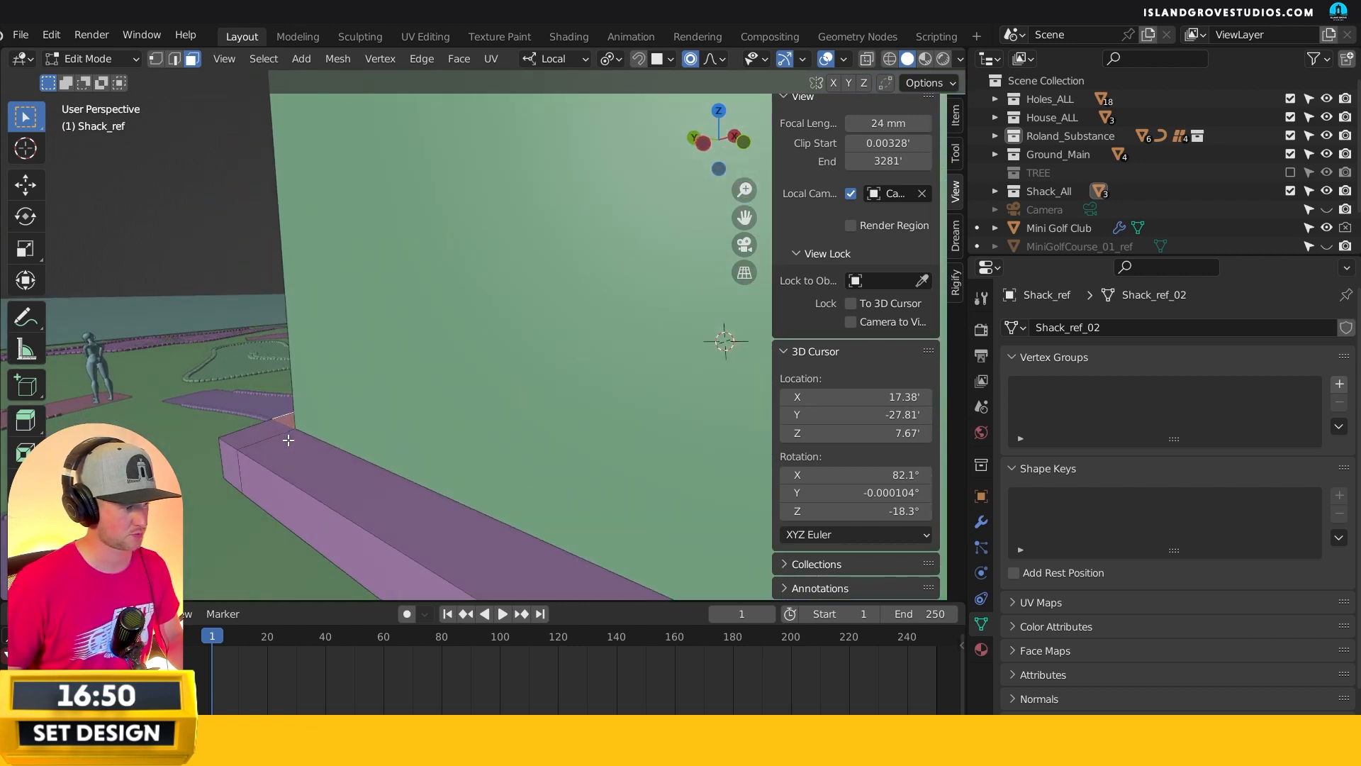
shift+click(289, 456)
shift+click(289, 456)
shift+click(274, 492)
shift+click(316, 468)
scroll(438, 367, down, 5)
scroll(439, 365, up, 6)
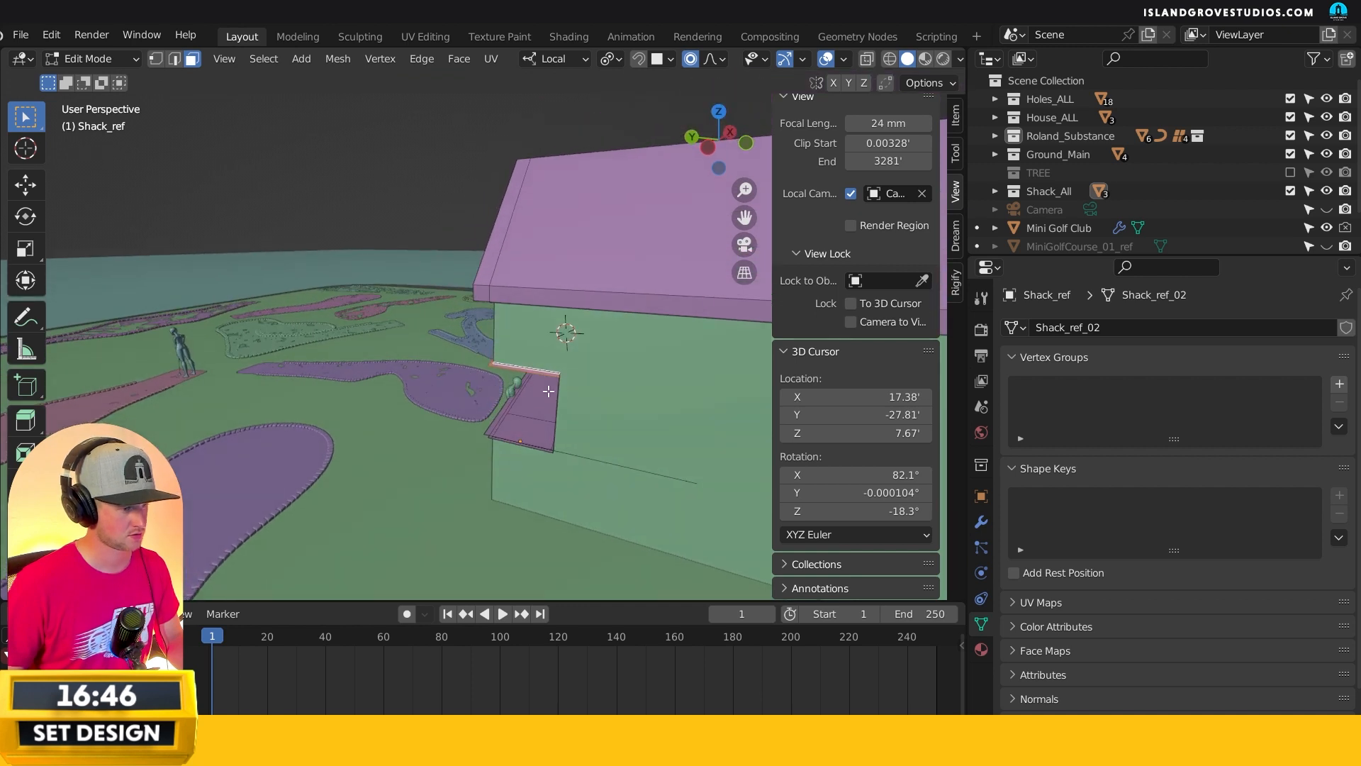
scroll(536, 330, down, 6)
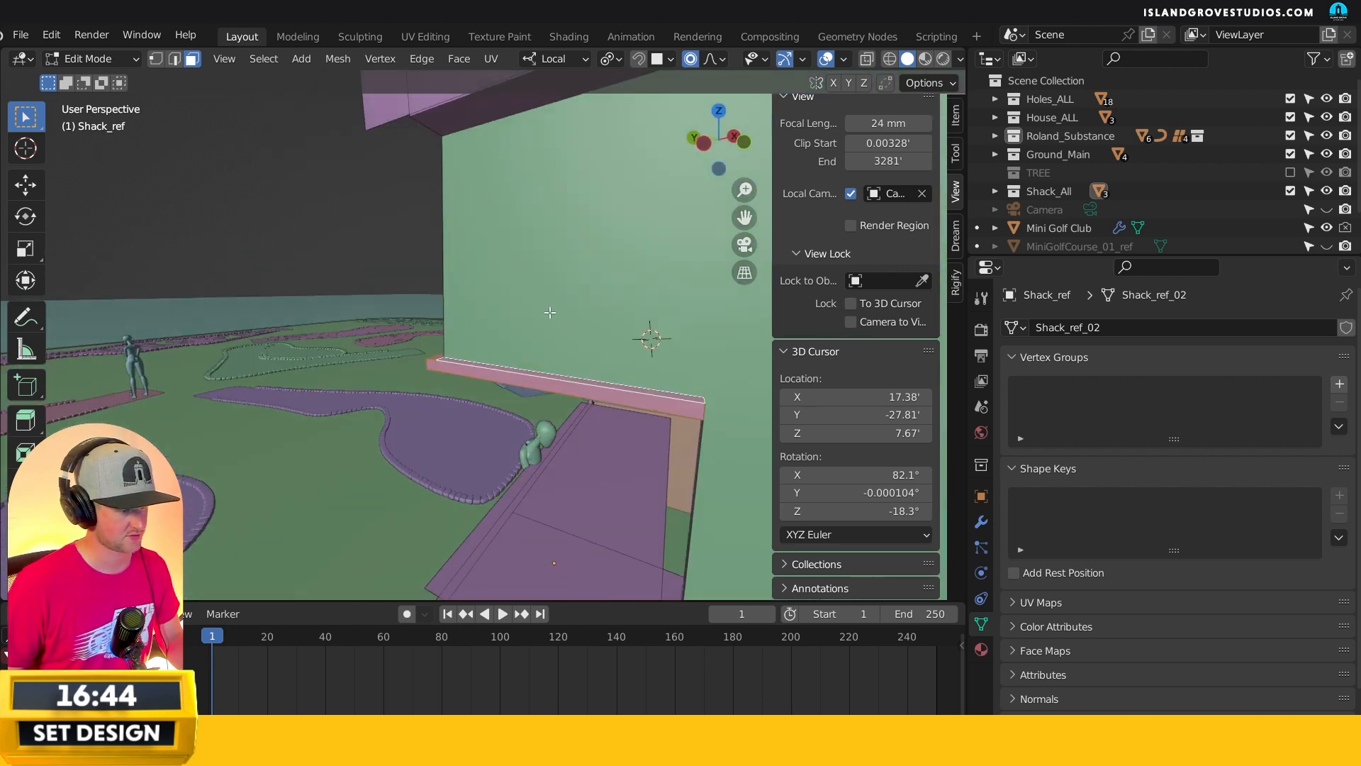
- Try to raise the selected beam vertically with the Move tool while proportional editing is on
middle_drag(638, 285, 783, 401)
click(38, 188)
middle_drag(482, 404, 525, 287)
drag(591, 287, 594, 227)
key(ctrl+z)
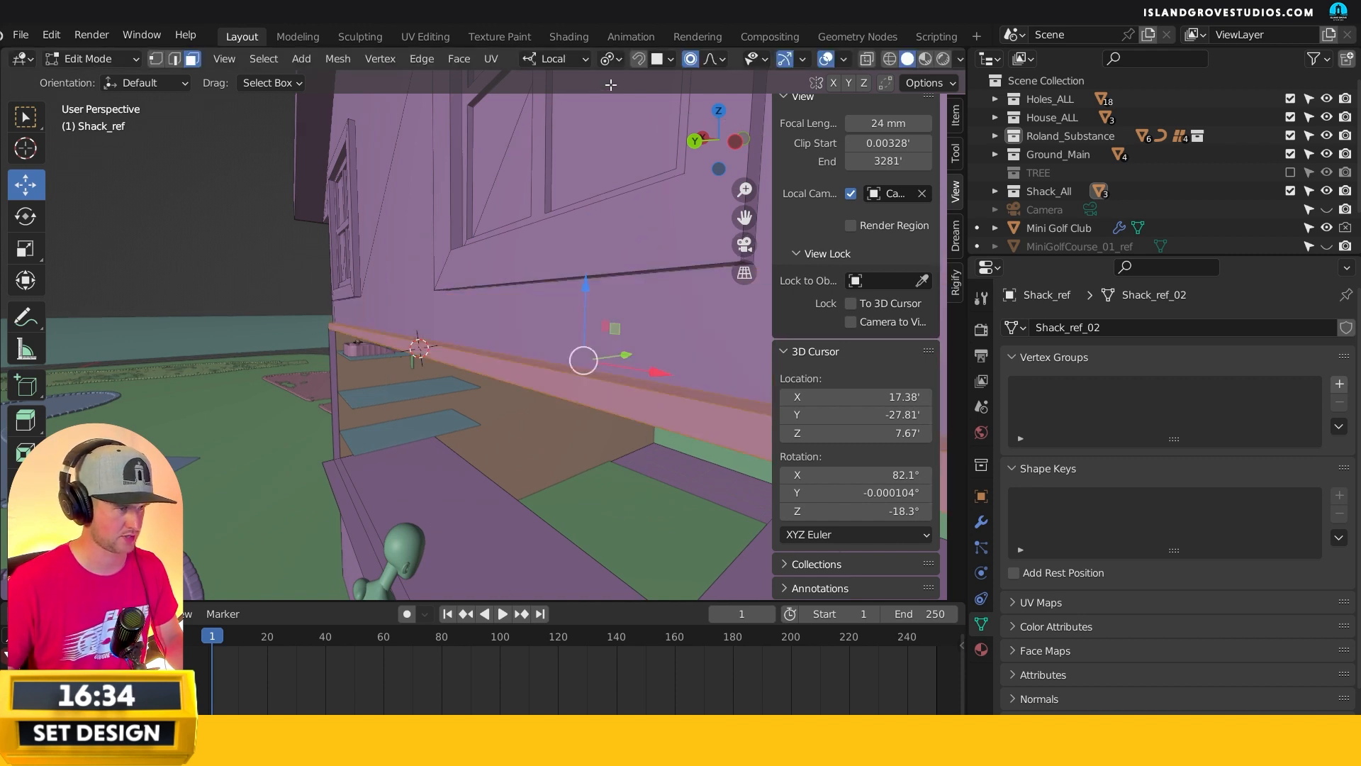
- Try raising the beam above the front opening to different heights with proportional editing turned off
middle_drag(617, 253, 604, 323)
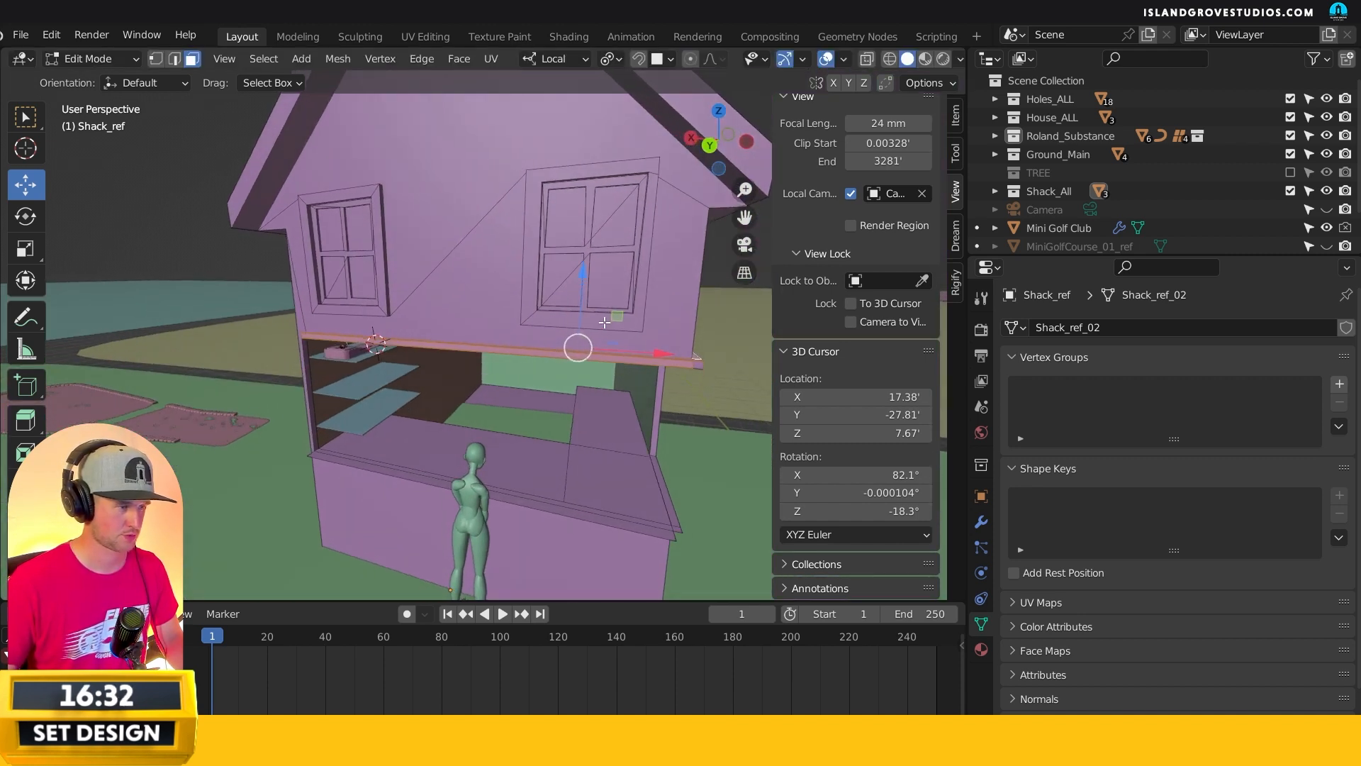
drag(585, 271, 585, 232)
key(ctrl+z)
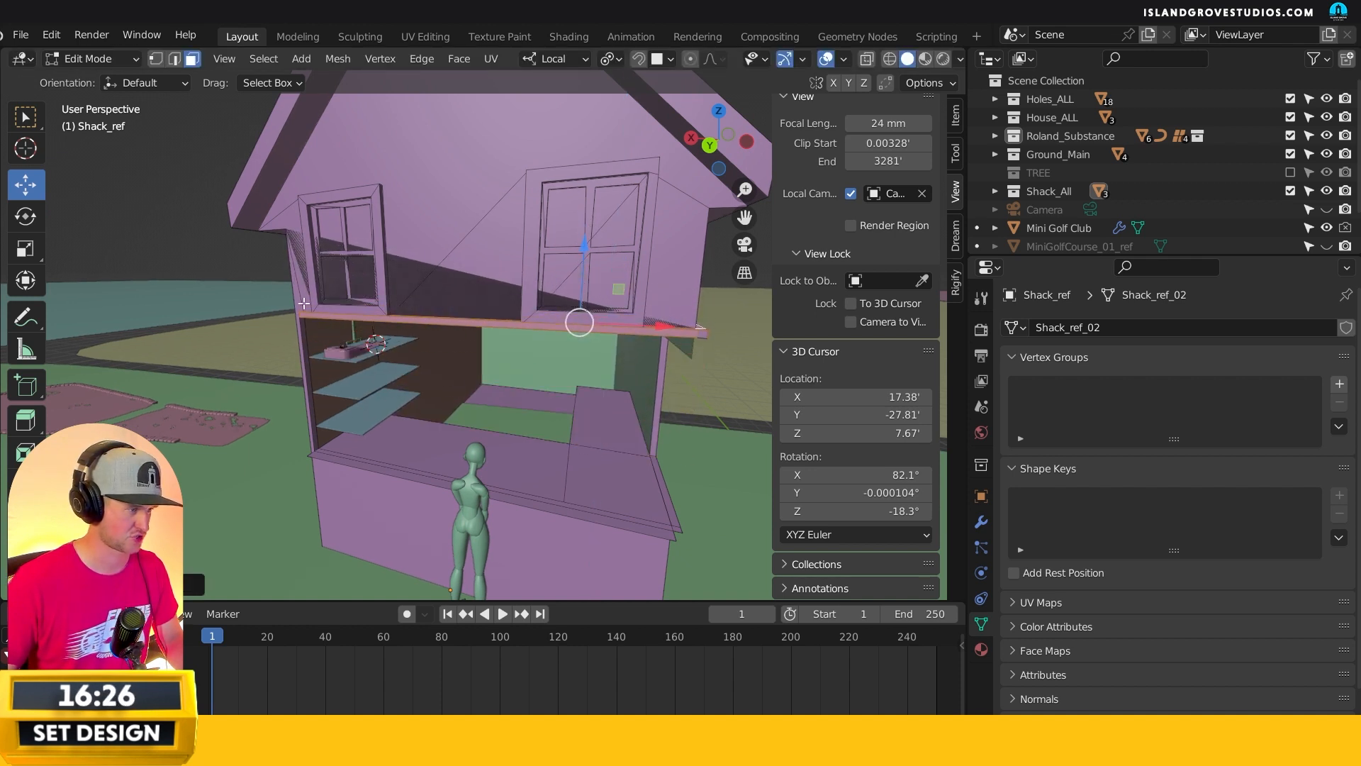
key(ctrl+z)
drag(587, 283, 588, 259)
key(ctrl+z)
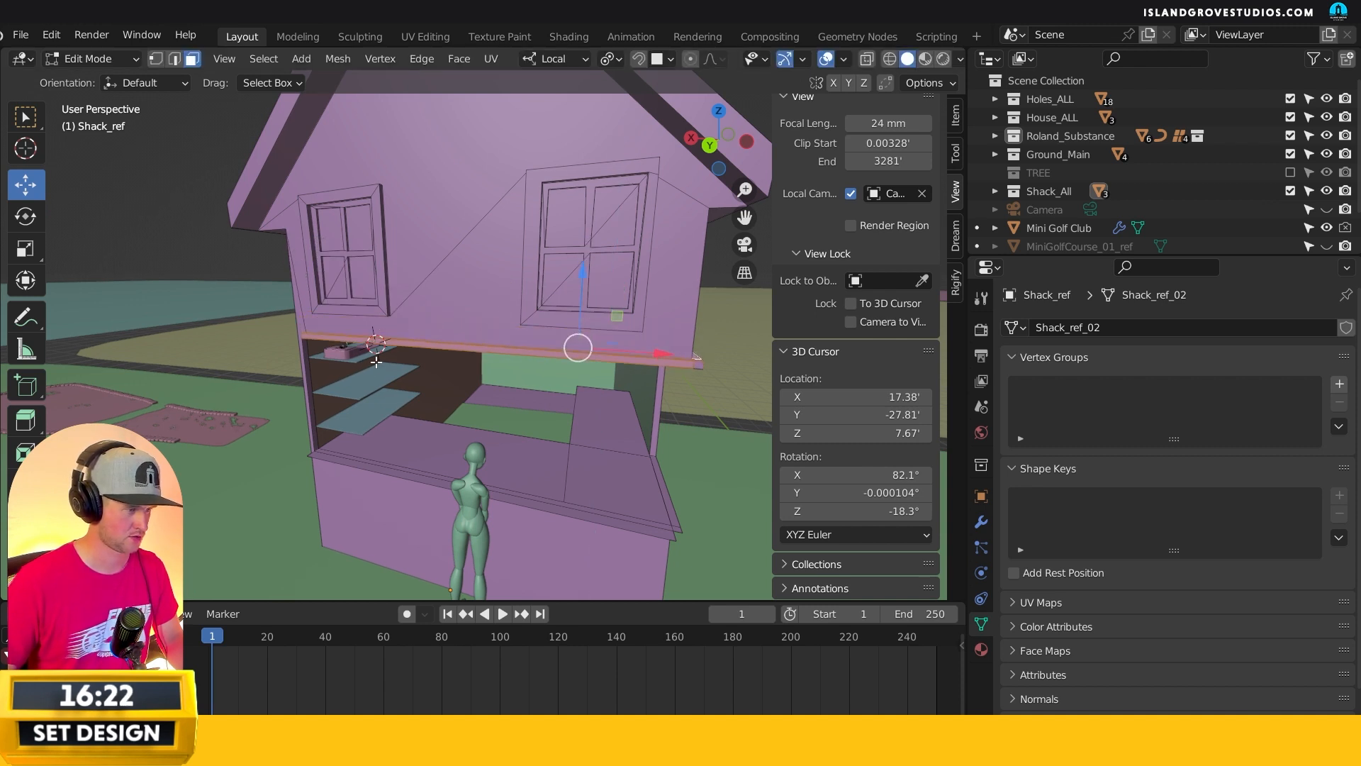
- Check the beam through the camera and raise it about 0.2 ft along local Z, near the frame's upper edge
key(KP_0)
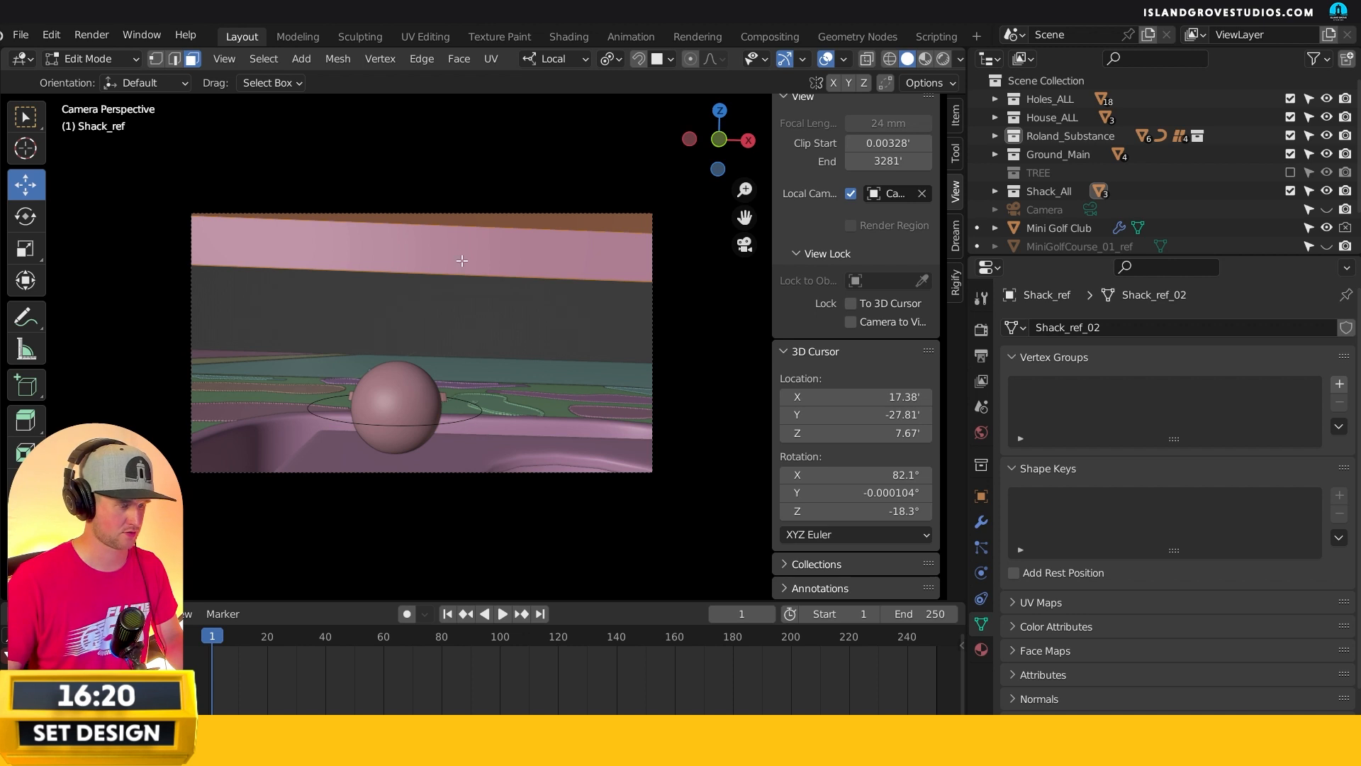
key(g)
key(z)
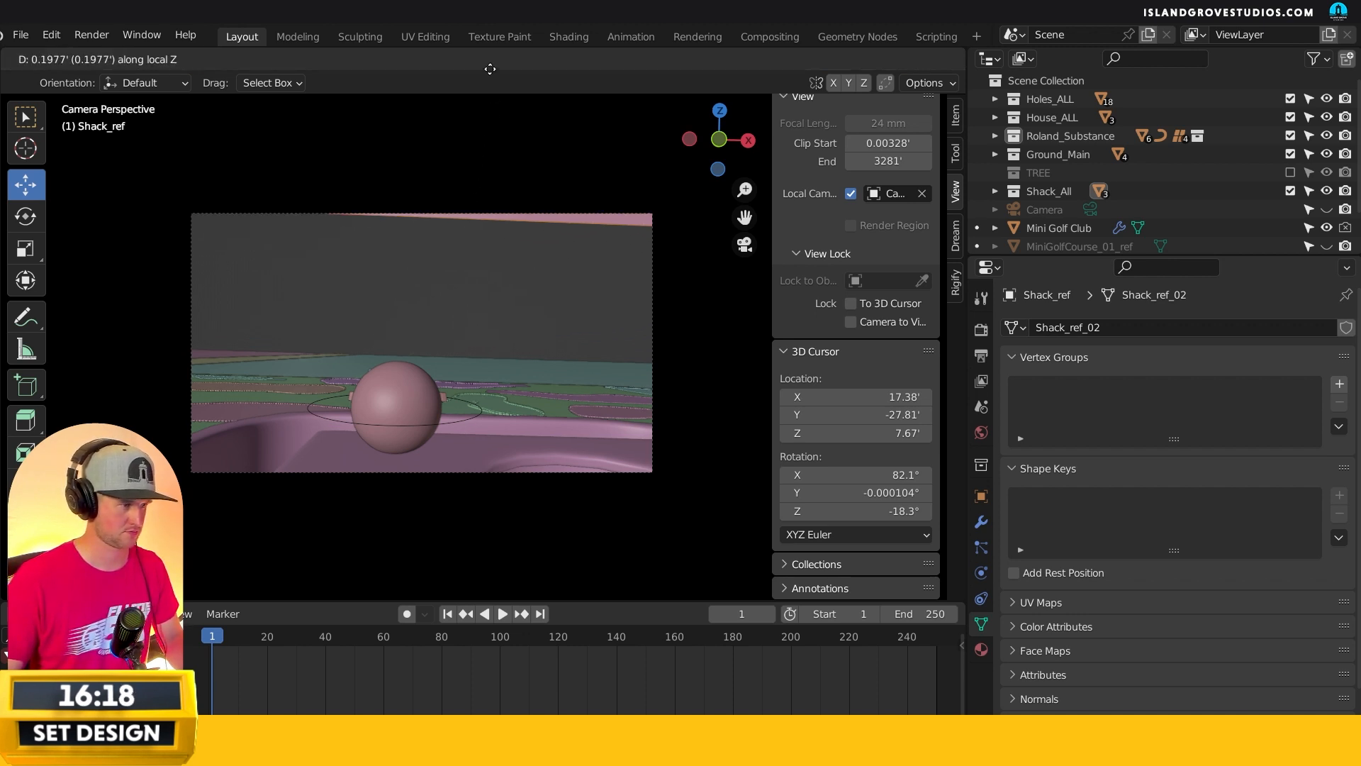
click(495, 82)
middle_drag(444, 252, 672, 229)
scroll(662, 234, down, 3)
drag(625, 218, 622, 214)
- Select all the glass pane faces of both front windows above the shack's opening
scroll(438, 243, up, 2)
shift+middle_drag(448, 231, 461, 279)
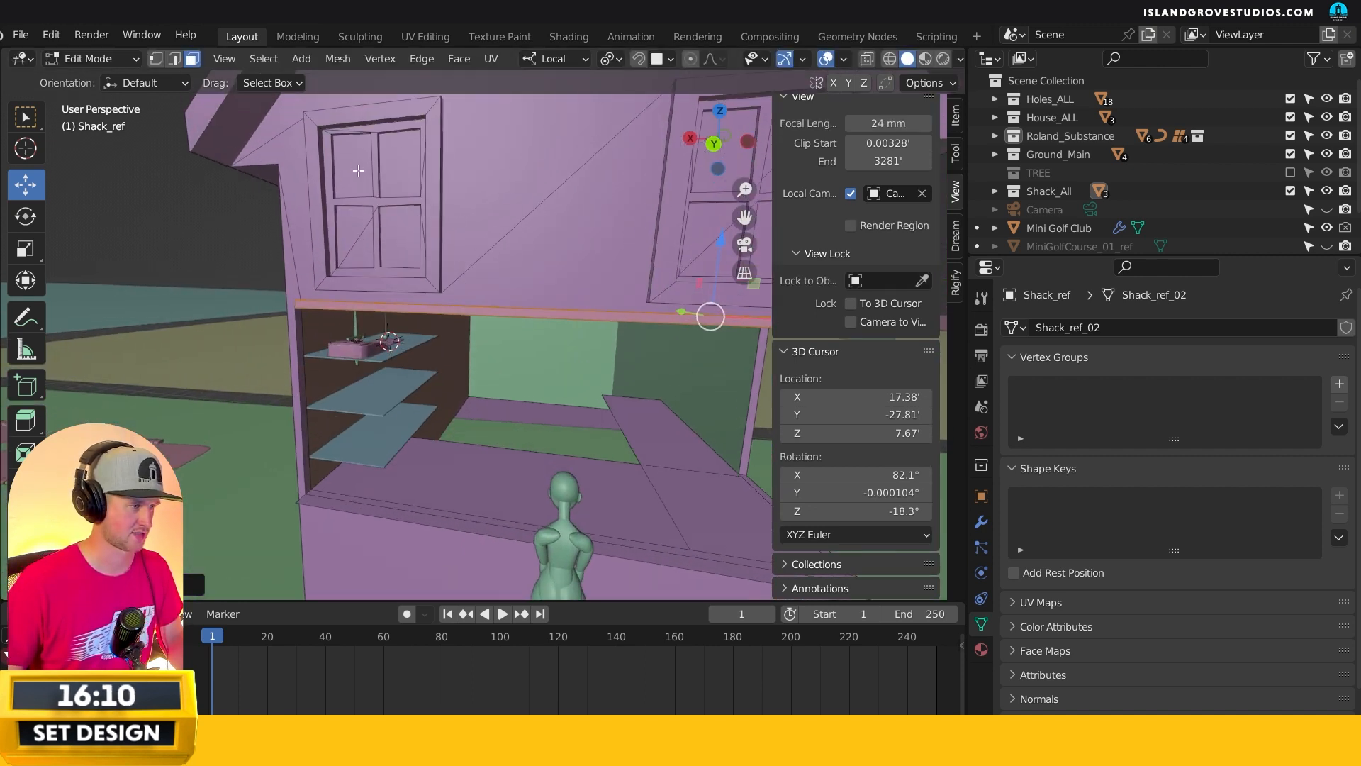
click(362, 186)
shift+click(353, 225)
shift+click(361, 249)
shift+click(400, 234)
shift+click(406, 158)
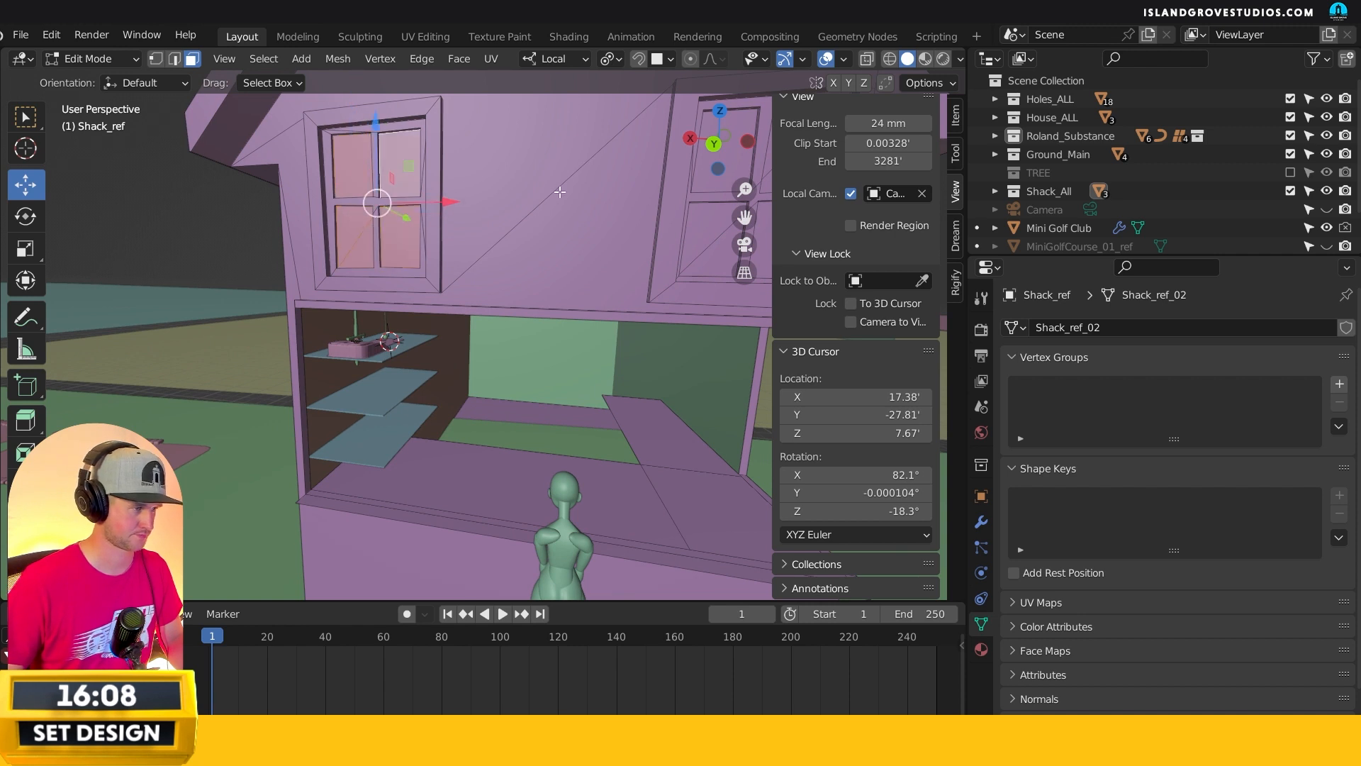
shift+middle_drag(553, 191, 451, 185)
shift+click(579, 198)
shift+click(569, 241)
shift+click(635, 238)
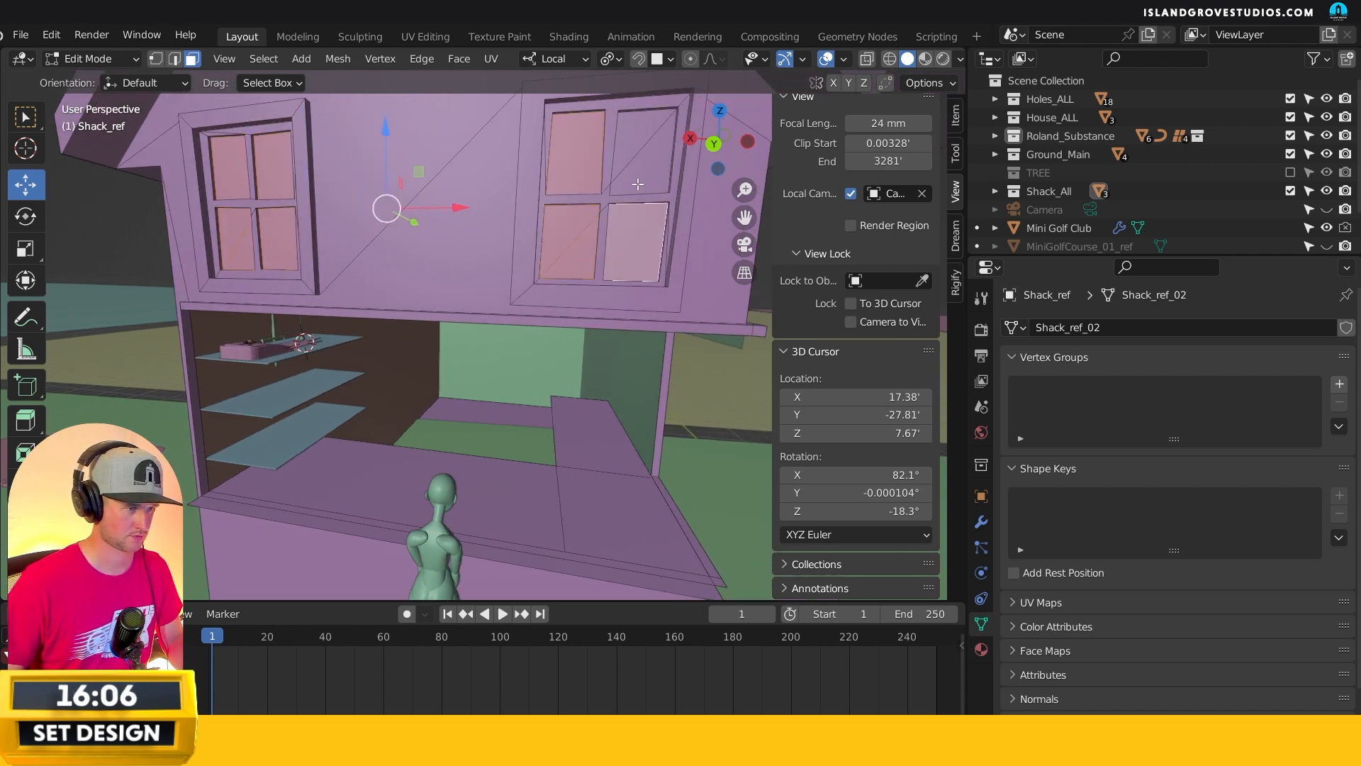
shift+click(625, 149)
- Grow the selection to include both window frames and move the two windows slightly upward on the front wall
key(ctrl+KP_Add)
key(ctrl+KP_Add)
key(ctrl+KP_Add)
key(ctrl+KP_Add)
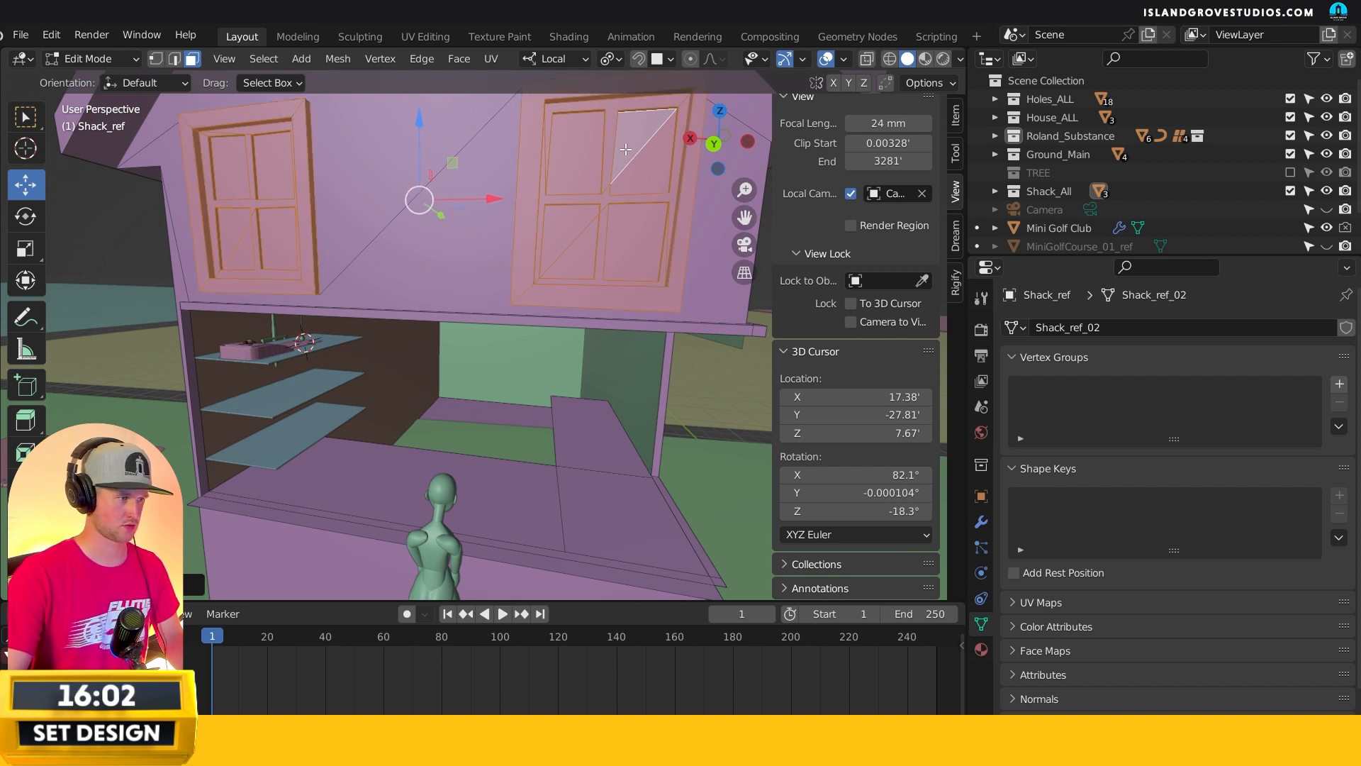
middle_drag(625, 149, 702, 268)
scroll(605, 317, down, 4)
middle_drag(605, 317, 546, 289)
drag(461, 200, 459, 177)
middle_drag(459, 199, 446, 188)
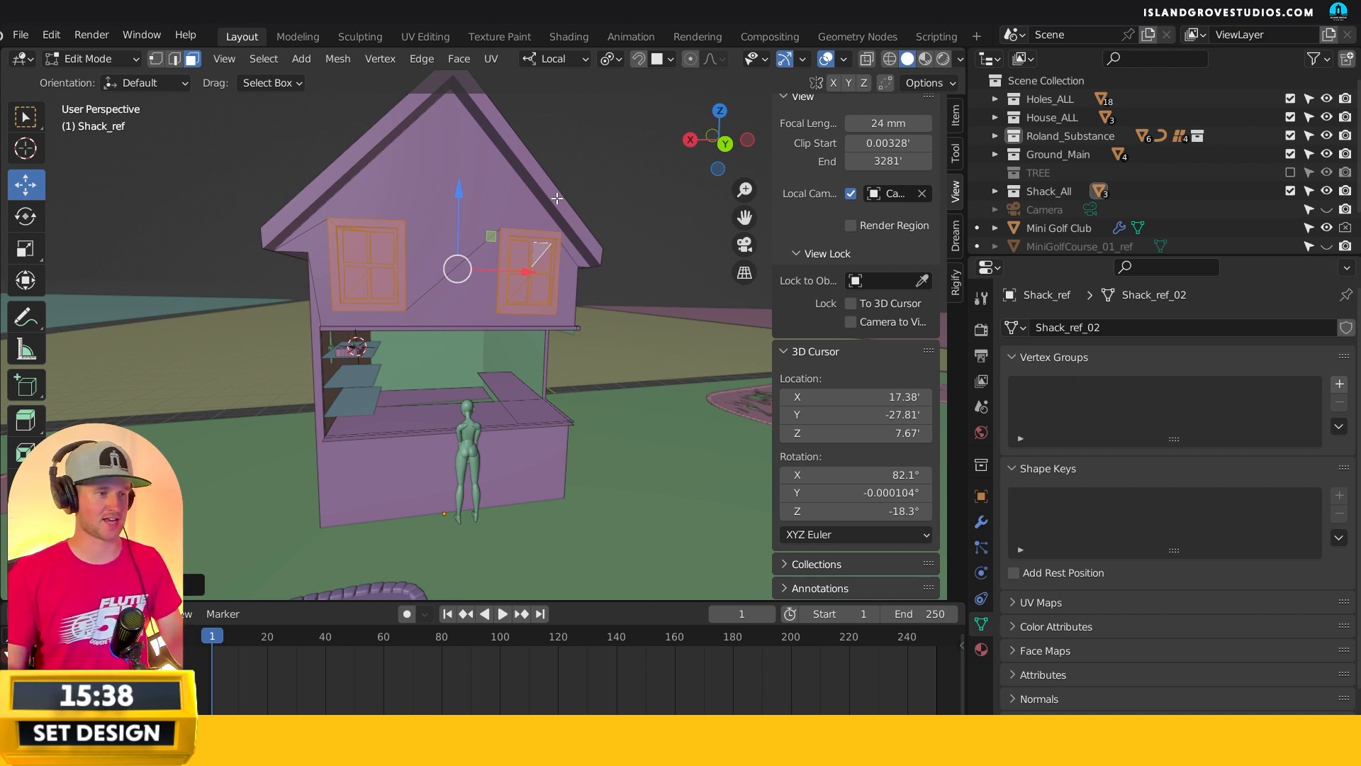
- Leave Edit Mode and set the viewport's focal length to 50 mm
key(Tab)
click(631, 226)
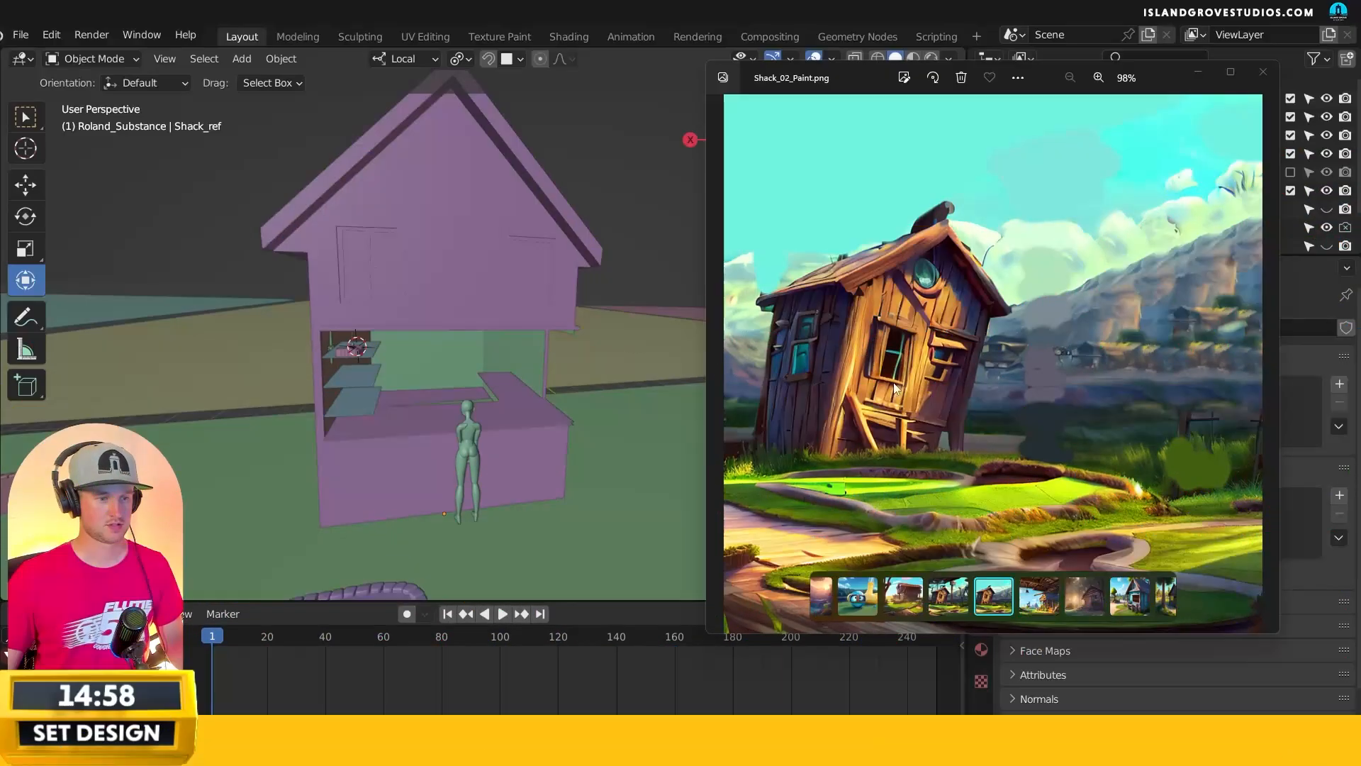
click(634, 177)
middle_drag(636, 275, 531, 295)
click(887, 122)
text(50)
key(Return)
middle_drag(482, 295, 567, 283)
scroll(567, 283, down, 2)
- Display the shack in wireframe shading, clear the selection and view the whole front
click(567, 261)
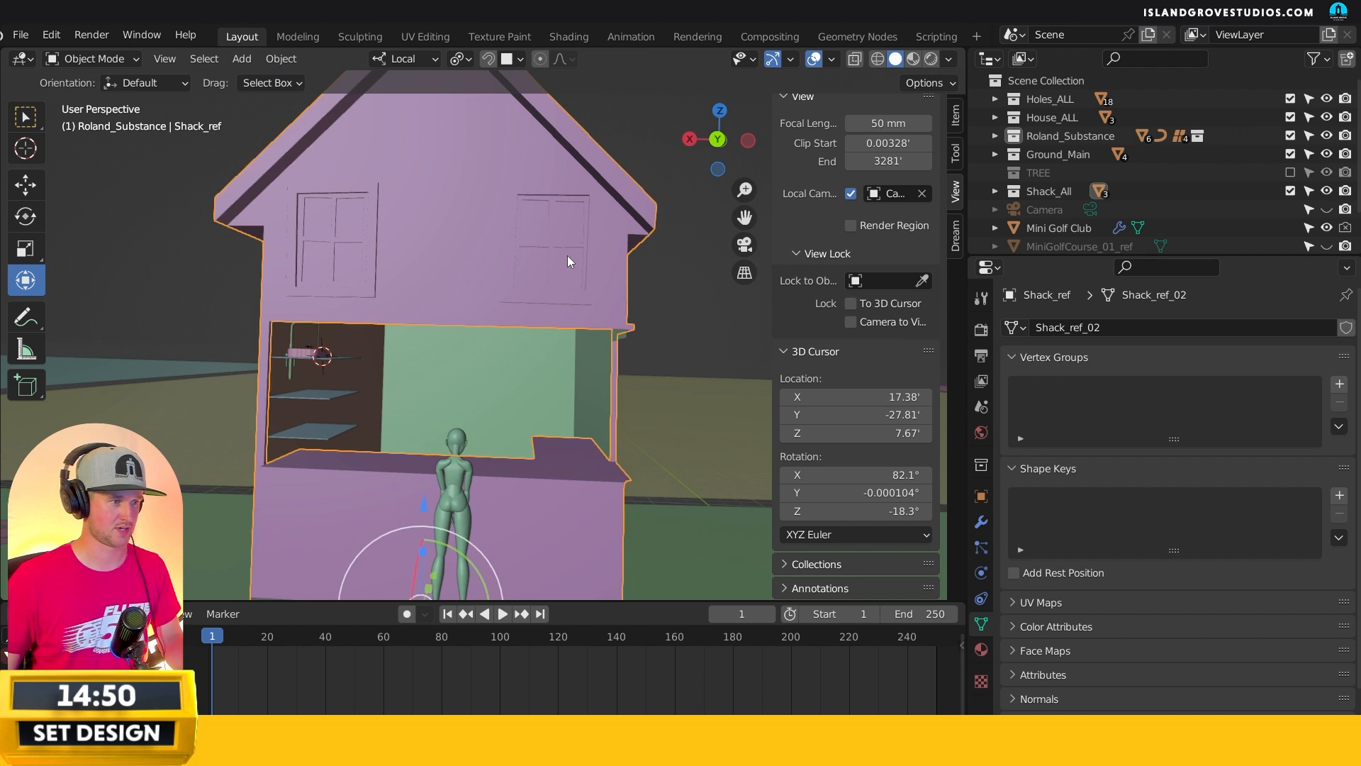
click(878, 60)
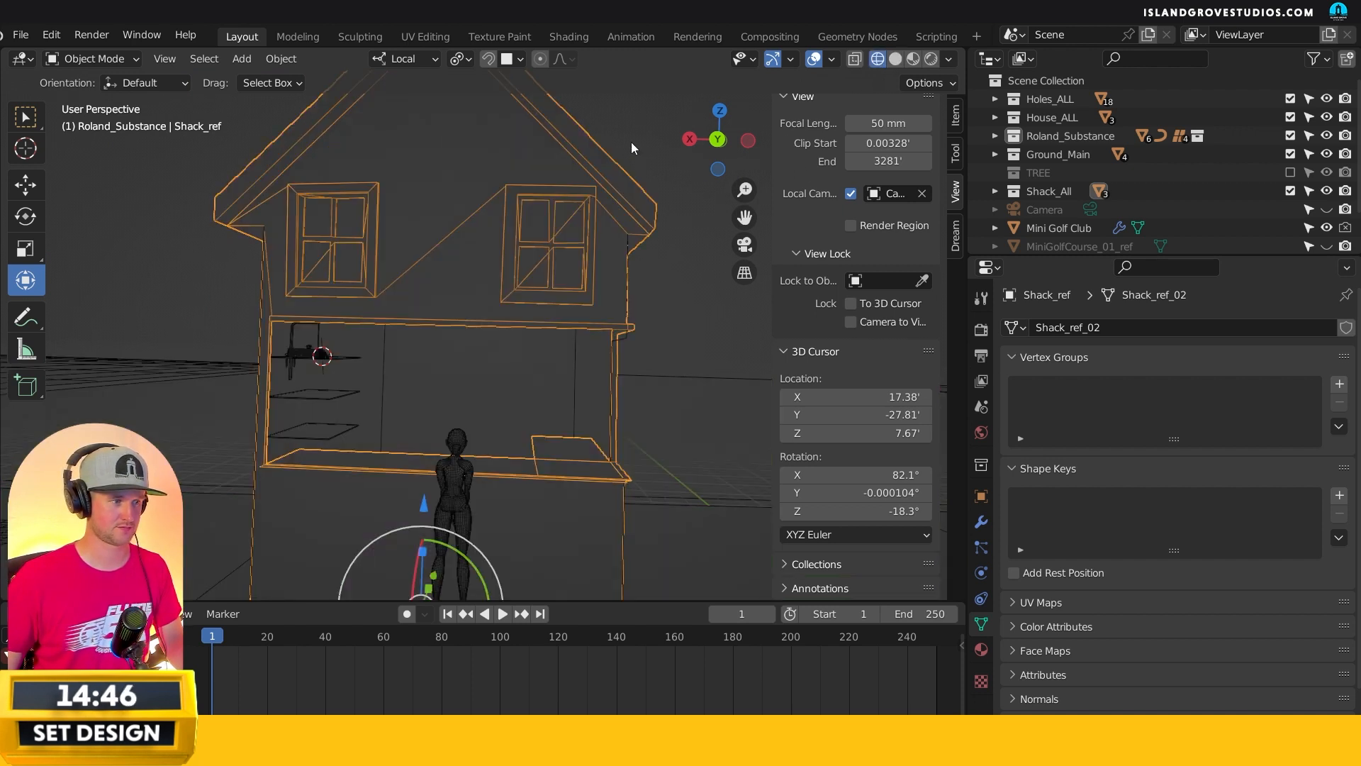
key(alt+a)
scroll(593, 203, down, 3)
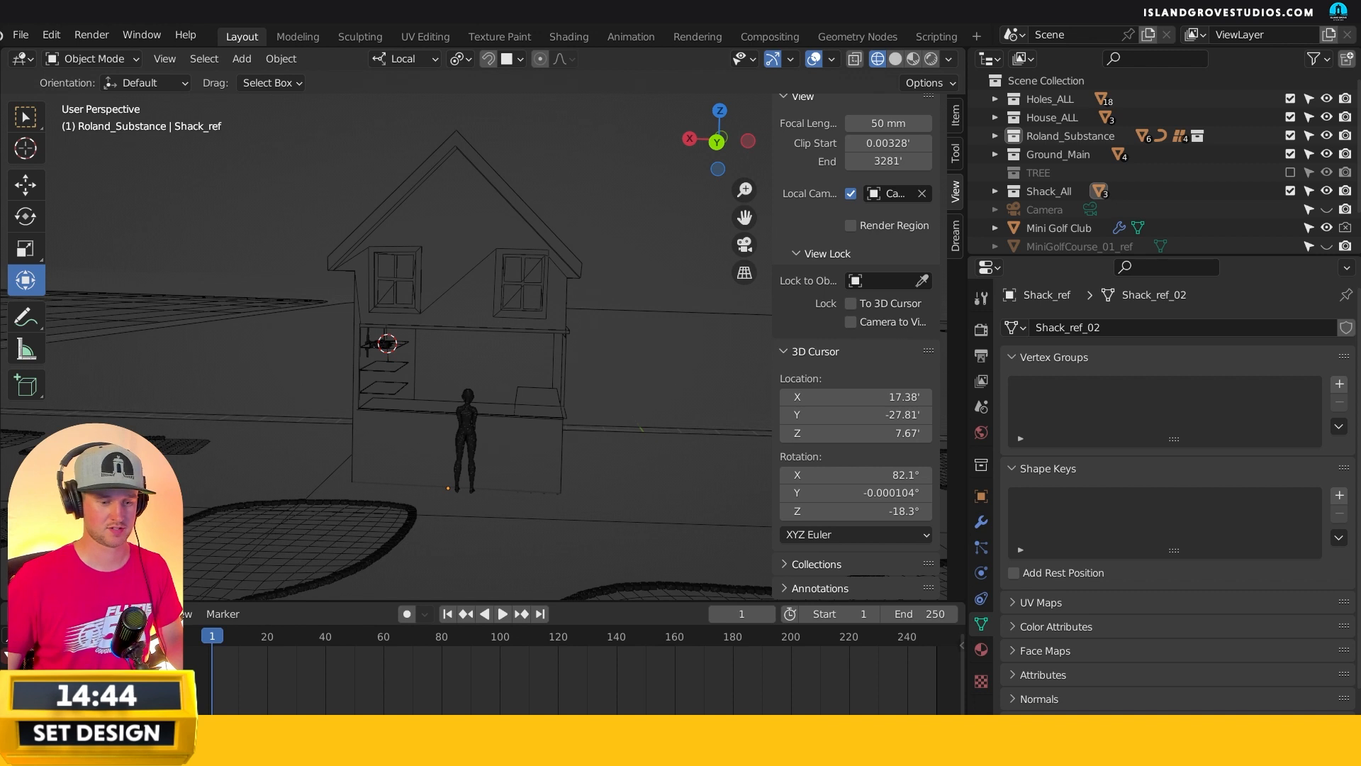
- Switch to the image viewer and compare the reference images Shack_02.png, Shack_02_Paint.png, Shack_03.png and Shack_05.png with the model
key(alt+Tab)
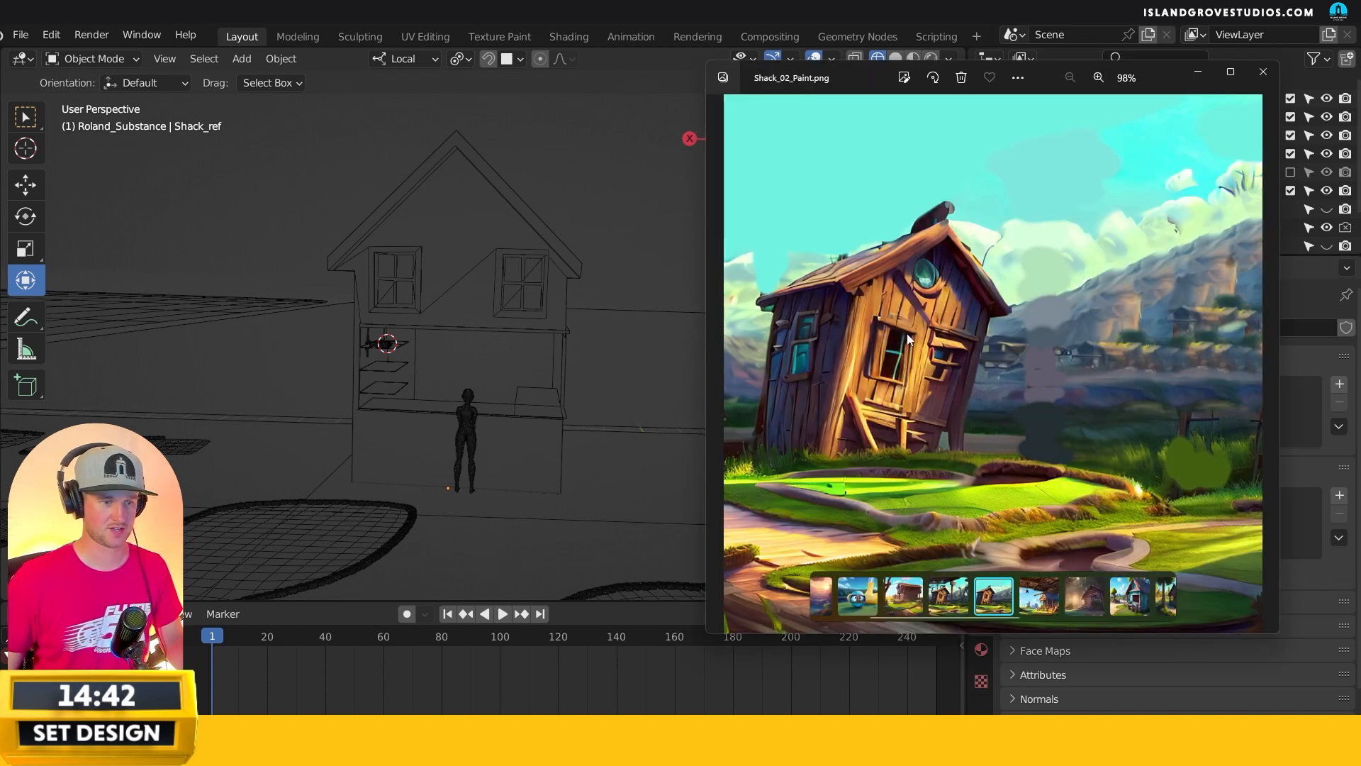
click(958, 602)
click(988, 606)
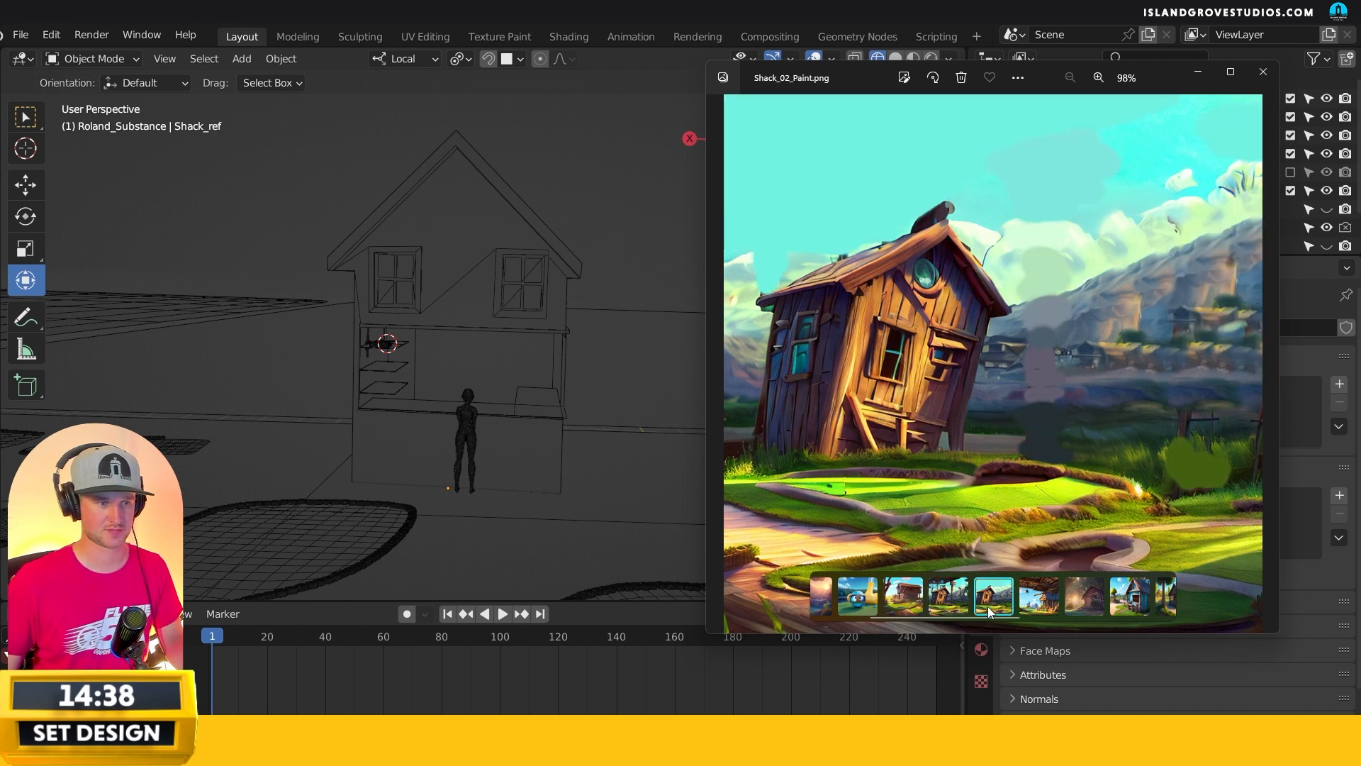
click(946, 604)
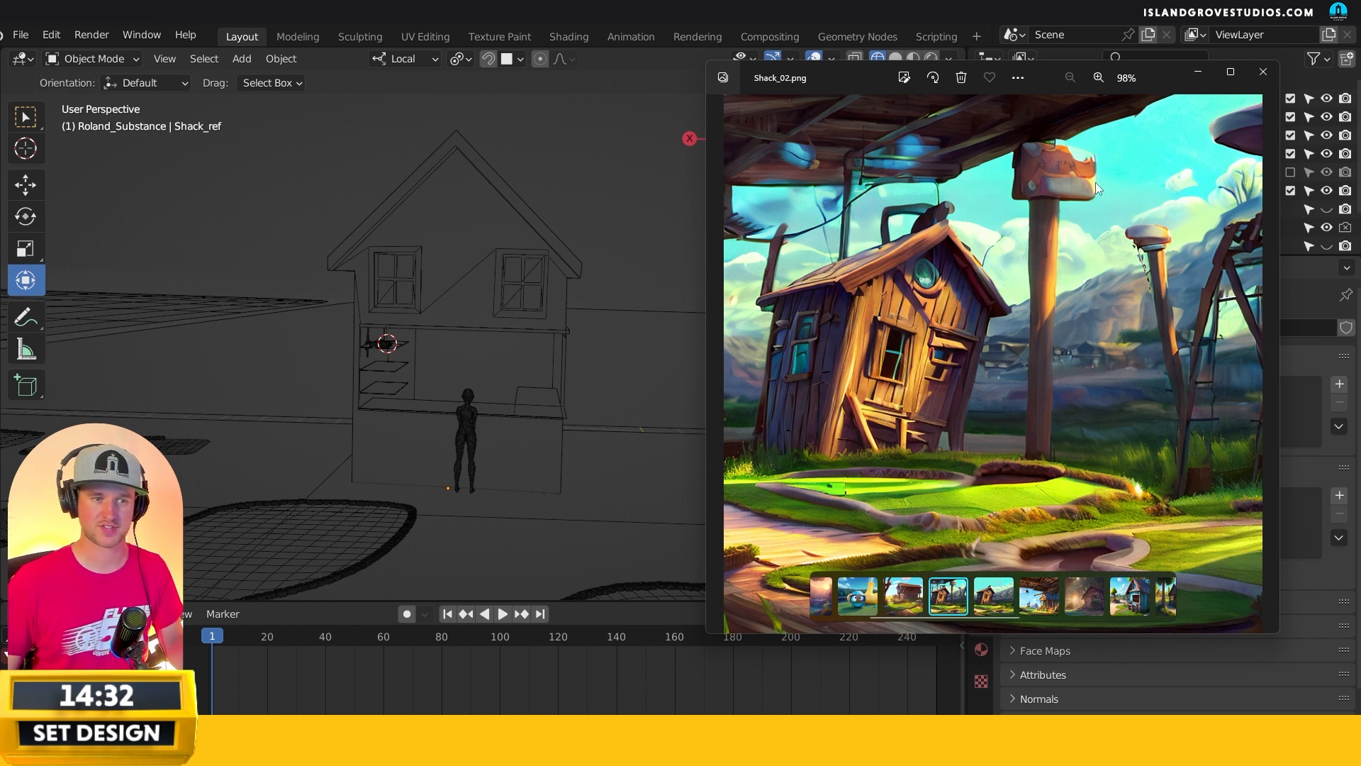
click(996, 597)
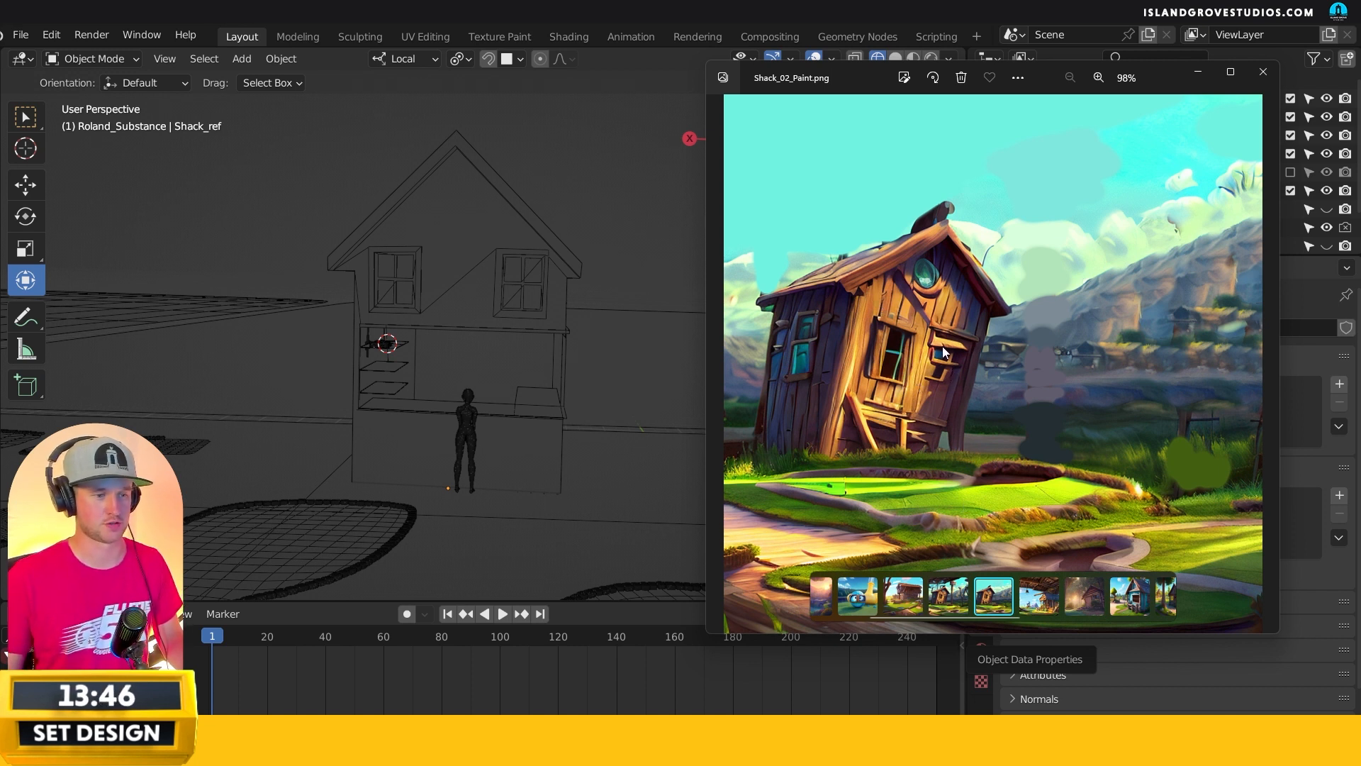
click(1053, 607)
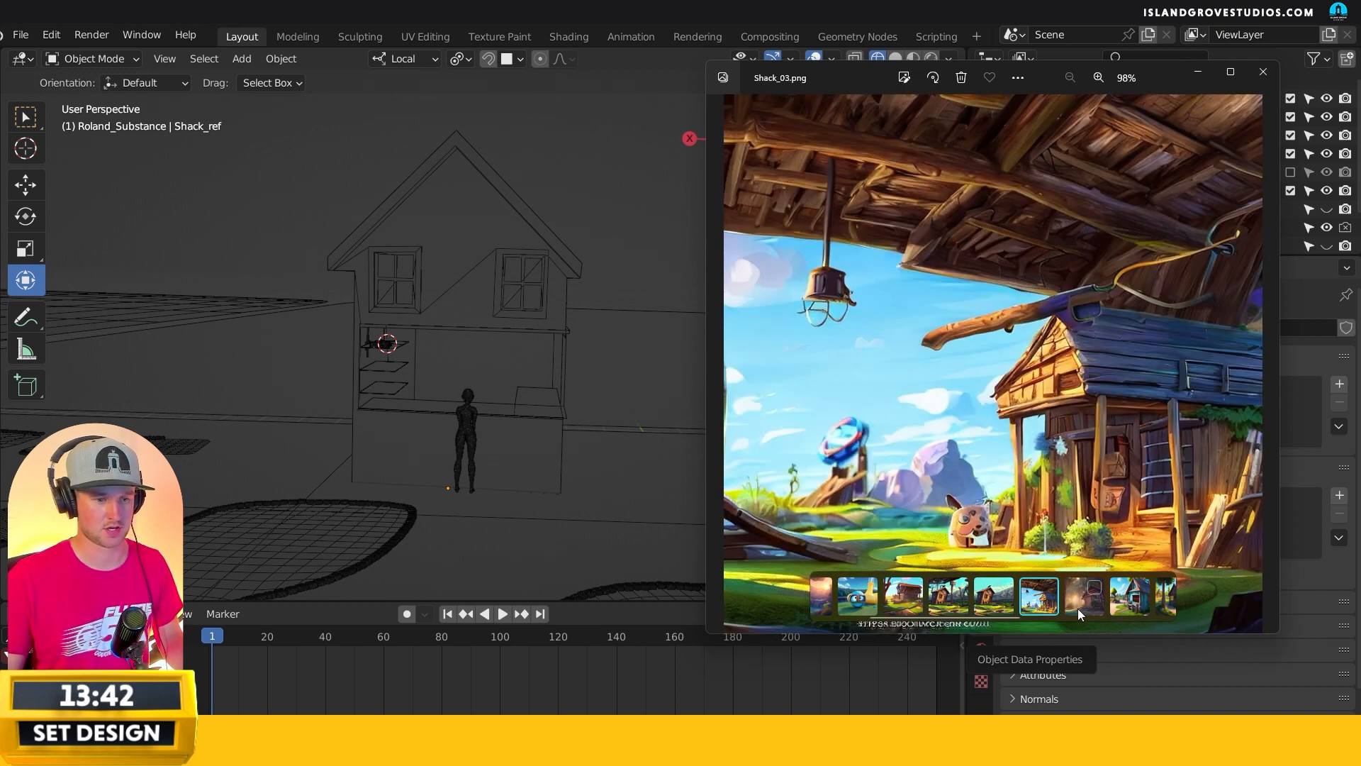
click(1130, 608)
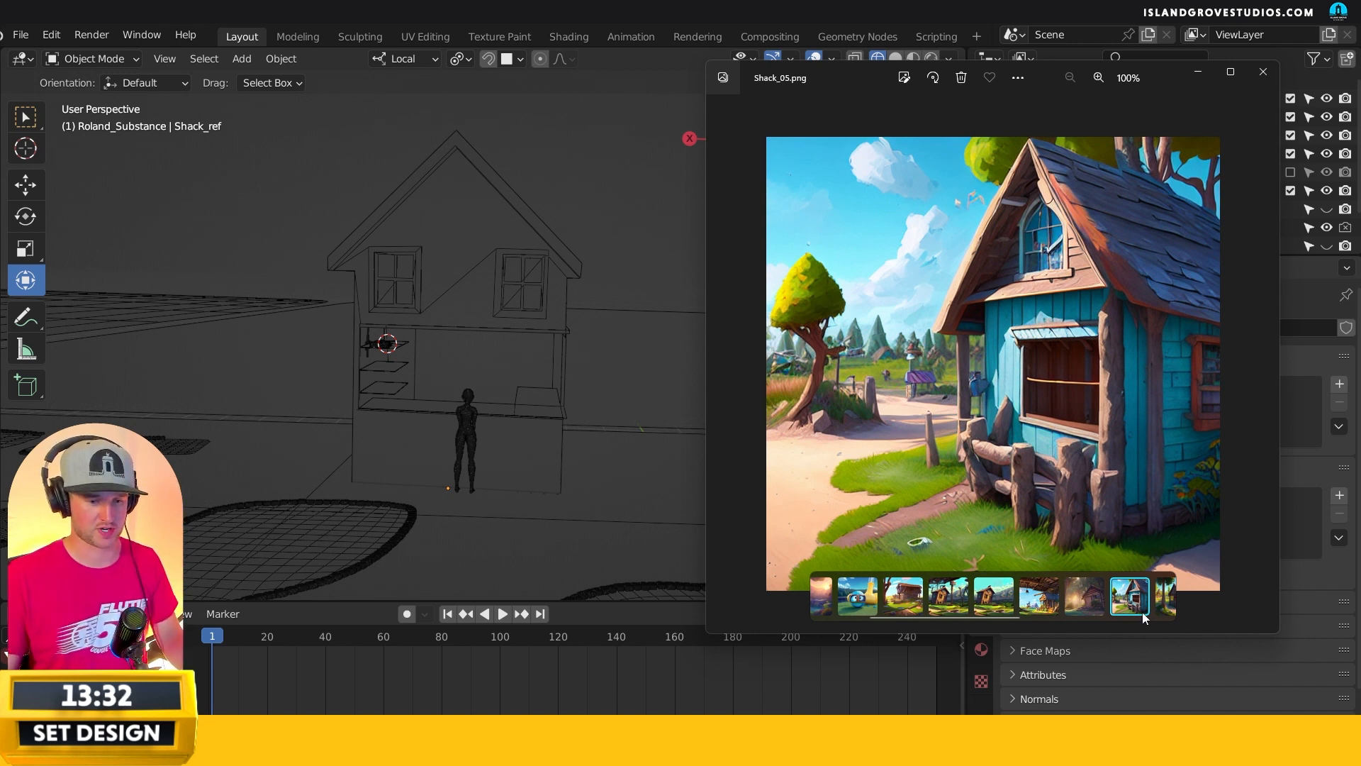
- Browse the remaining shack references, including Shack_07.png, Shack_08.png and Shack_13.png
drag(990, 612, 1039, 610)
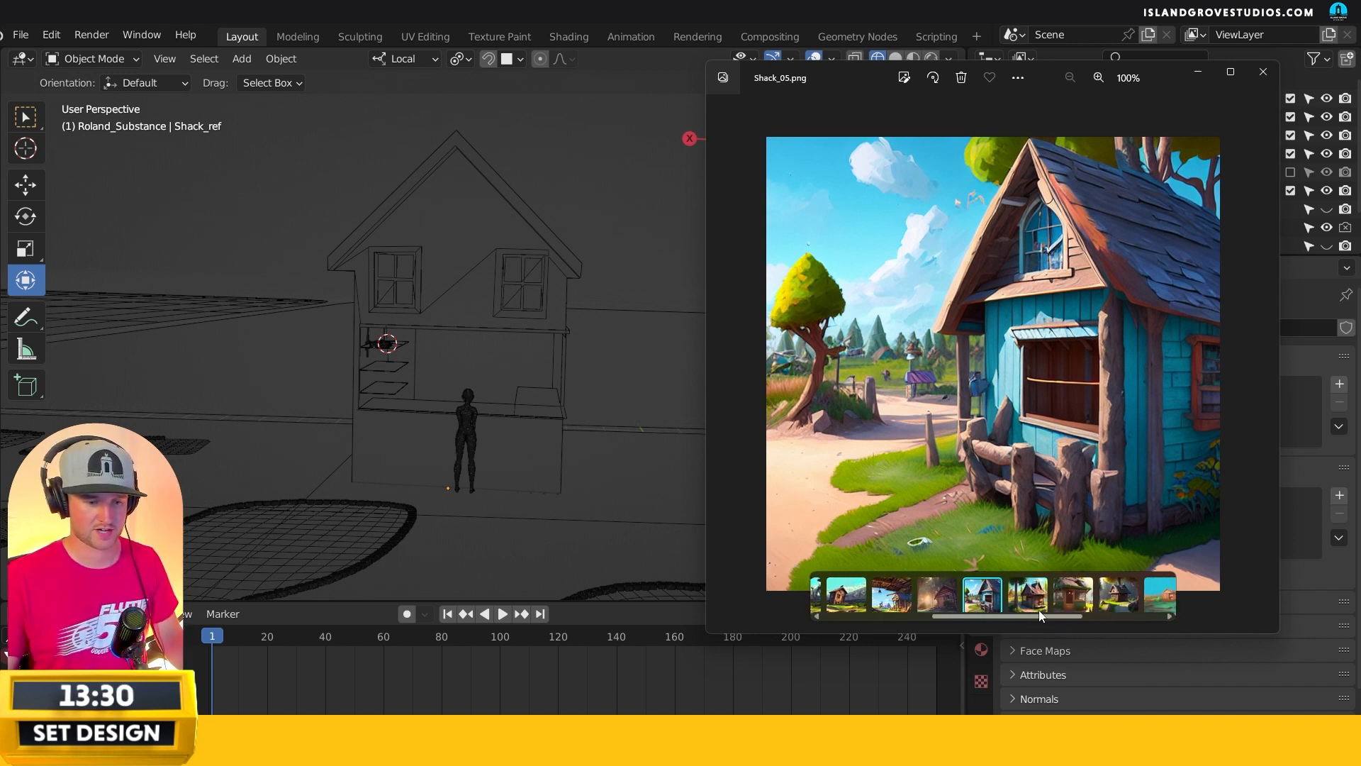
click(1039, 608)
click(1082, 590)
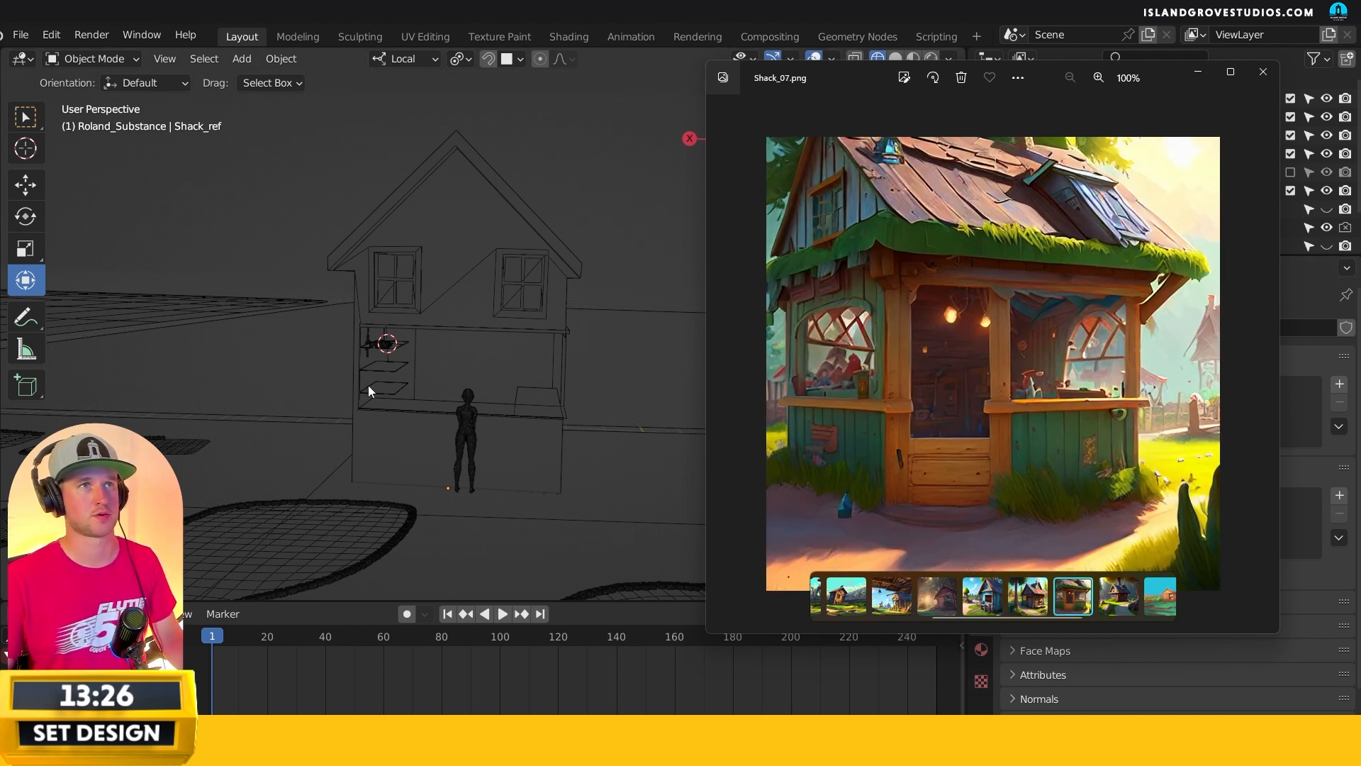
click(1117, 609)
drag(1061, 617, 1147, 615)
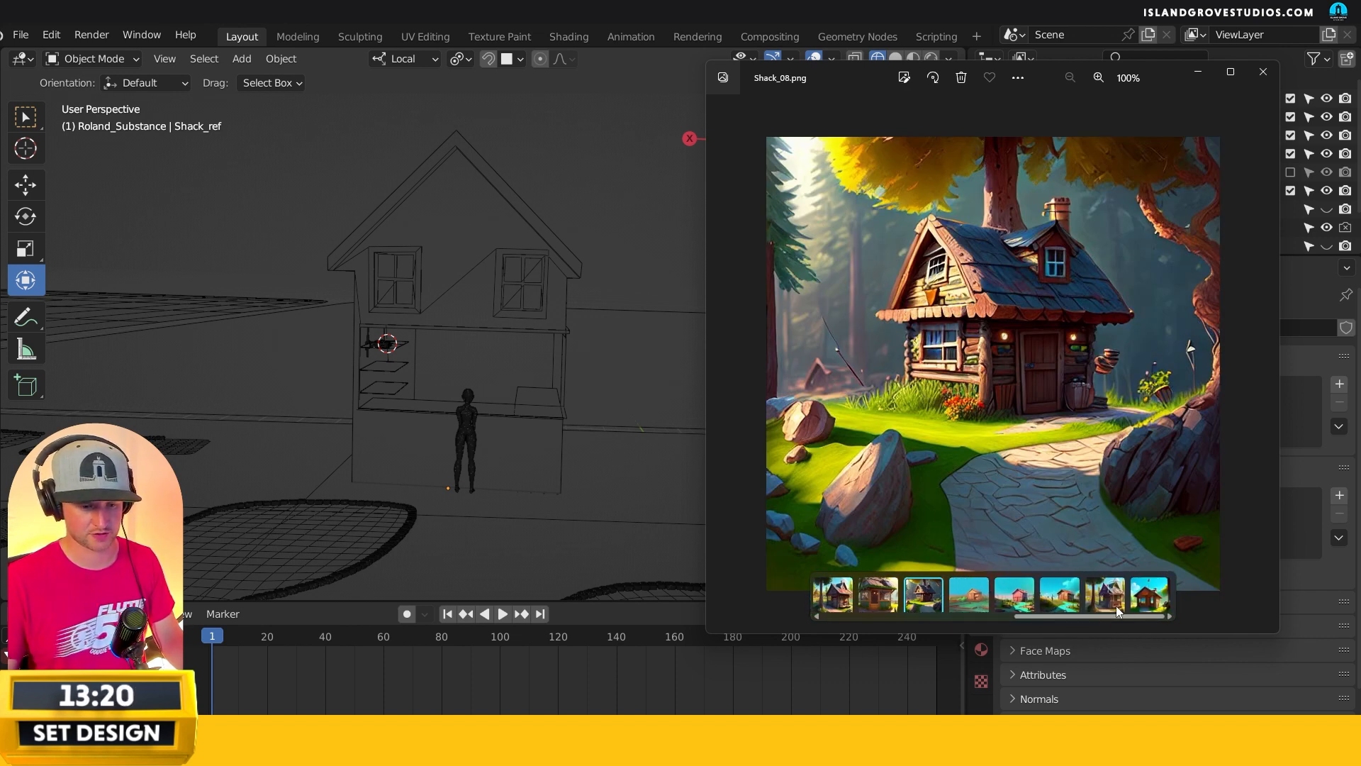
click(1112, 606)
click(1143, 611)
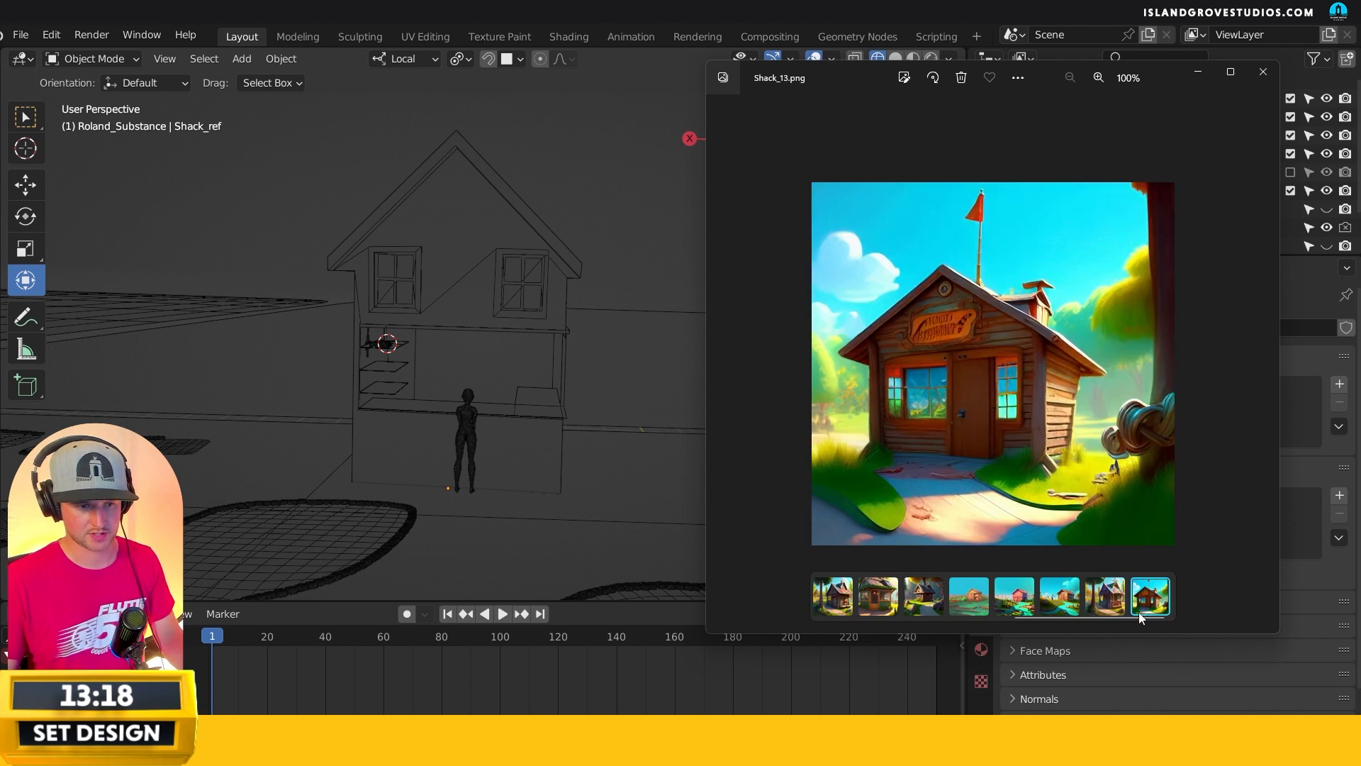
- Review the earlier references MiniGolfCourse_02.png, Shack_01.png, Shack_02.png and Shack_02_Paint.png
drag(1096, 619, 905, 616)
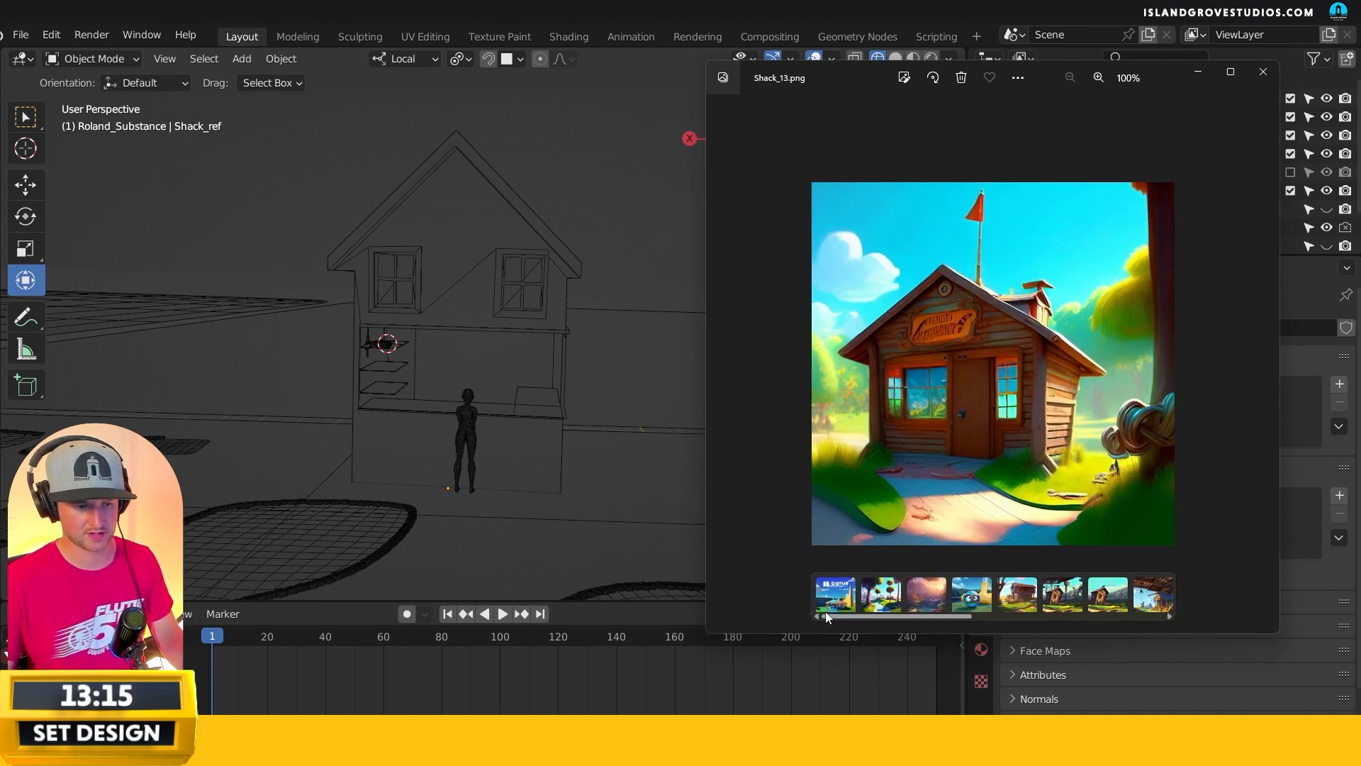
click(887, 606)
click(934, 610)
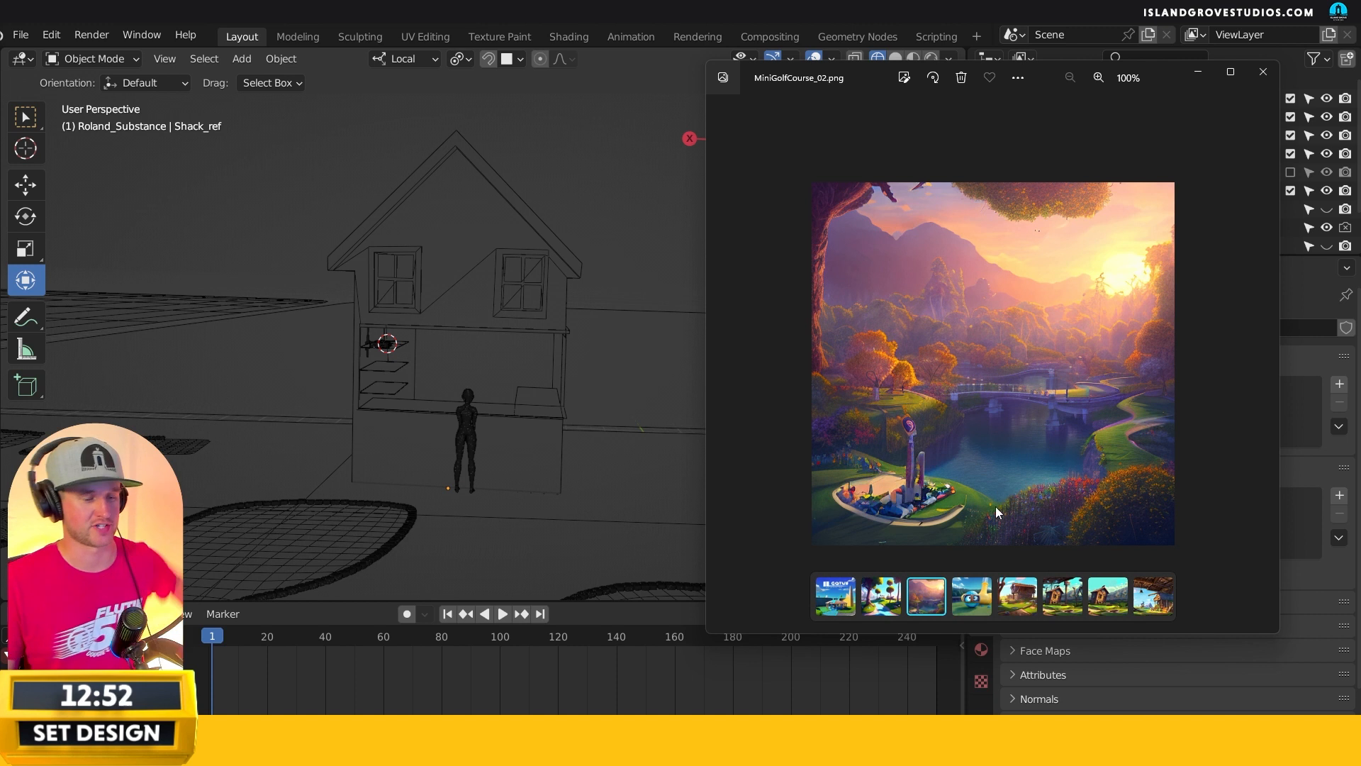
click(1028, 611)
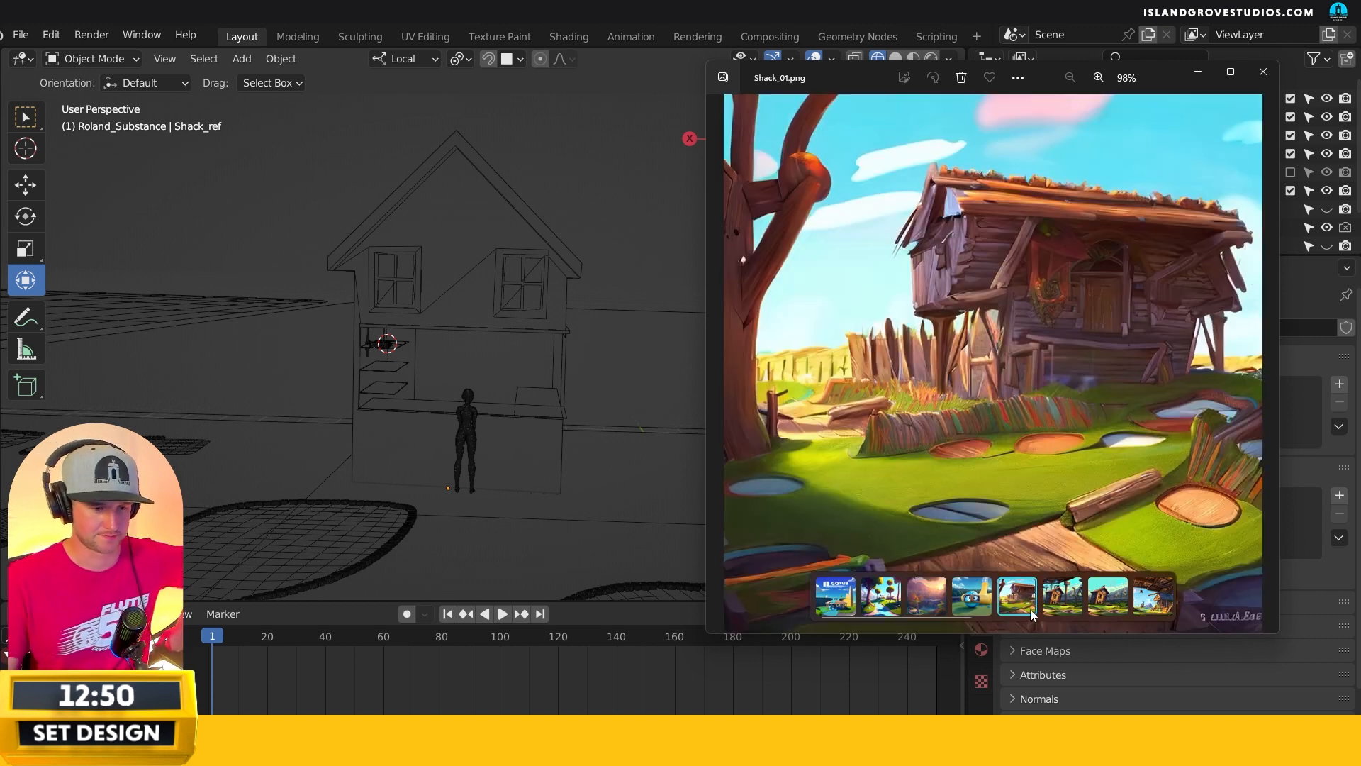
click(1058, 609)
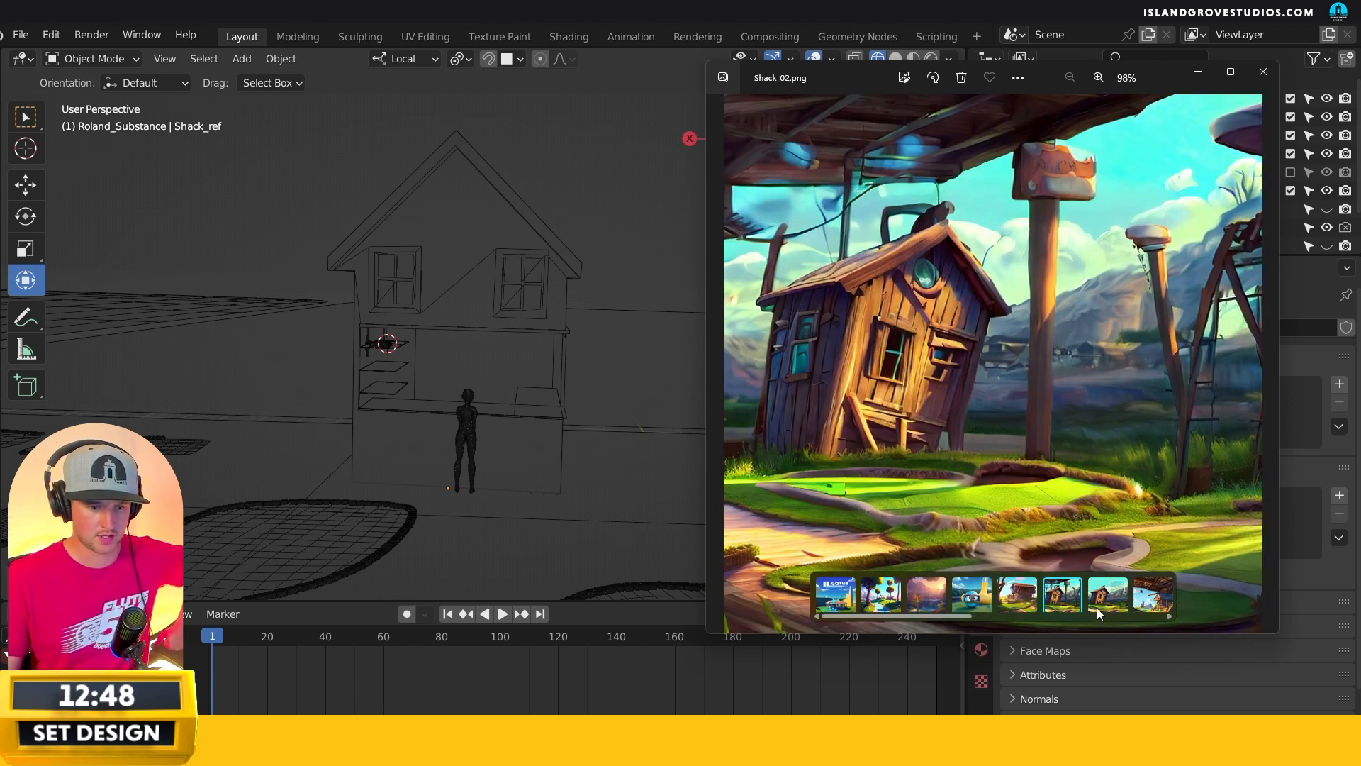
click(1098, 607)
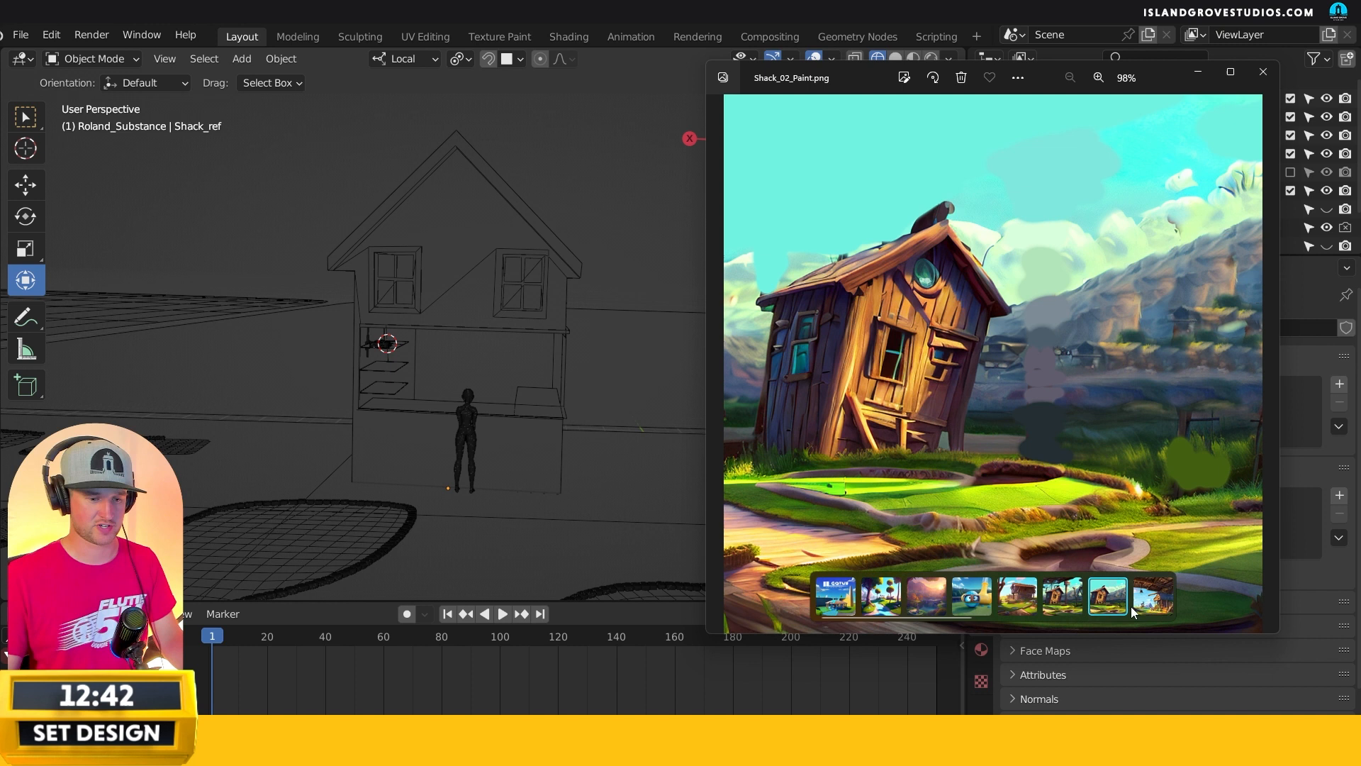
- Look at Shack_05.png again, close the image viewer and return the viewport to solid shading
drag(930, 618, 1033, 617)
click(1019, 602)
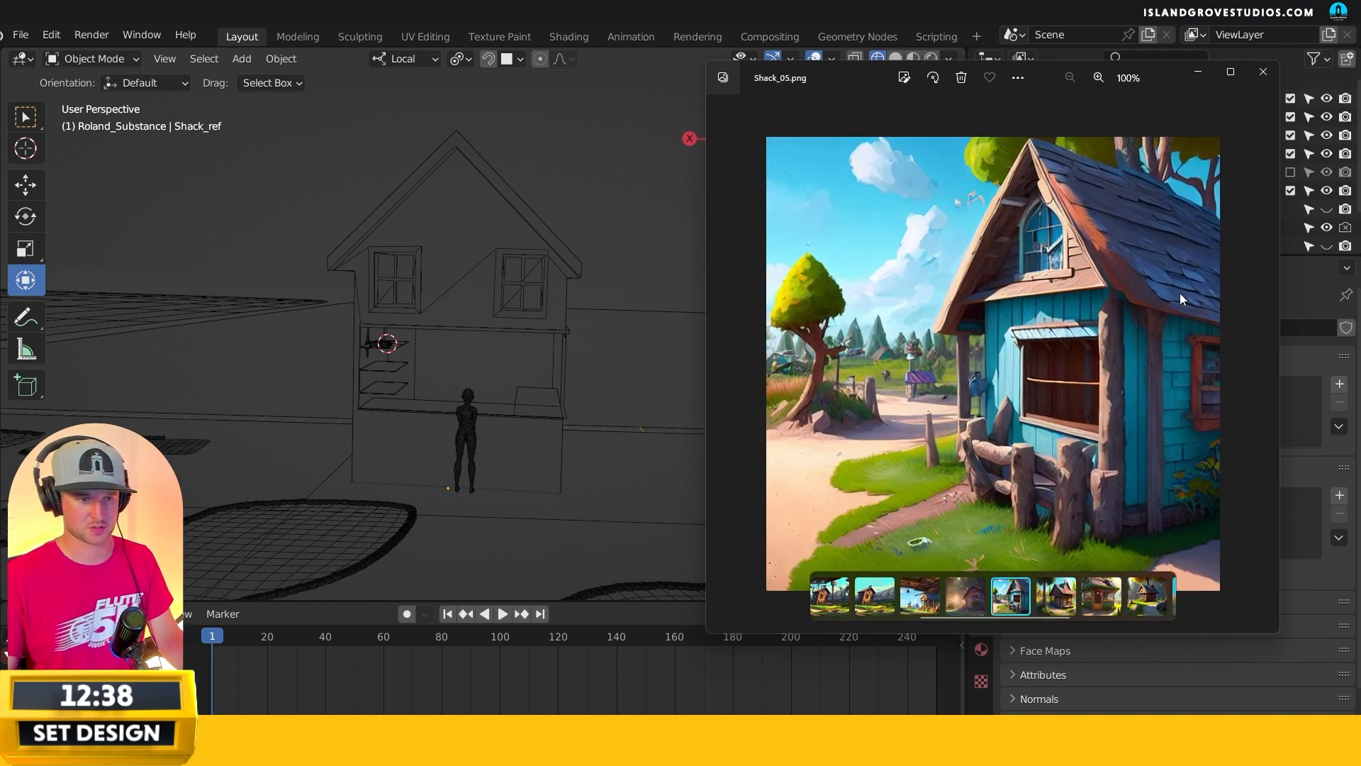
click(1263, 71)
click(896, 59)
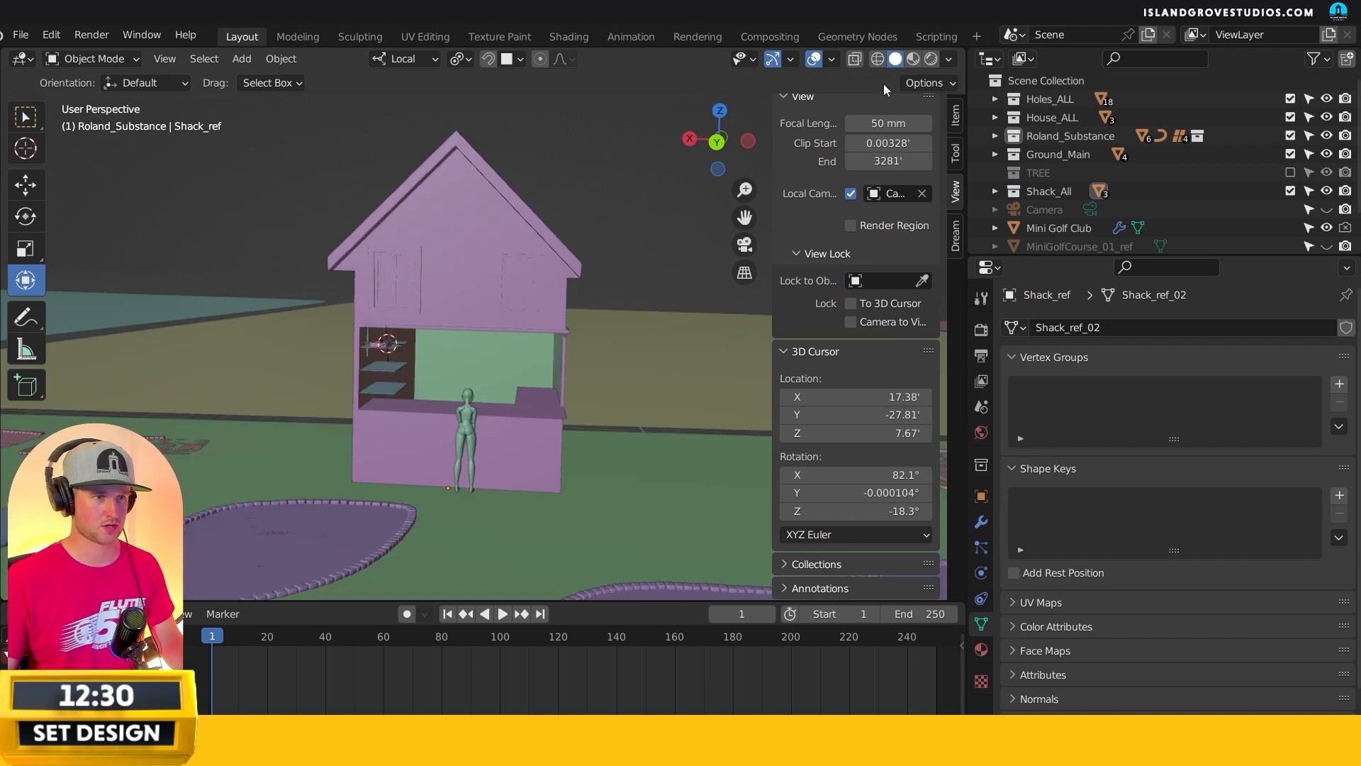
- Select the shack and enter Edit Mode on its mesh with both upper windows selected
scroll(516, 251, up, 3)
click(486, 270)
key(Tab)
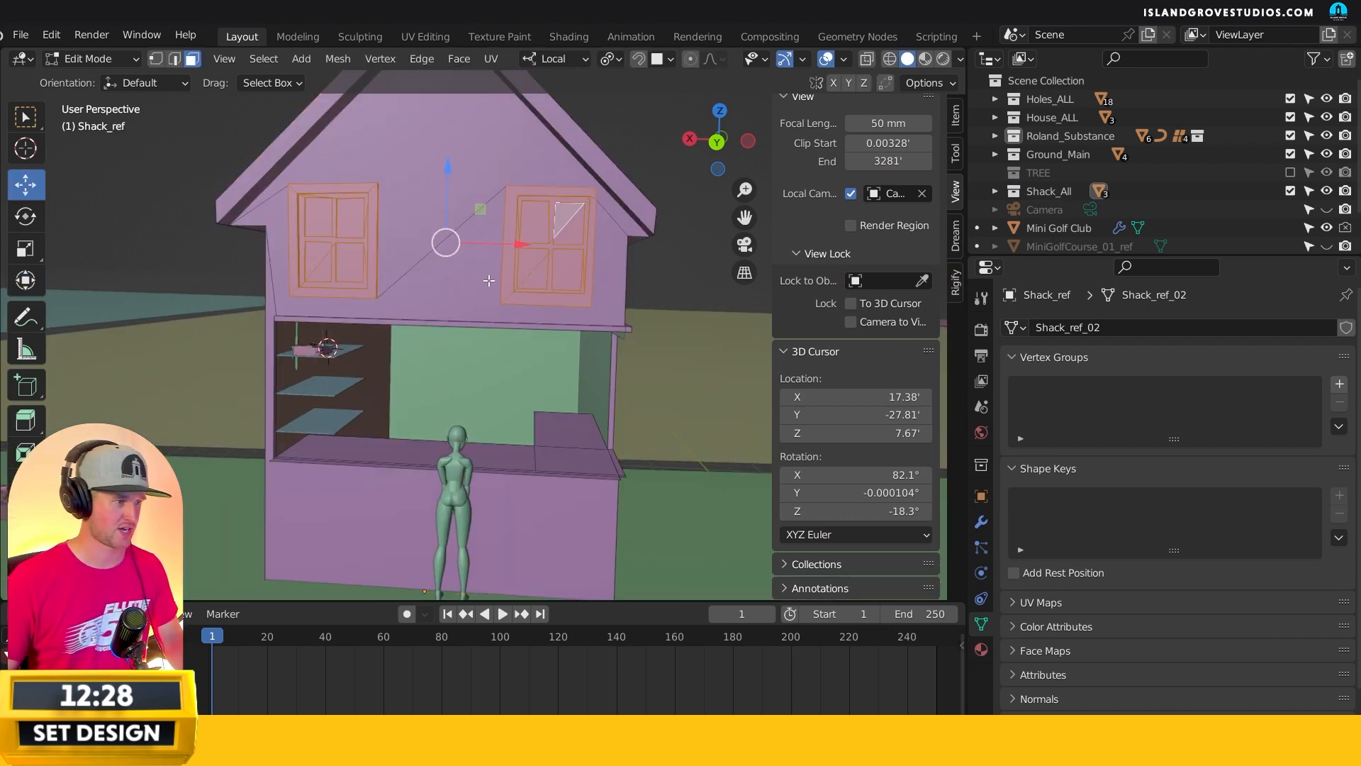
middle_drag(486, 270, 513, 285)
shift+middle_drag(463, 219, 515, 256)
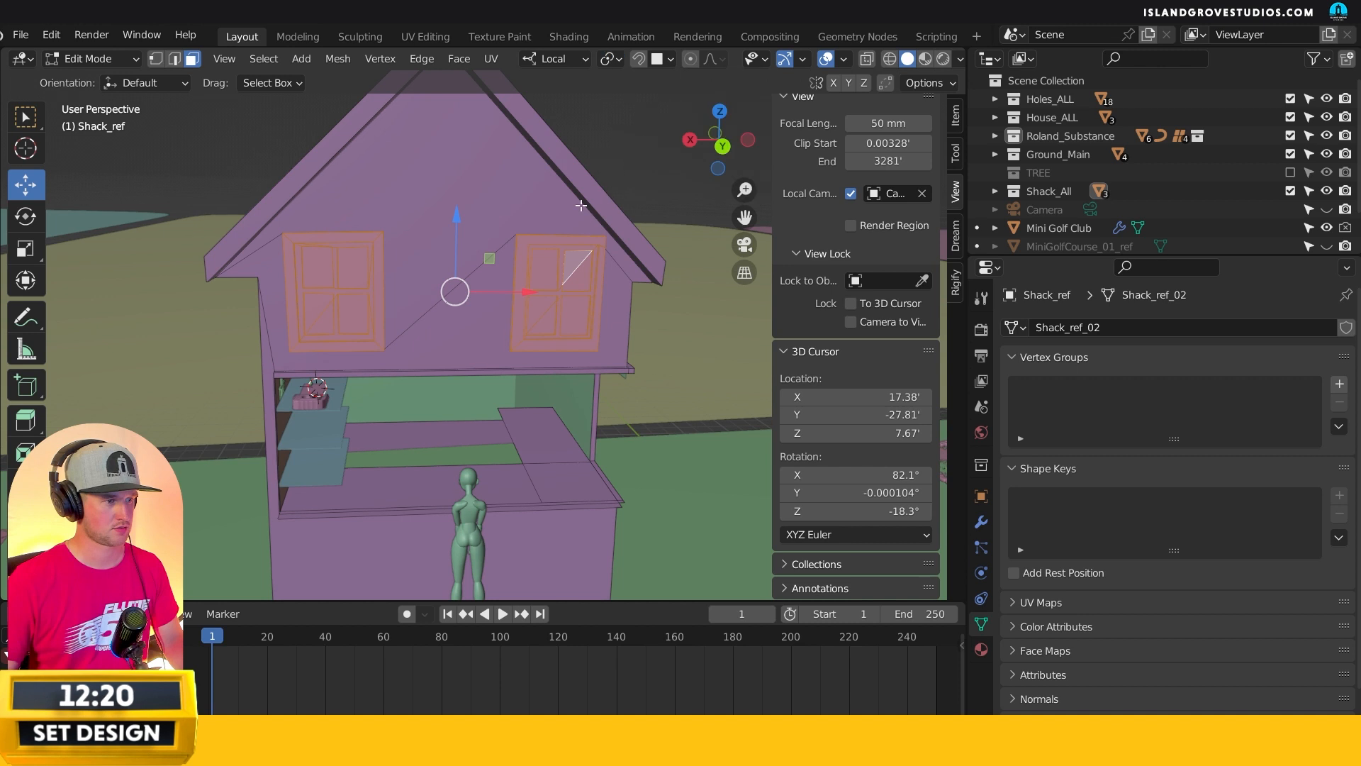
key(s)
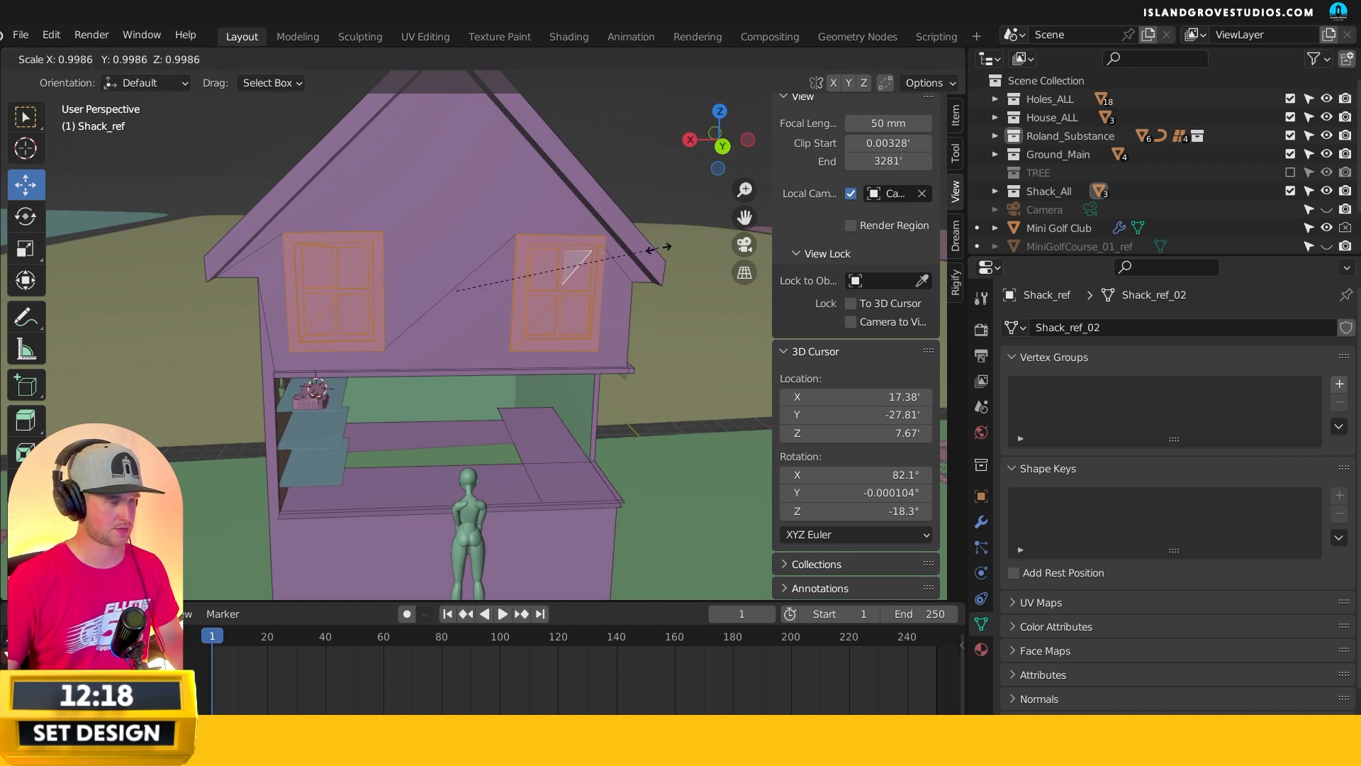
key(x)
right_click(578, 265)
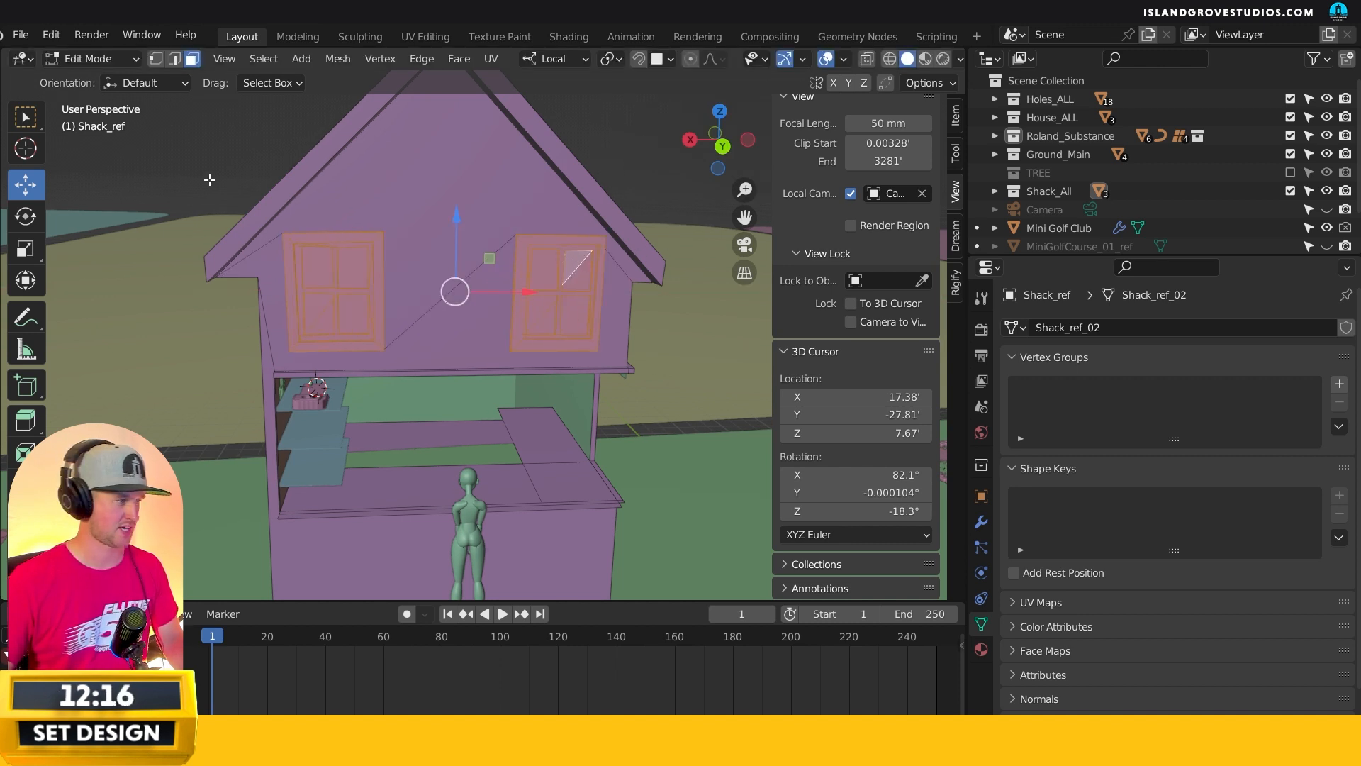
- Create a vertex group on the shack mesh, assign both selected windows to it, and reselect them through the group
middle_drag(412, 245, 414, 238)
middle_drag(712, 265, 708, 256)
scroll(709, 255, up, 2)
scroll(708, 255, down, 1)
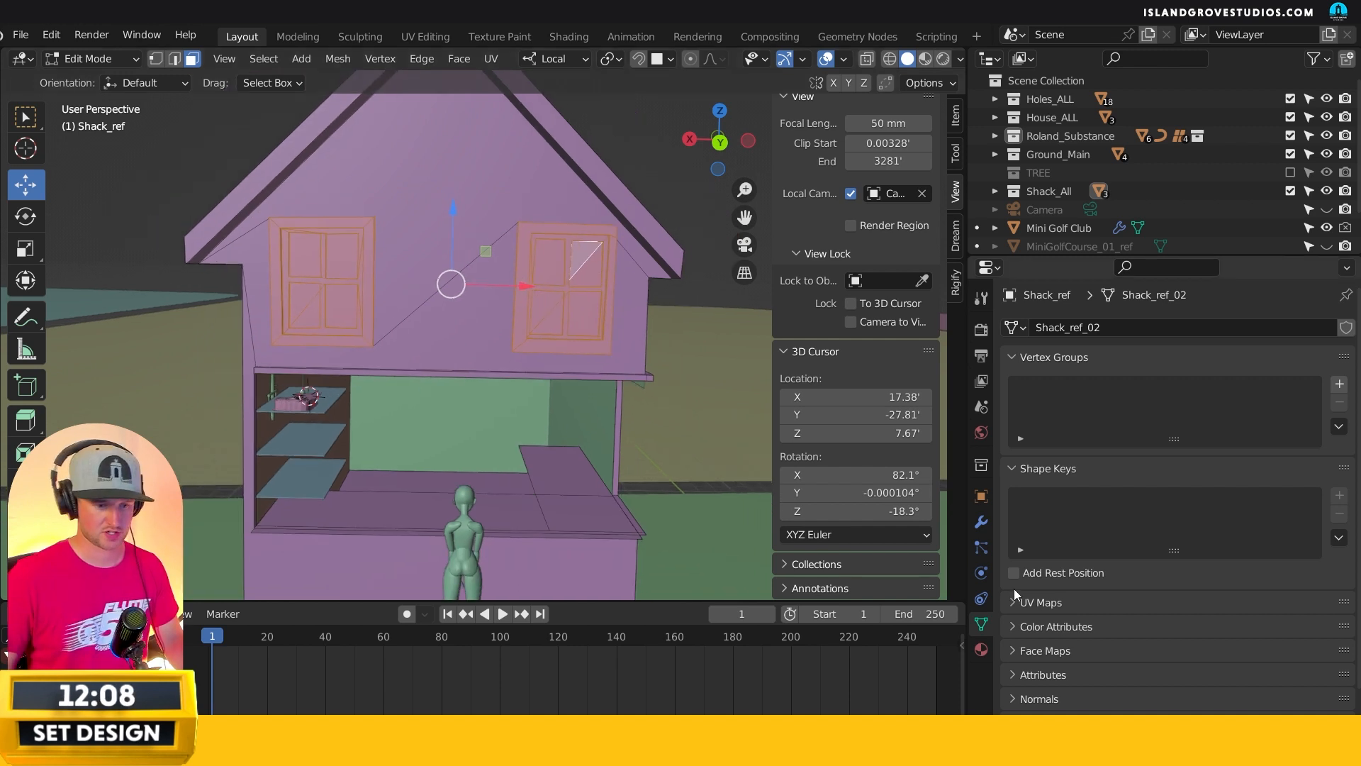
click(1340, 384)
click(1052, 501)
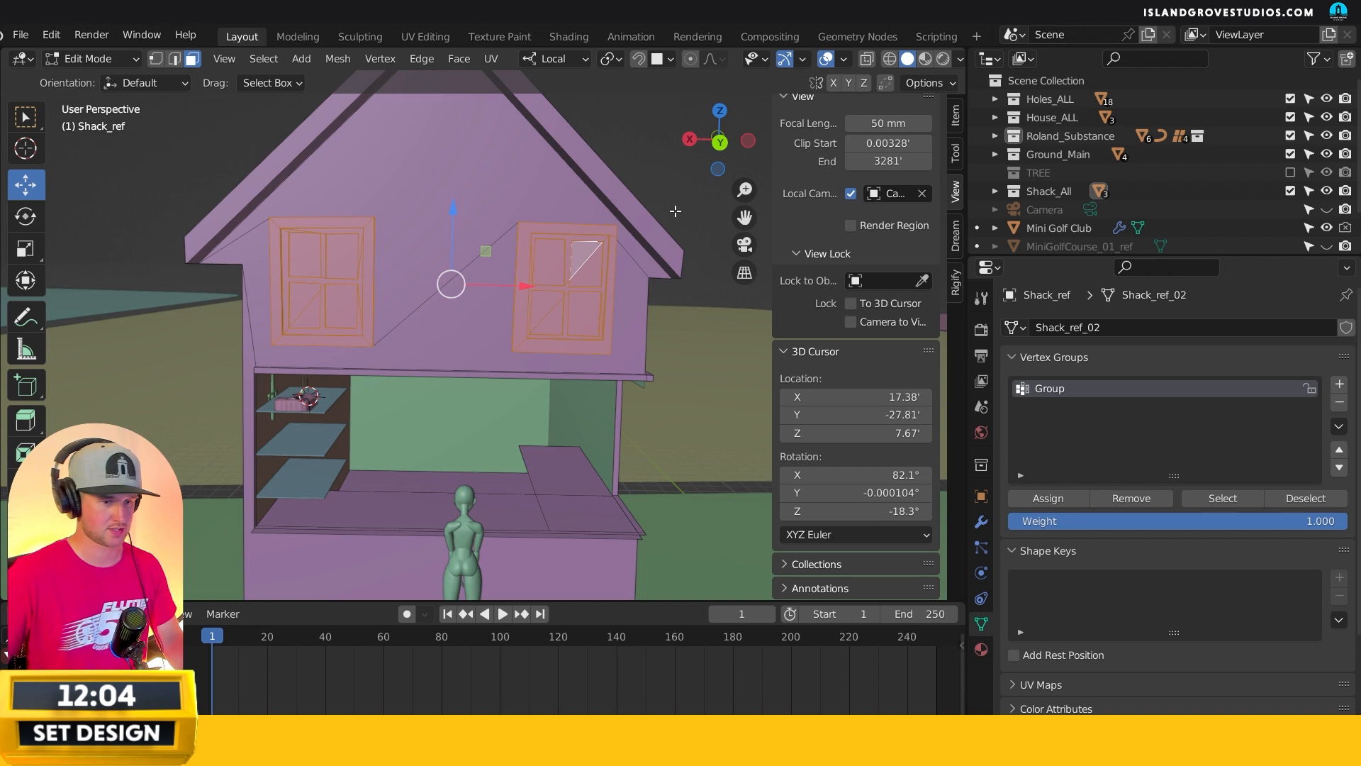
key(a)
key(alt+a)
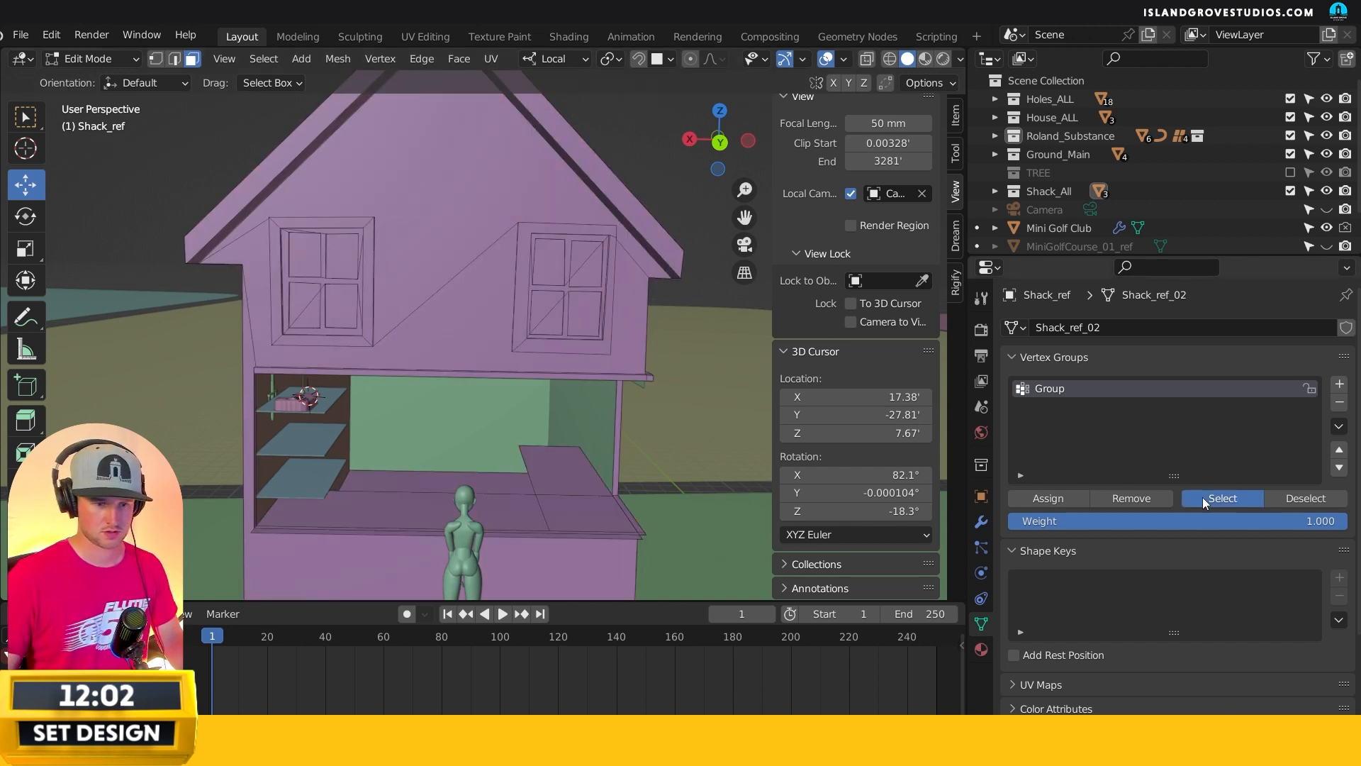
click(1202, 496)
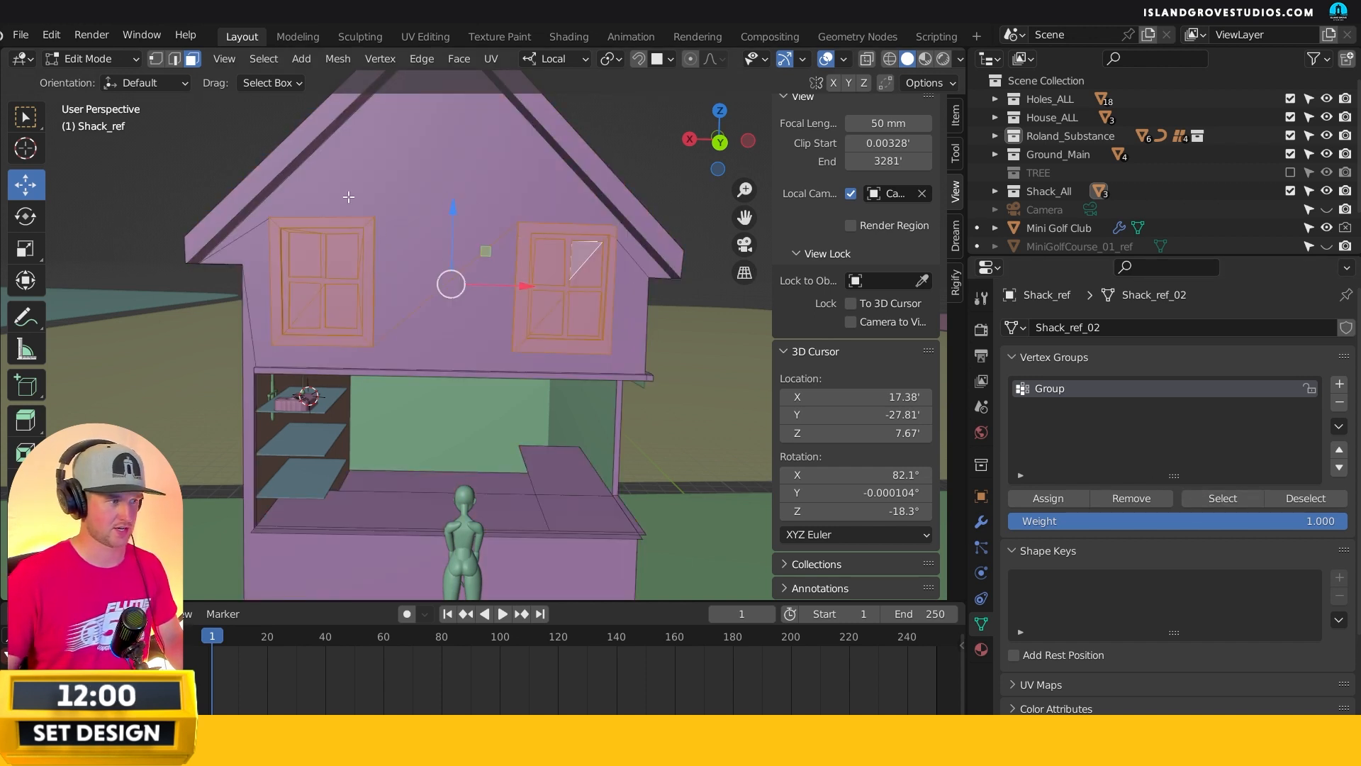
- Deselect the left-hand window with X-ray on and move the right-hand window inward along the facade
click(865, 61)
ctrl+drag(251, 204, 397, 358)
drag(637, 291, 599, 293)
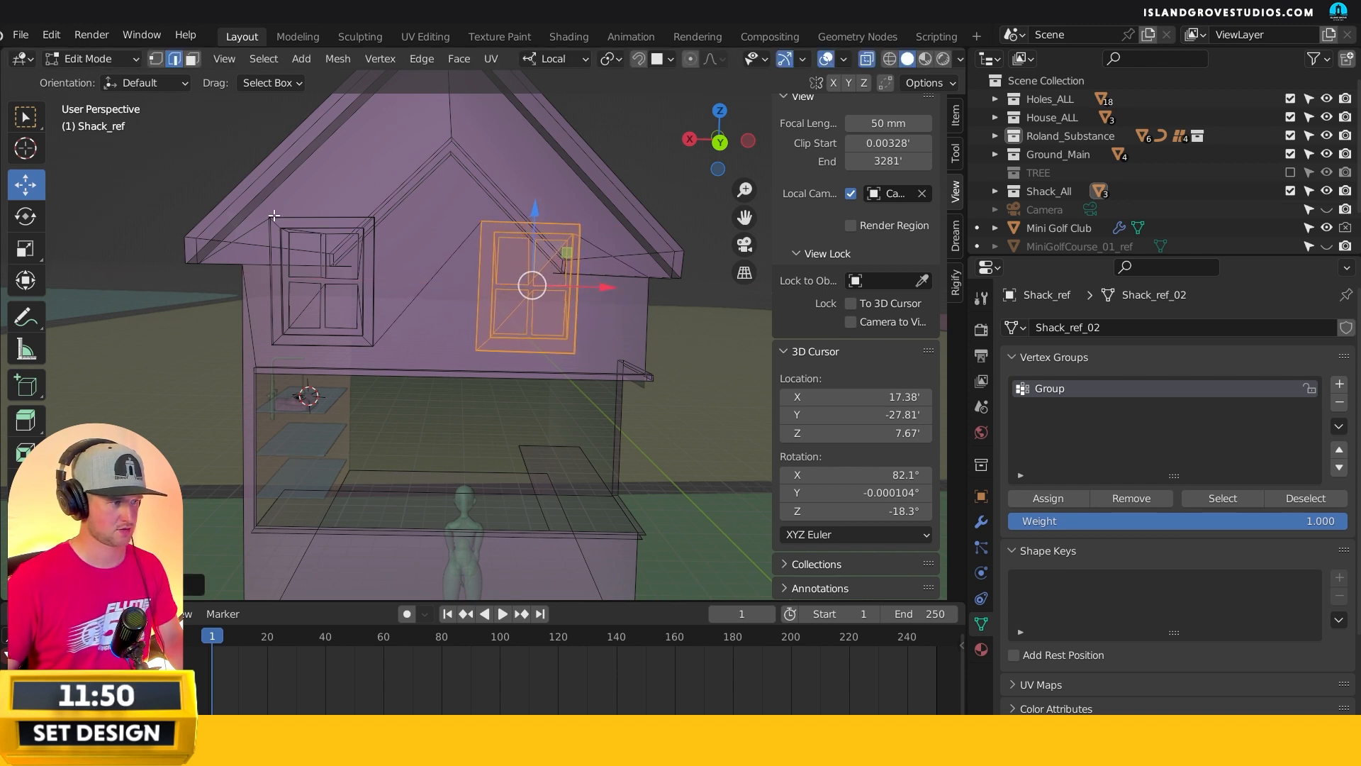
- Reselect the window group, deselect the right-hand window, and move the left-hand window inward before turning X-ray off
key(a)
key(a)
click(1221, 497)
ctrl+drag(464, 209, 594, 363)
drag(407, 282, 451, 283)
click(866, 60)
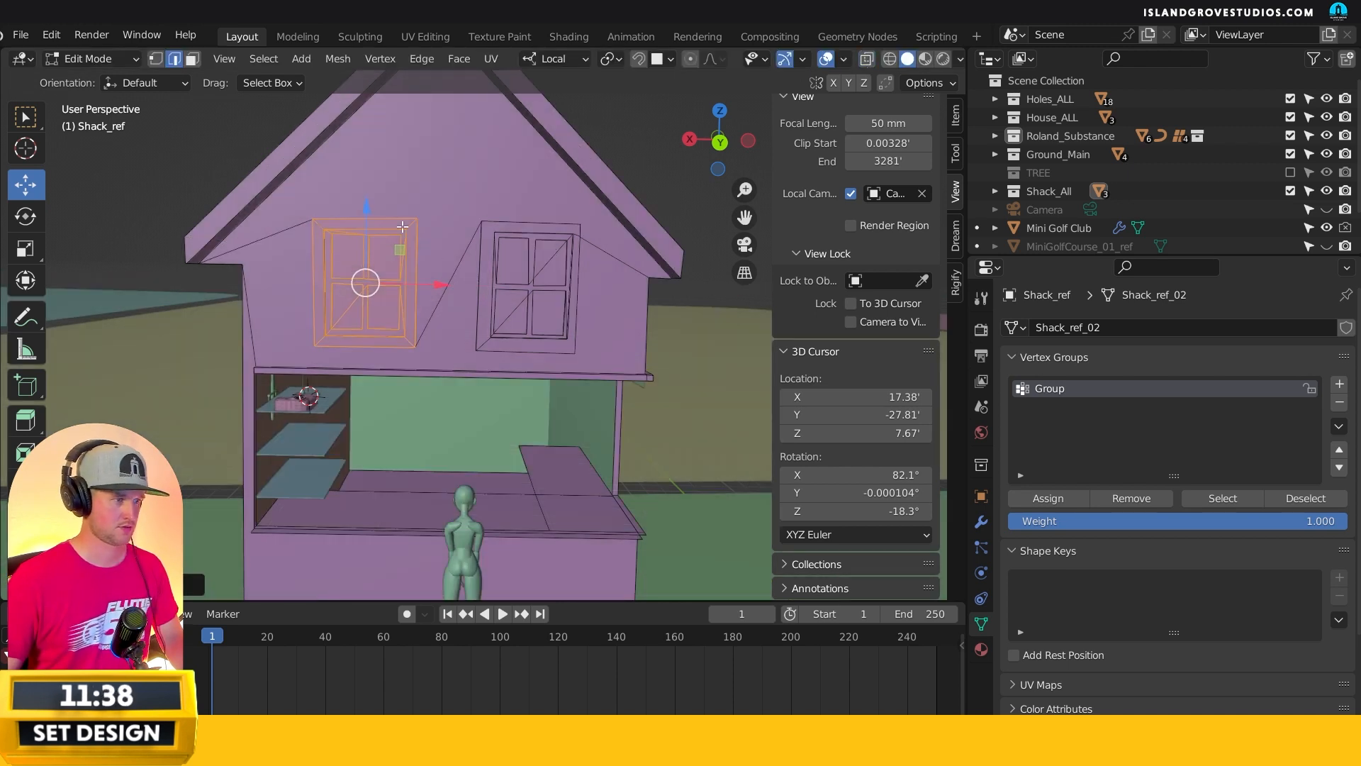
- Raise the left-hand window on the facade, enlarge it uniformly and nudge its sideways placement
drag(362, 193, 362, 174)
key(s)
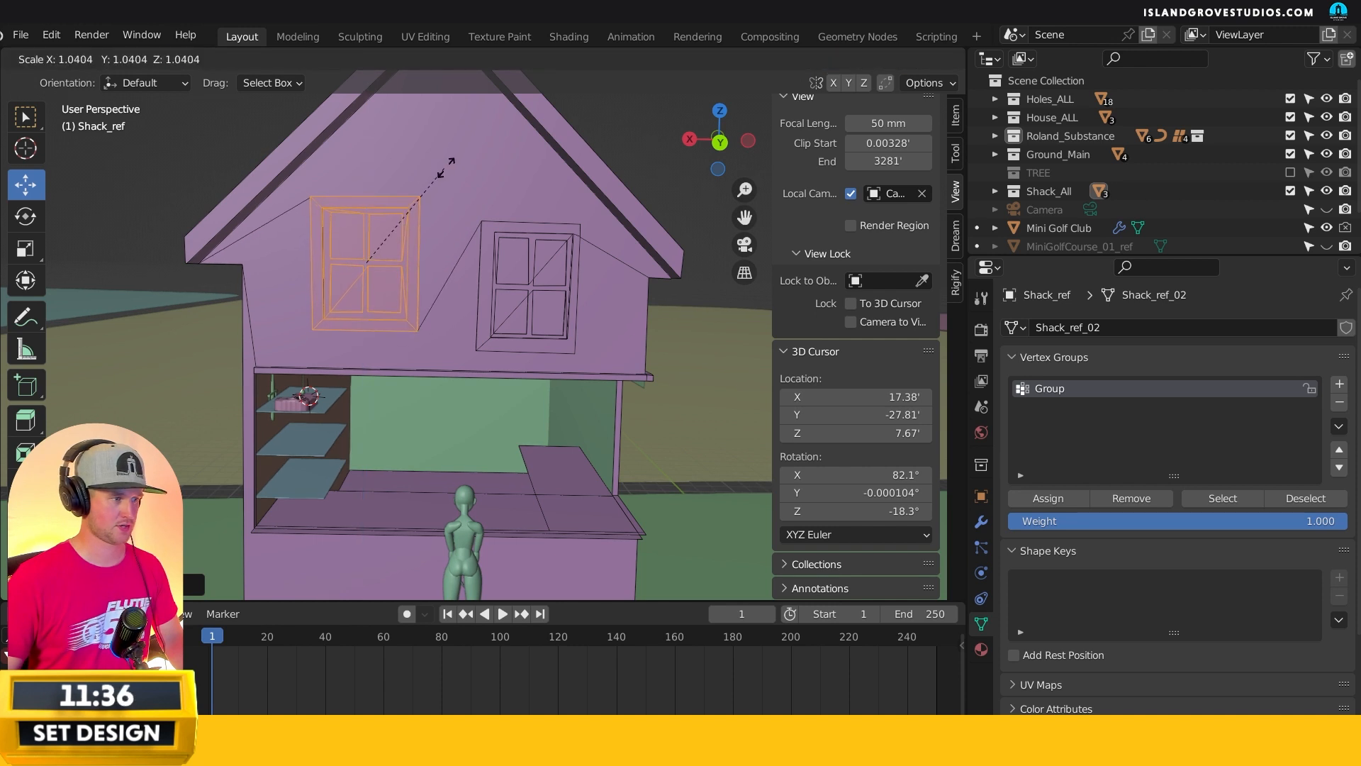
click(482, 152)
drag(435, 268, 433, 268)
- Isolate the right-hand window from the vertex group, scale it up to about 1.16 and raise it along Z
key(a)
key(a)
click(1222, 501)
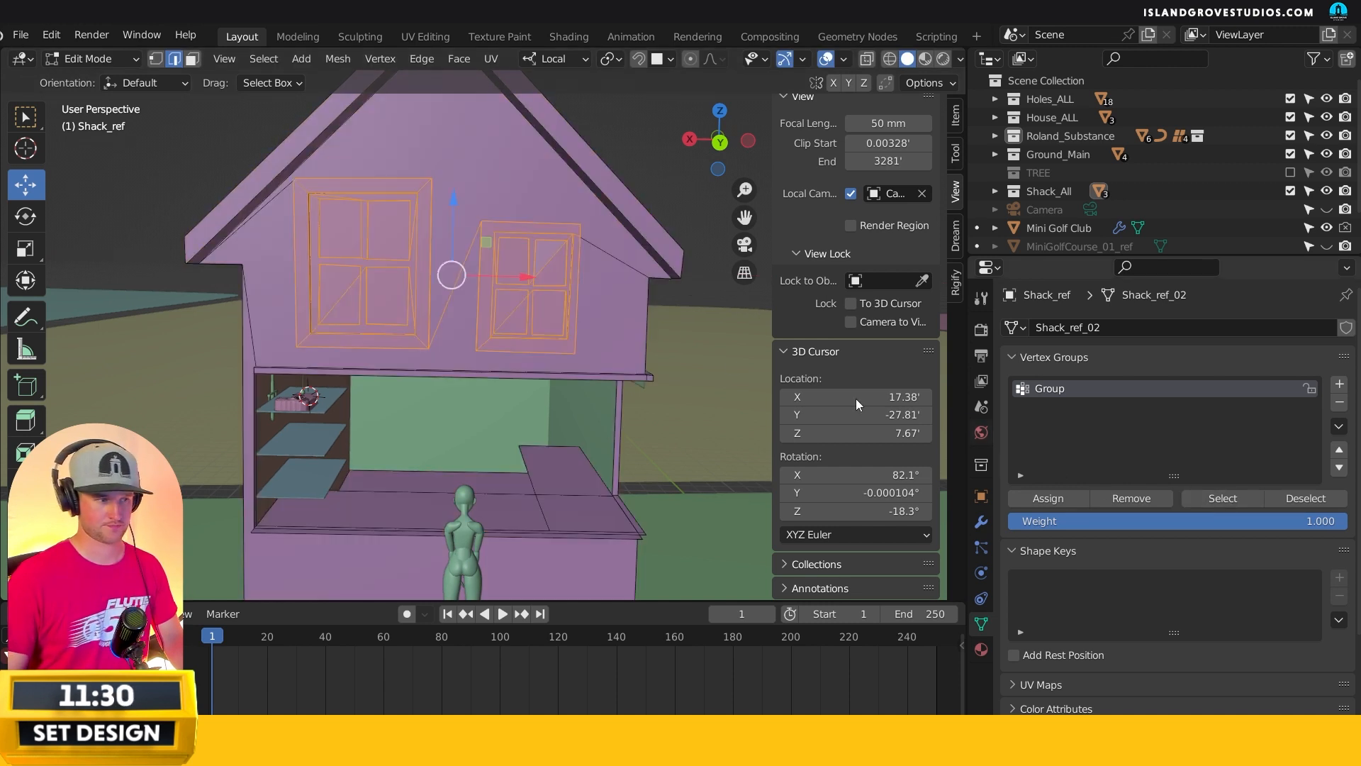
drag(257, 163, 454, 366)
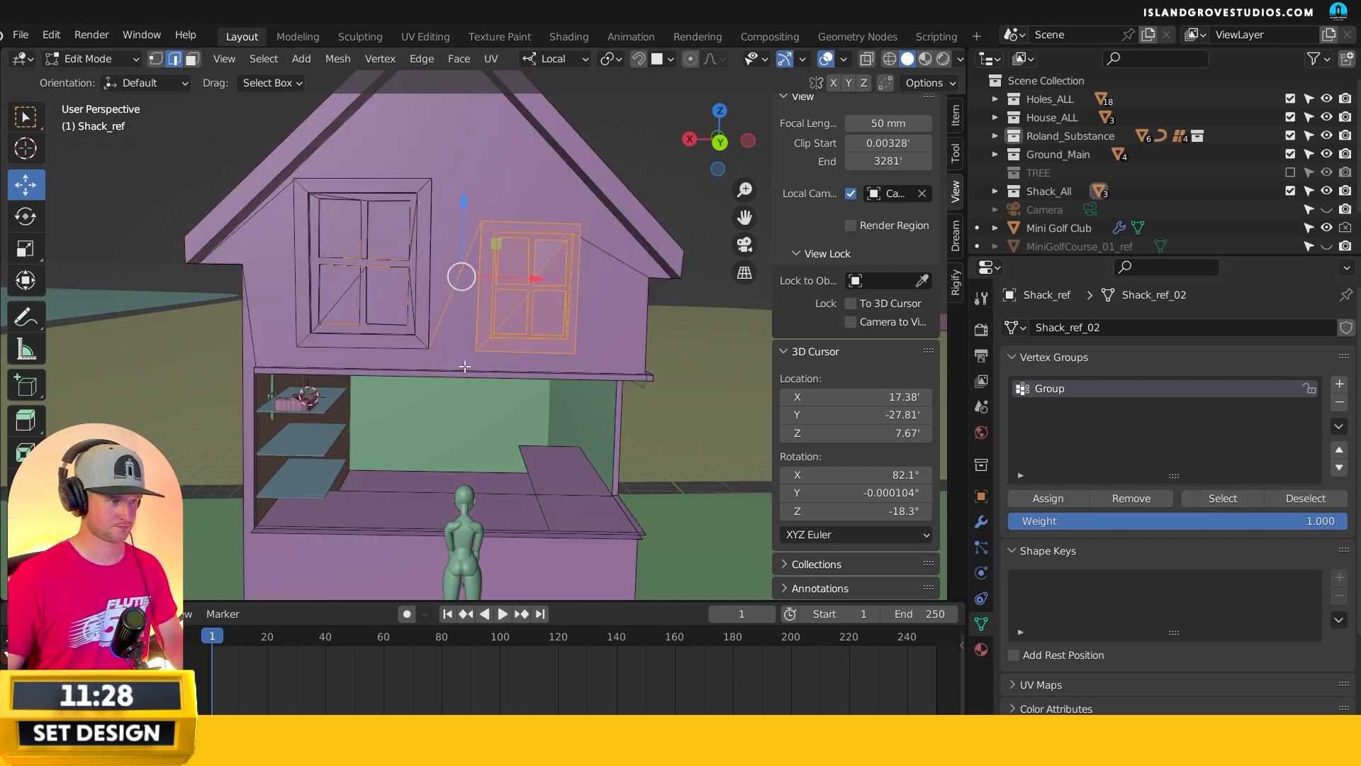
click(866, 59)
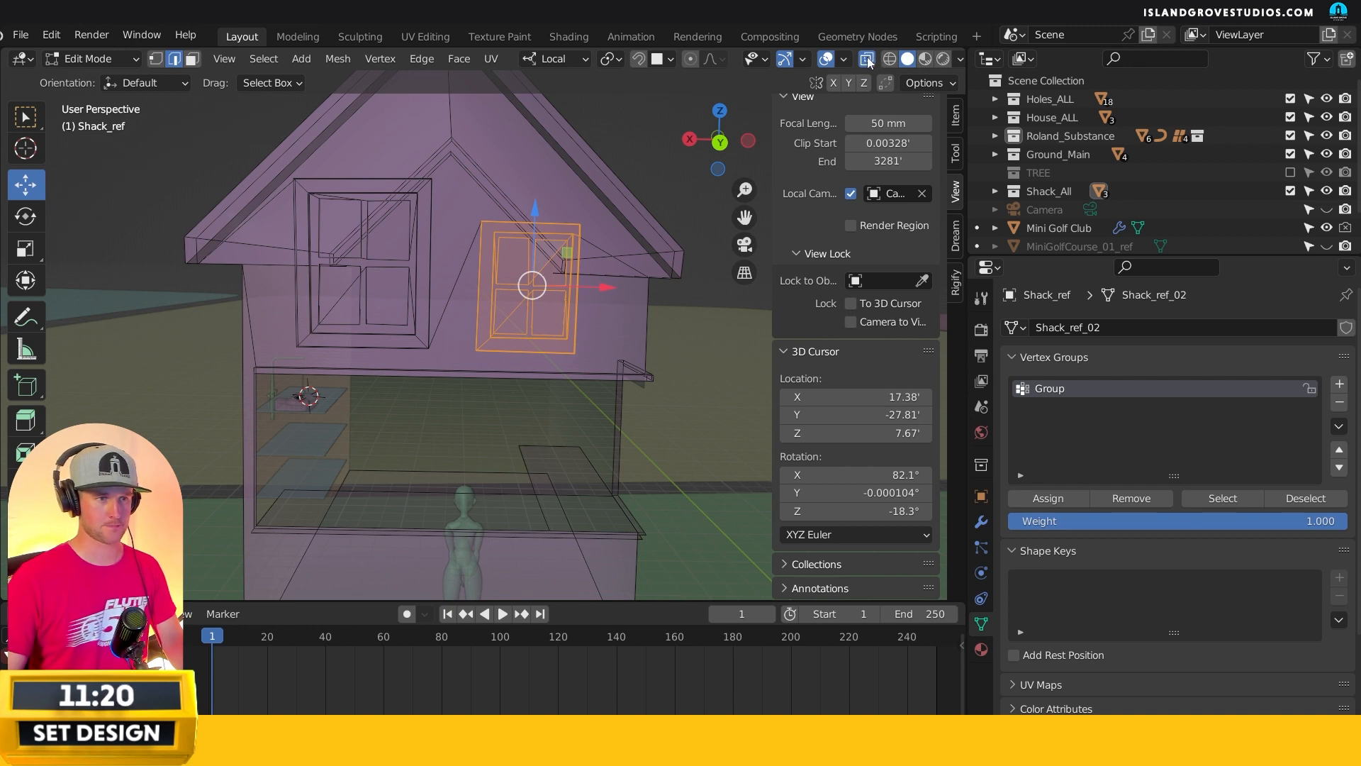
click(867, 59)
key(s)
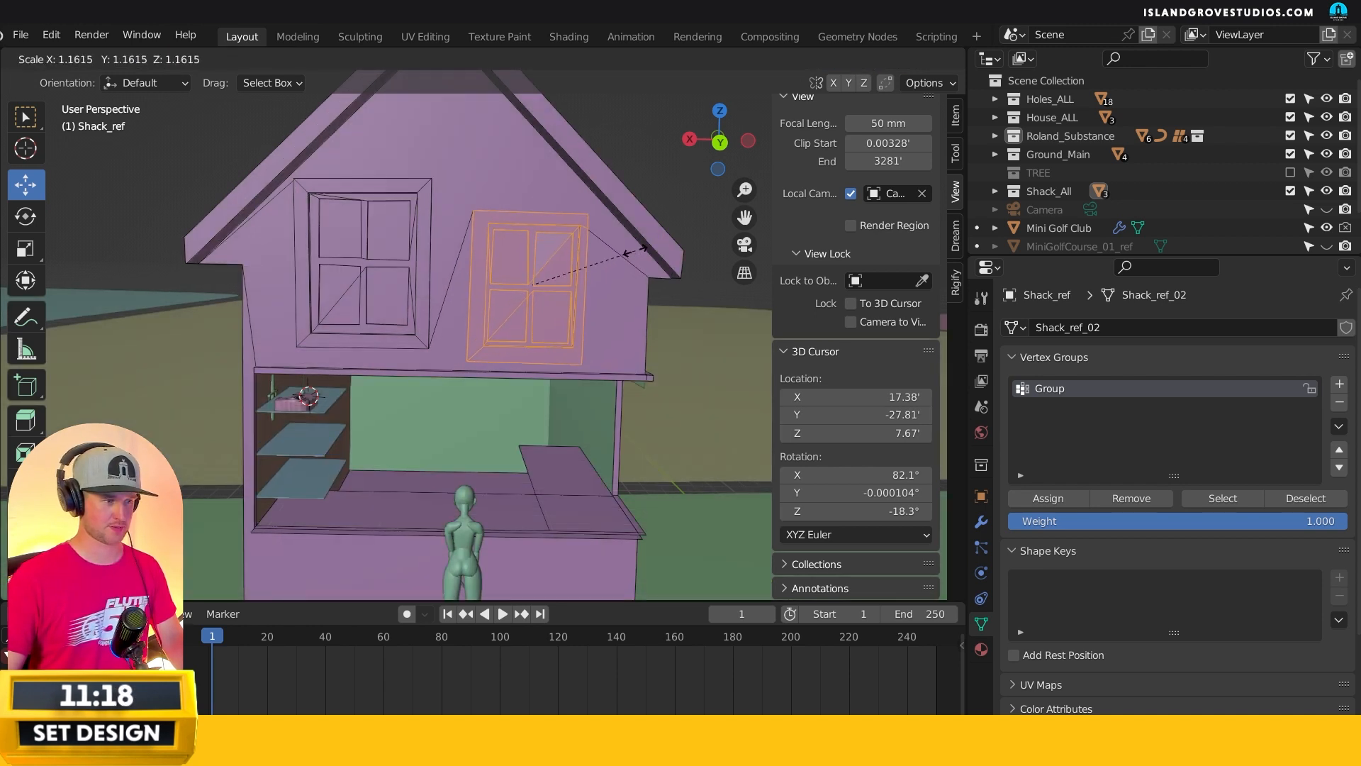
click(635, 249)
key(g)
key(z)
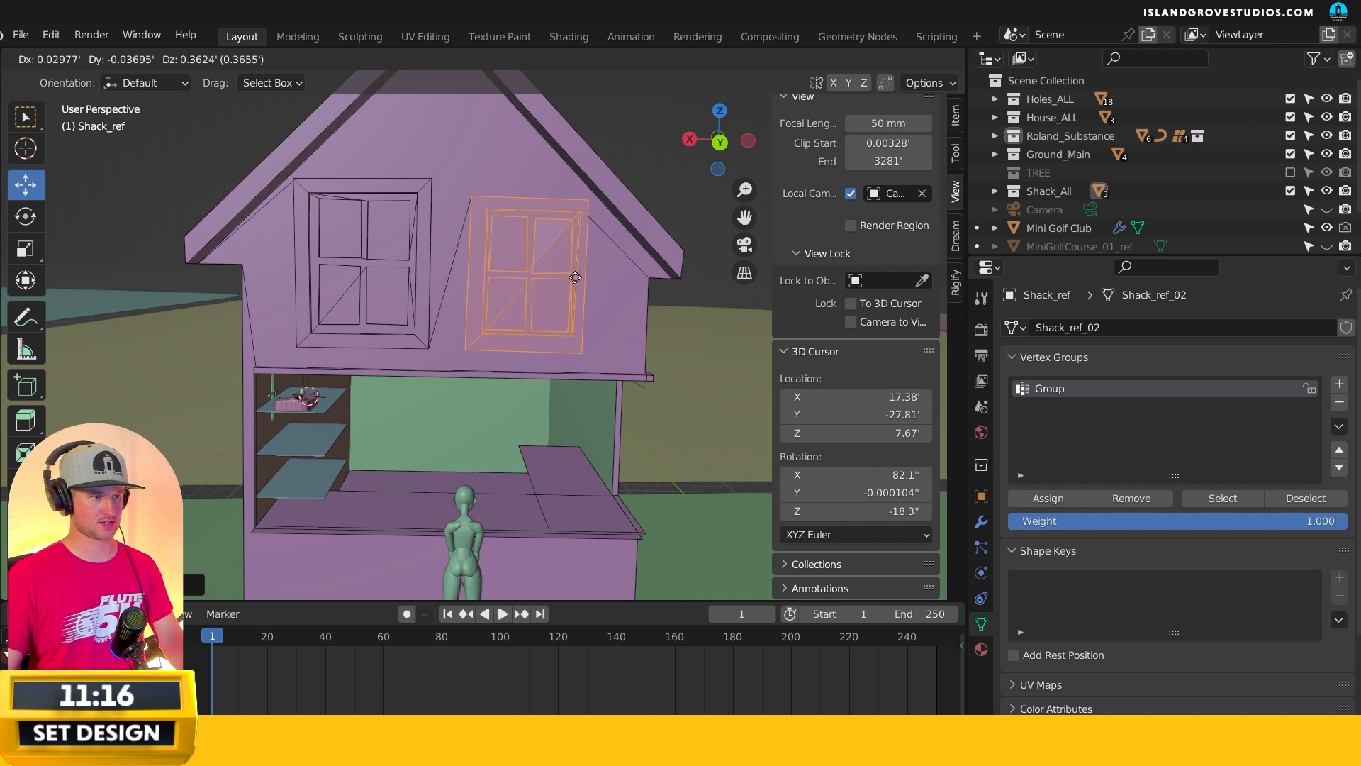
click(592, 262)
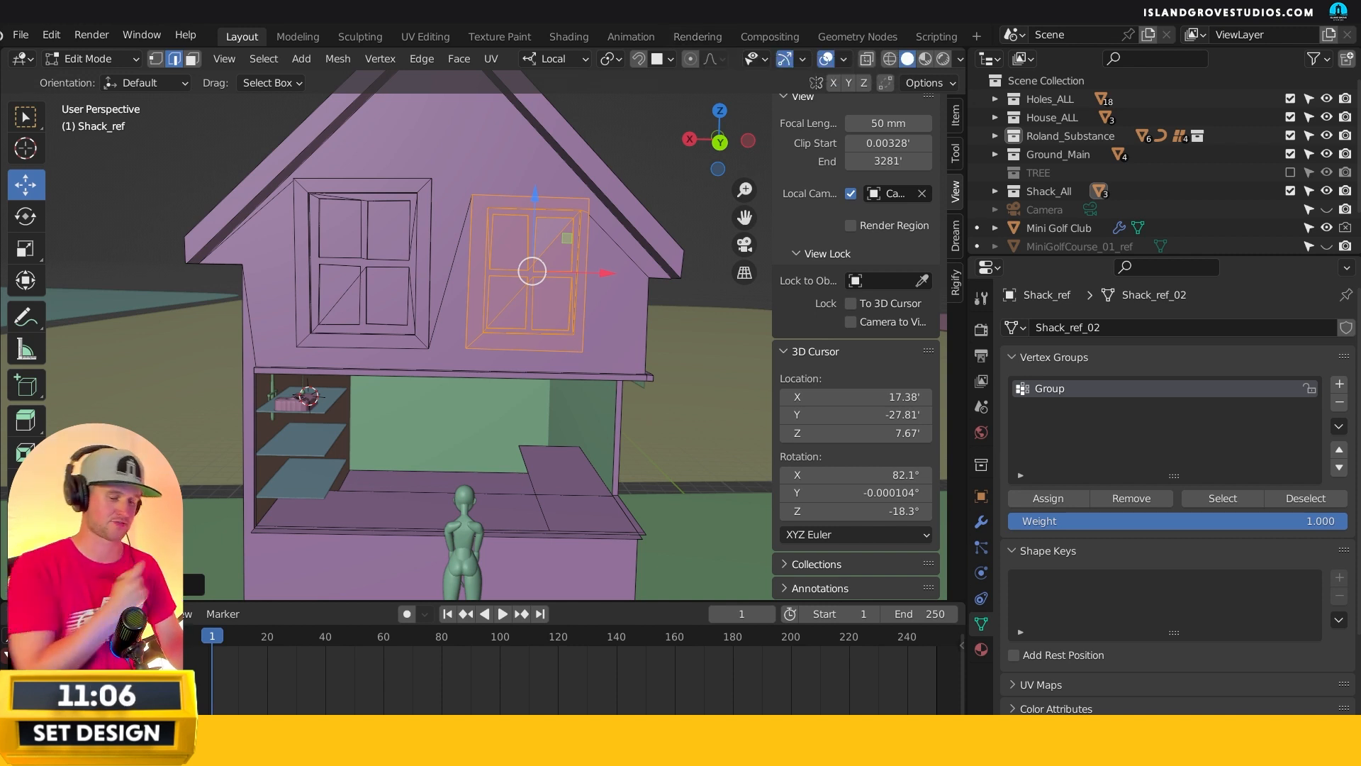
- Return to Object Mode, frame BezierCircle from the Roland_Substance collection and examine the character's glasses up close
click(312, 406)
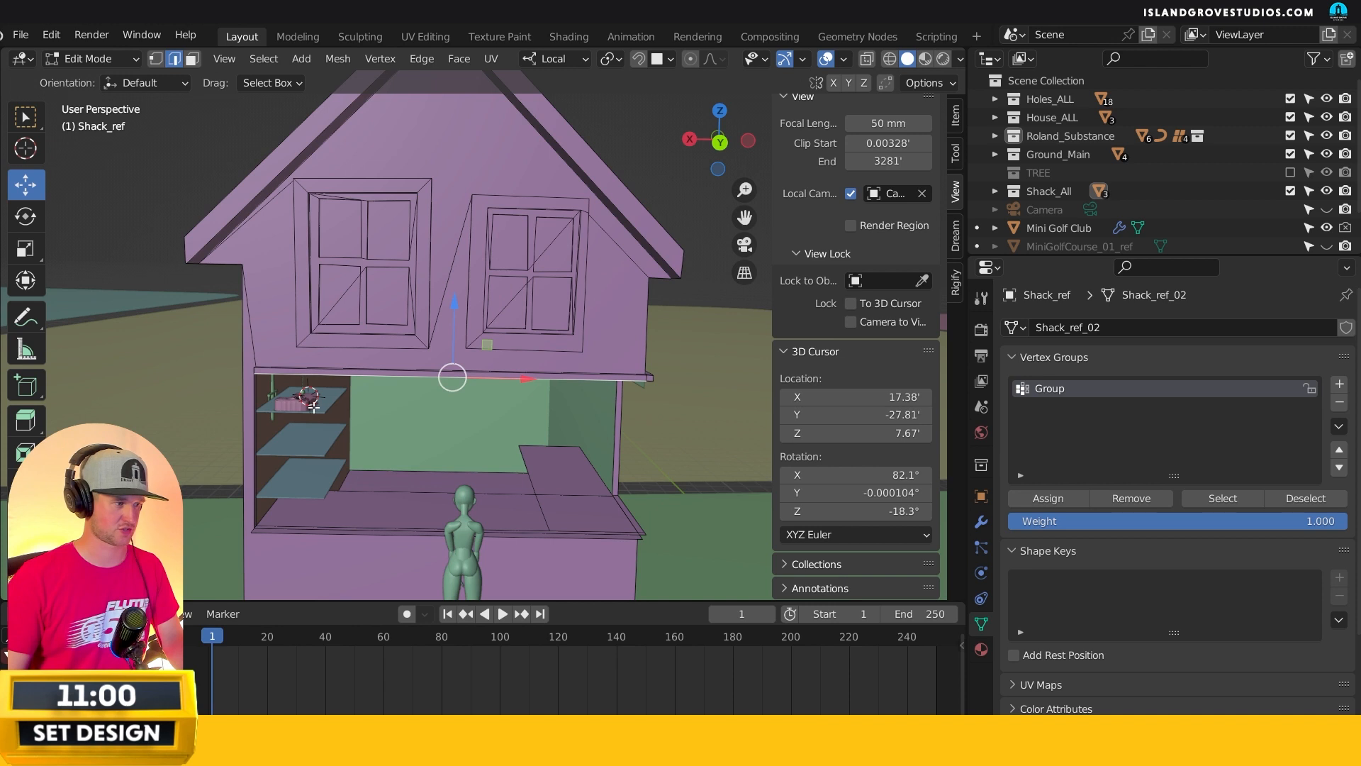
key(Tab)
click(301, 403)
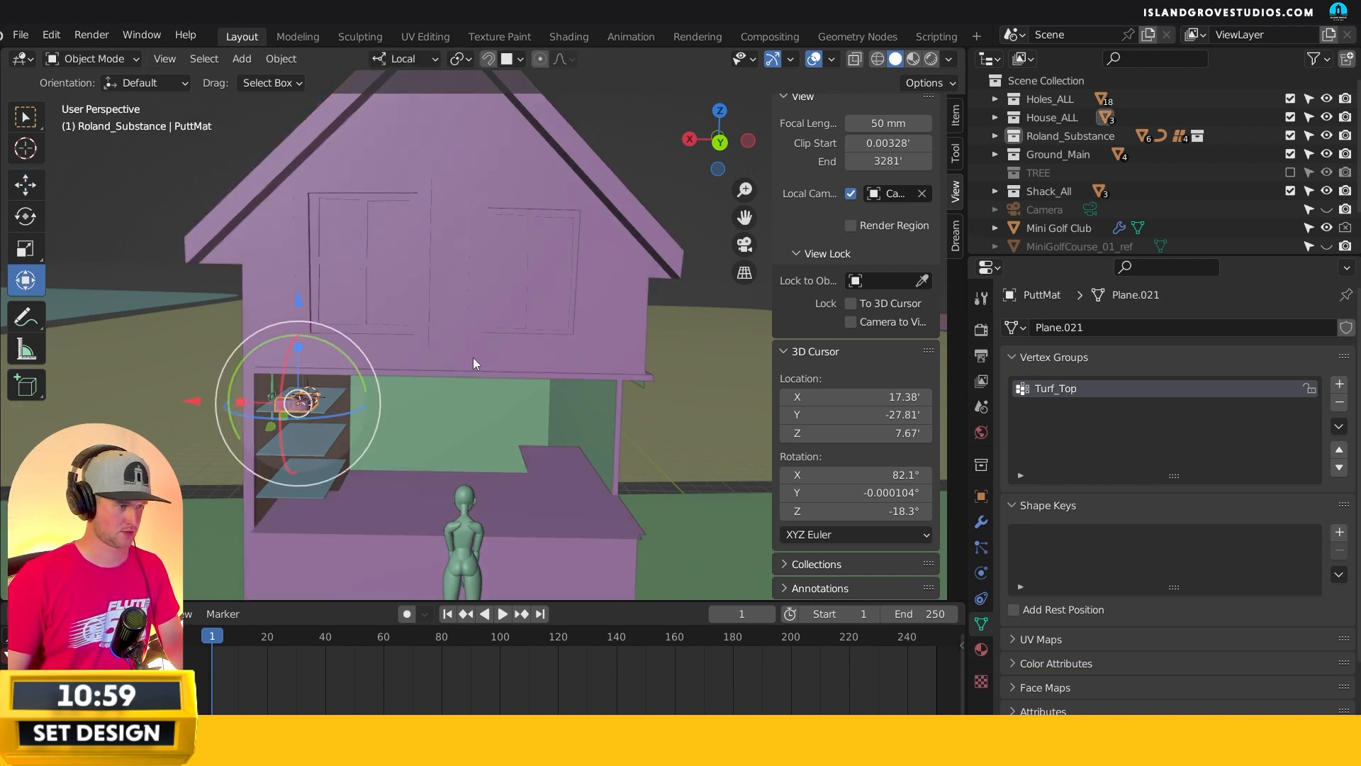
click(997, 136)
click(1071, 173)
key(KP_Decimal)
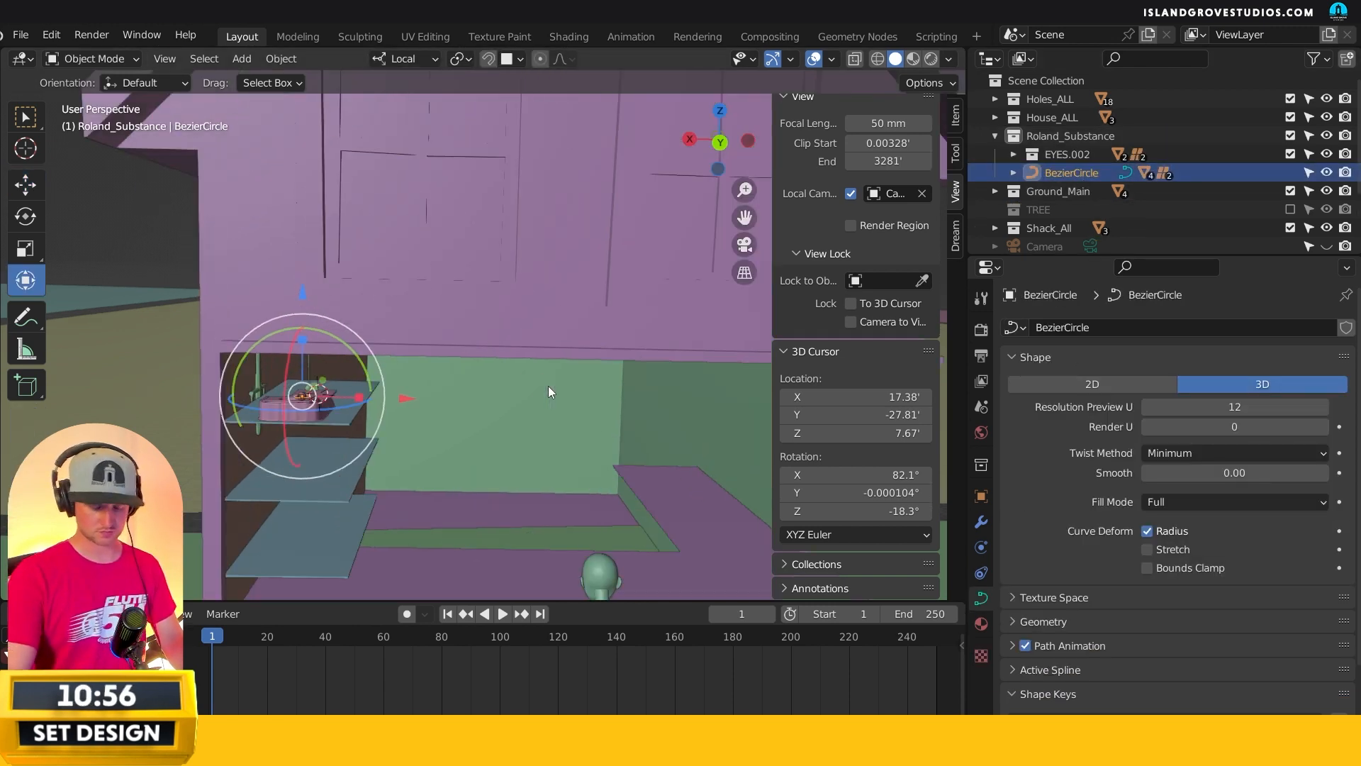
click(516, 326)
key(KP_Decimal)
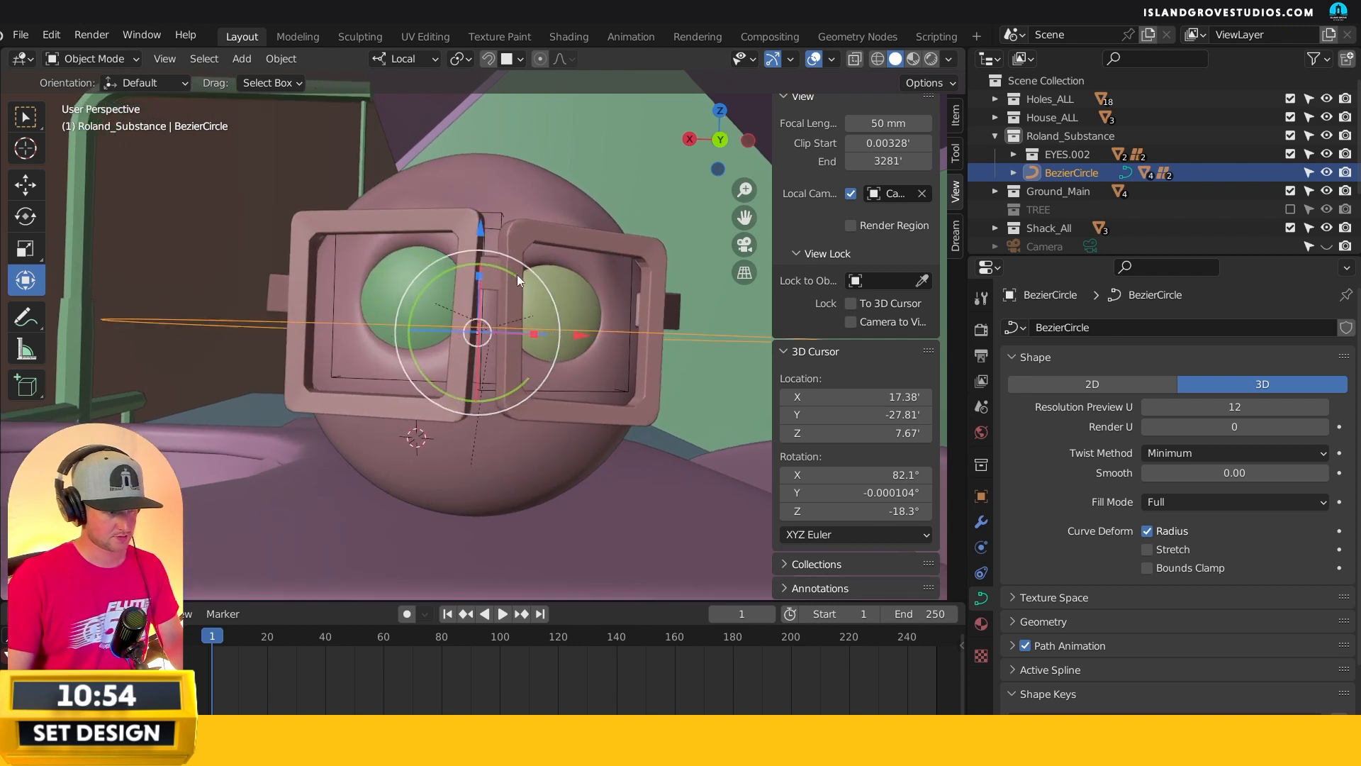
scroll(529, 286, down, 3)
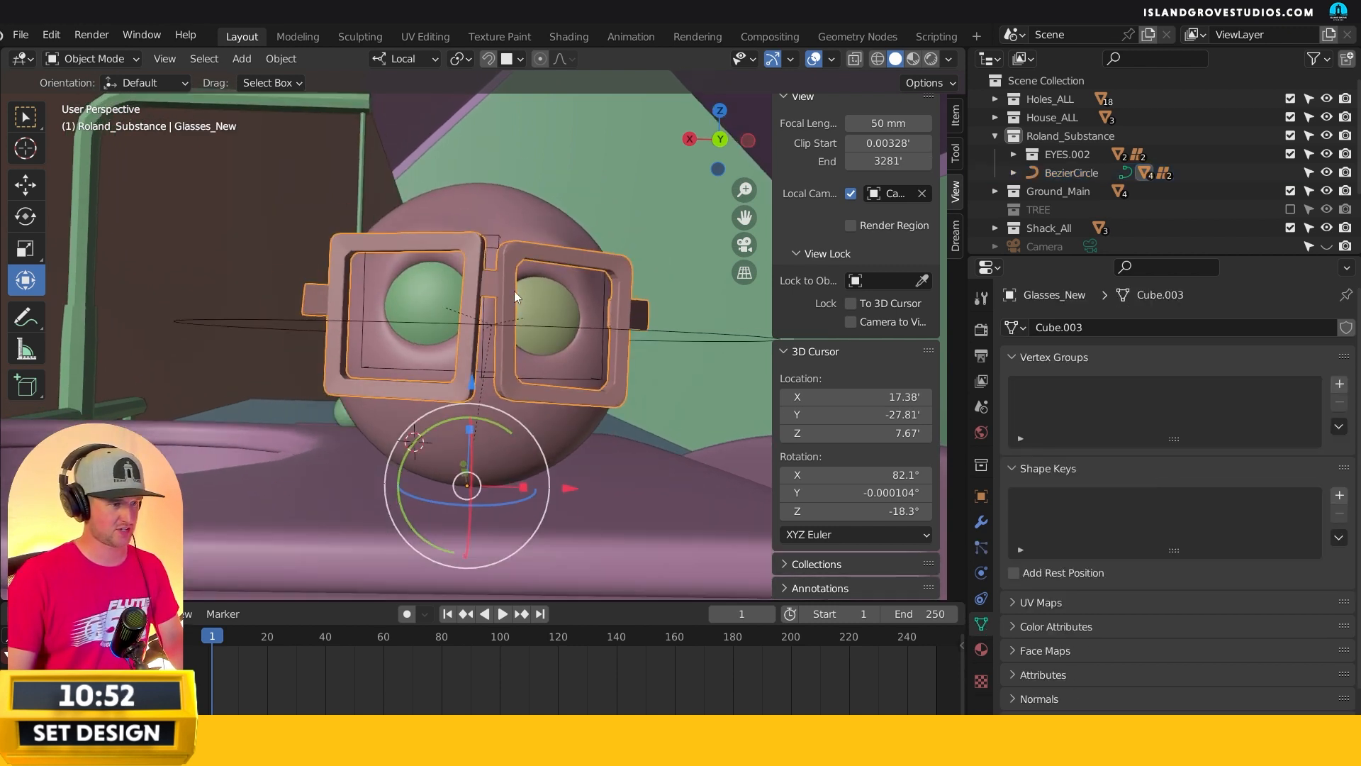
scroll(516, 294, down, 3)
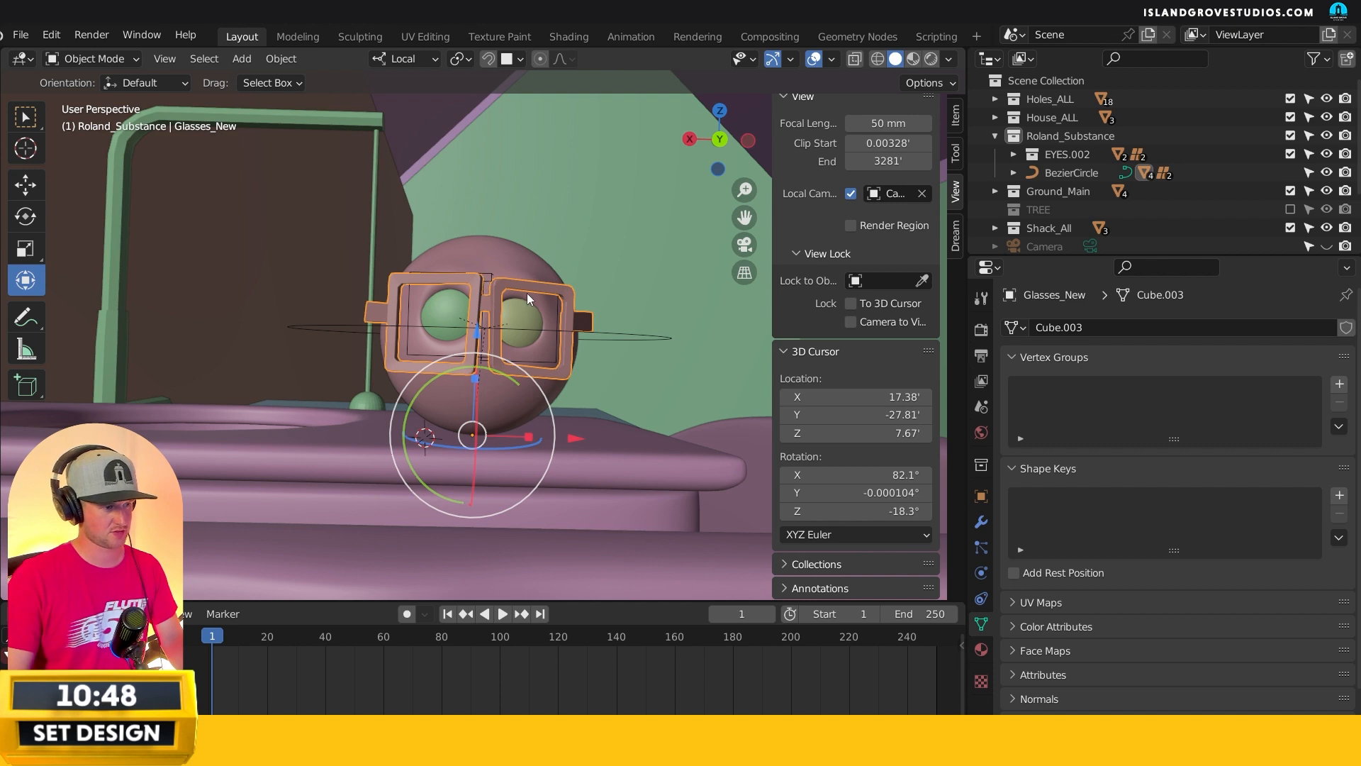
scroll(526, 292, up, 3)
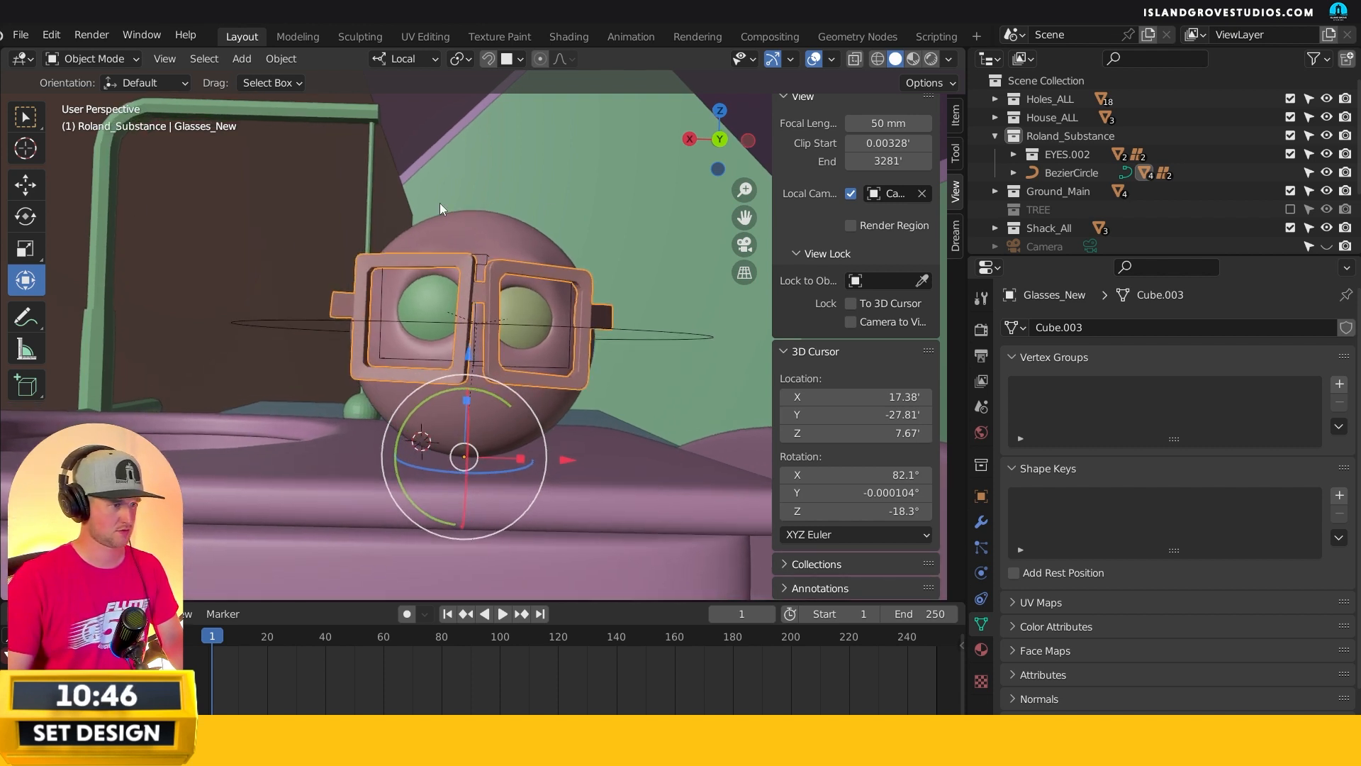
- Sketch annotation strokes along the frames and bridge of the character's glasses, erase them, and return to the selection tool
click(434, 171)
click(361, 410)
click(25, 316)
drag(360, 255, 602, 253)
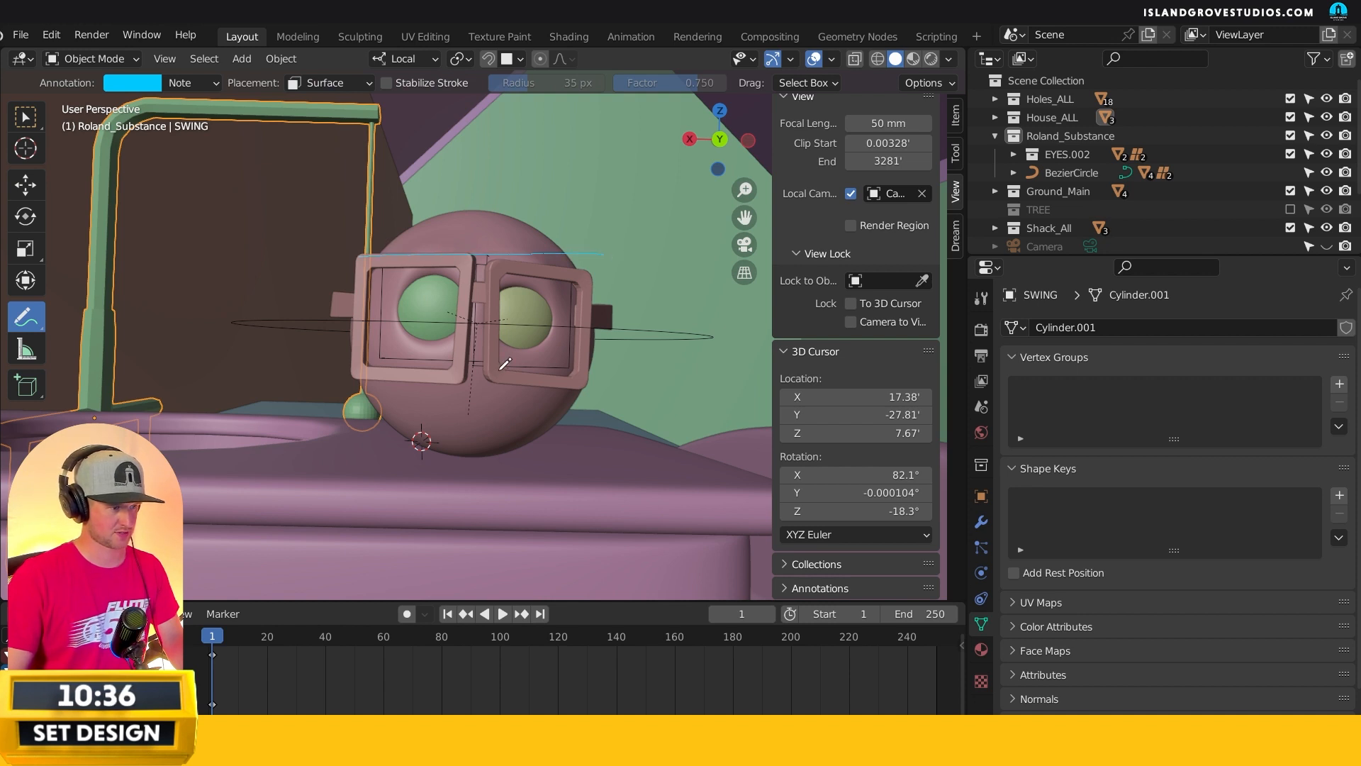
drag(565, 386, 462, 381)
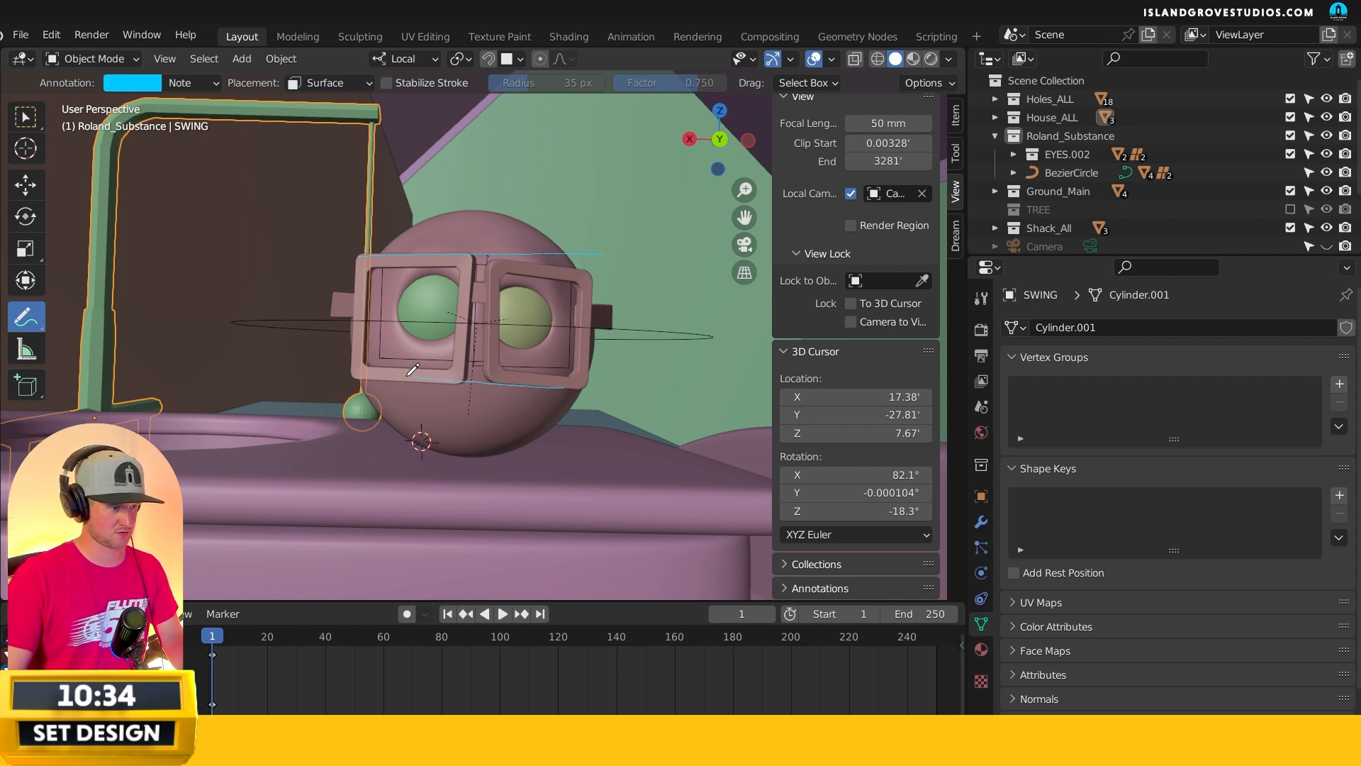
drag(488, 257, 483, 367)
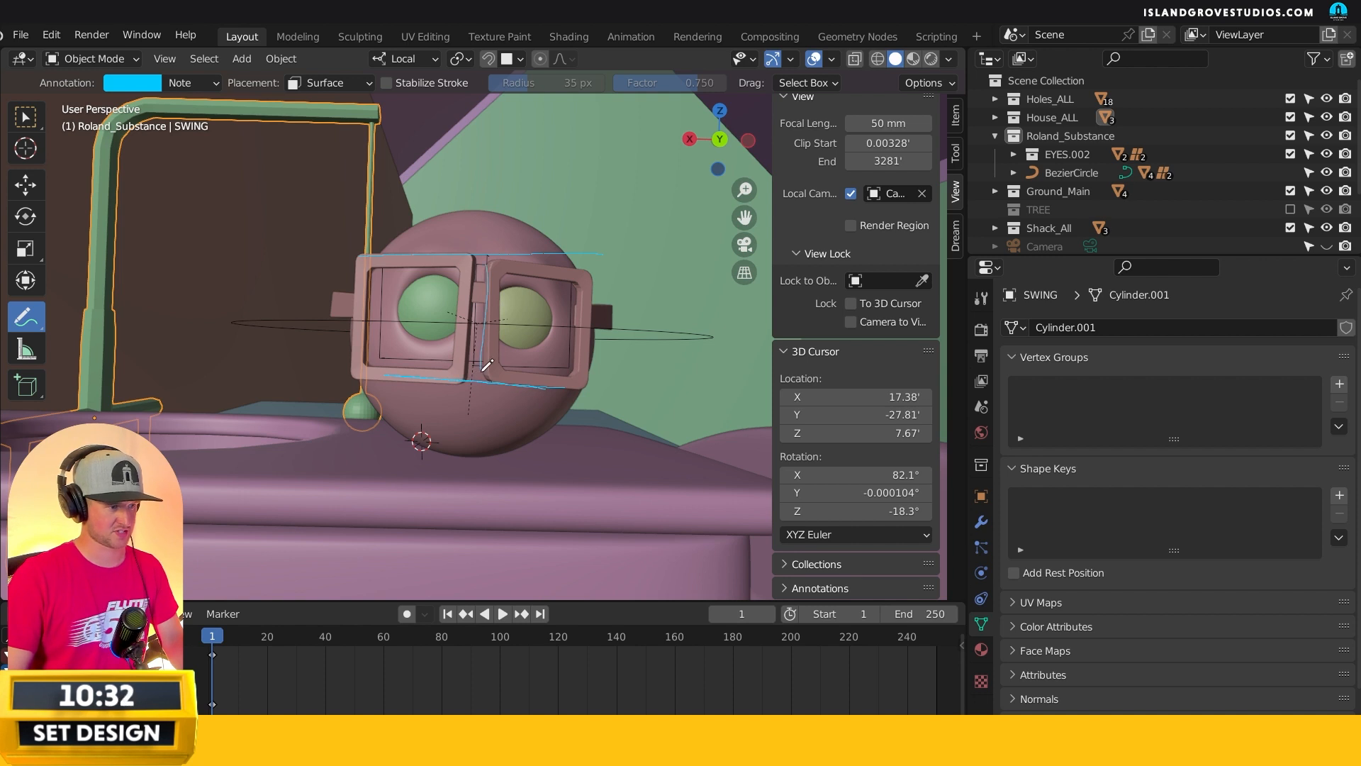
mouse_move(495, 291)
ctrl+mouse_down()
mouse_move(470, 253)
mouse_move(516, 270)
mouse_move(485, 376)
mouse_move(486, 335)
ctrl+mouse_up()
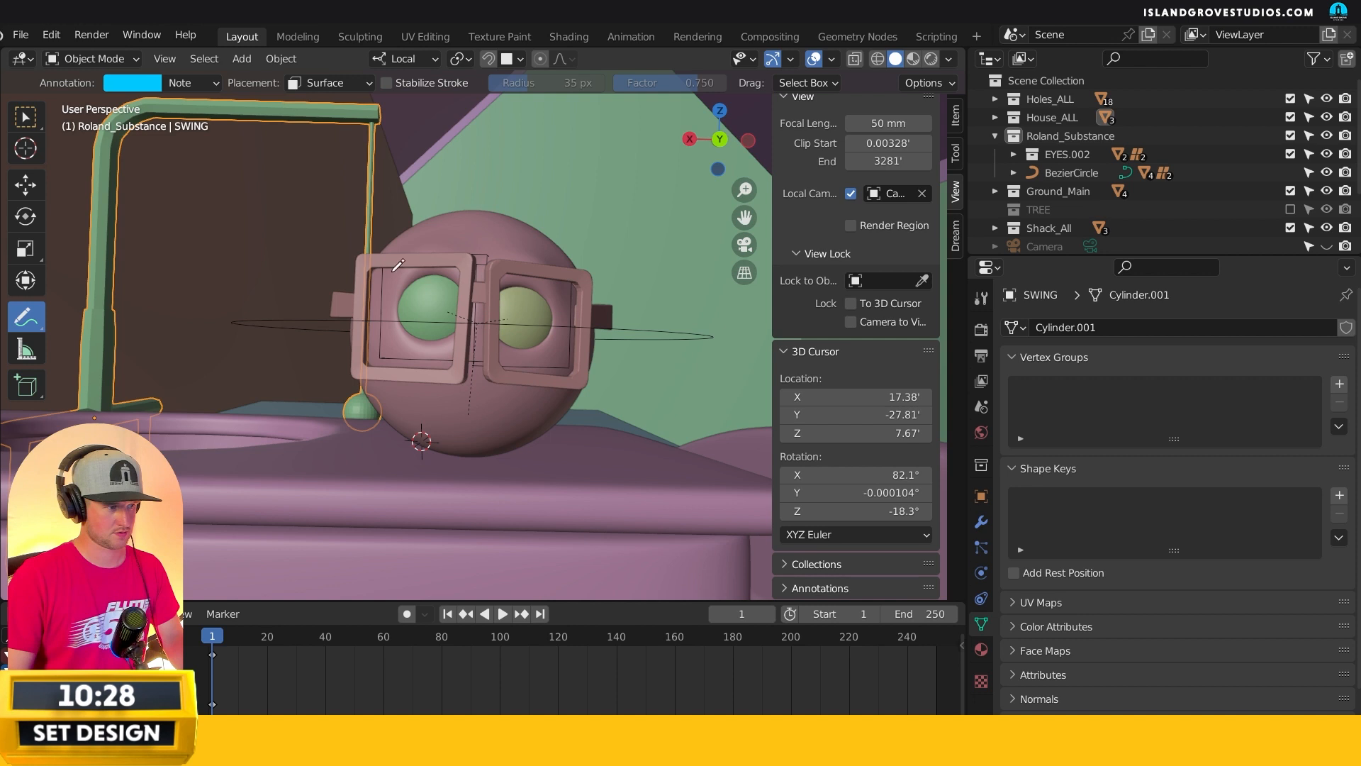
mouse_move(364, 255)
mouse_down()
mouse_move(469, 253)
mouse_move(487, 374)
mouse_up()
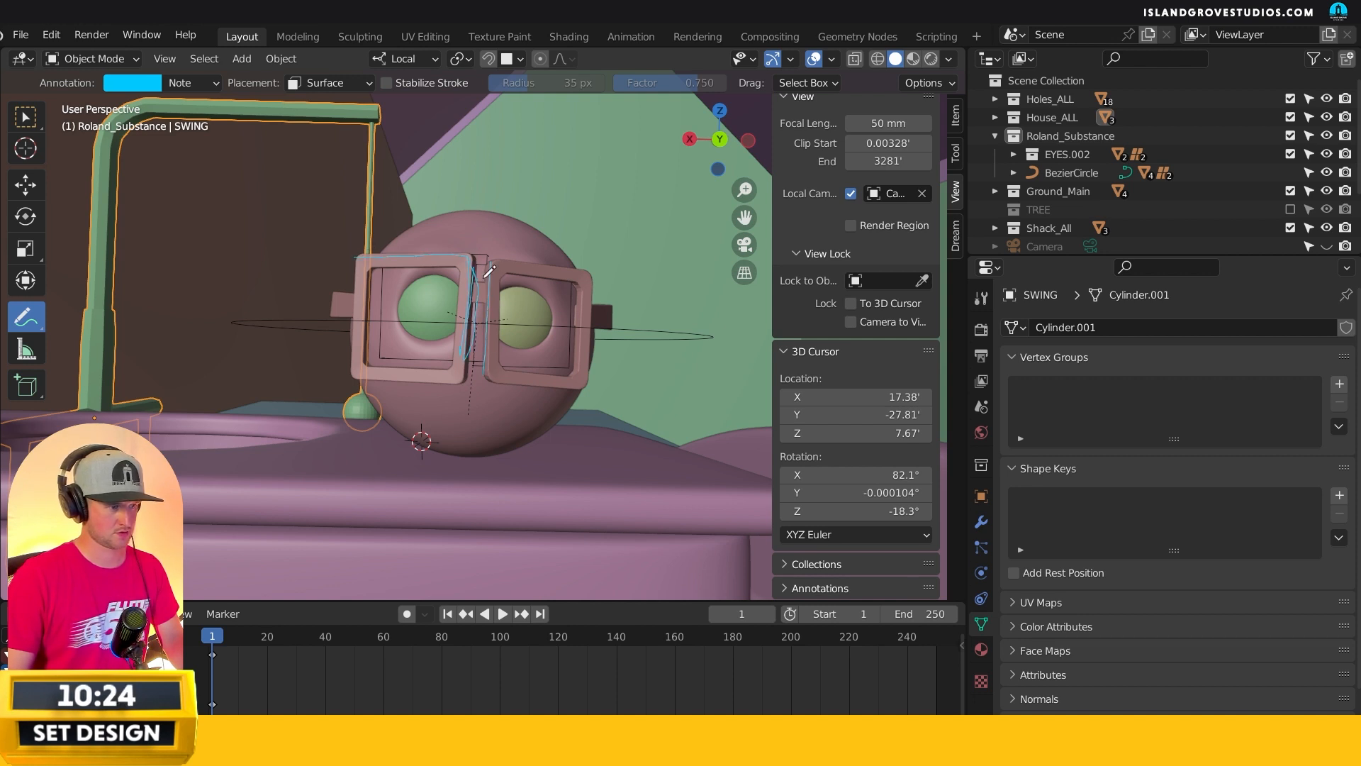
mouse_move(496, 280)
ctrl+mouse_down()
mouse_move(510, 243)
mouse_move(413, 304)
mouse_move(500, 377)
ctrl+mouse_up()
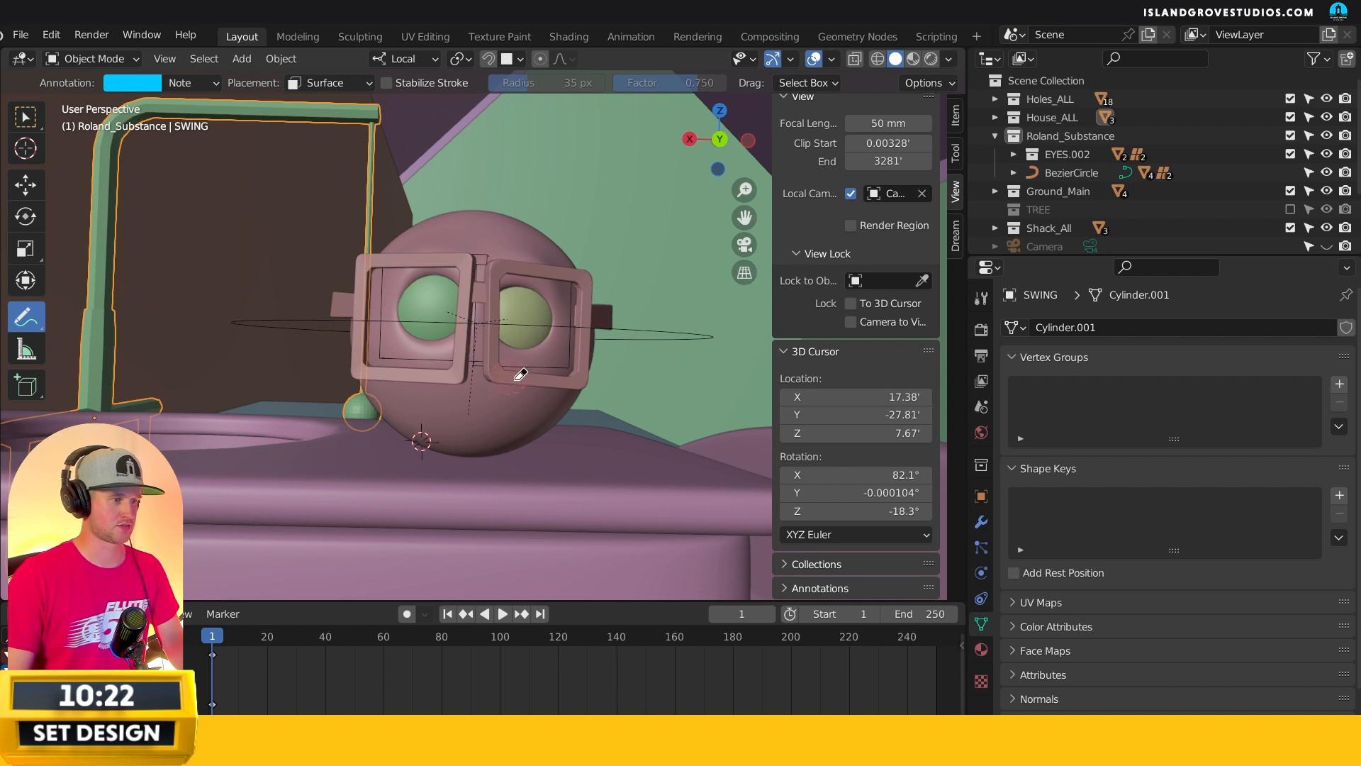
click(26, 117)
- Return to the shack facade and open Shack_ref in Edit Mode with see-through X-ray display enabled
scroll(614, 334, down, 5)
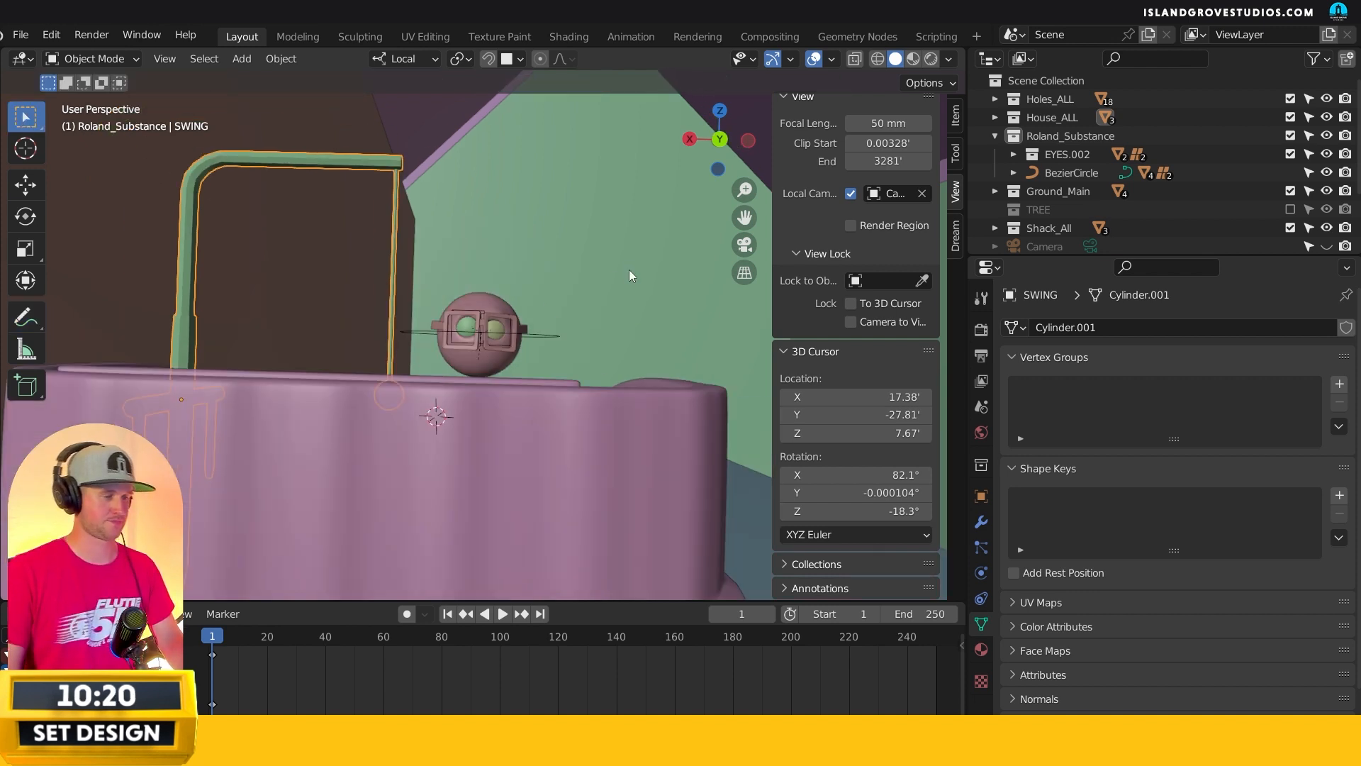
scroll(592, 361, down, 4)
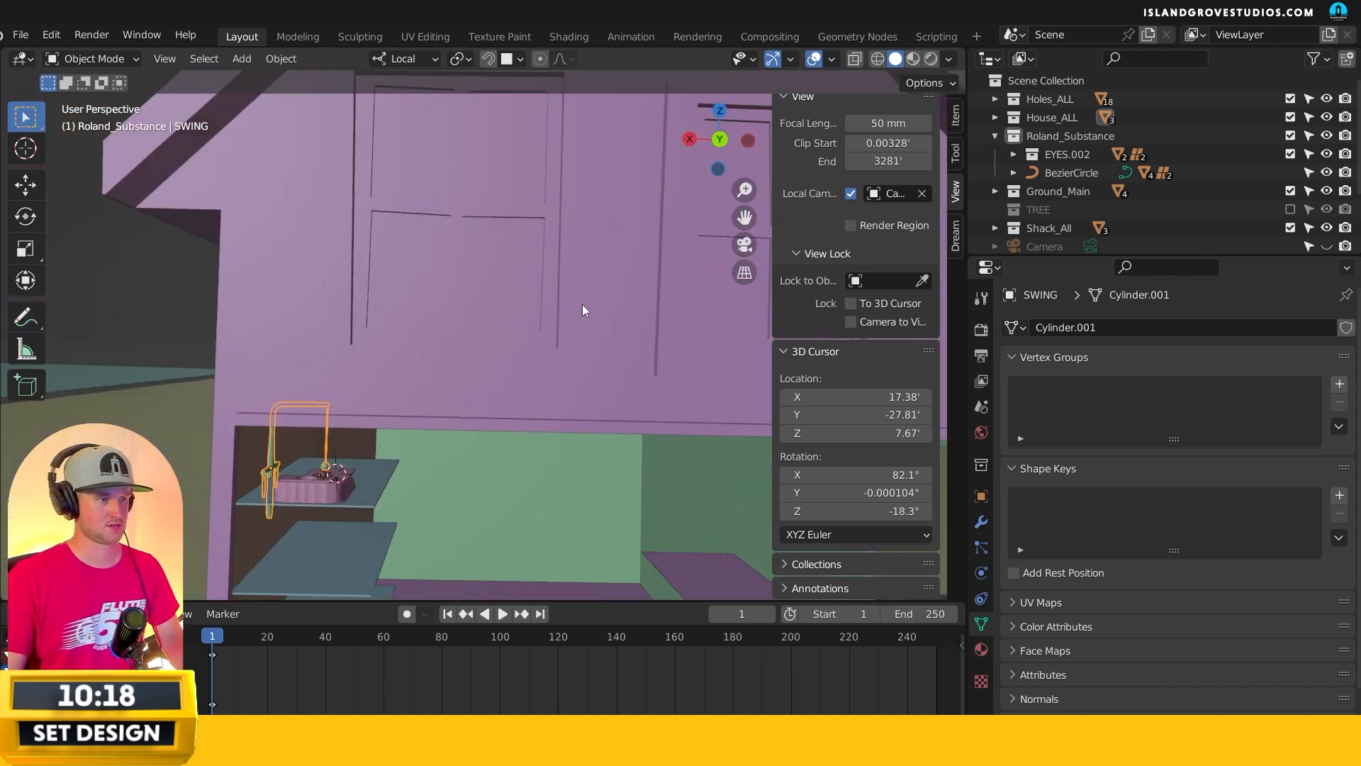
scroll(602, 266, down, 2)
middle_drag(559, 300, 517, 318)
click(557, 301)
key(Tab)
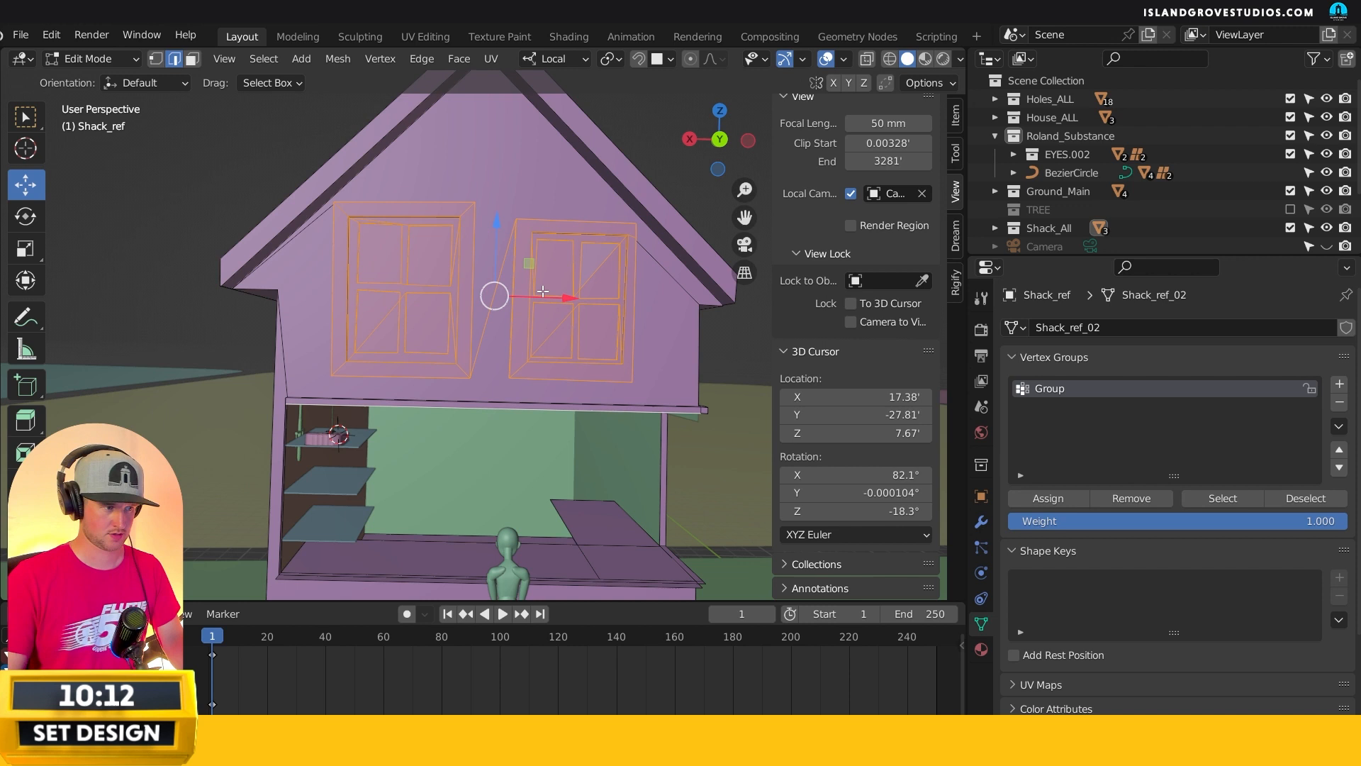
click(869, 60)
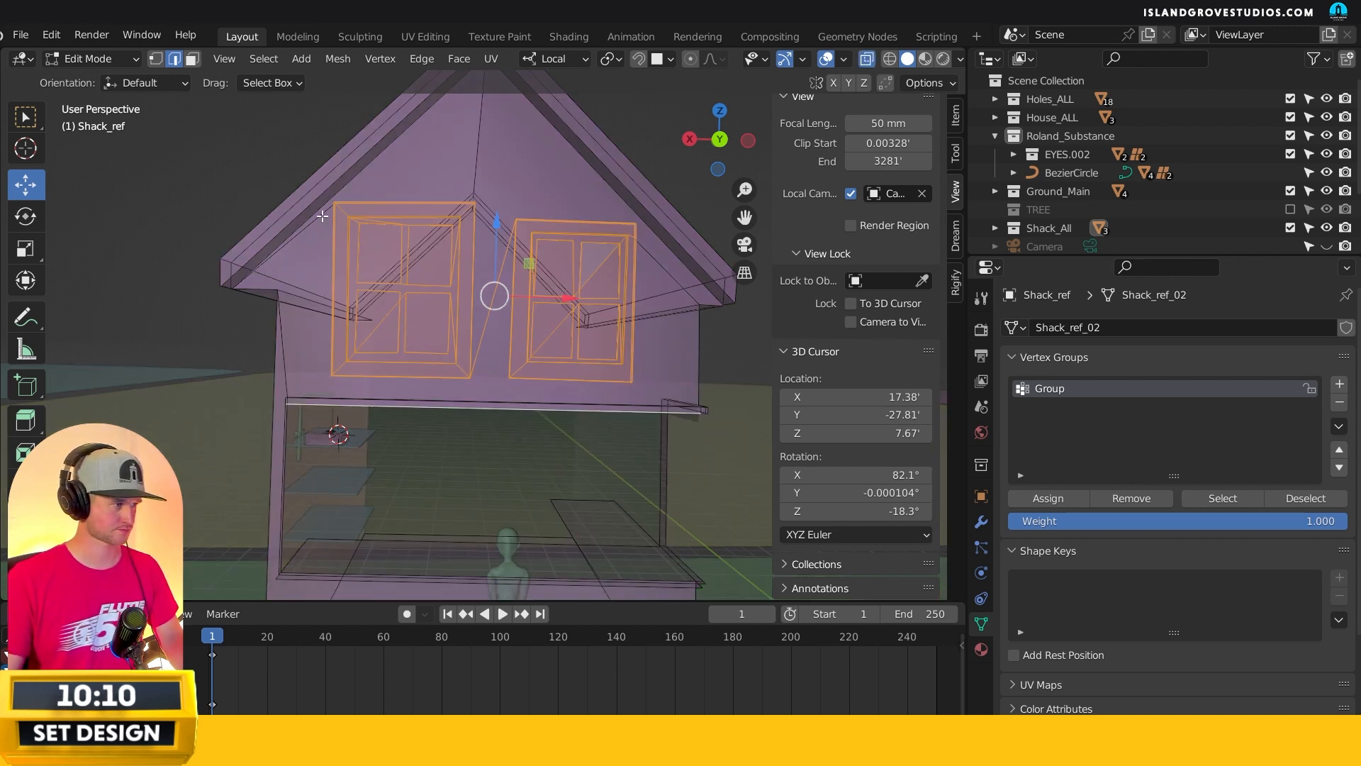
- Try isolating the right-hand window and nudging it sideways along X, and undo the attempt
ctrl+drag(302, 174, 490, 382)
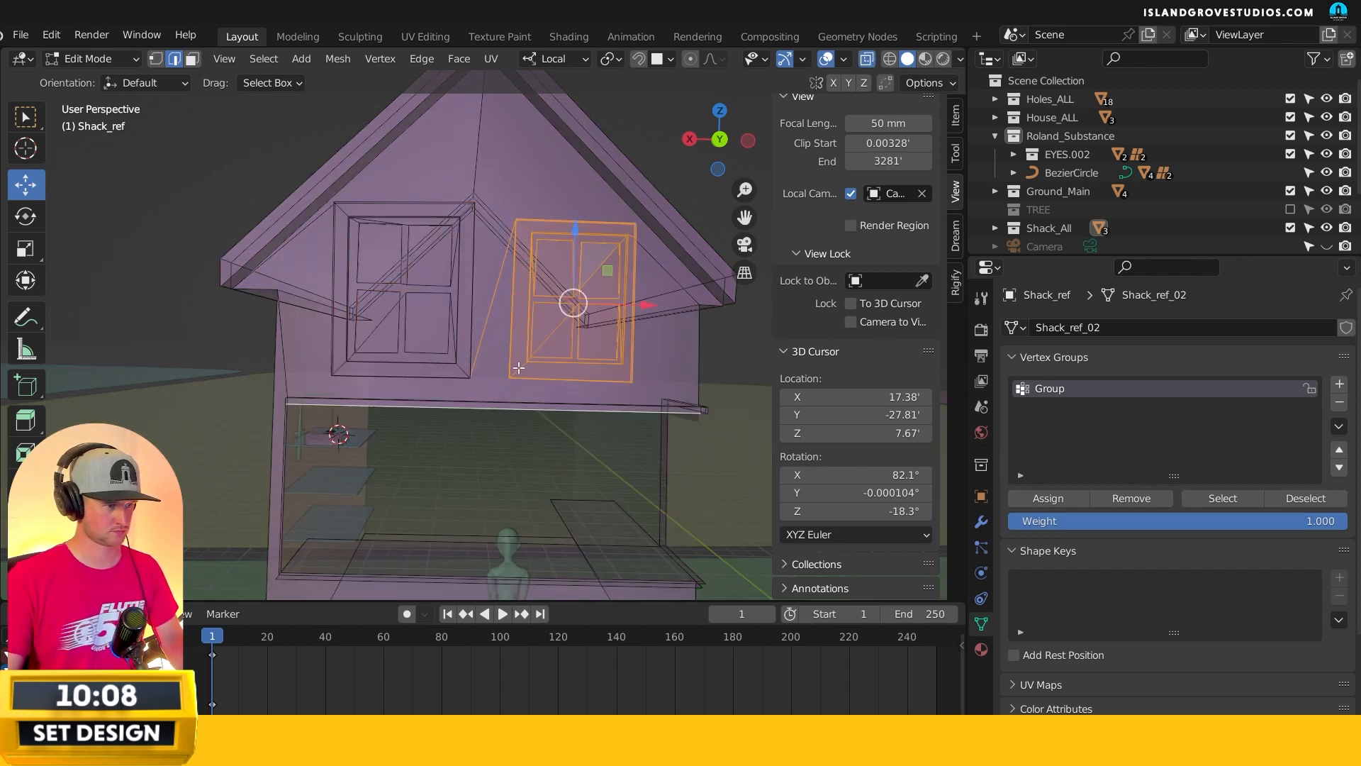
ctrl+drag(504, 297, 504, 298)
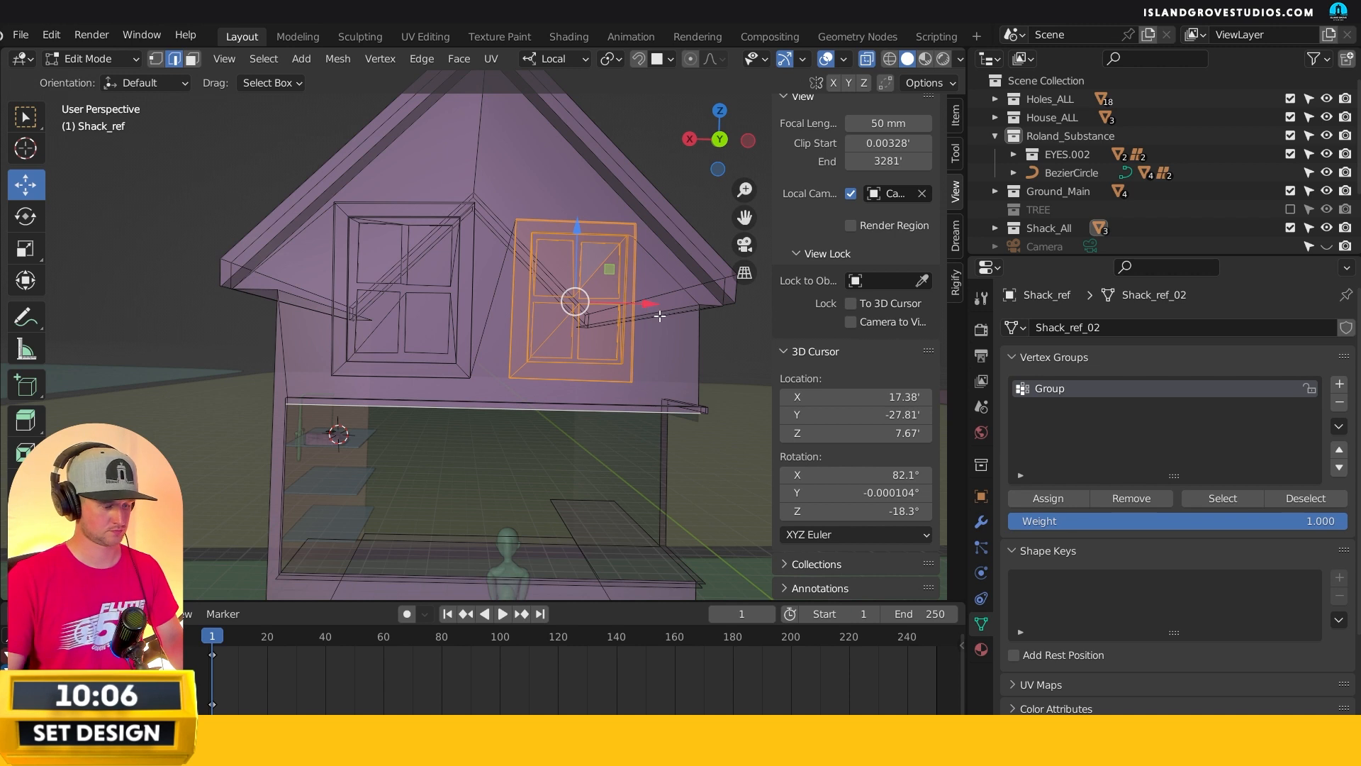
middle_drag(656, 299, 650, 303)
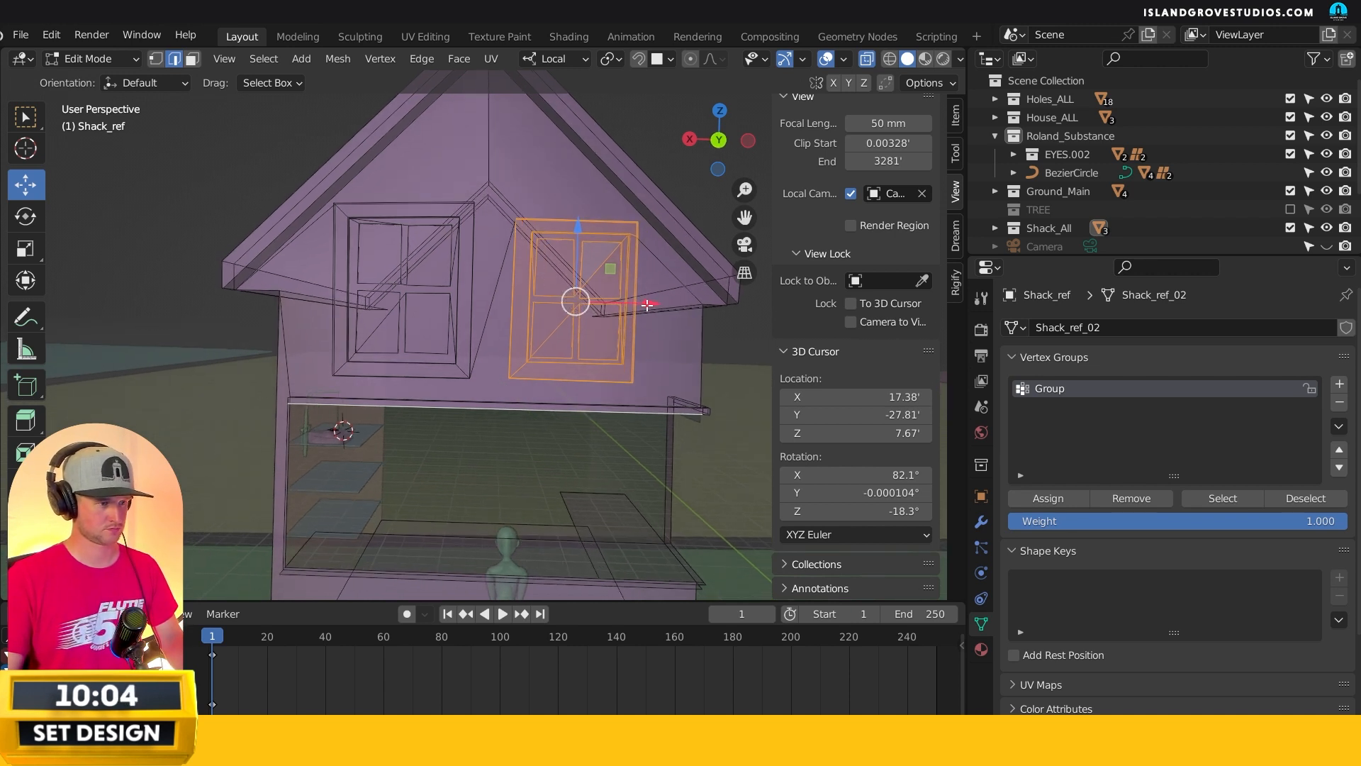
drag(641, 306, 639, 306)
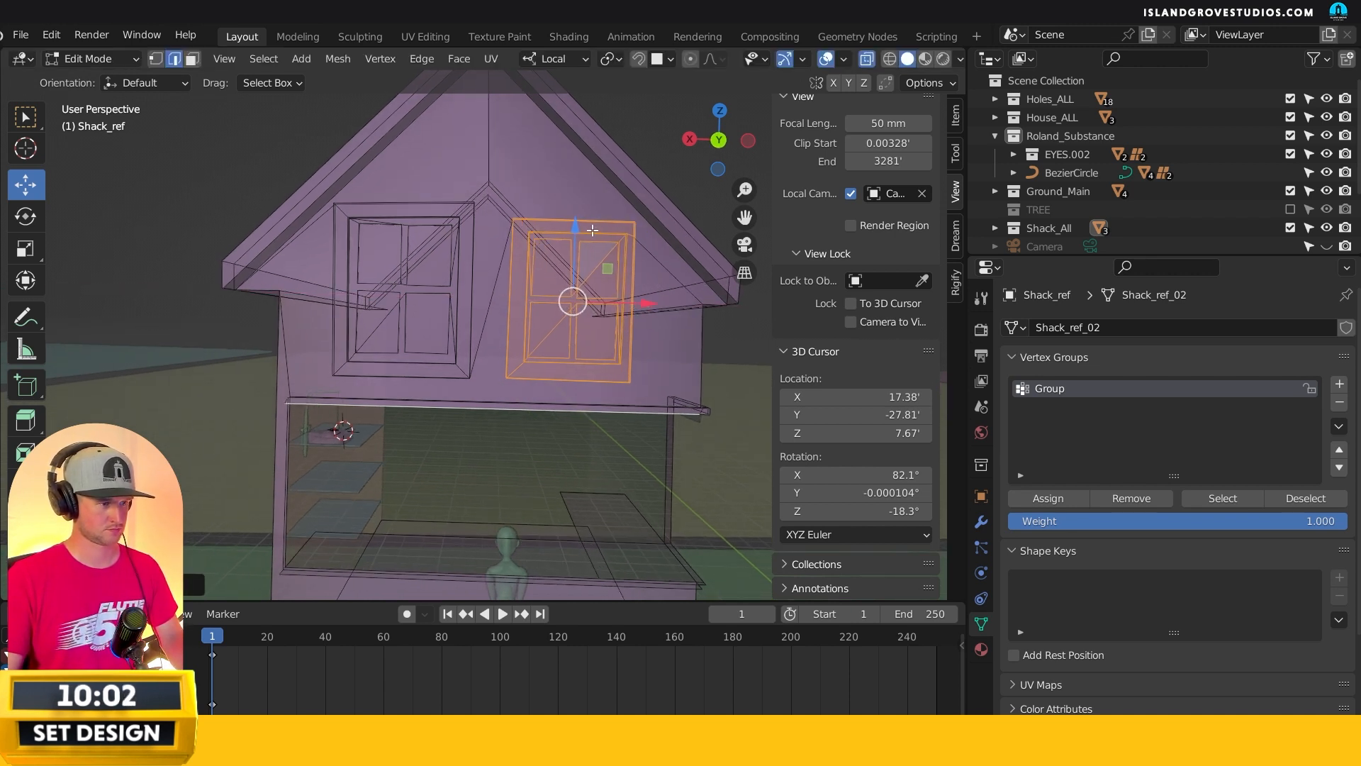
middle_drag(560, 301, 543, 311)
key(ctrl+z)
key(ctrl+z)
key(ctrl+z)
key(ctrl+z)
key(ctrl+z)
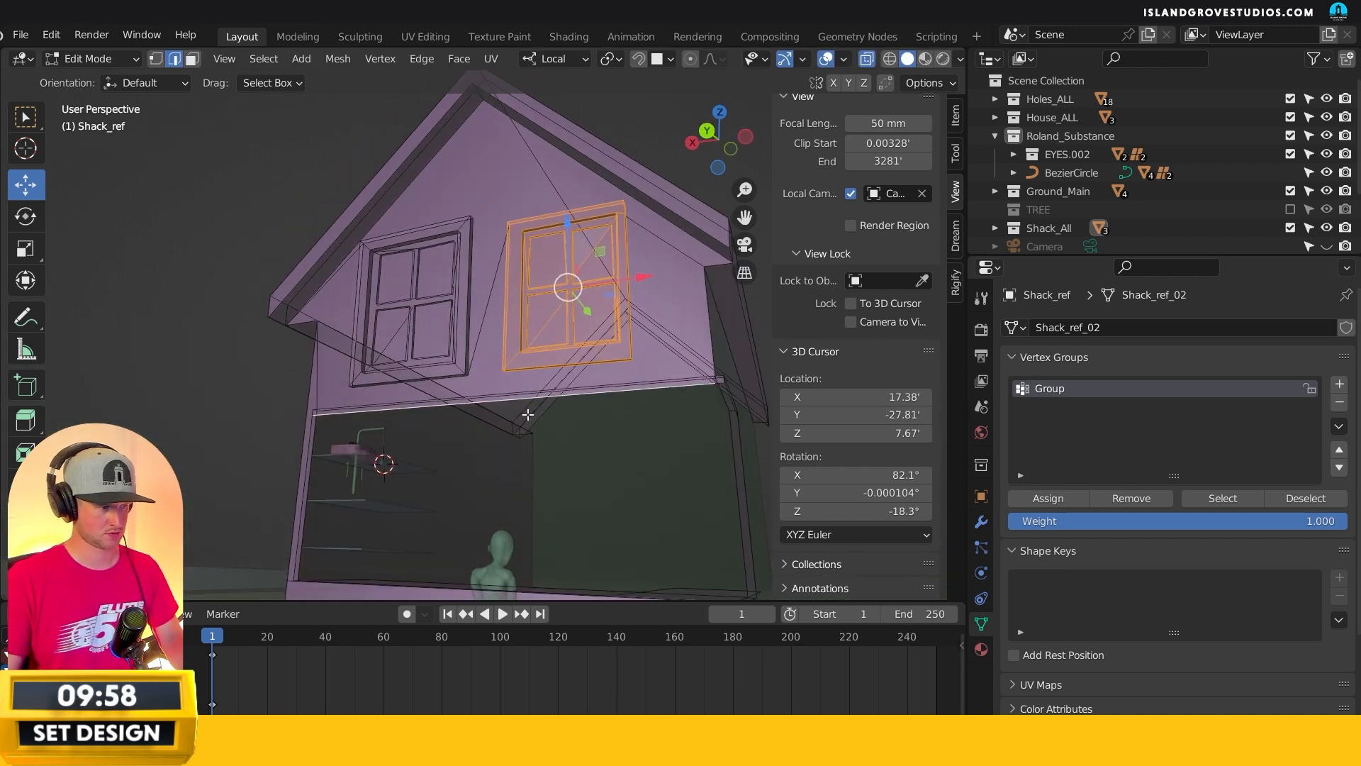
- Reselect the window vertex group and, in back orthographic view, reduce the selection to the right-hand window
middle_drag(536, 402, 657, 387)
key(a)
key(a)
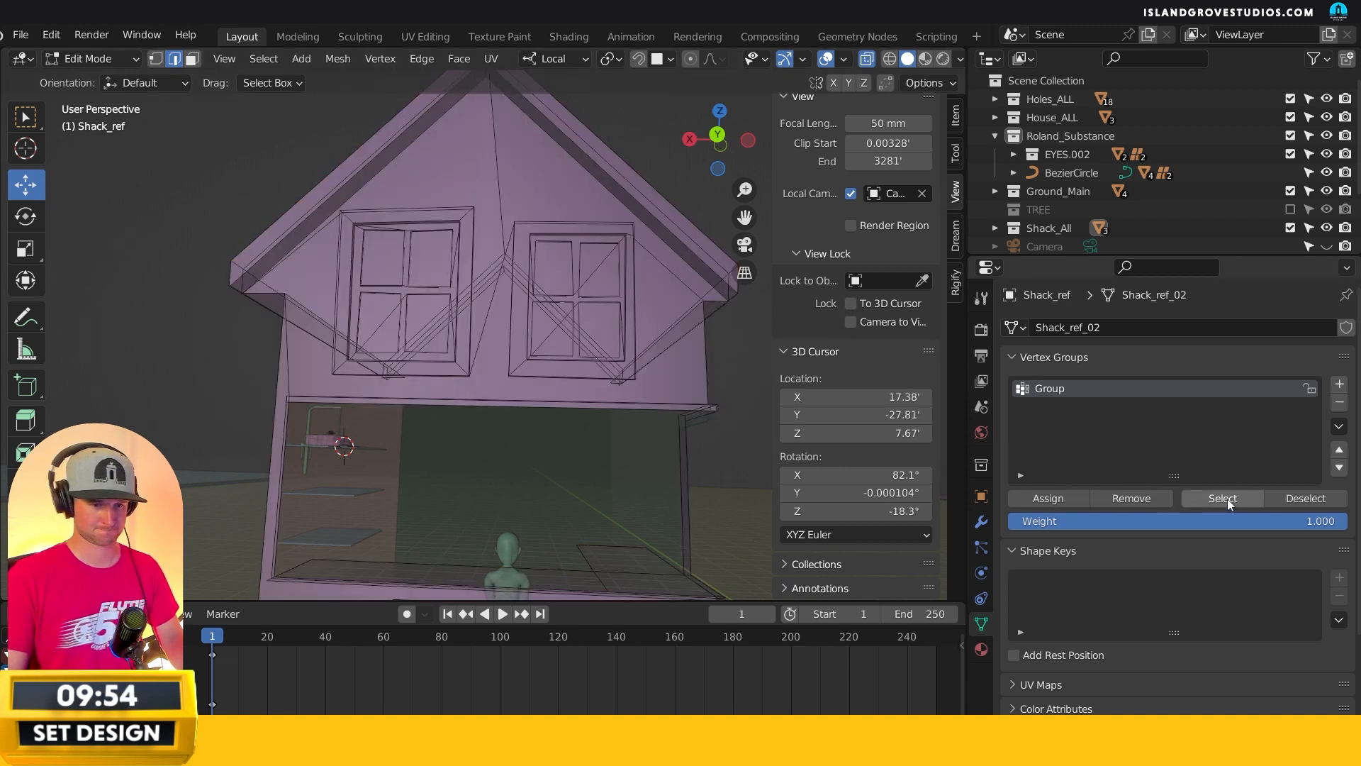
click(1226, 499)
key(KP_1)
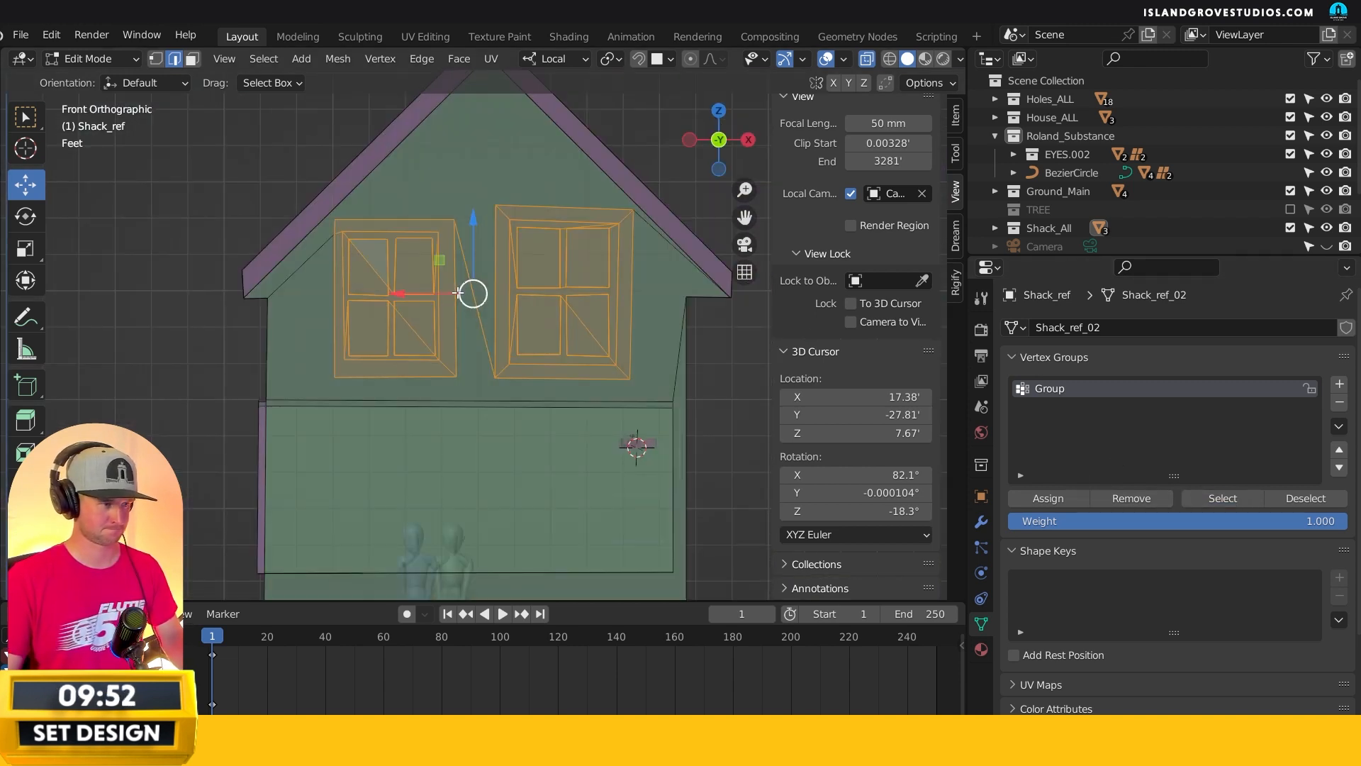
key(KP_3)
key(ctrl+KP_1)
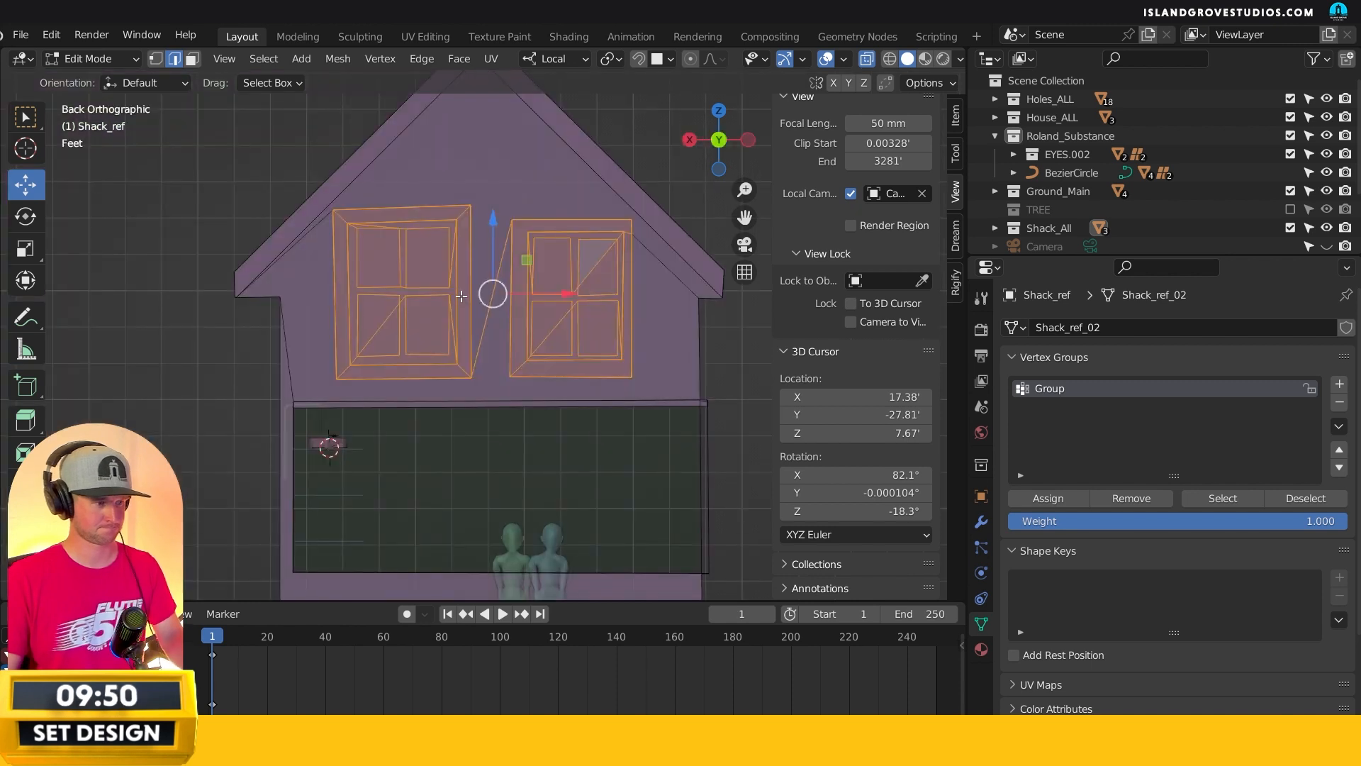
drag(293, 188, 495, 389)
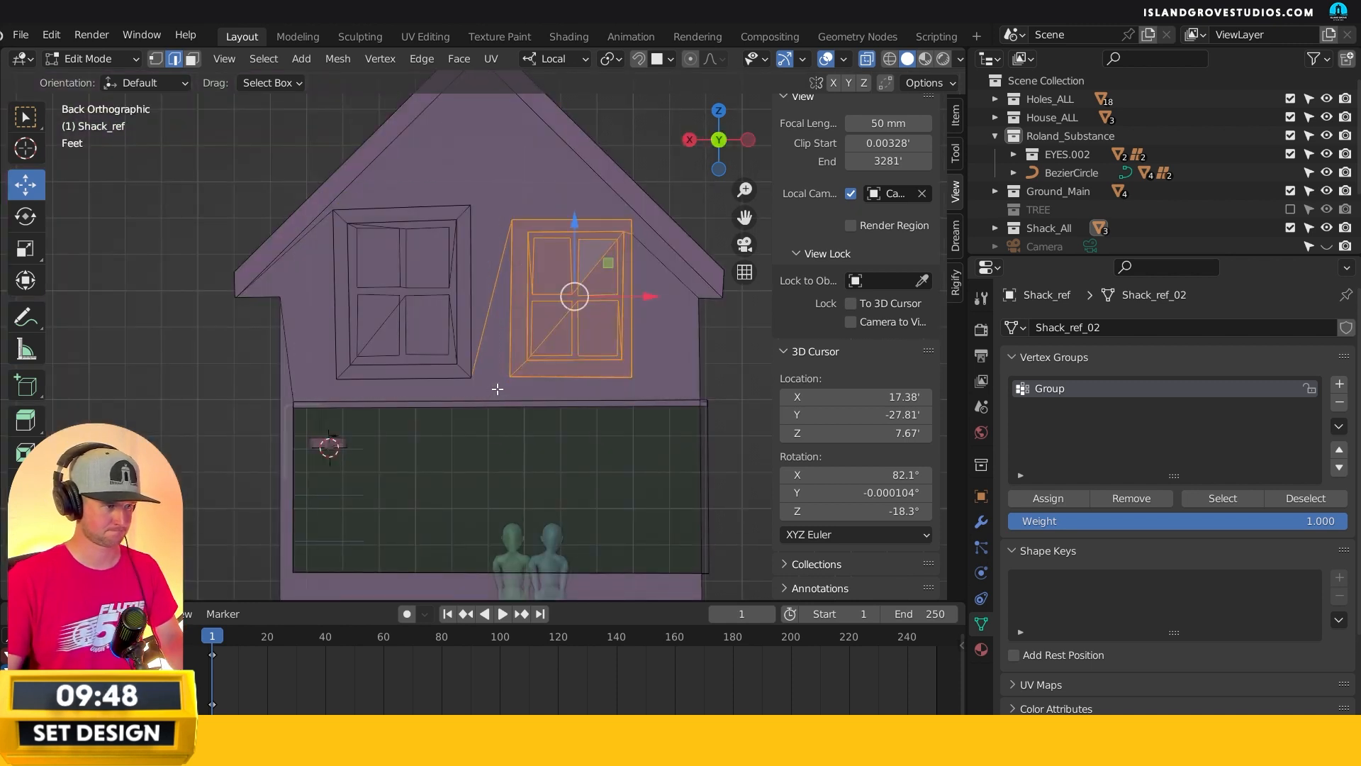
ctrl+drag(478, 287, 496, 313)
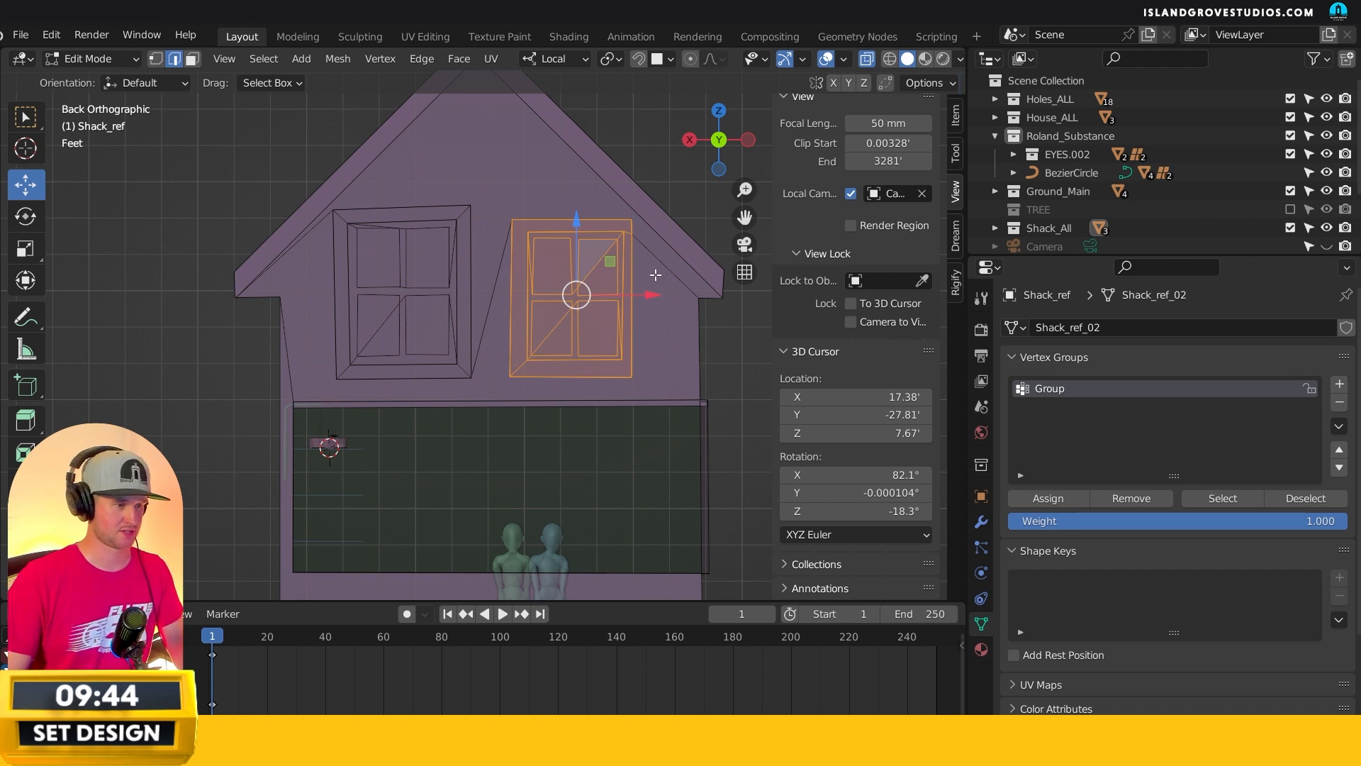
- Fine-tune the right-hand window's rotation, scale it down to about 0.98 and nudge it slightly upward
key(r)
click(665, 269)
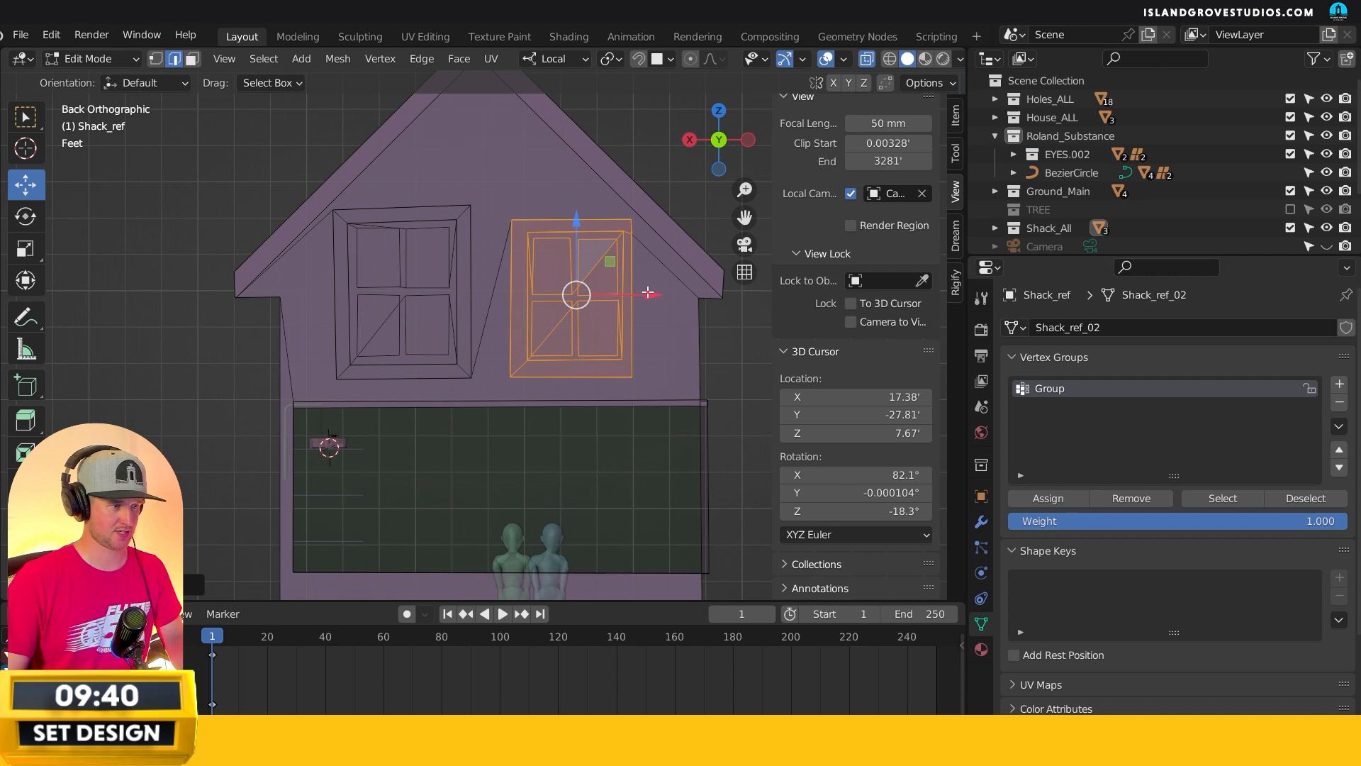
key(s)
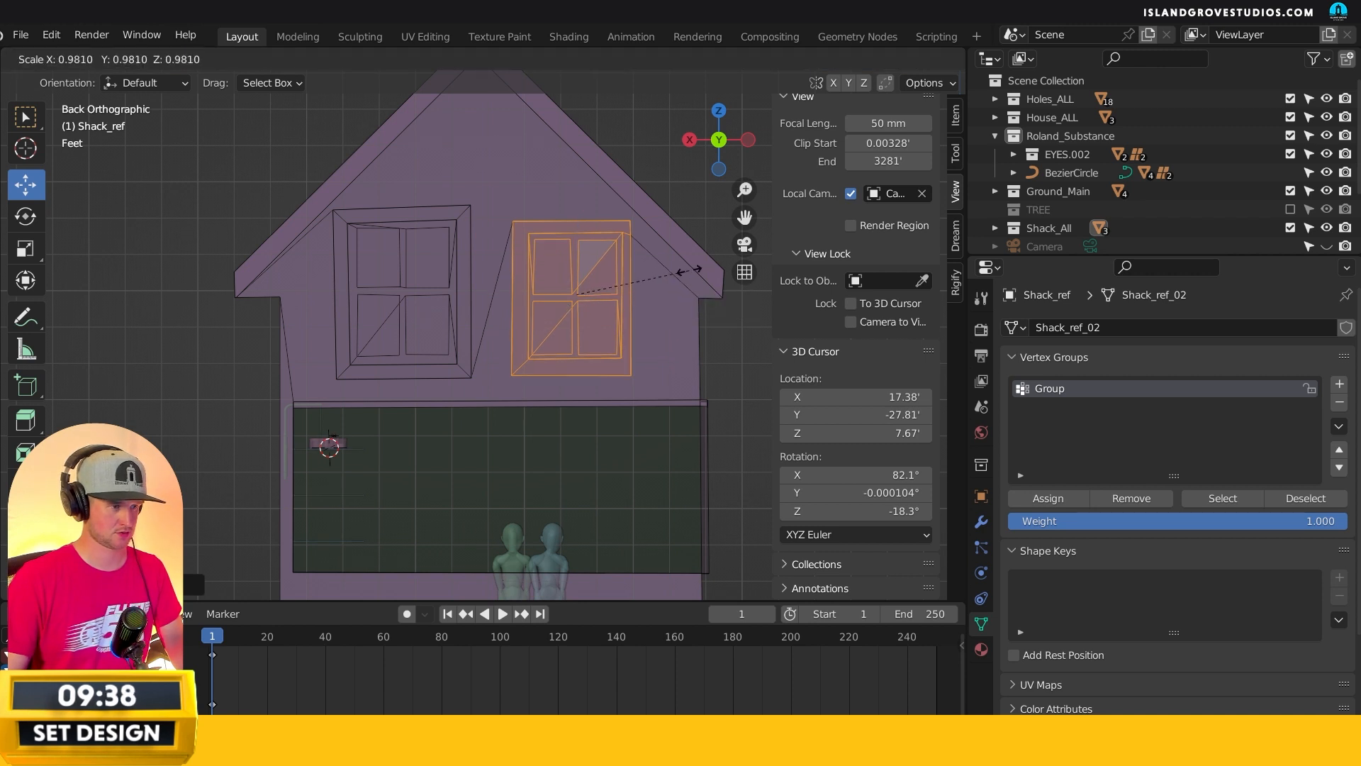
click(689, 271)
key(g)
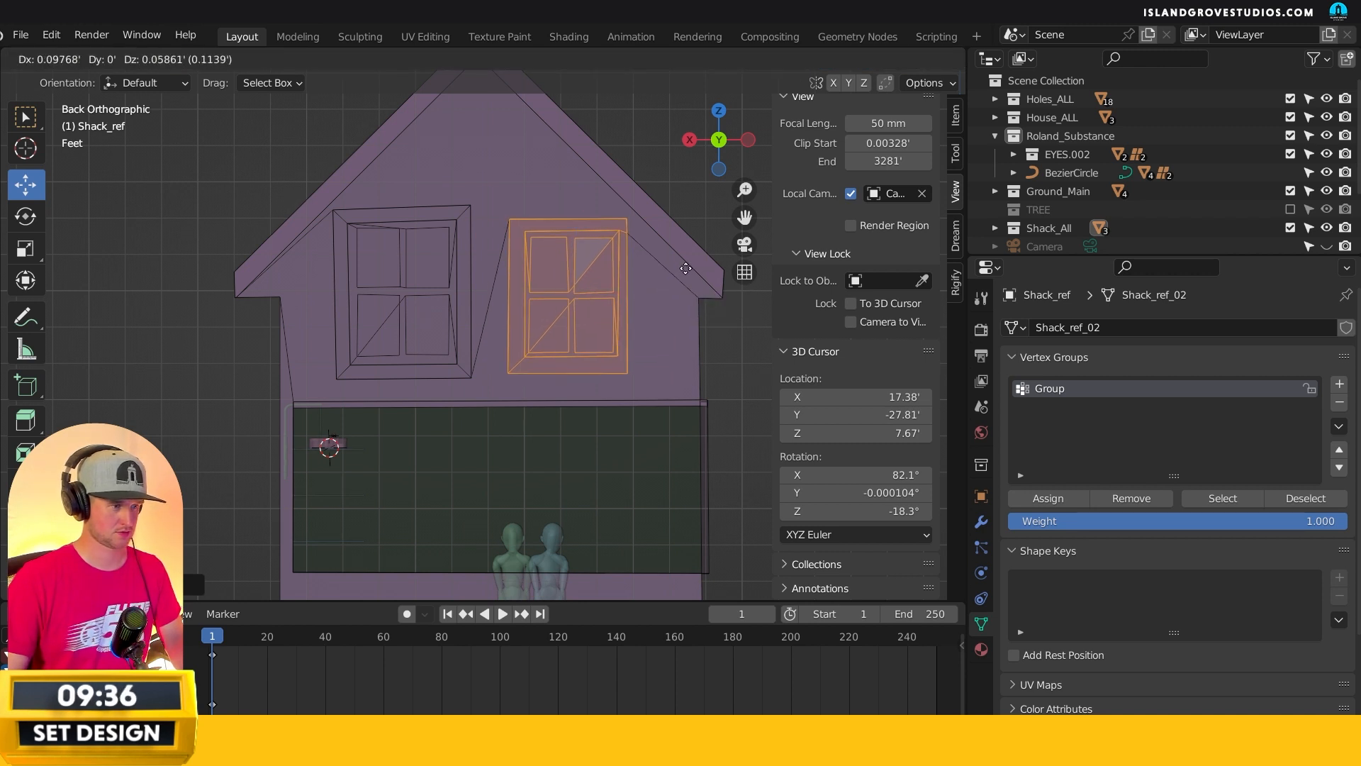
click(688, 267)
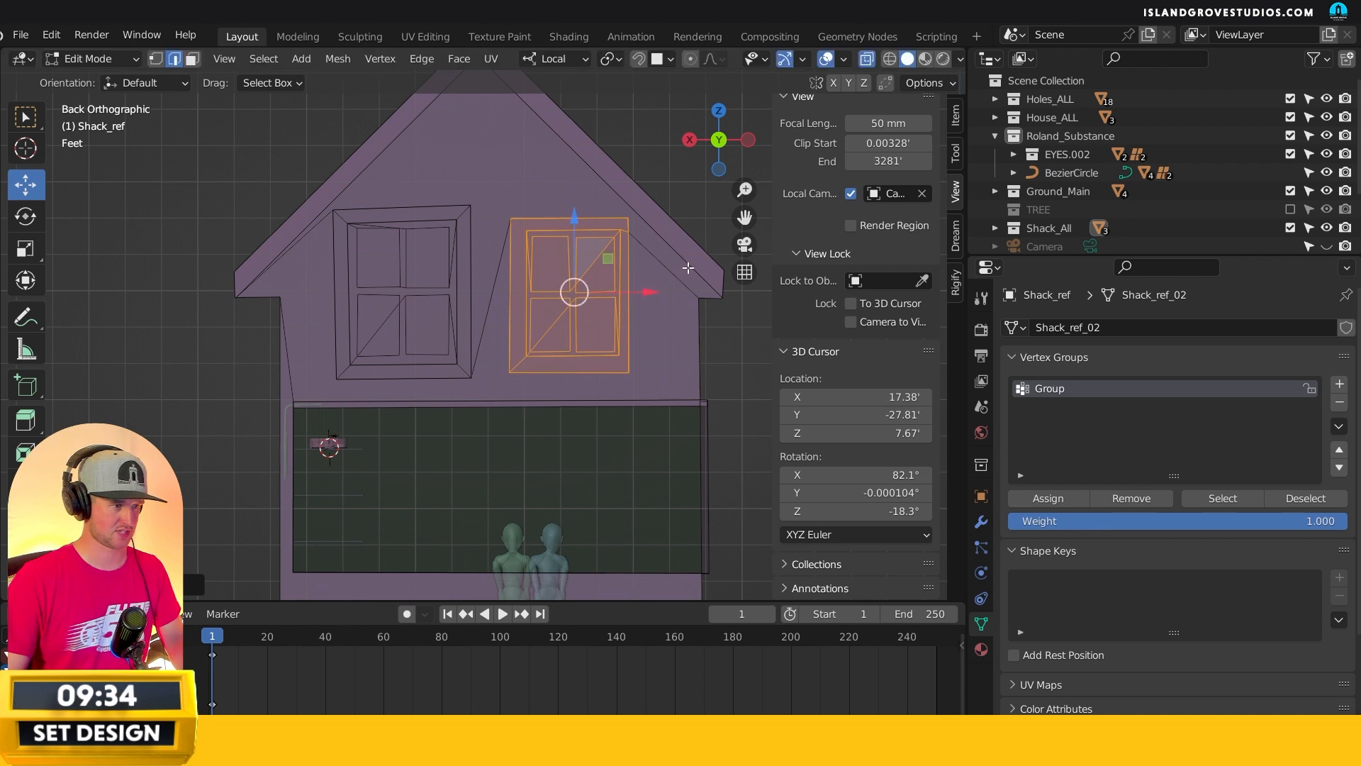
- Isolate the left-hand window from the vertex group and make a tiny adjustment to its rotation and position
key(a)
key(alt+a)
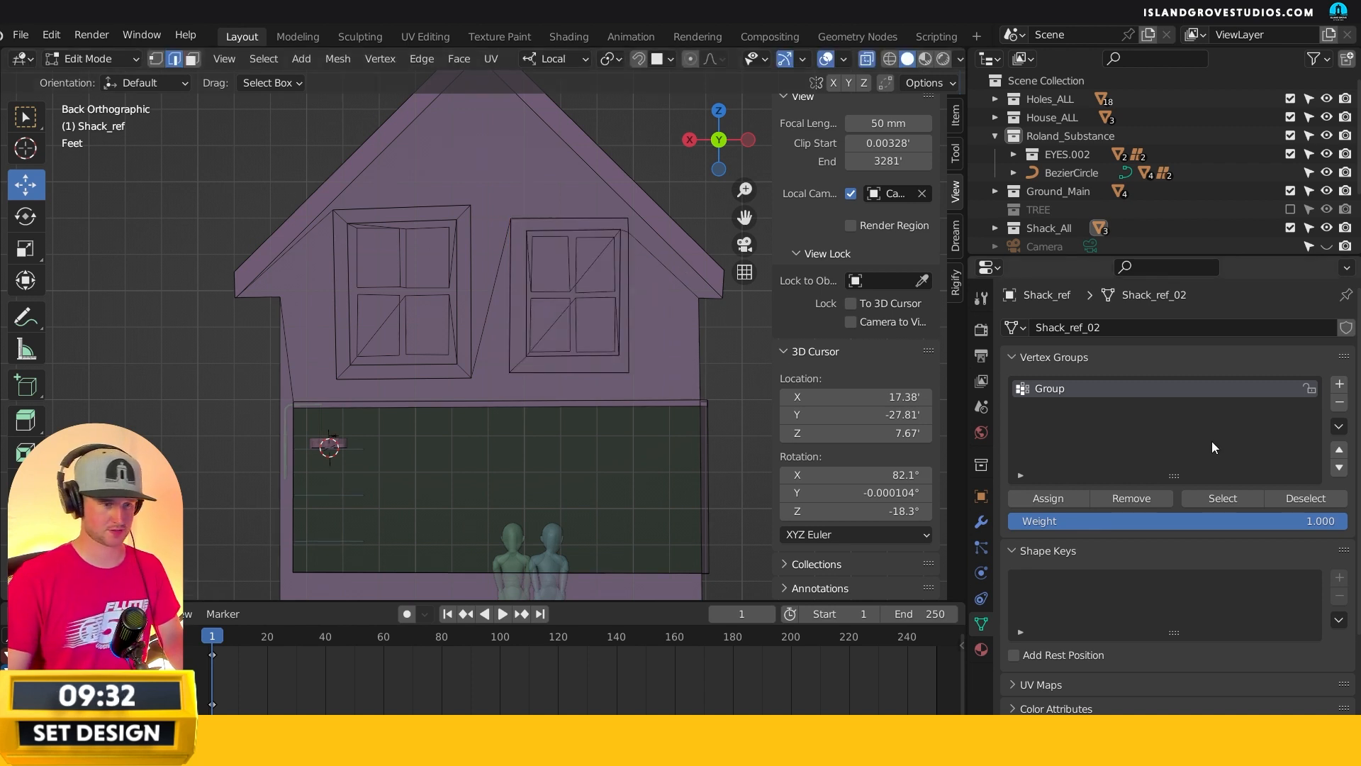
click(1202, 499)
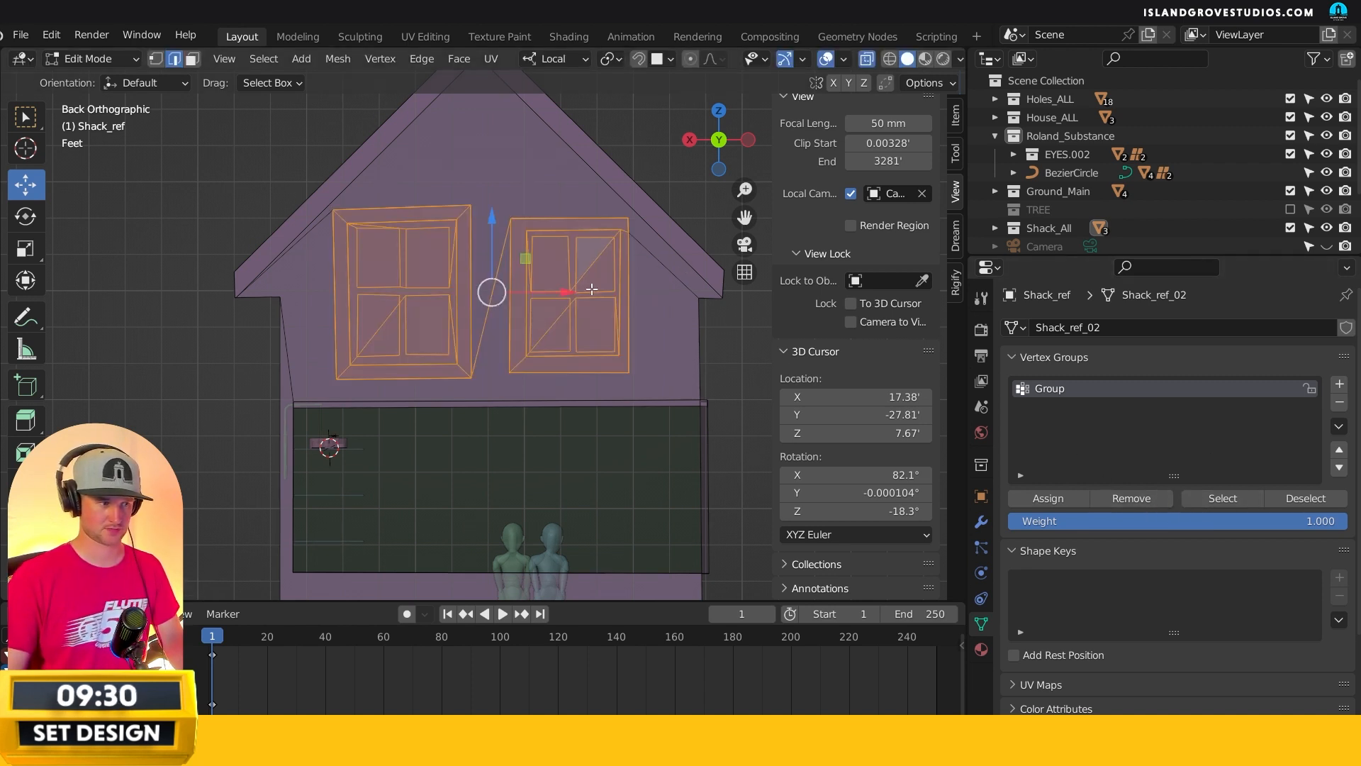
ctrl+drag(708, 185, 481, 399)
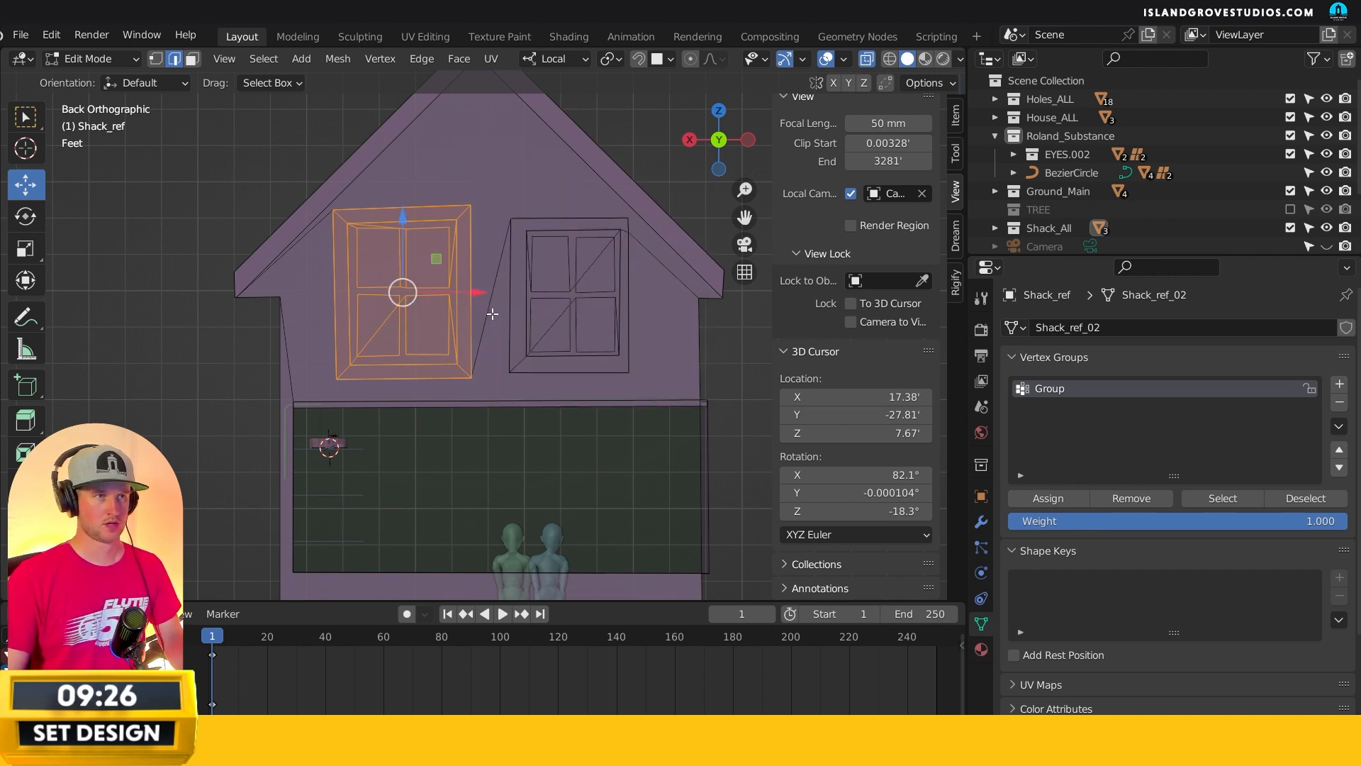
key(r)
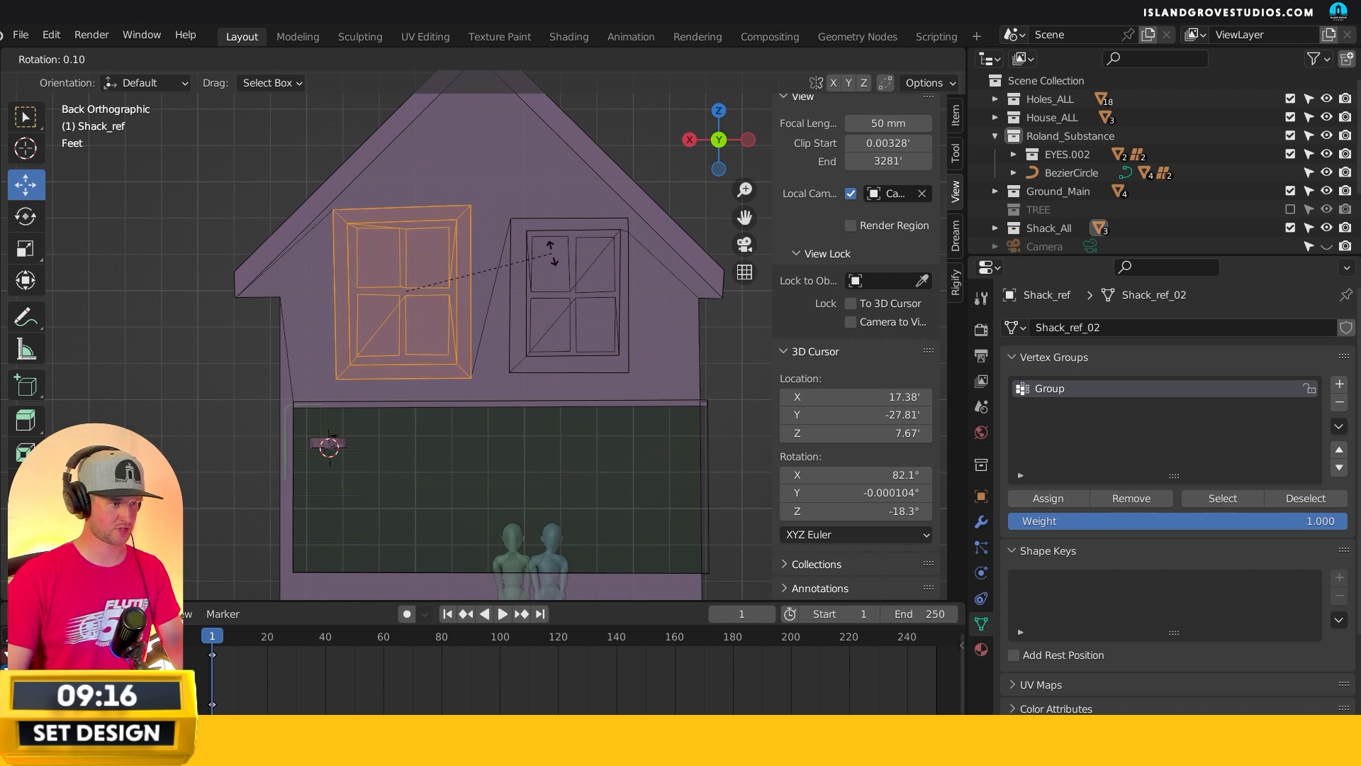
click(551, 253)
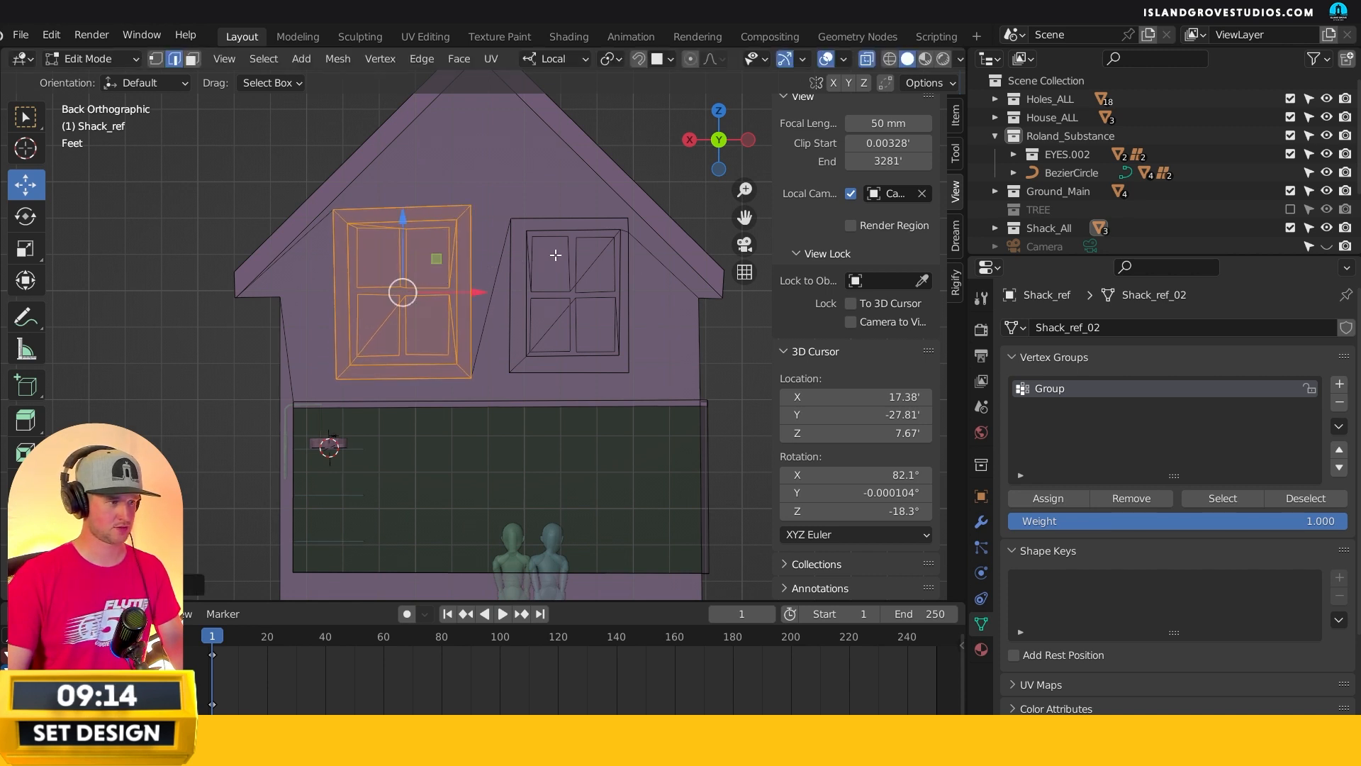
key(g)
click(557, 254)
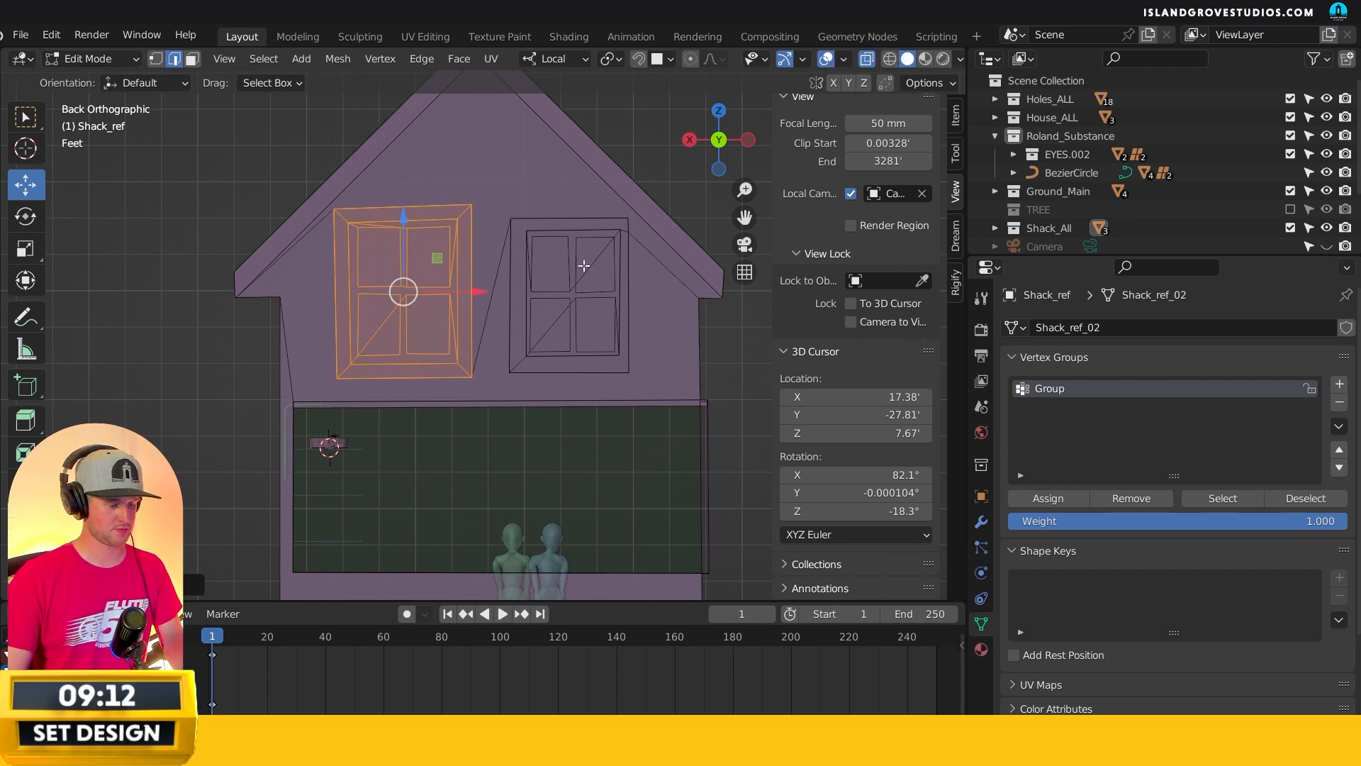
- Isolate the right-hand window from the vertex group, tilt it slightly clockwise and return to Object Mode
key(a)
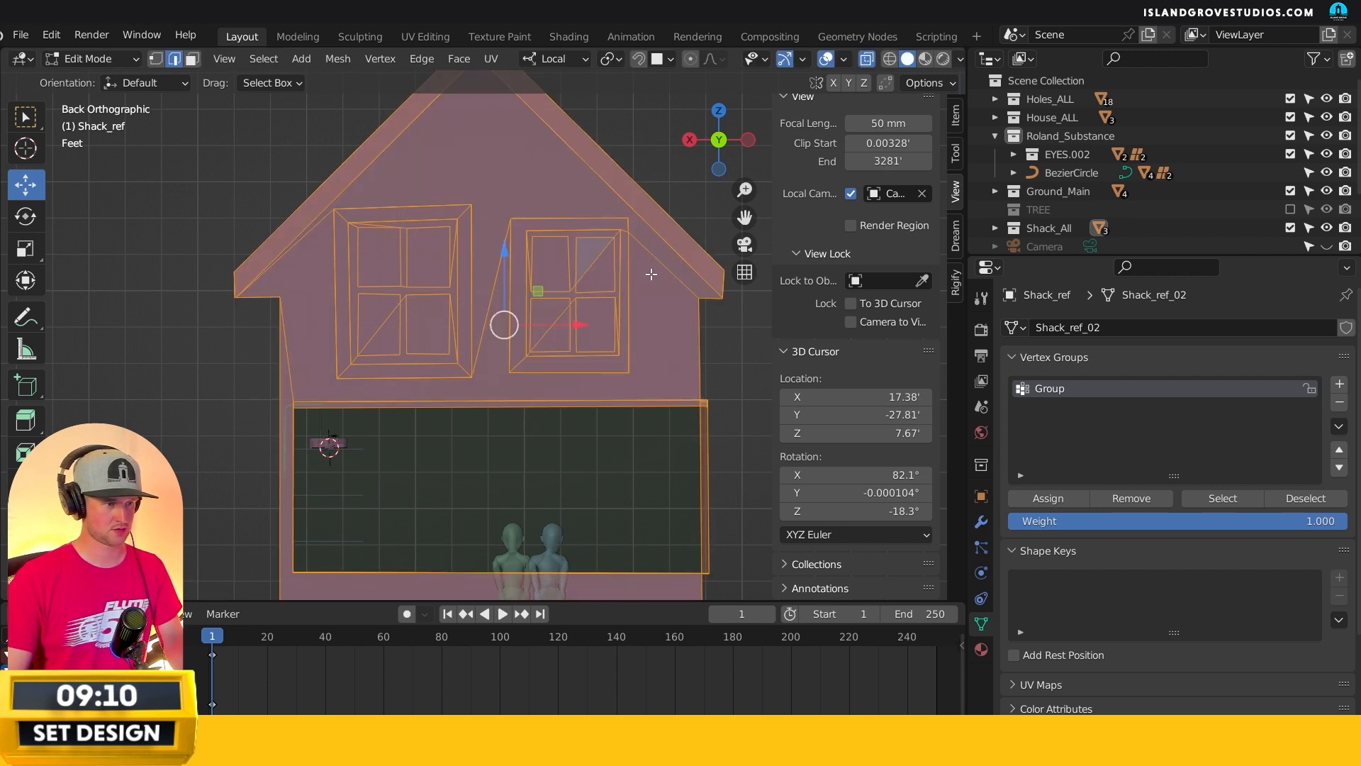
key(alt+a)
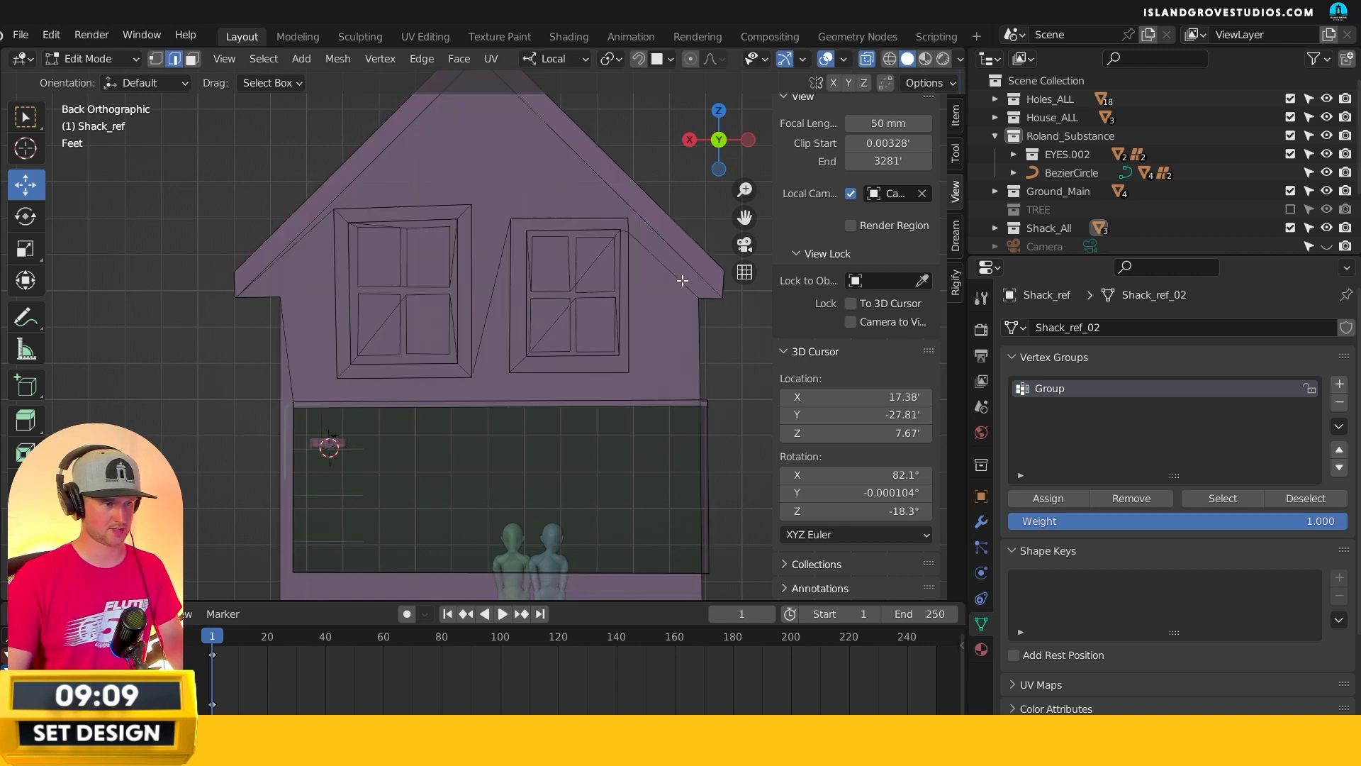
click(1223, 499)
drag(317, 193, 504, 396)
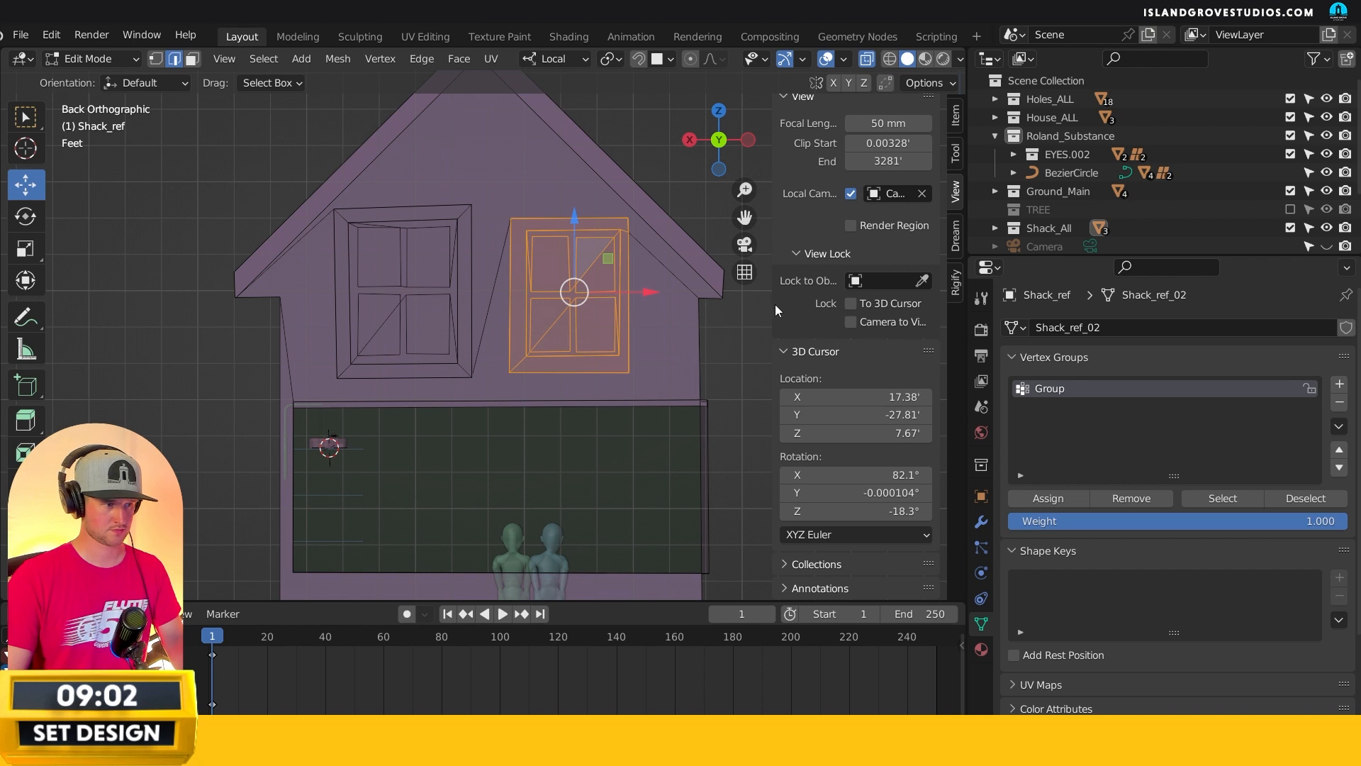
key(r)
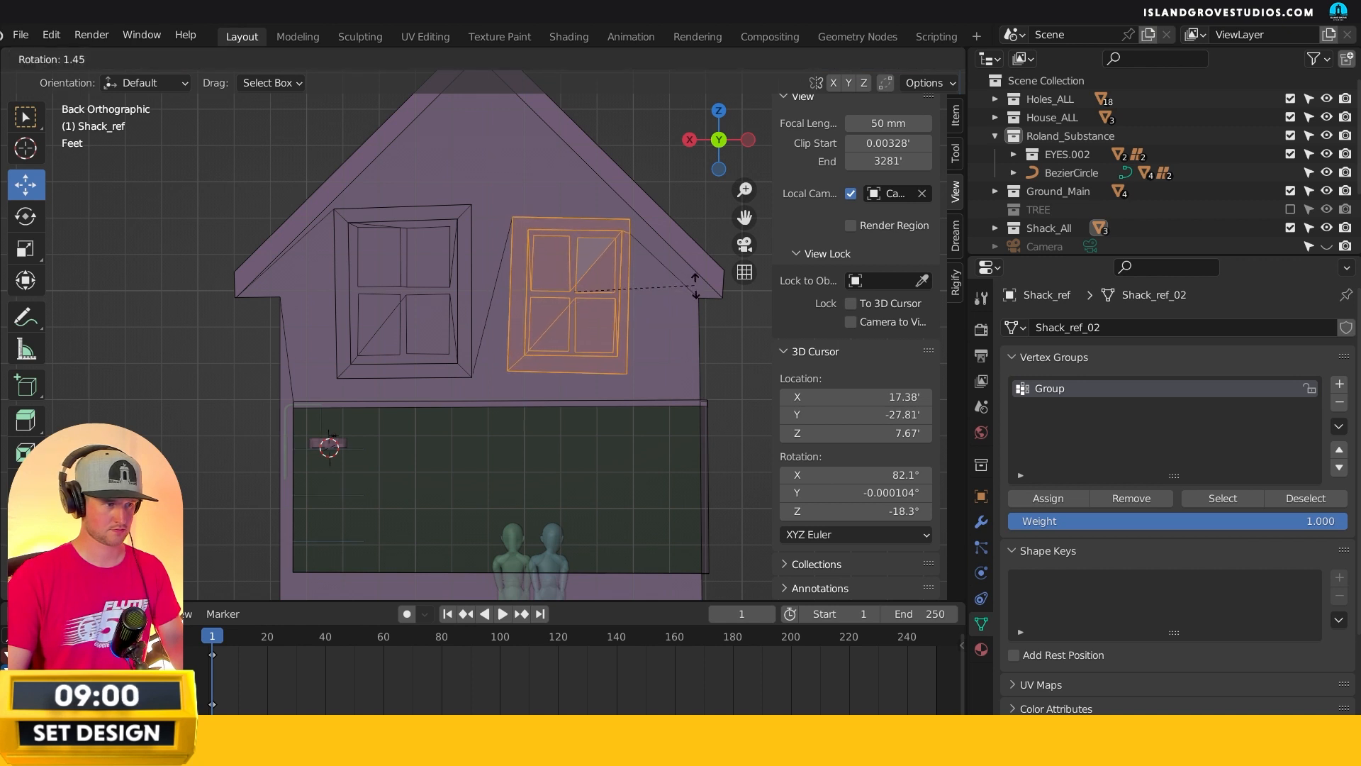
click(696, 292)
key(Tab)
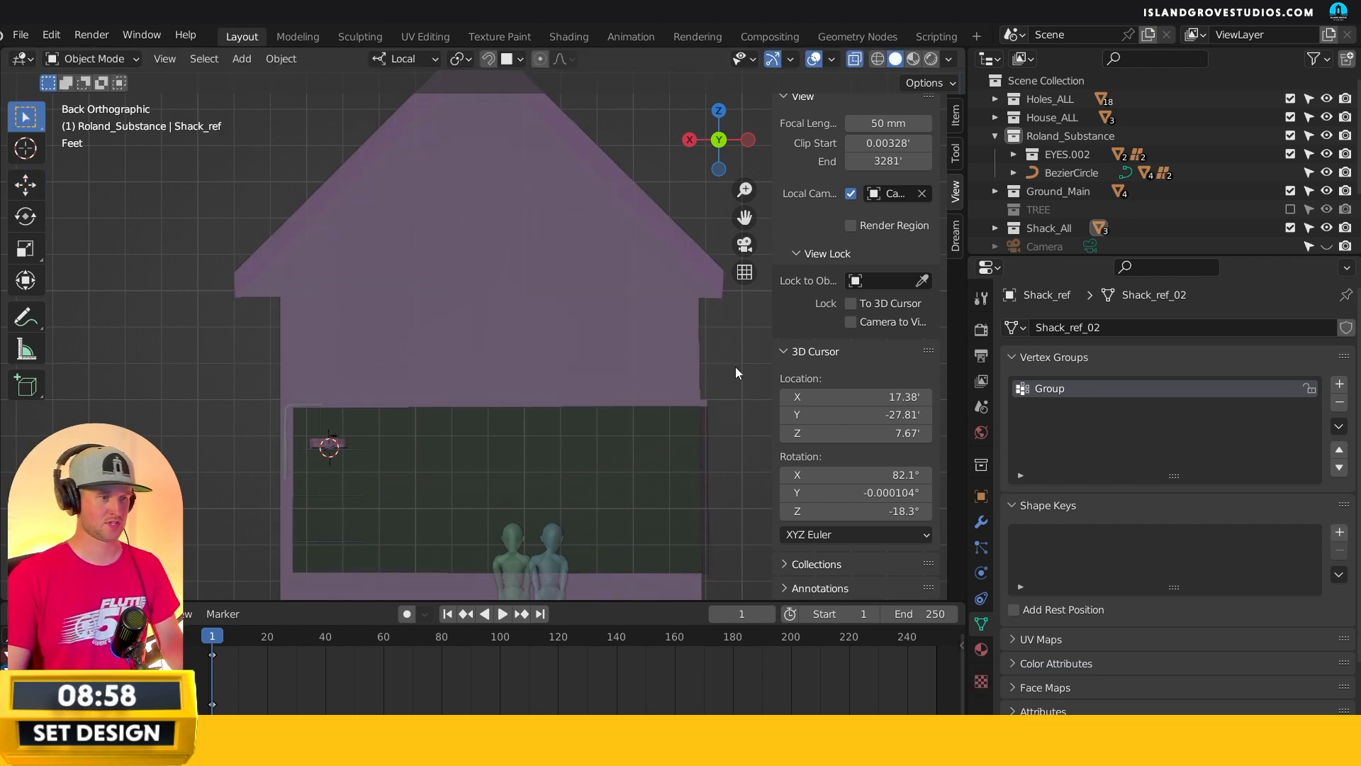
- Open the shack mesh in Edit Mode and select the upper-left pane face of the left-hand window
middle_drag(738, 380, 767, 231)
scroll(393, 304, down, 6)
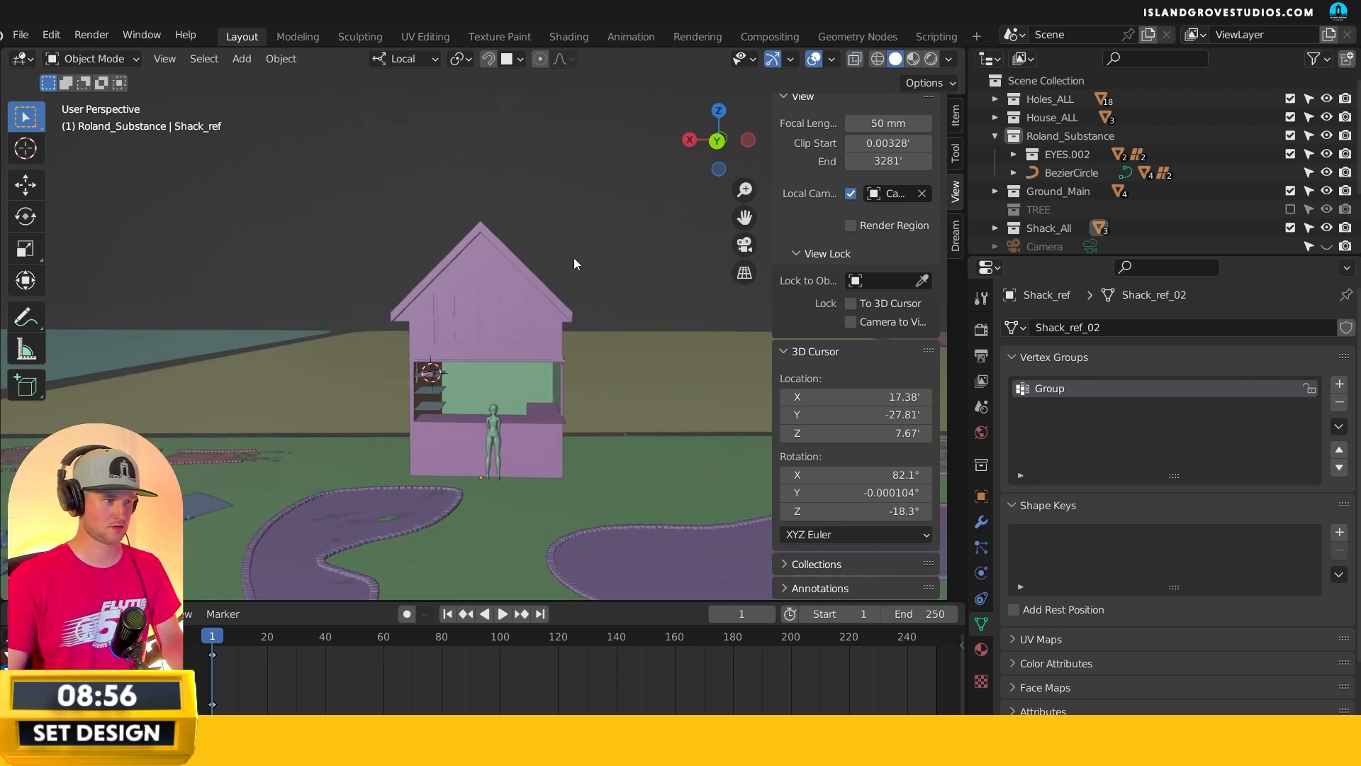
middle_drag(446, 390, 501, 346)
scroll(525, 329, up, 5)
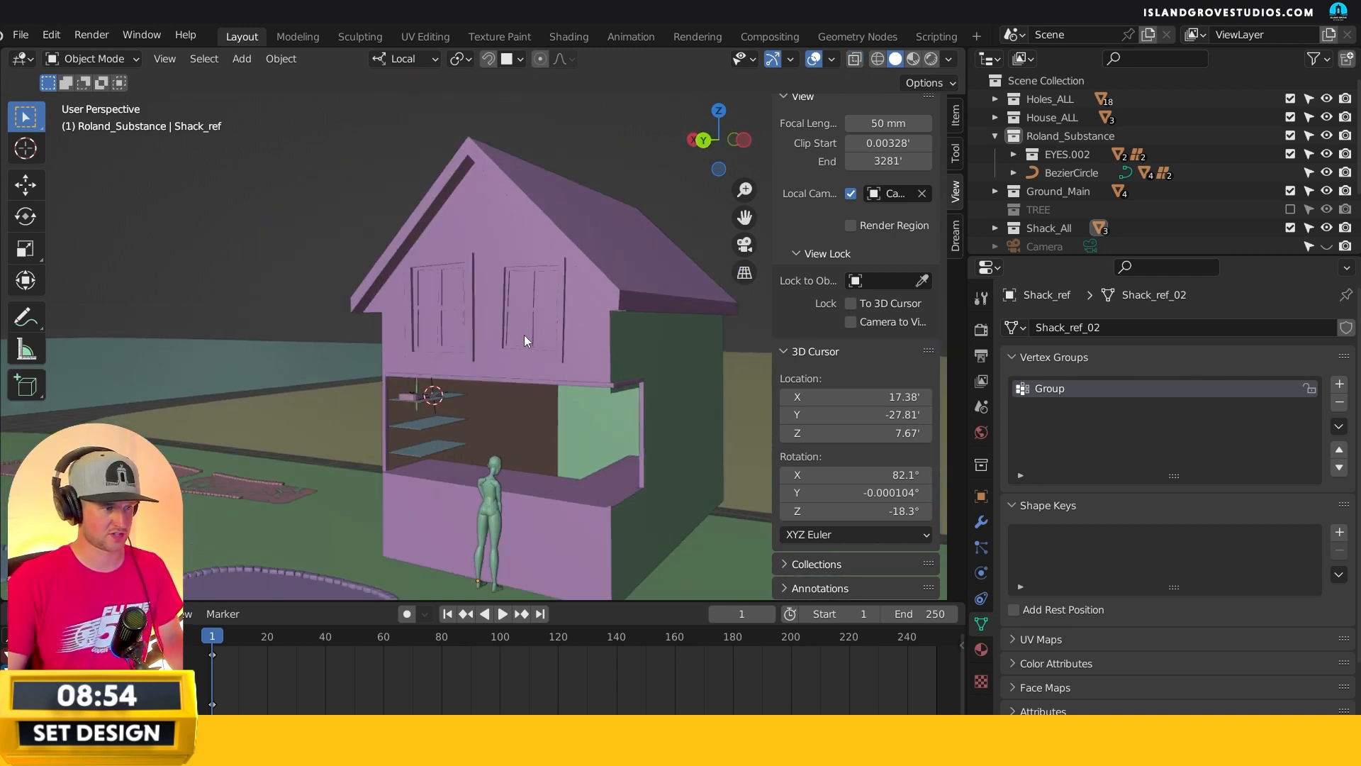
middle_drag(527, 341, 616, 357)
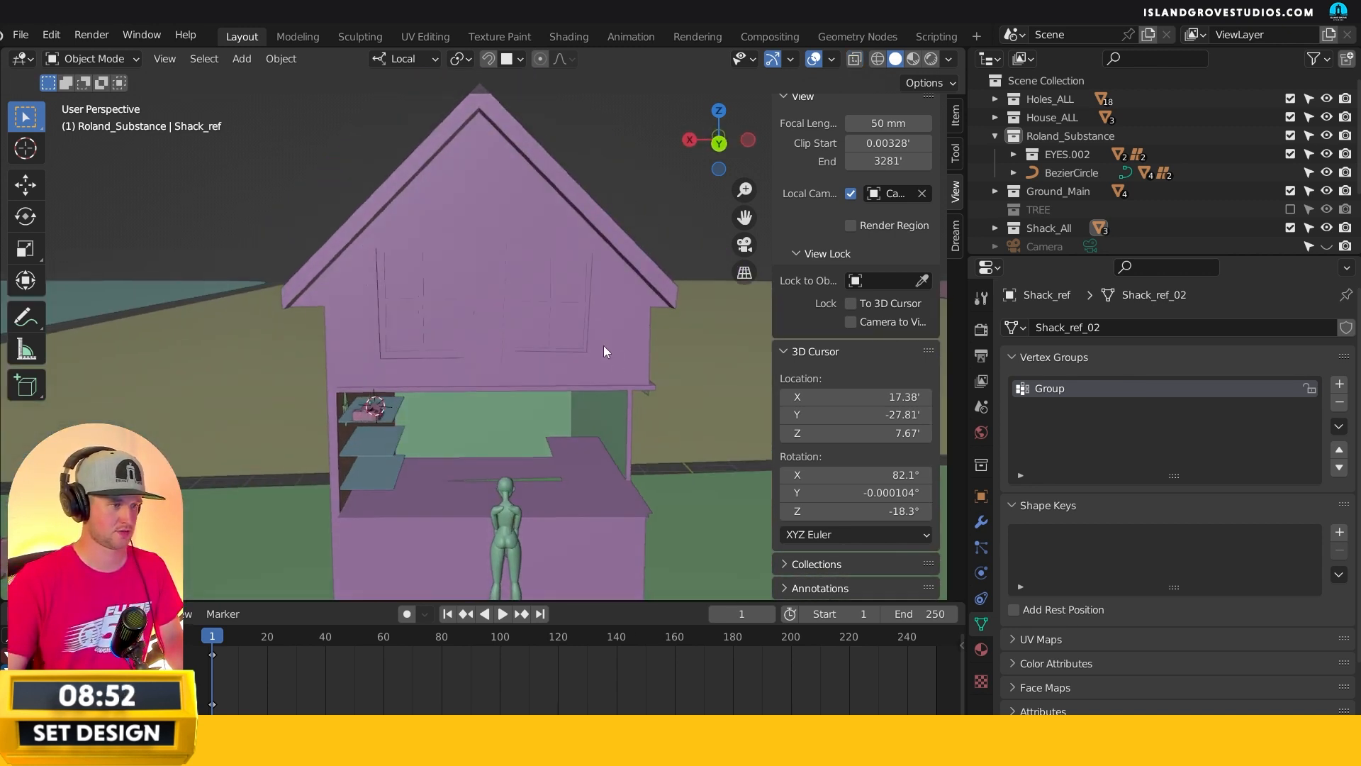
scroll(546, 262, up, 4)
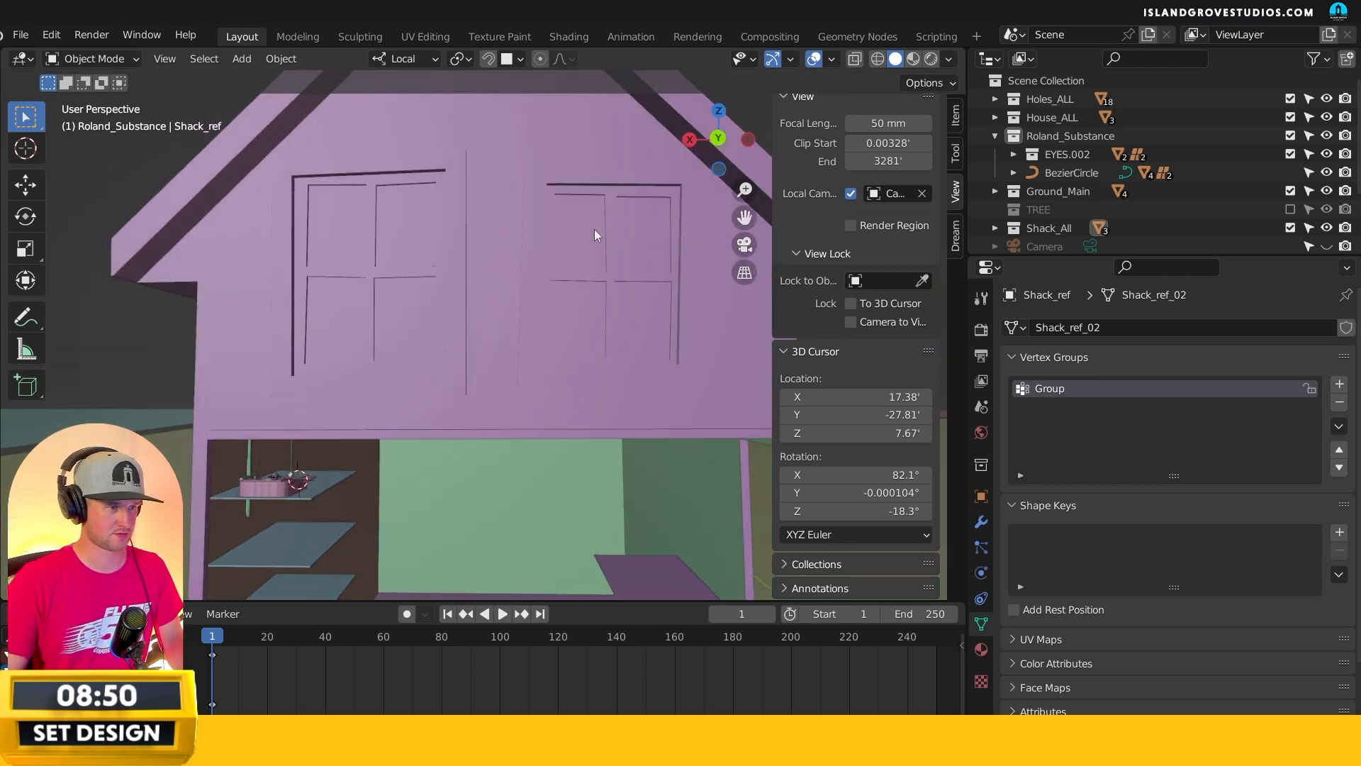
key(Tab)
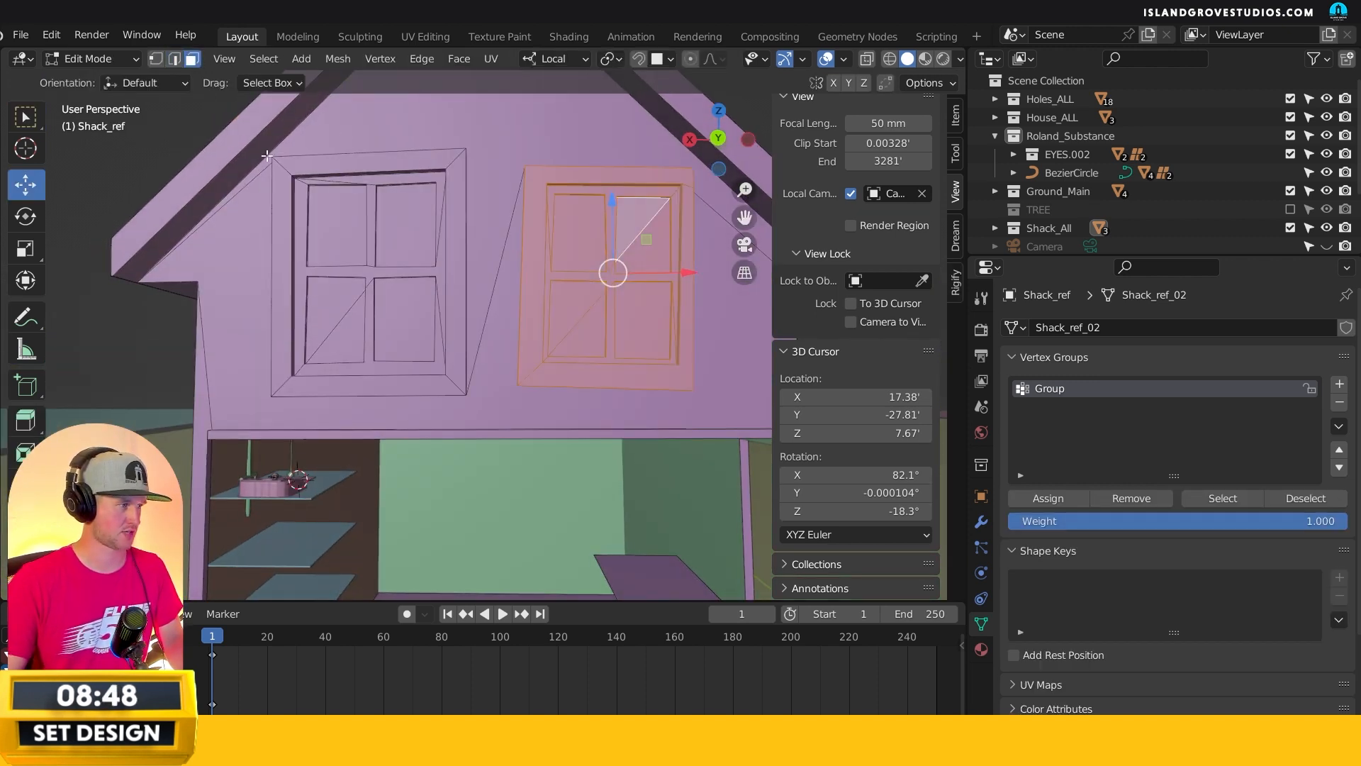
click(326, 219)
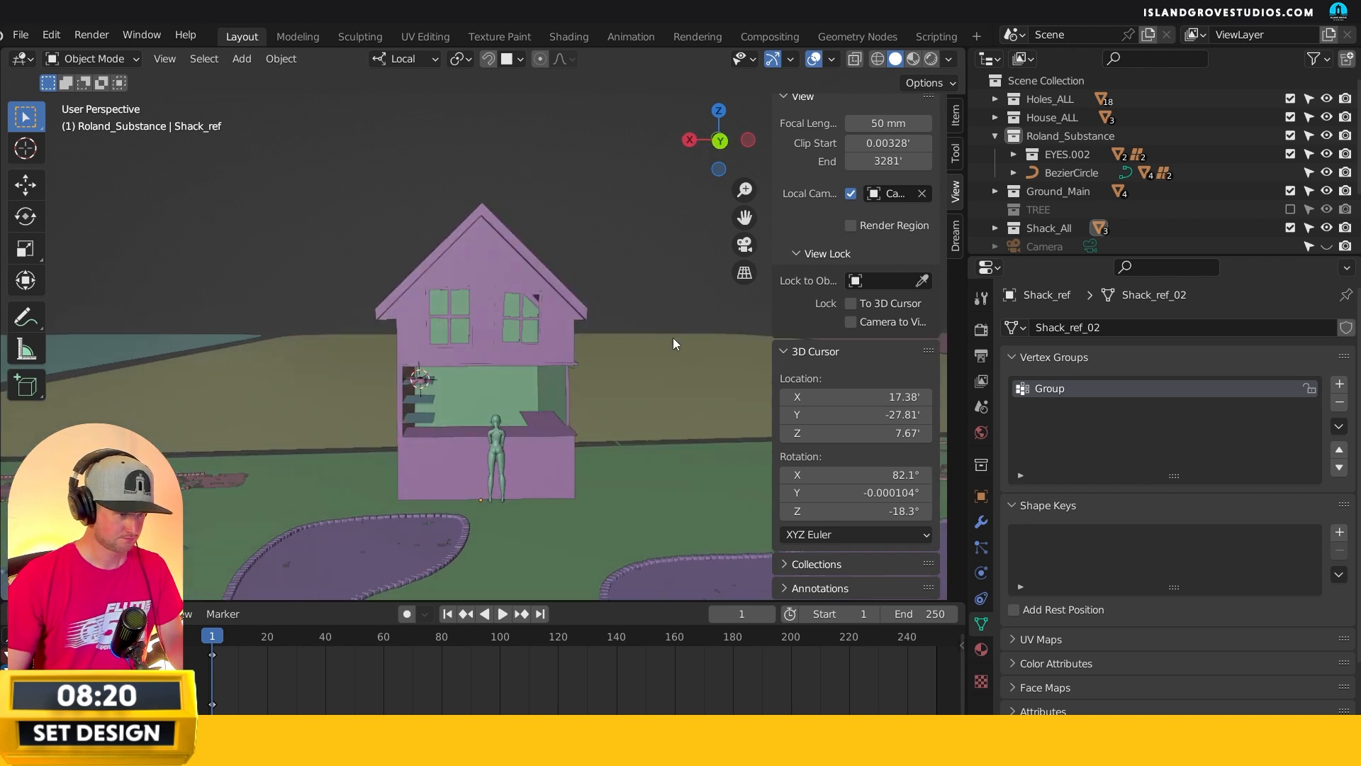
- Select the shack together with its interior shelves, the putting mat and the swing on the top shelf
middle_drag(612, 261, 519, 252)
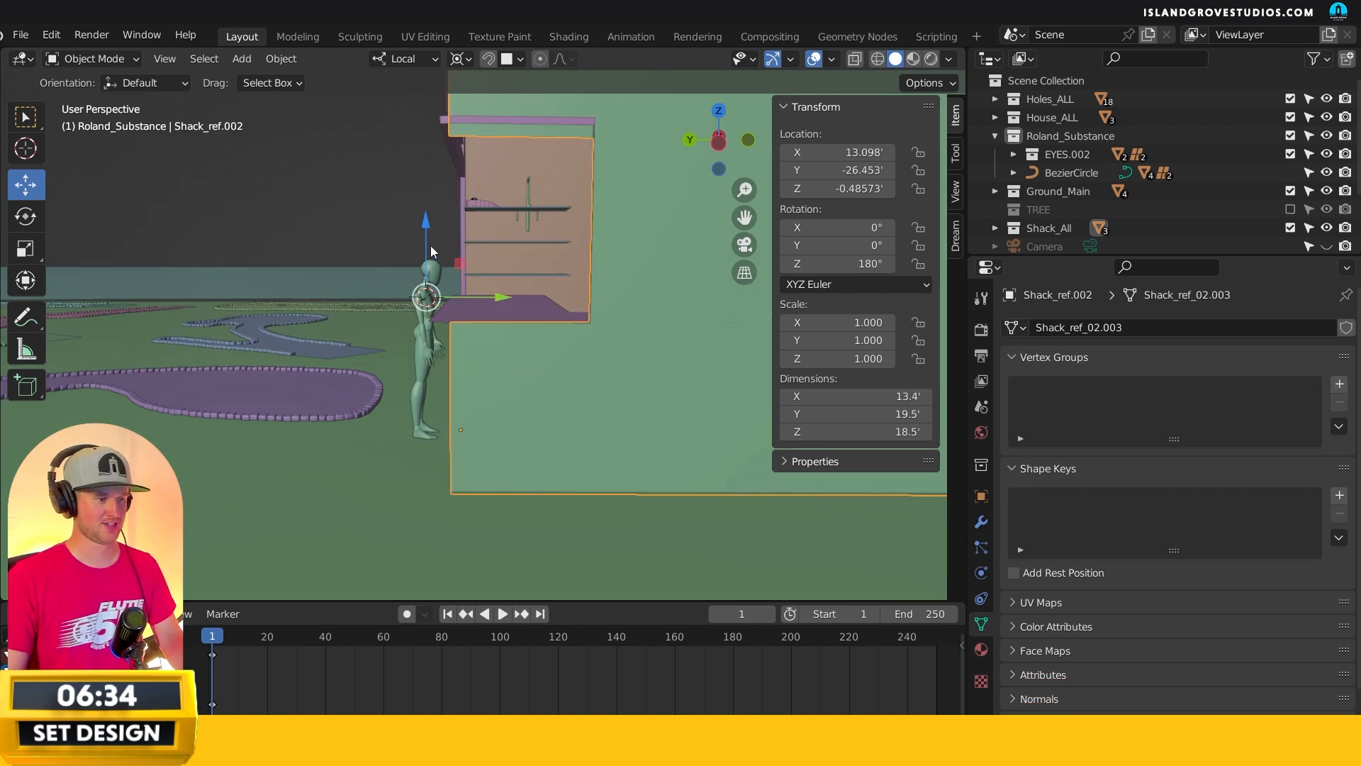
click(425, 232)
key(ctrl+z)
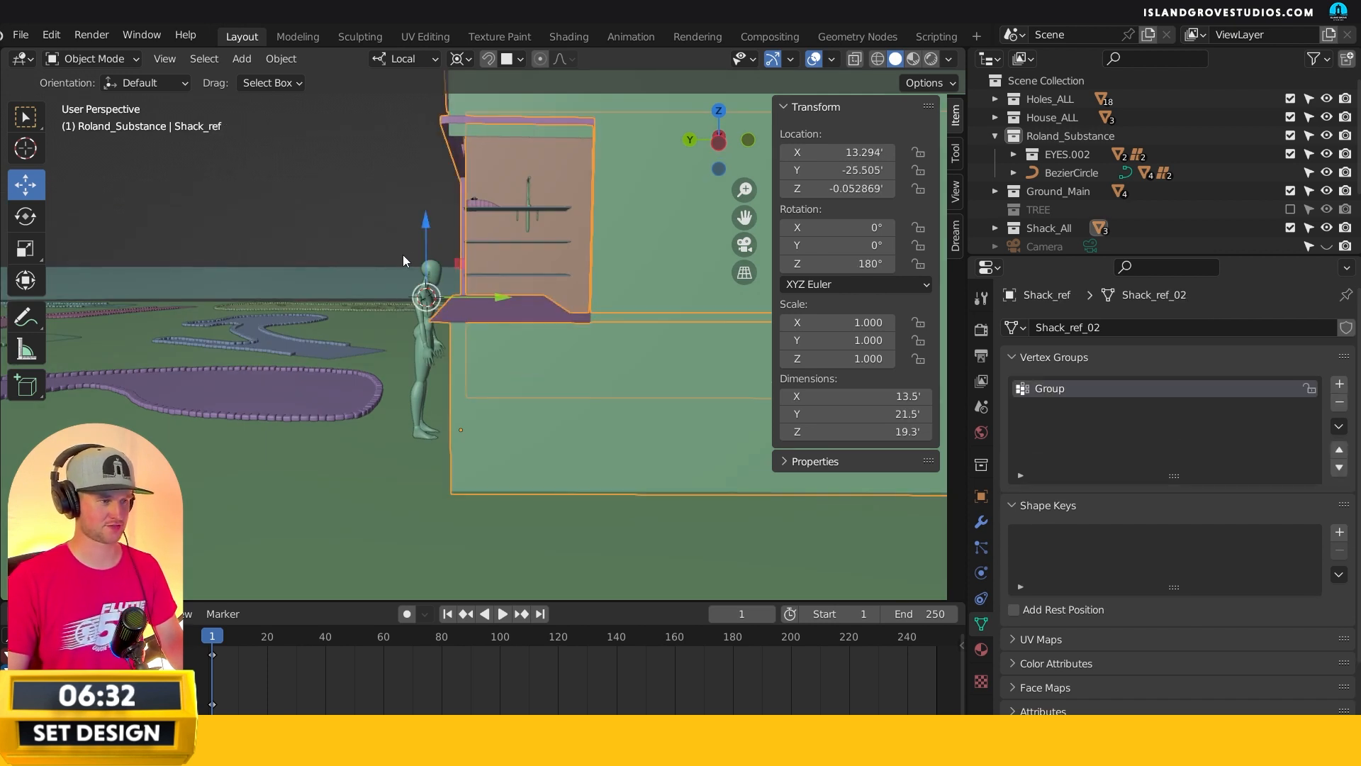
click(353, 230)
middle_drag(356, 234, 406, 248)
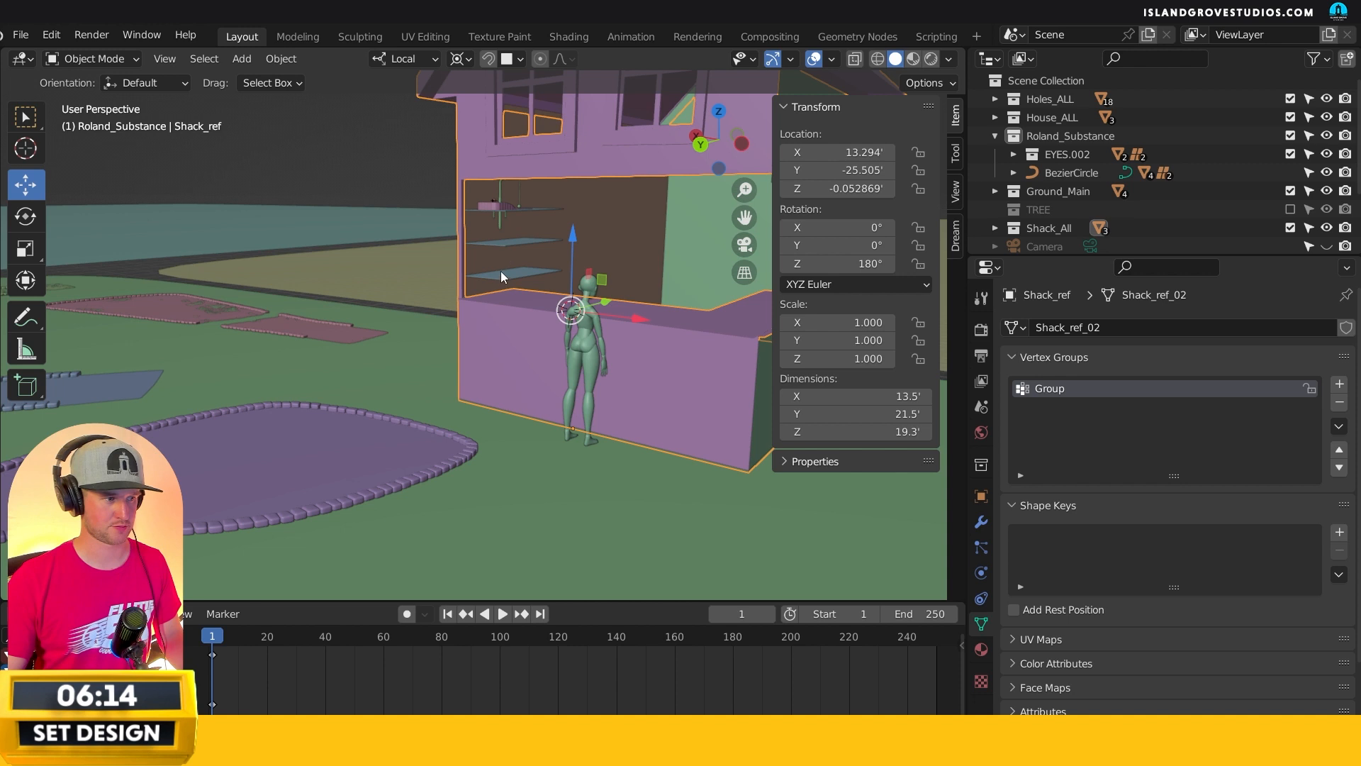
click(505, 268)
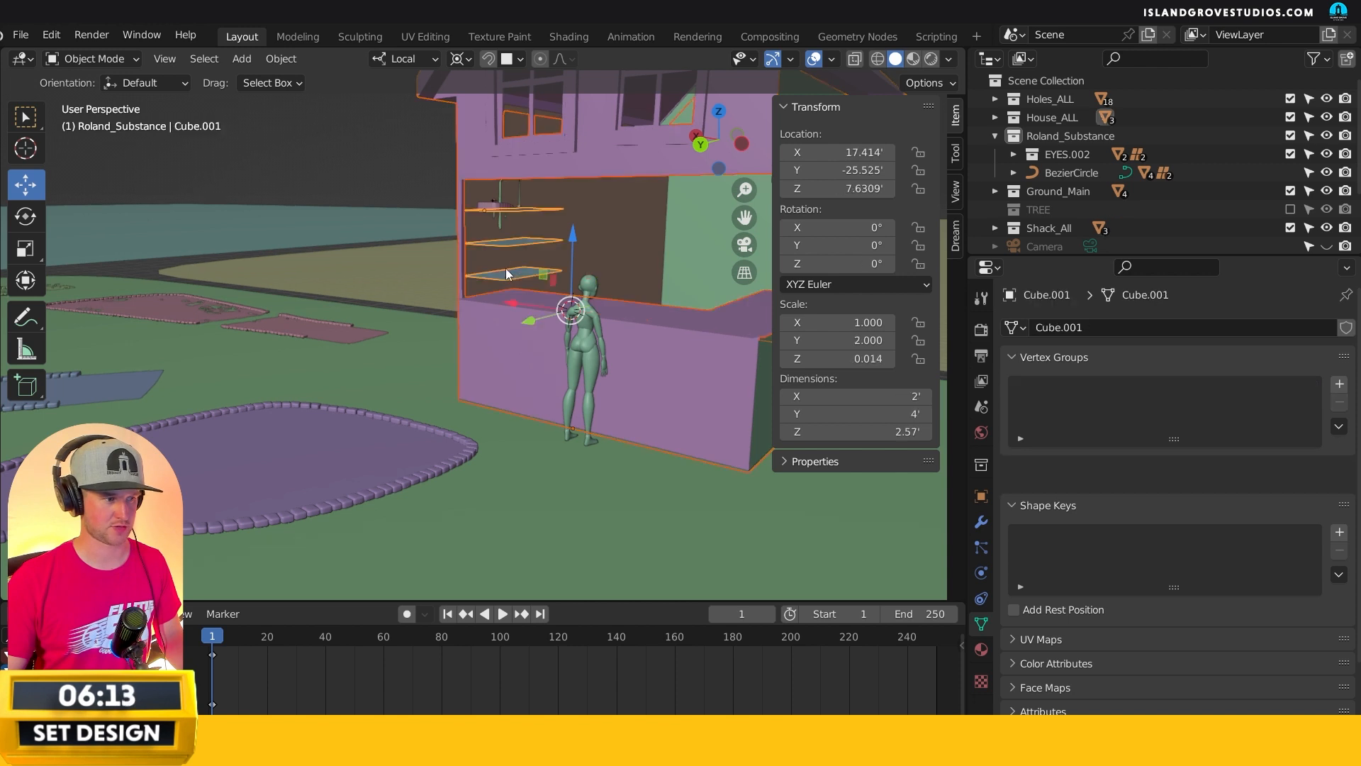
click(497, 207)
middle_drag(506, 202, 506, 201)
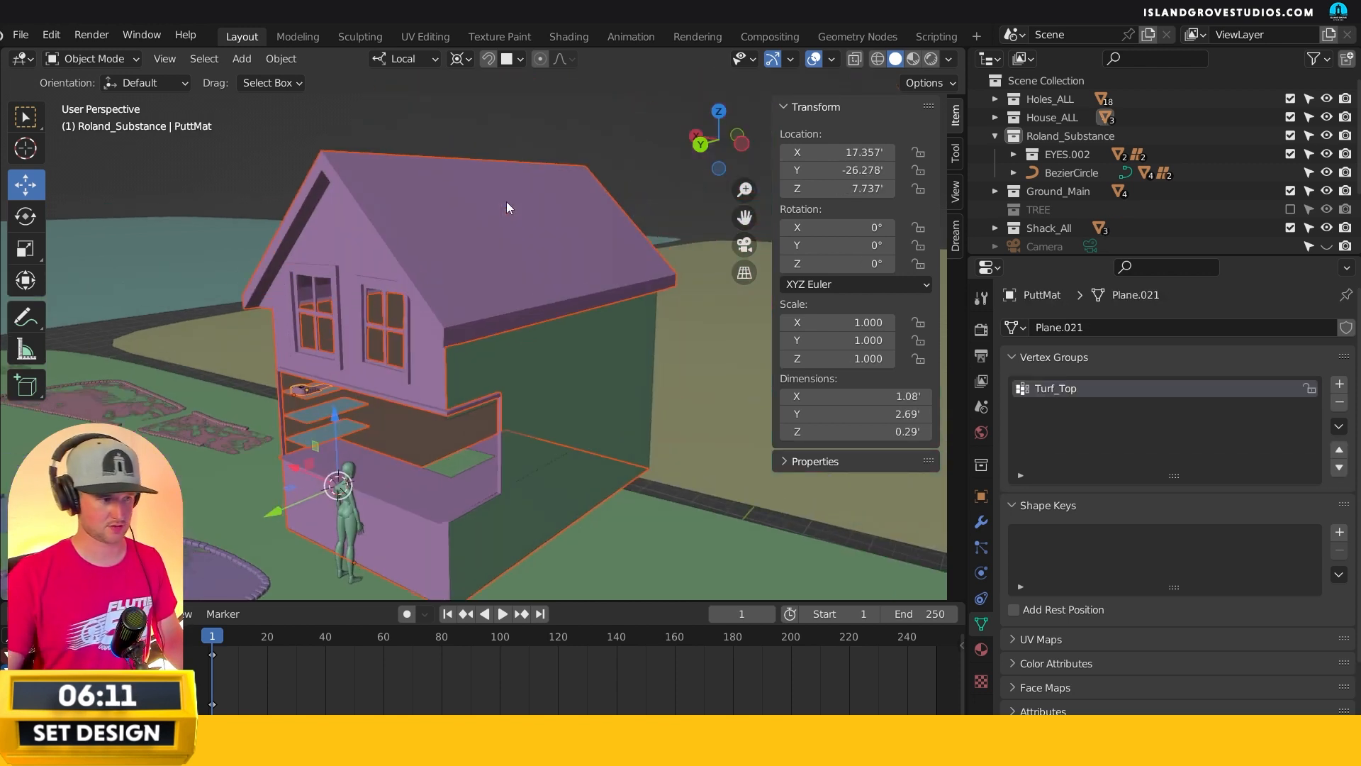
shift+middle_drag(326, 439, 509, 341)
scroll(509, 319, up, 8)
middle_drag(535, 240, 378, 271)
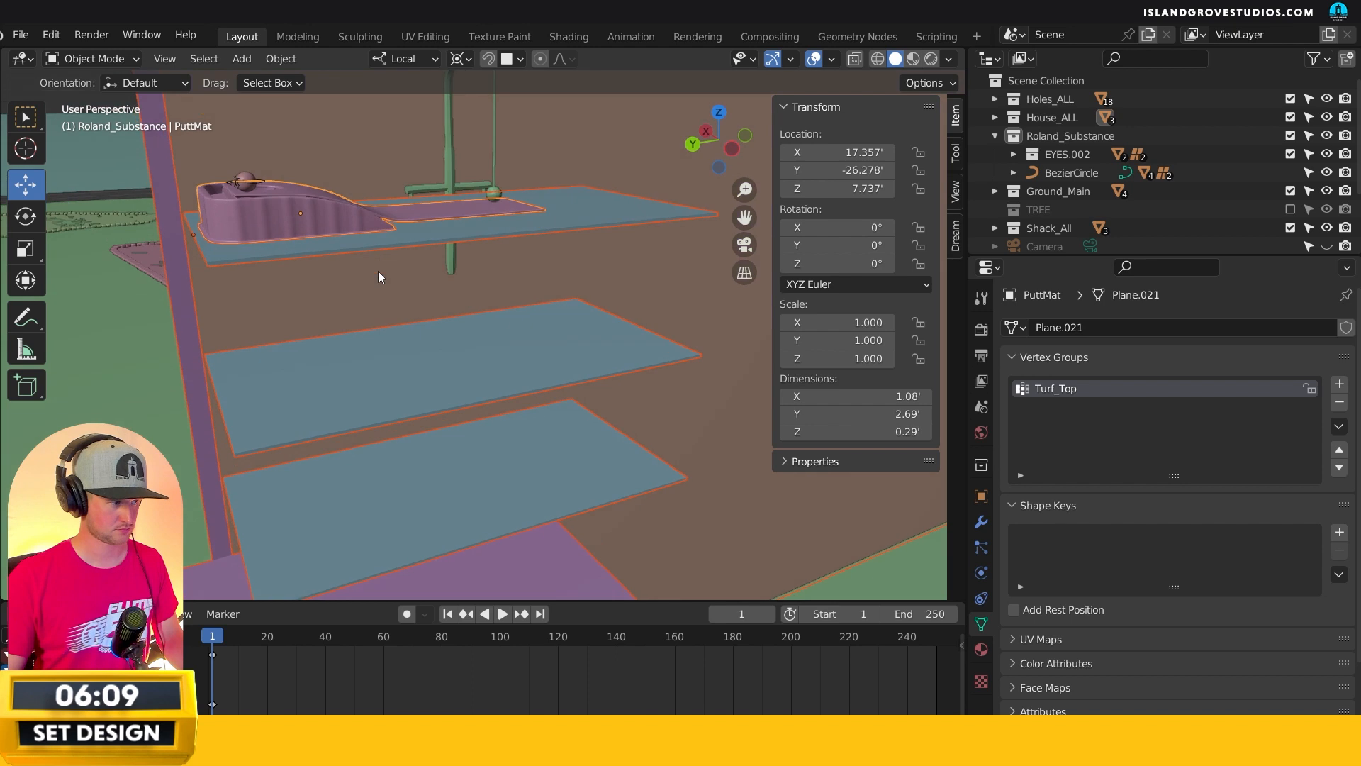
shift+click(450, 175)
- Try lowering the shack together with its shelves, putting mat and swing, then undo the move
scroll(560, 261, down, 4)
middle_drag(564, 262, 578, 207)
scroll(618, 351, down, 3)
shift+middle_drag(618, 351, 457, 309)
drag(355, 262, 355, 282)
middle_drag(364, 319, 348, 306)
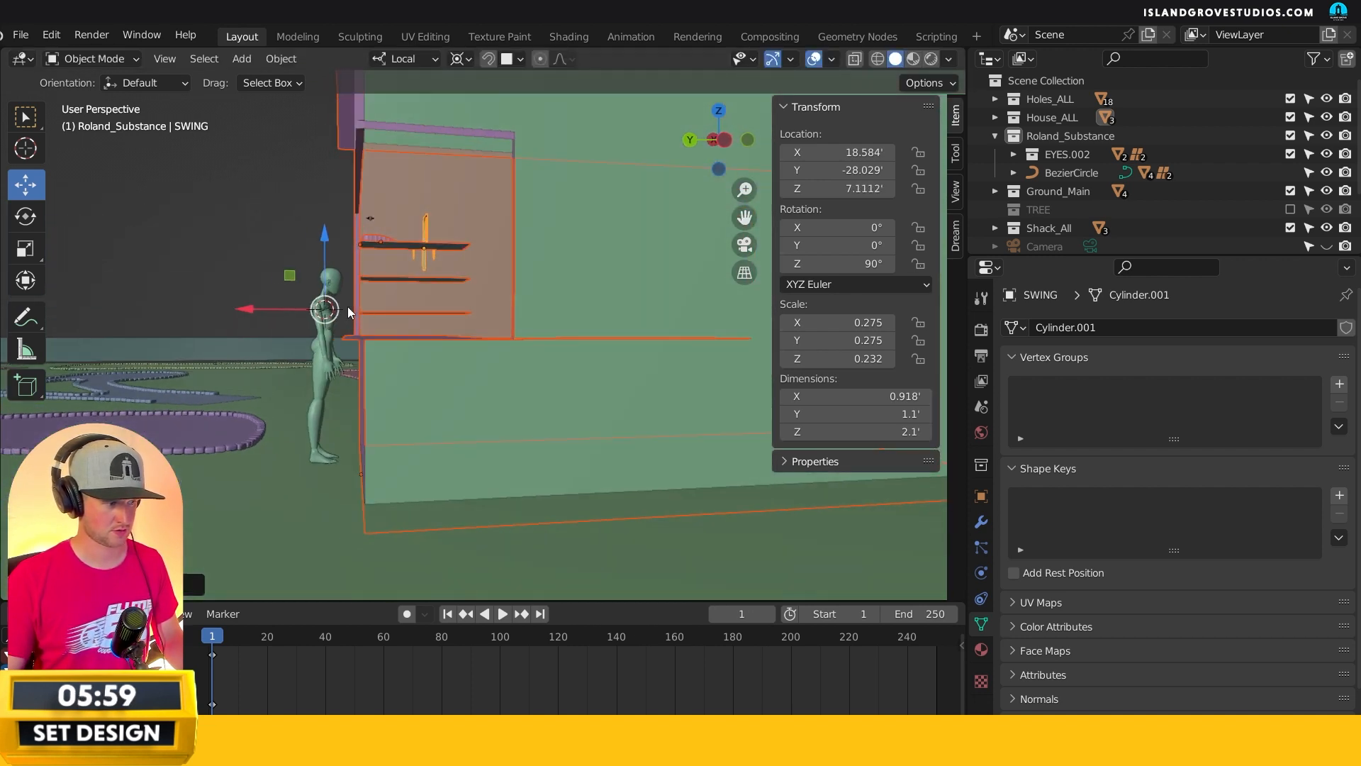
key(ctrl+z)
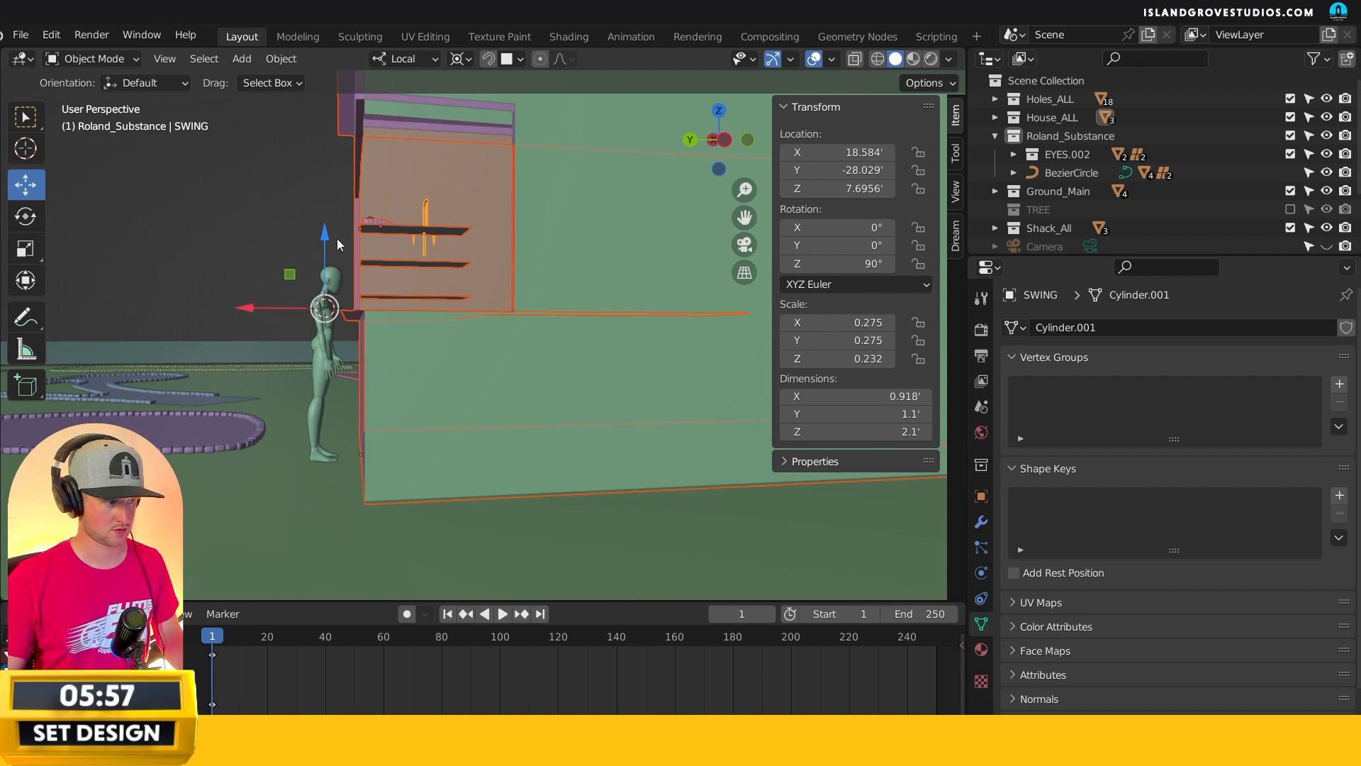
- Lower the shack and its fittings until the swing's Z location is about 7.1 ft, and check the counter against the mannequin
middle_drag(335, 261, 335, 265)
drag(328, 241, 335, 277)
middle_drag(335, 273, 333, 270)
click(323, 354)
scroll(326, 307, up, 5)
middle_drag(404, 298, 590, 313)
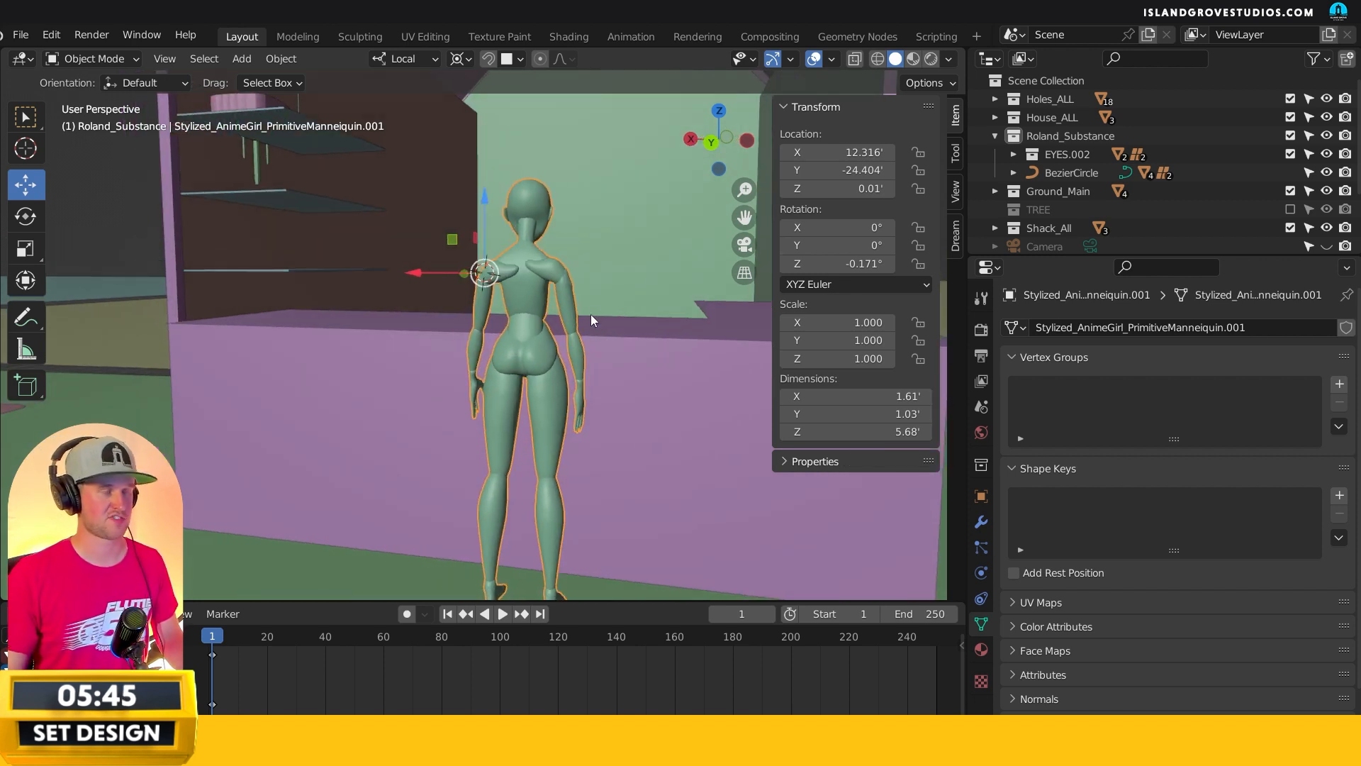
middle_drag(562, 447, 518, 439)
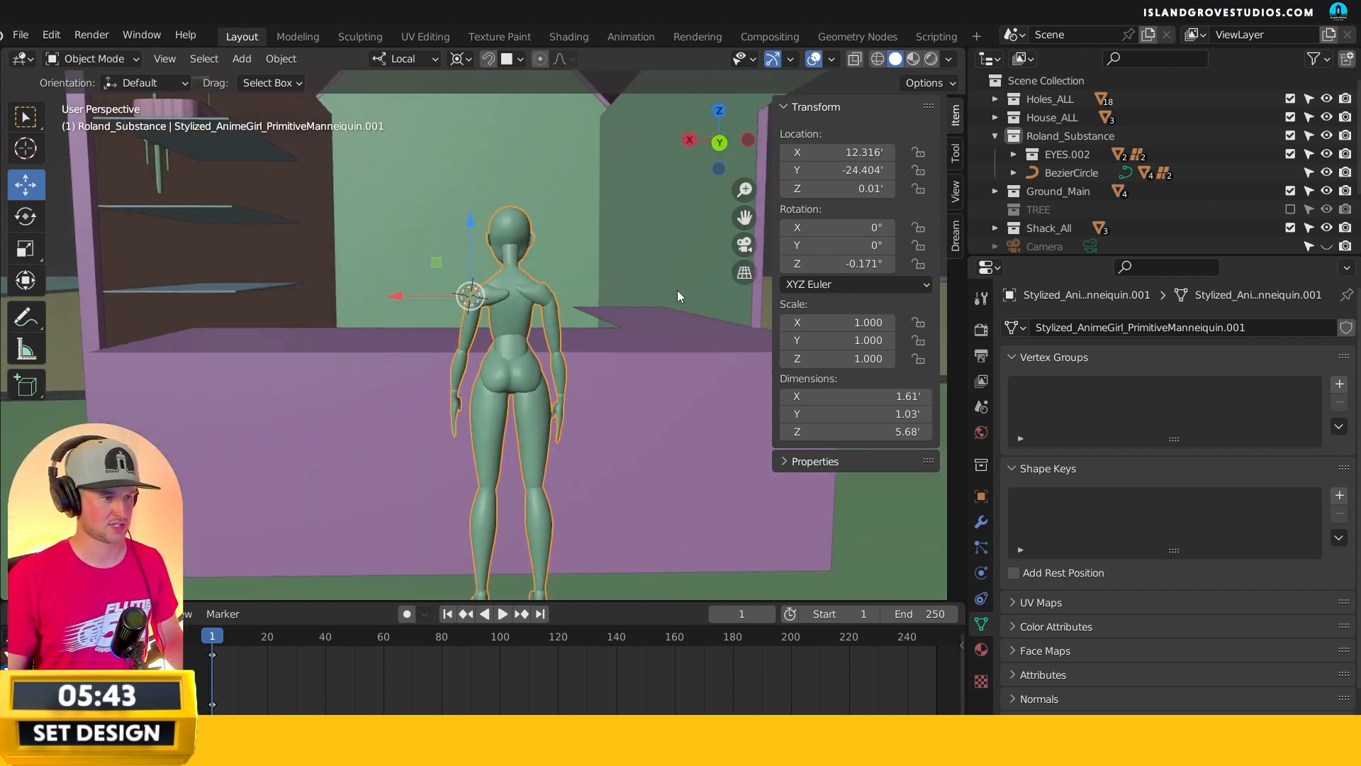
scroll(475, 381, down, 3)
- Fine-tune the height of the shack and its fittings to a swing Z location of about 7.0 ft, and deselect everything
click(232, 129)
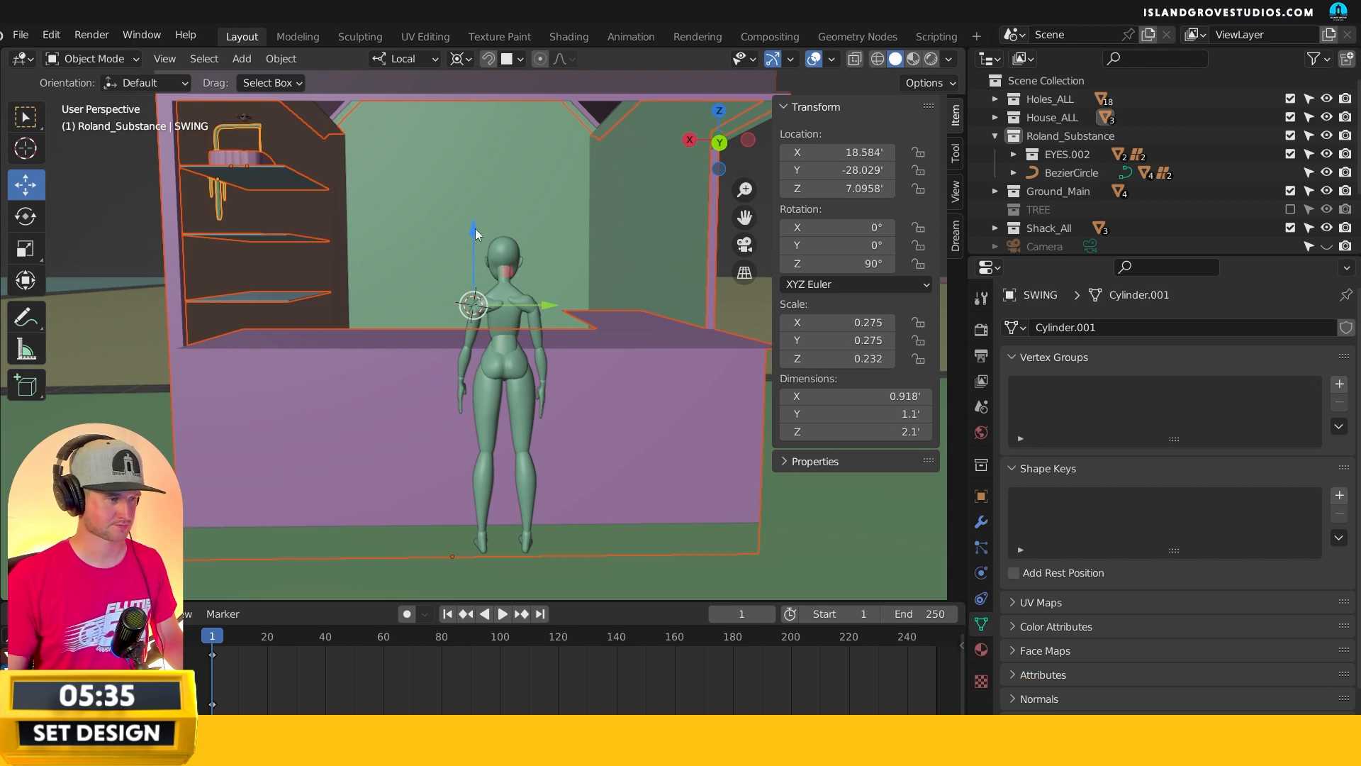
key(g)
key(z)
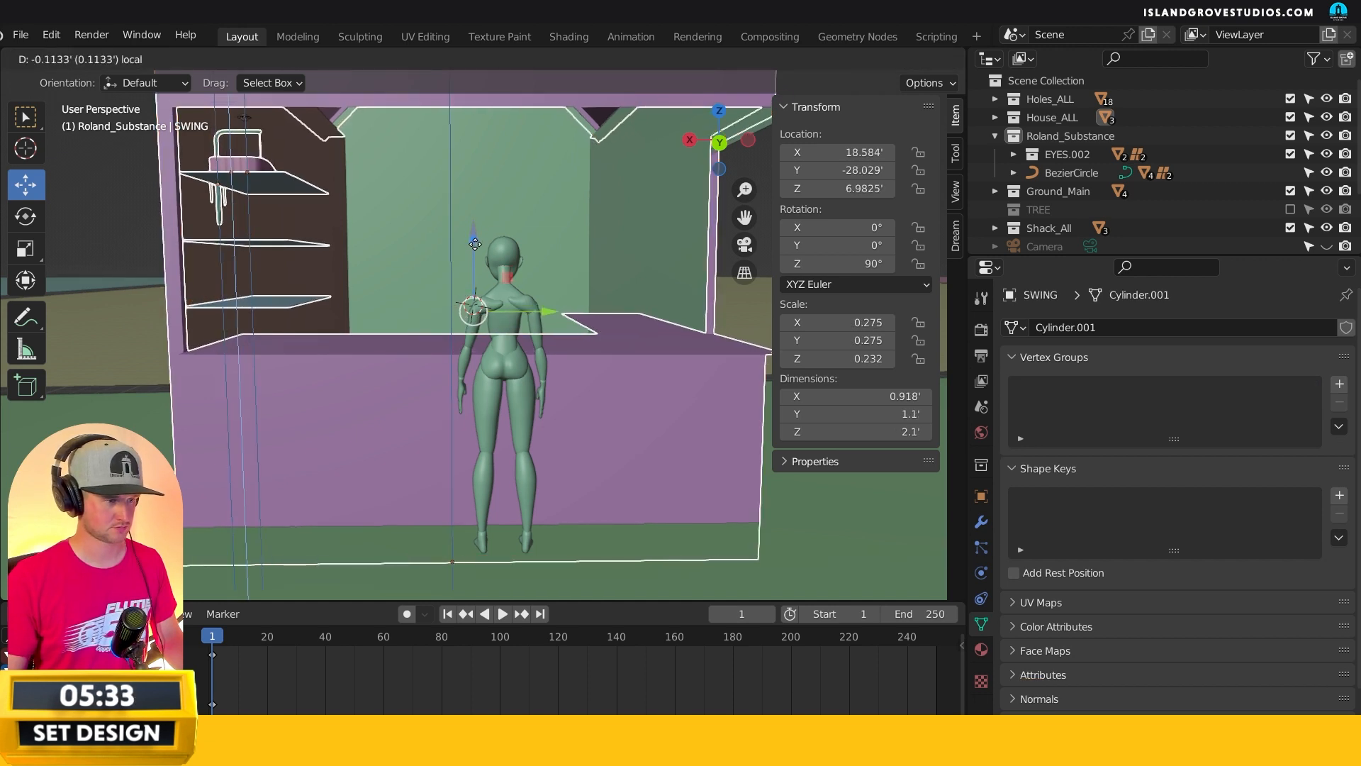
click(479, 254)
middle_drag(479, 254, 365, 304)
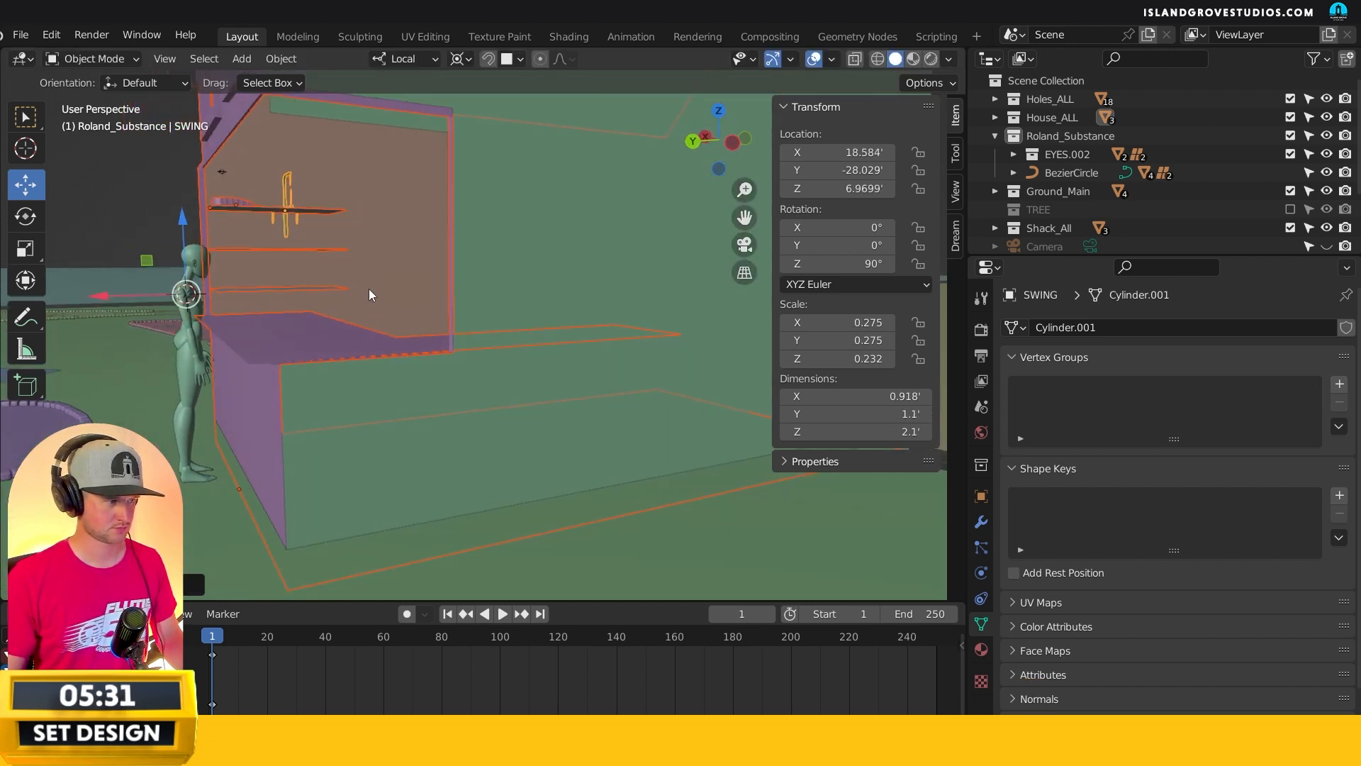
drag(185, 220, 186, 217)
click(142, 207)
mouse_move(268, 317)
middle_down()
mouse_move(249, 309)
mouse_move(264, 271)
mouse_move(262, 290)
middle_up()
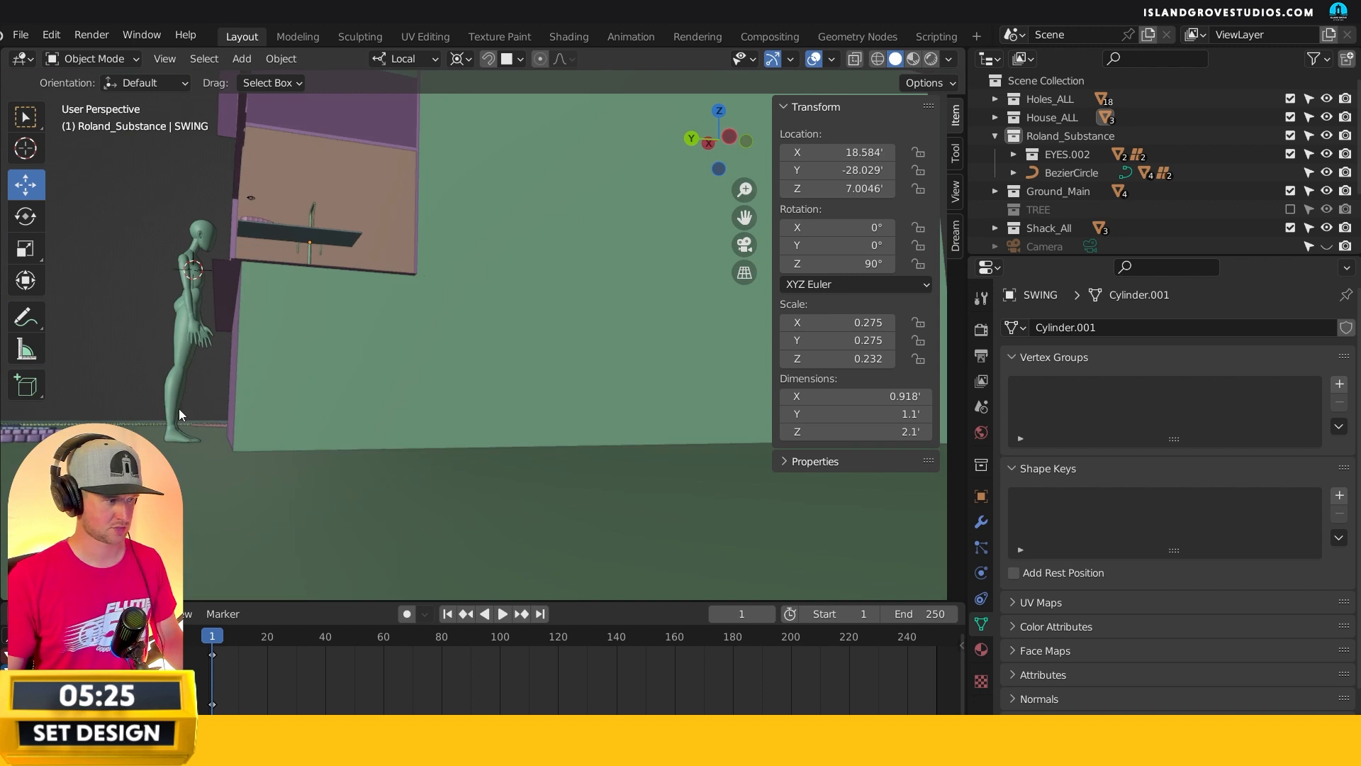
- Examine the mannequin's feet and the shack's base from below ground level and from the front
click(176, 407)
shift+middle_drag(229, 428, 306, 424)
key(KP_Decimal)
middle_drag(403, 288, 455, 324)
scroll(413, 310, down, 5)
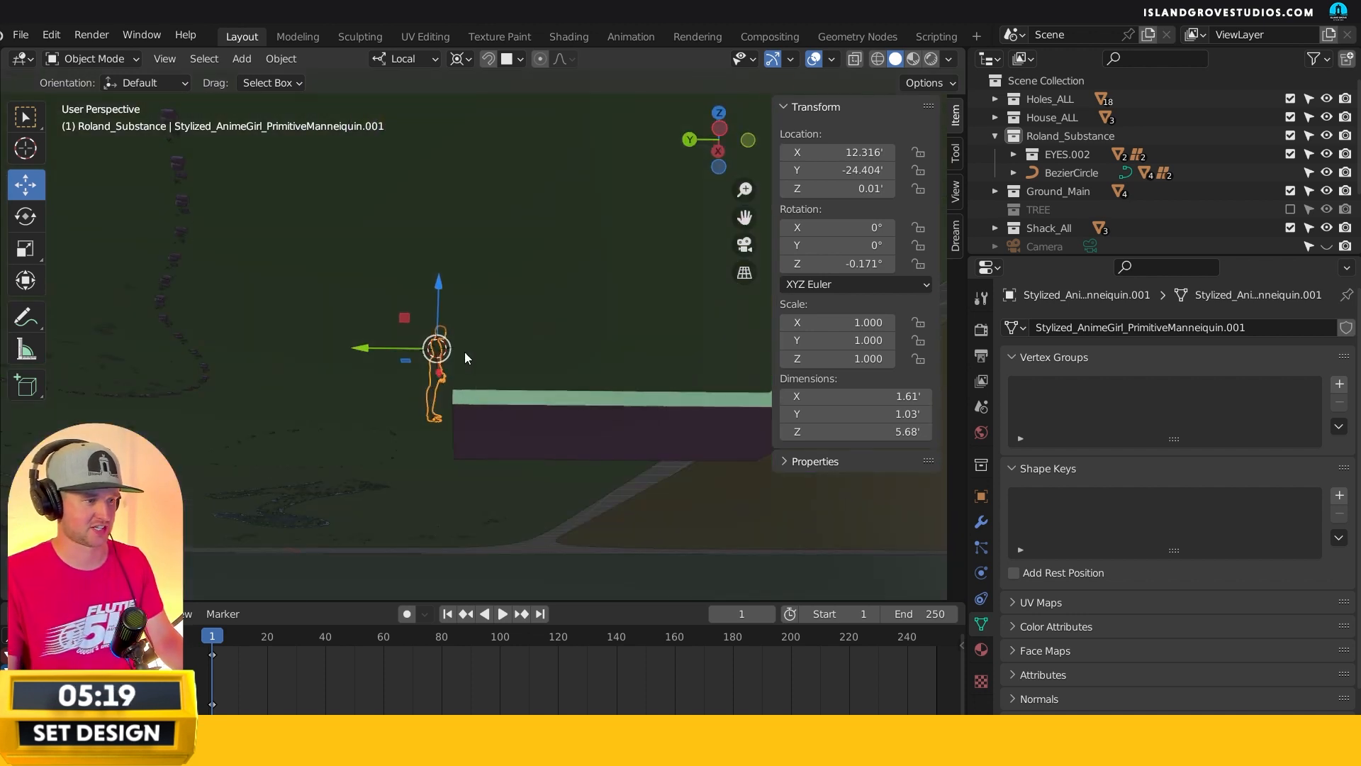
click(494, 436)
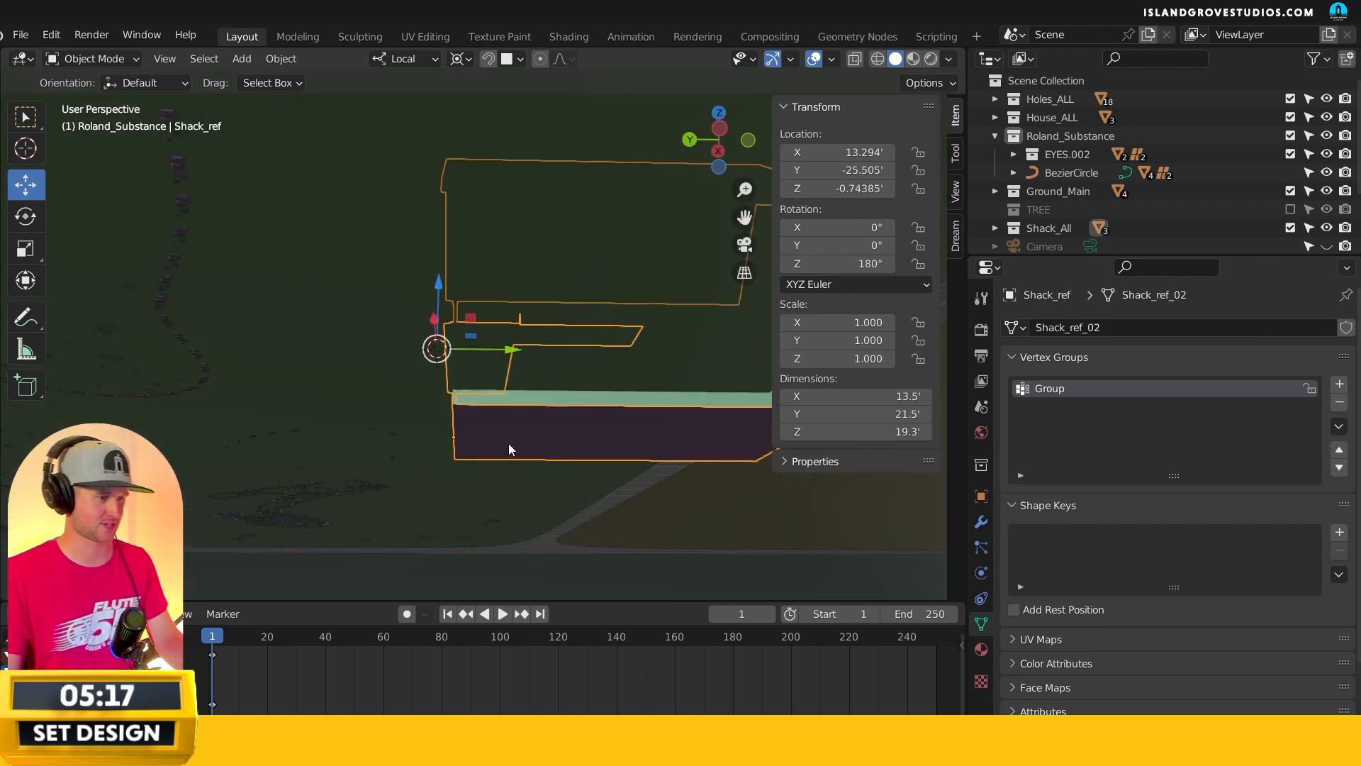
middle_drag(512, 425, 532, 405)
scroll(466, 354, up, 5)
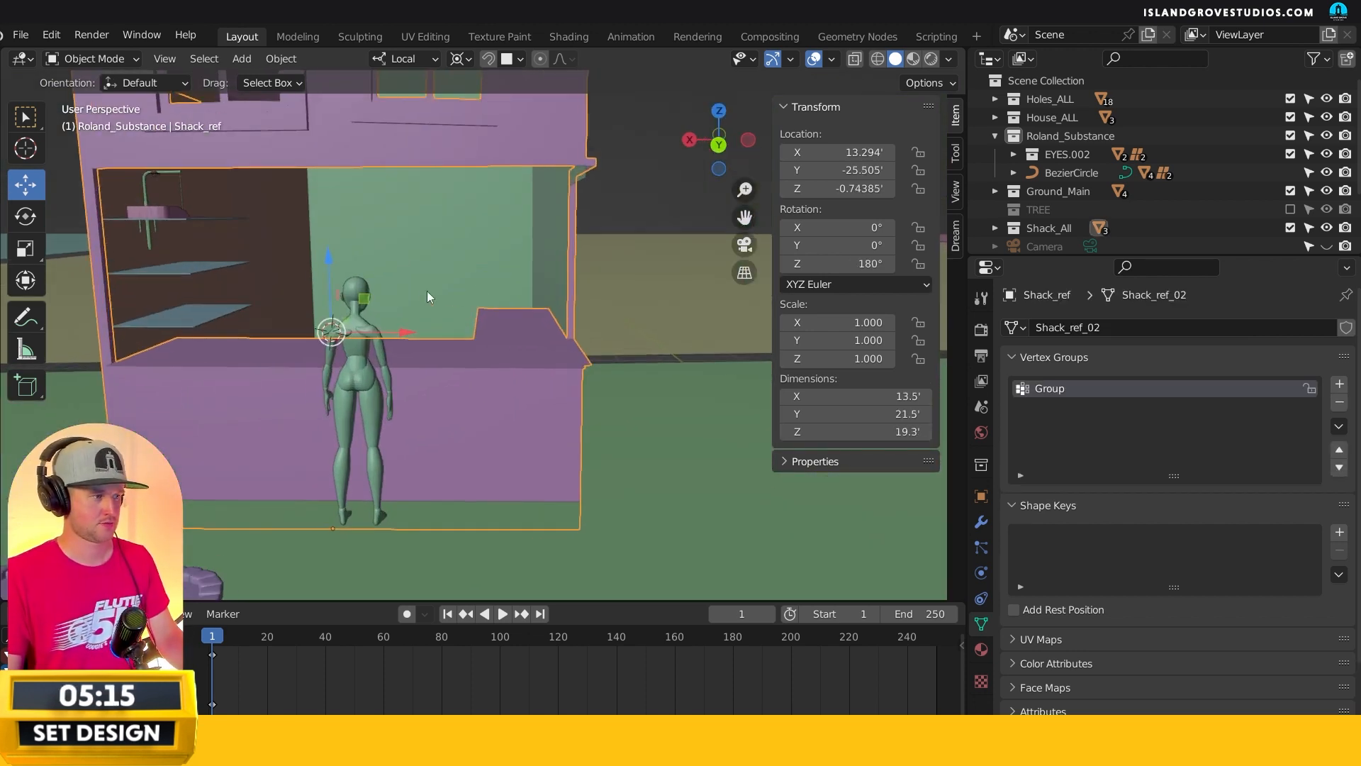
scroll(272, 283, up, 2)
- Select the small bespectacled head floating above the top shelf and lower it to a Z location of about 7.86 ft
click(333, 261)
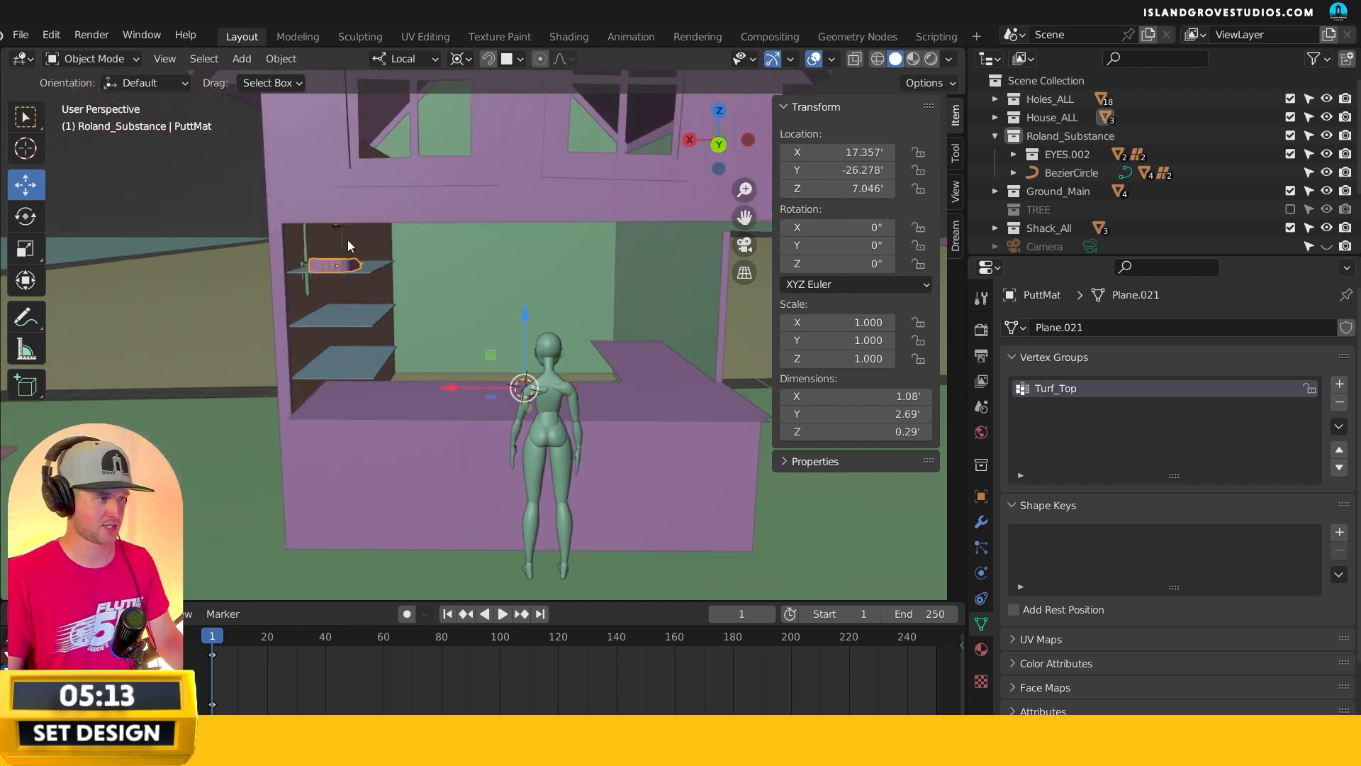
key(ctrl+z)
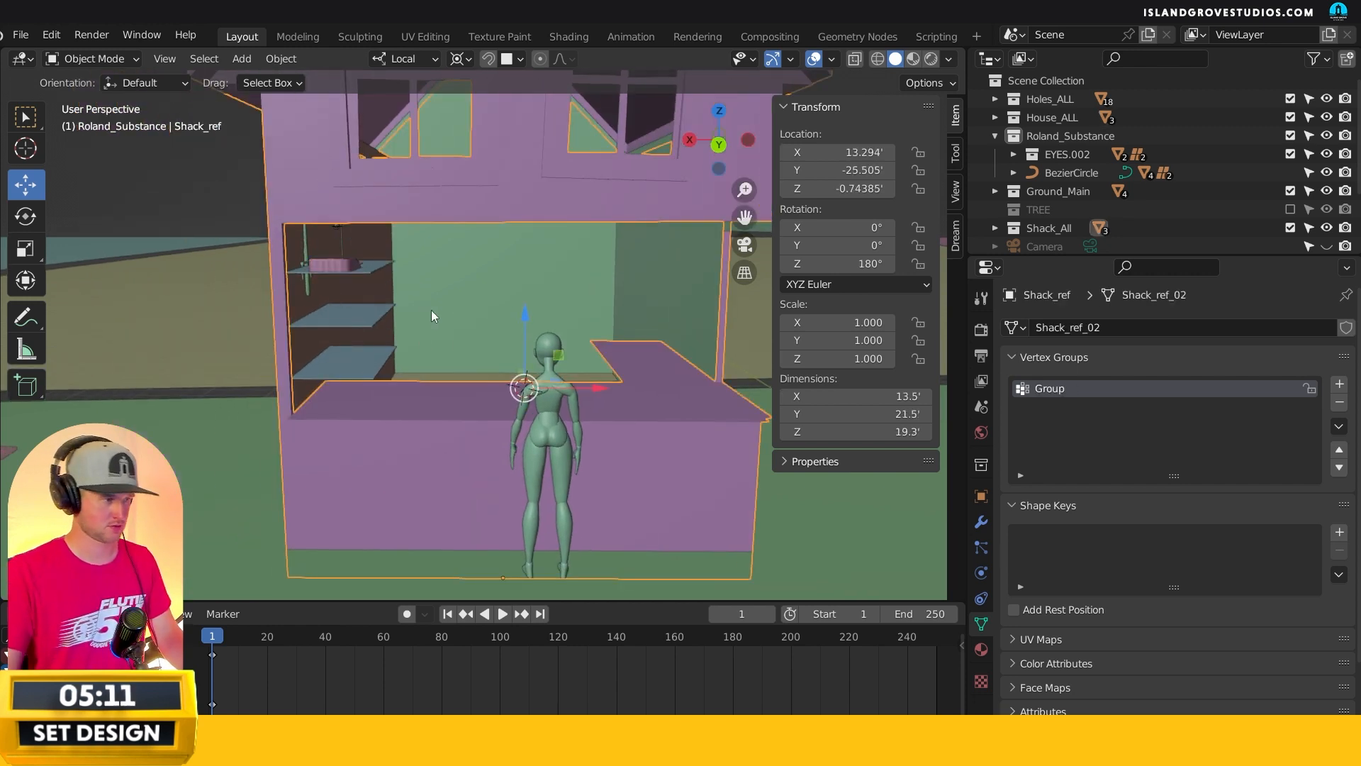
scroll(418, 301, up, 4)
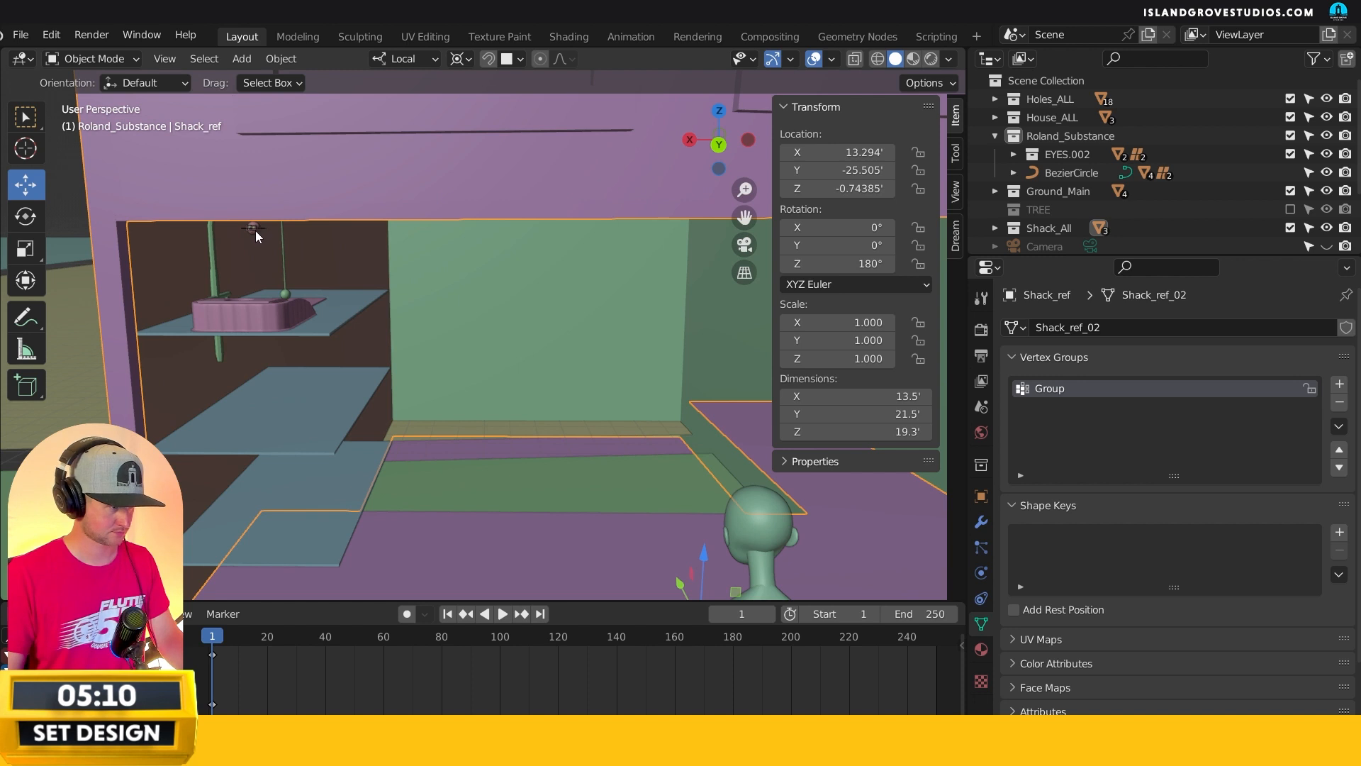
click(255, 231)
scroll(259, 236, up, 3)
key(KP_Decimal)
scroll(500, 390, down, 5)
middle_drag(503, 427, 574, 405)
scroll(513, 404, down, 2)
key(g)
key(z)
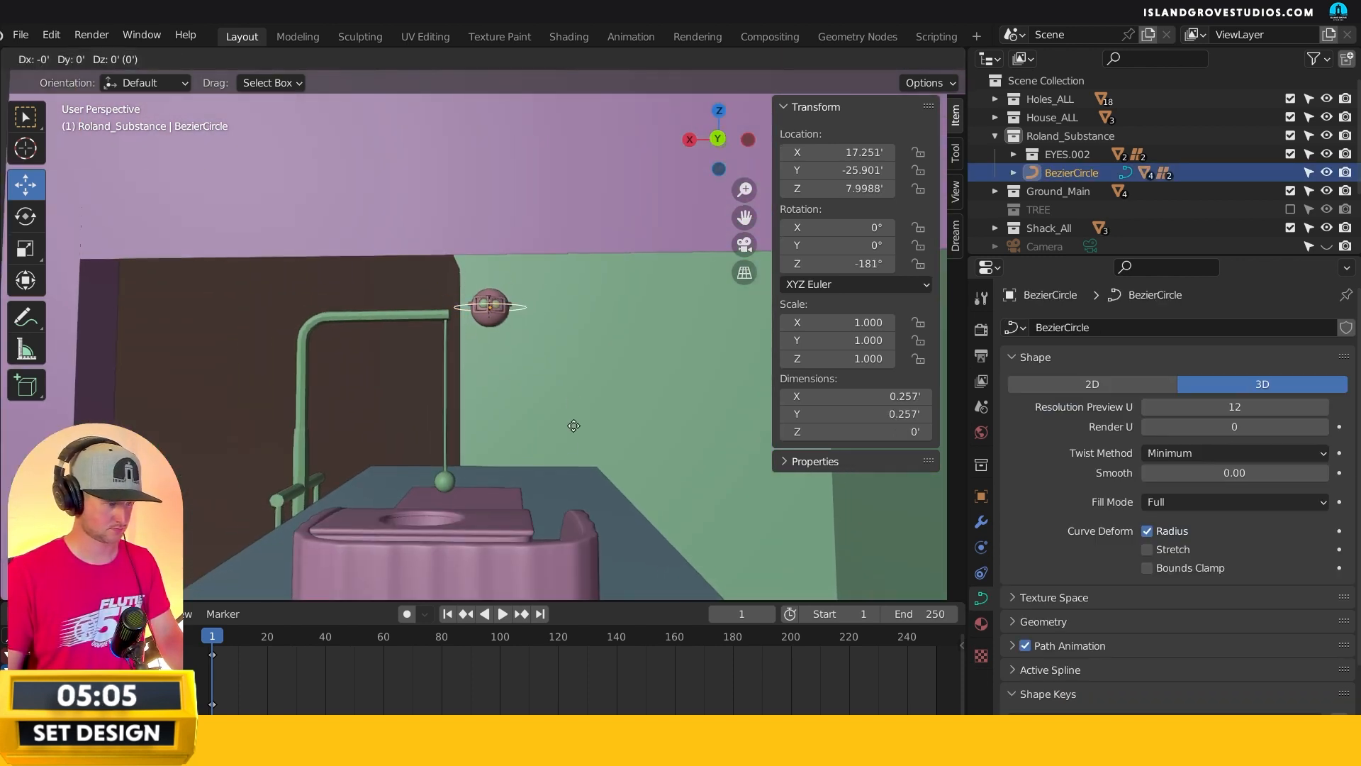
click(560, 568)
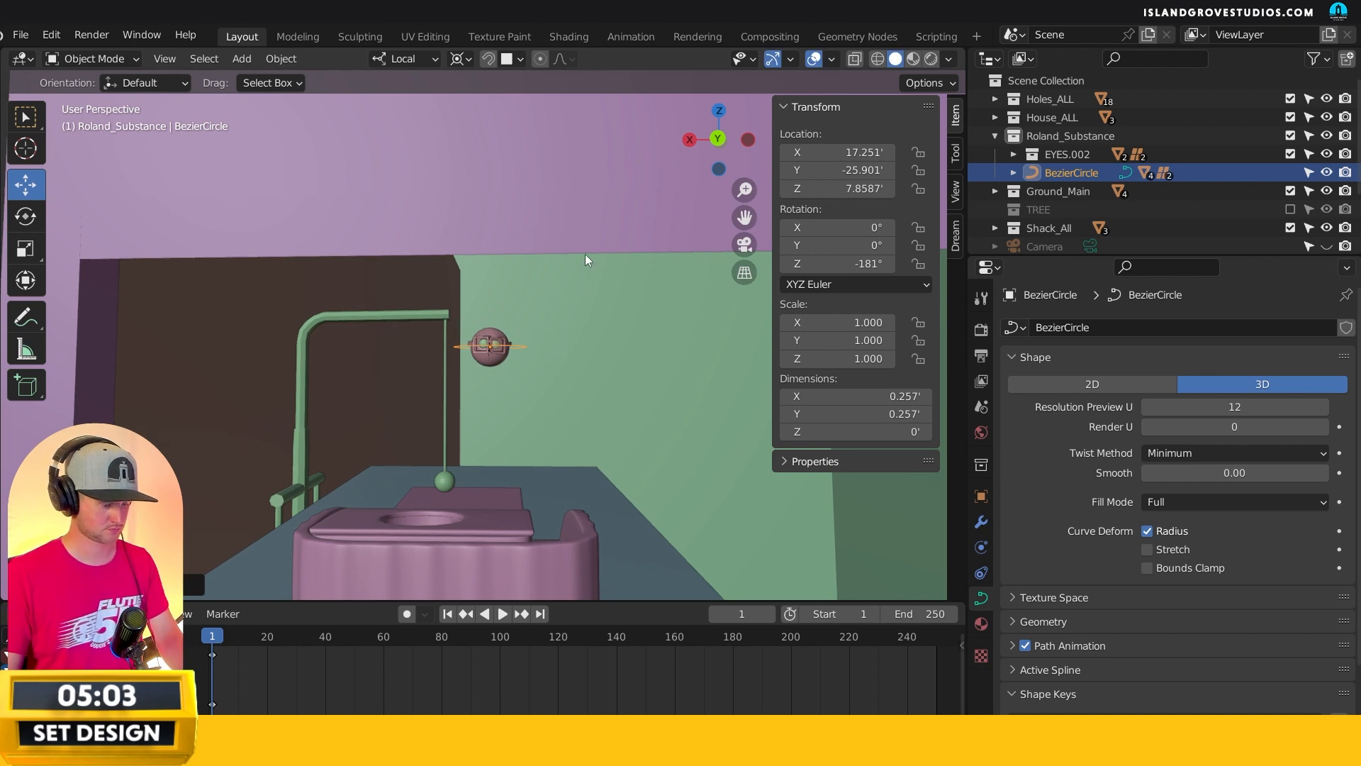
- Lower the head further, set the pivot point to Individual Origins, and bring its Z location down to about 7.27 ft
key(g)
key(z)
click(181, 327)
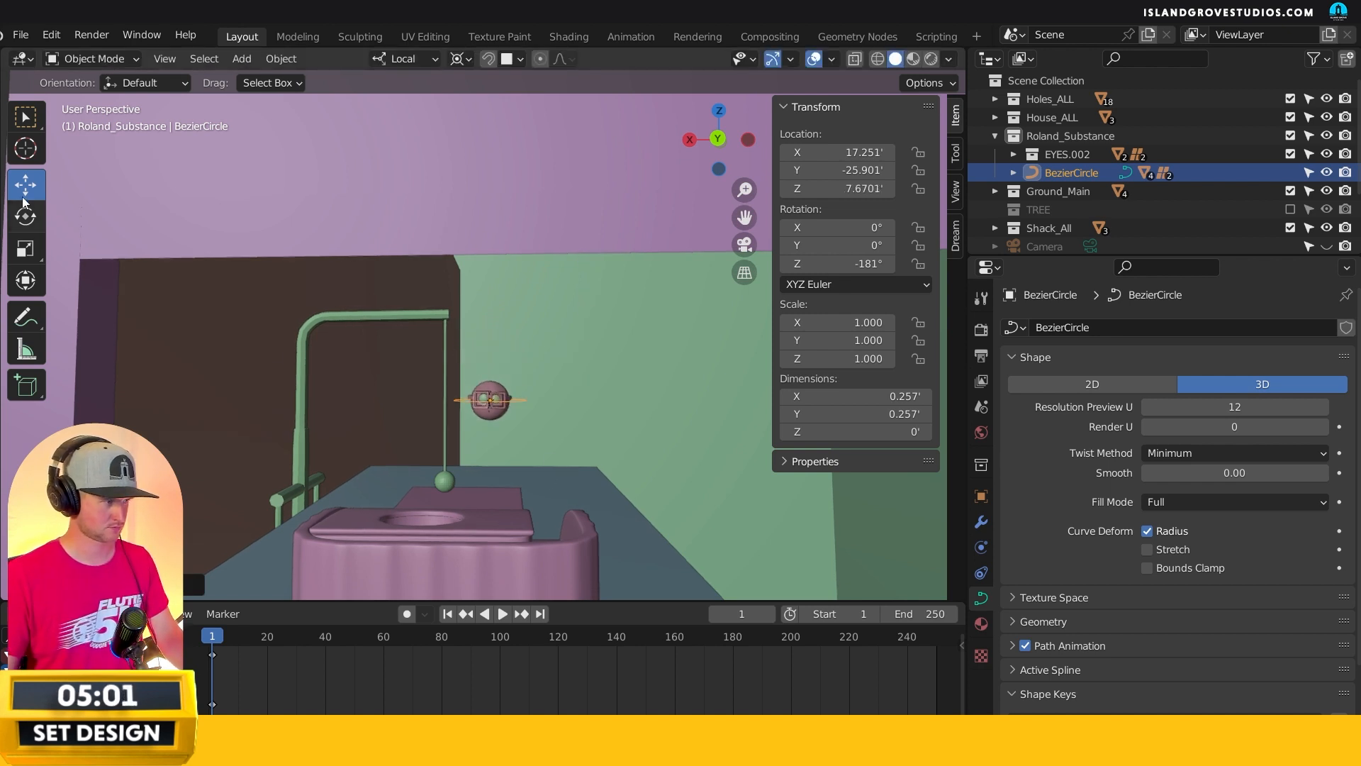
click(462, 58)
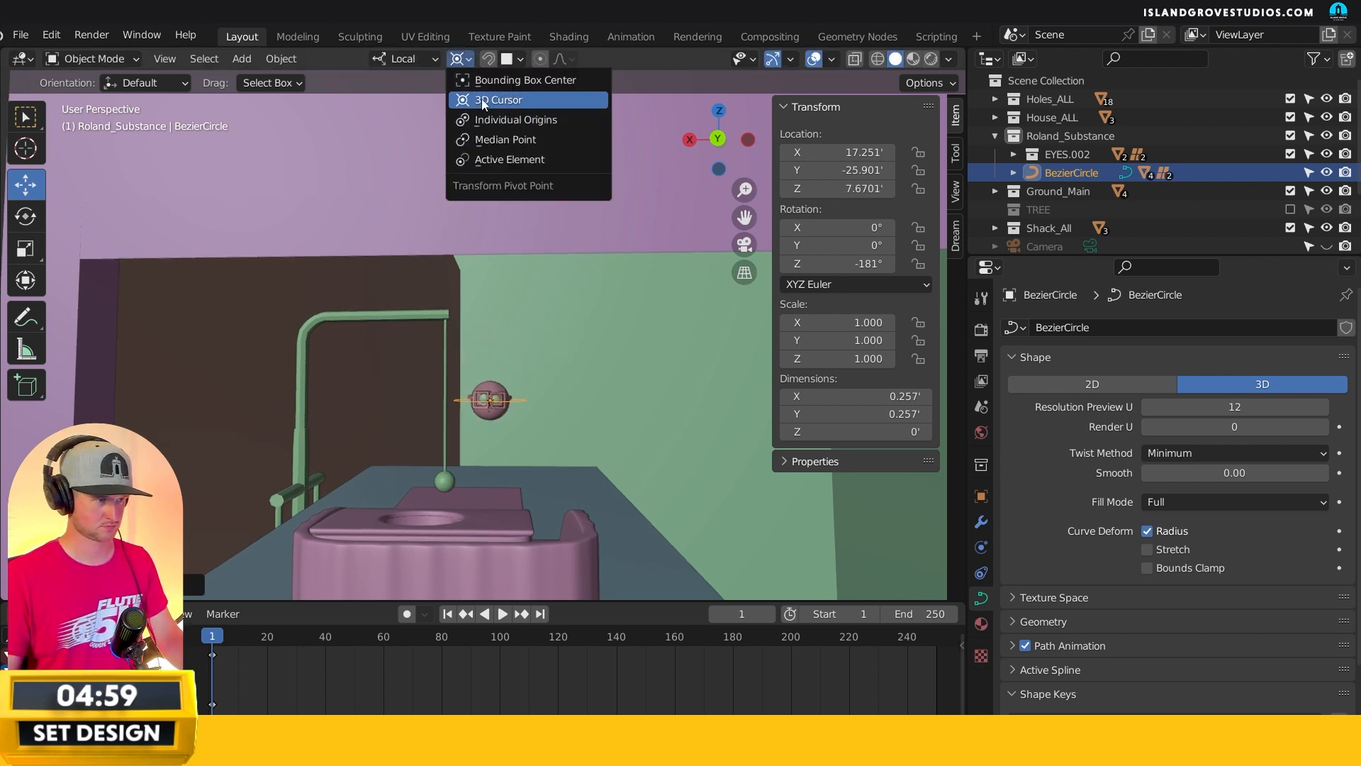
click(489, 119)
key(g)
key(z)
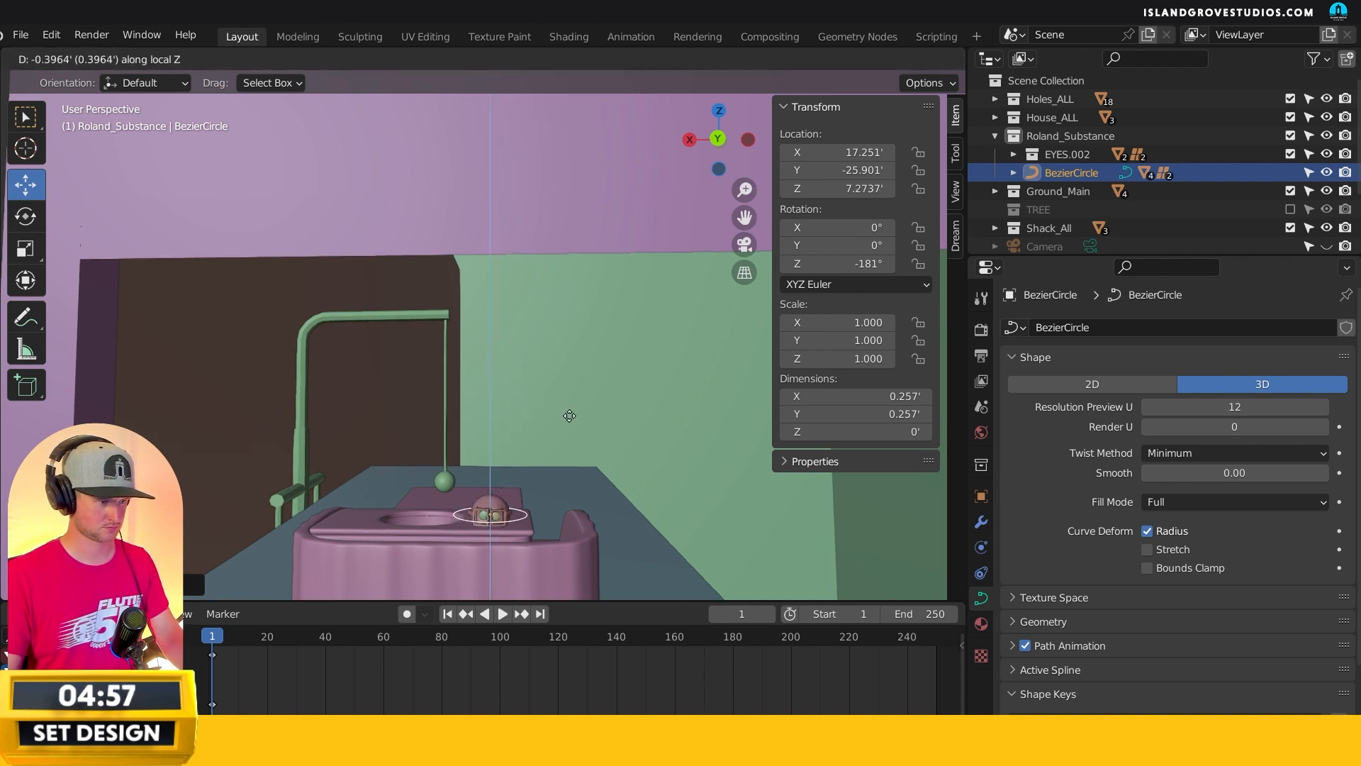
click(569, 412)
key(KP_Decimal)
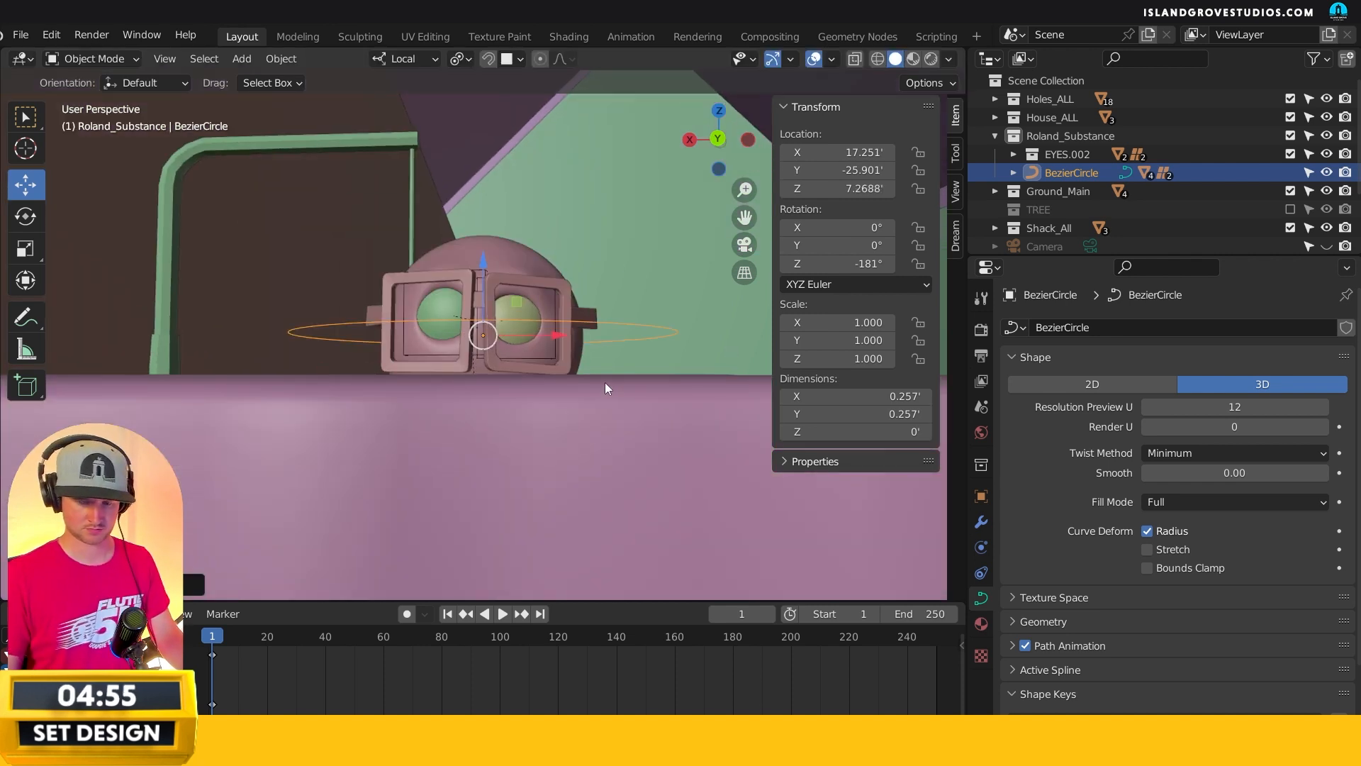
- Raise the head slightly to a Z location of about 7.31 ft above the putting mat, deselect it and check the shack interior
middle_drag(606, 382, 534, 401)
key(g)
key(z)
drag(487, 226, 486, 191)
key(alt+a)
middle_drag(439, 324, 568, 262)
scroll(492, 415, down, 12)
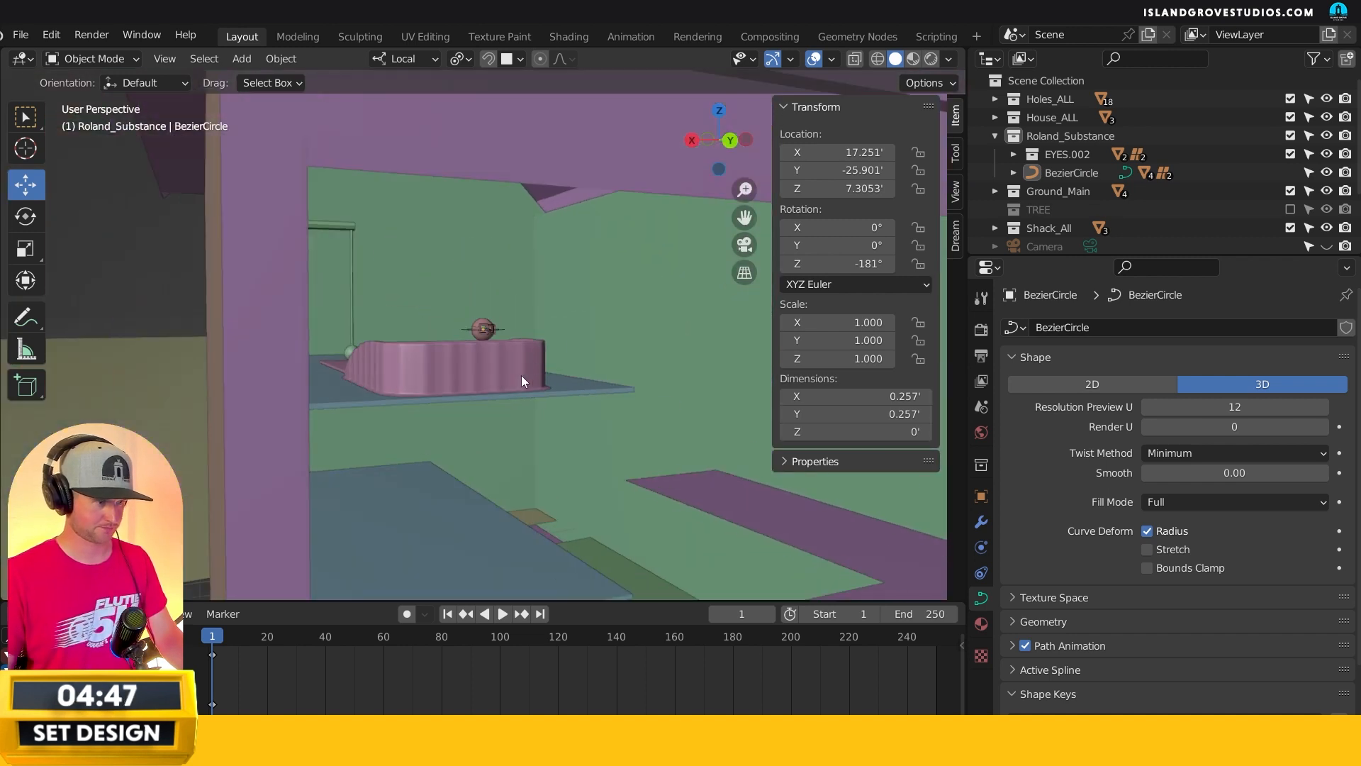
scroll(523, 379, down, 5)
shift+middle_drag(534, 400, 364, 367)
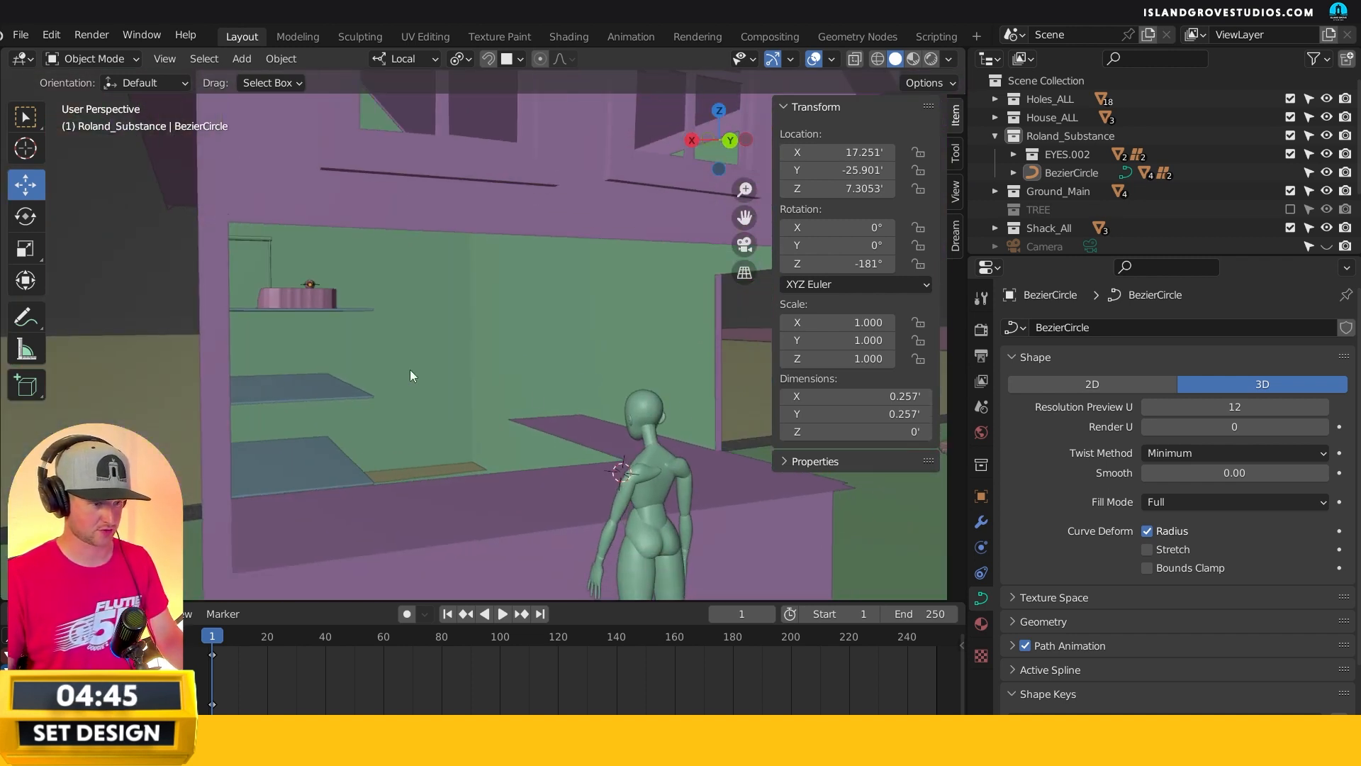
shift+middle_drag(656, 422, 496, 339)
middle_drag(670, 343, 520, 433)
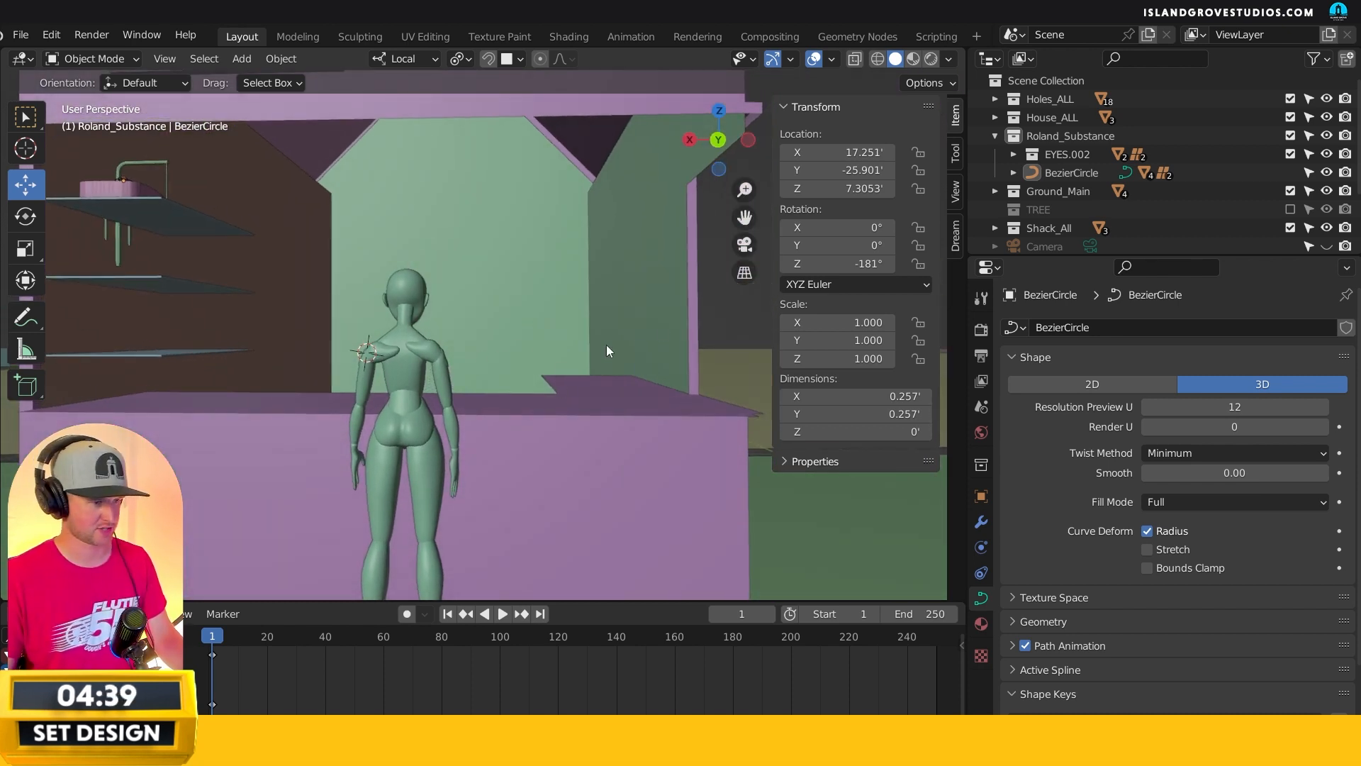
- View the mannequin at the counter from the side, select the shack and start appending data from another Blender file
click(571, 376)
middle_drag(571, 376, 397, 369)
click(271, 256)
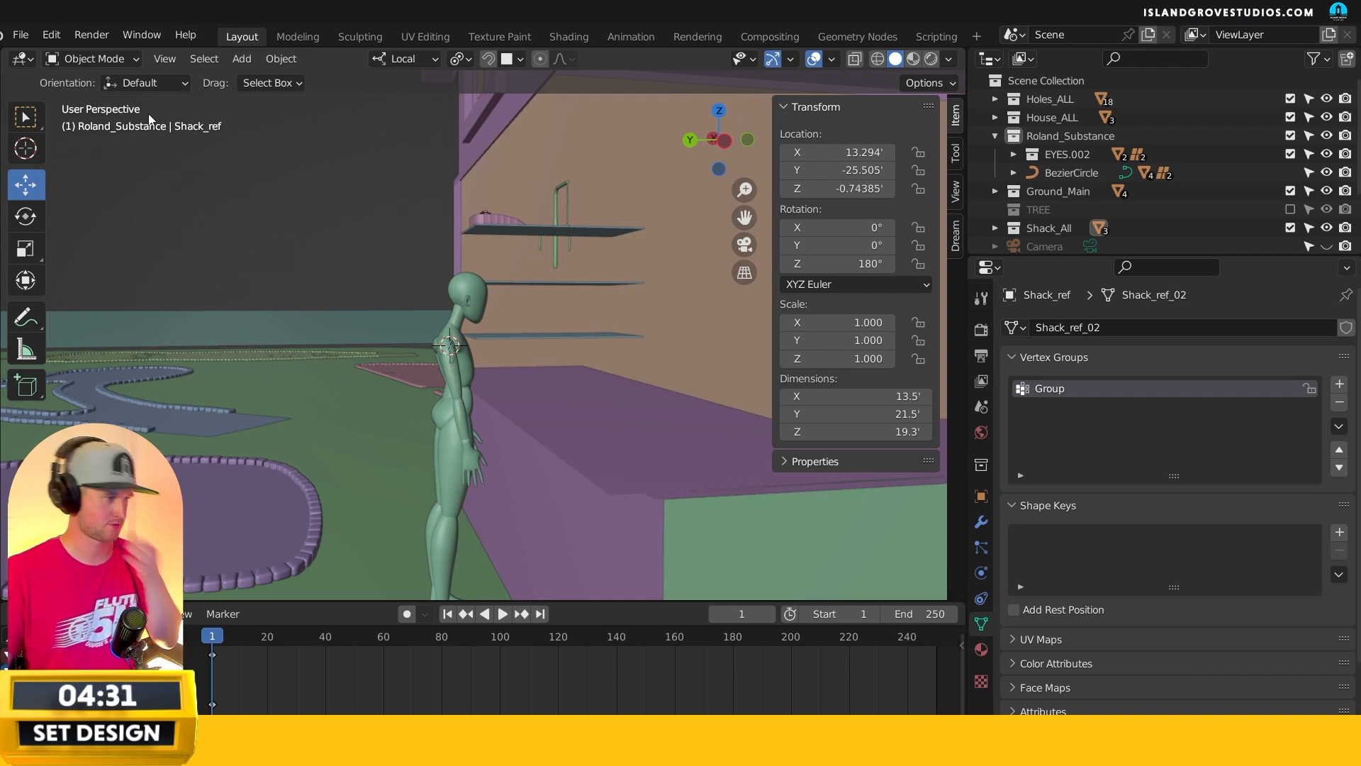
click(28, 35)
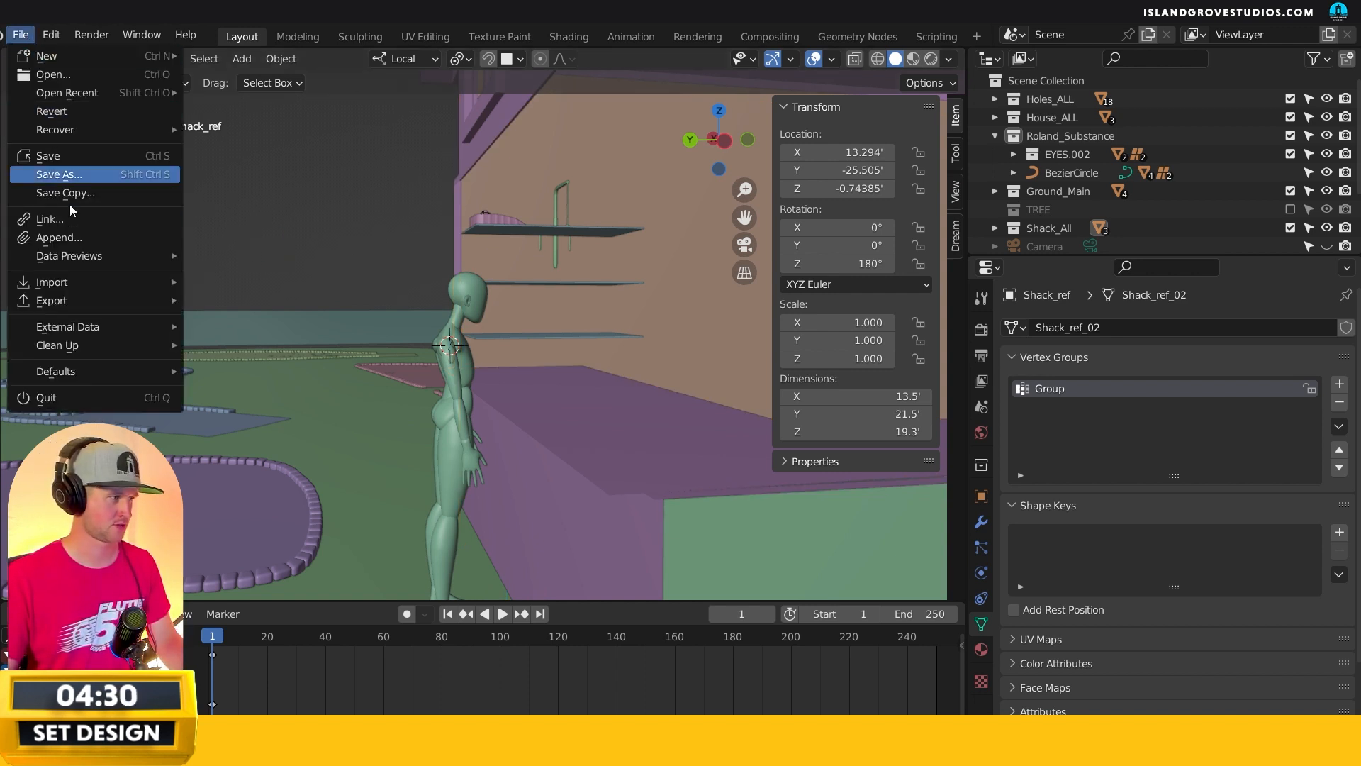
click(97, 236)
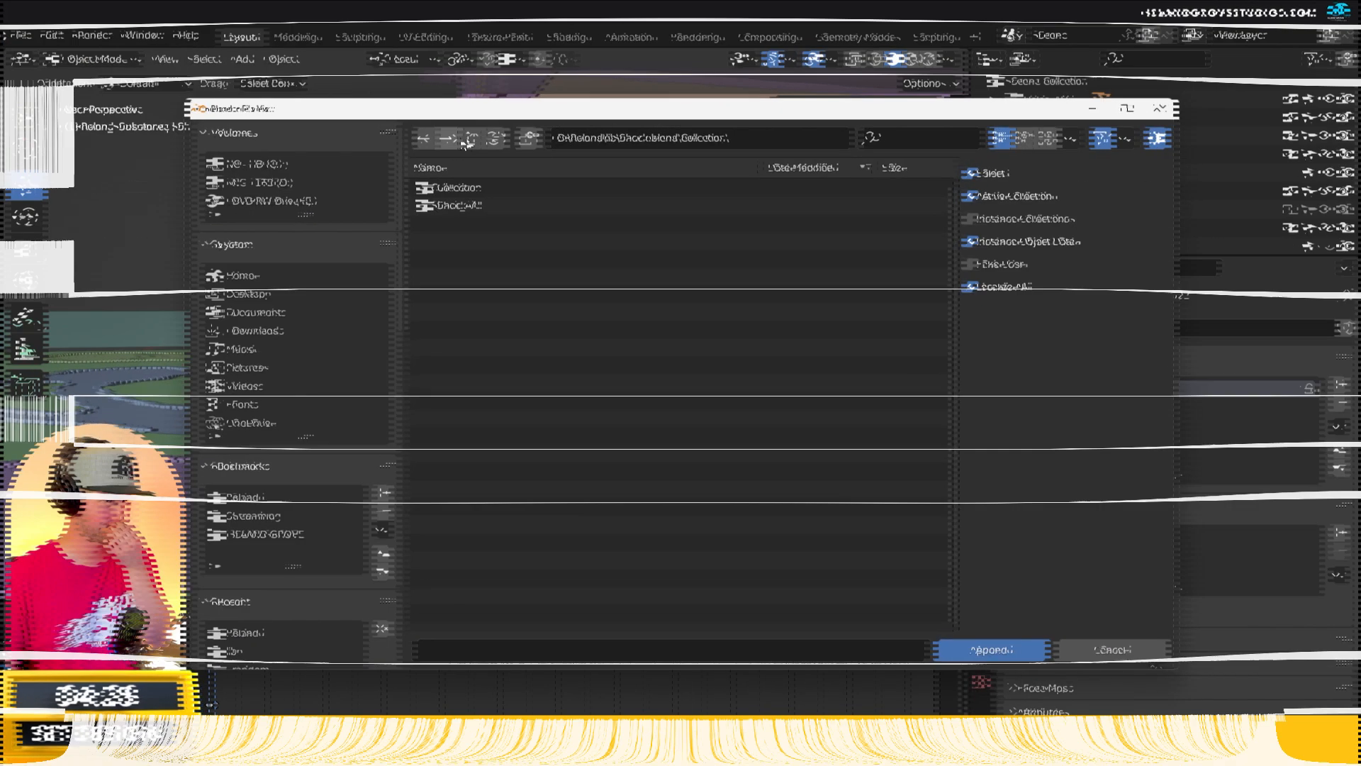
- Snap the selected Mini Golf Club to the 3D cursor at the mannequin's shoulder and frame it
key(shift+s)
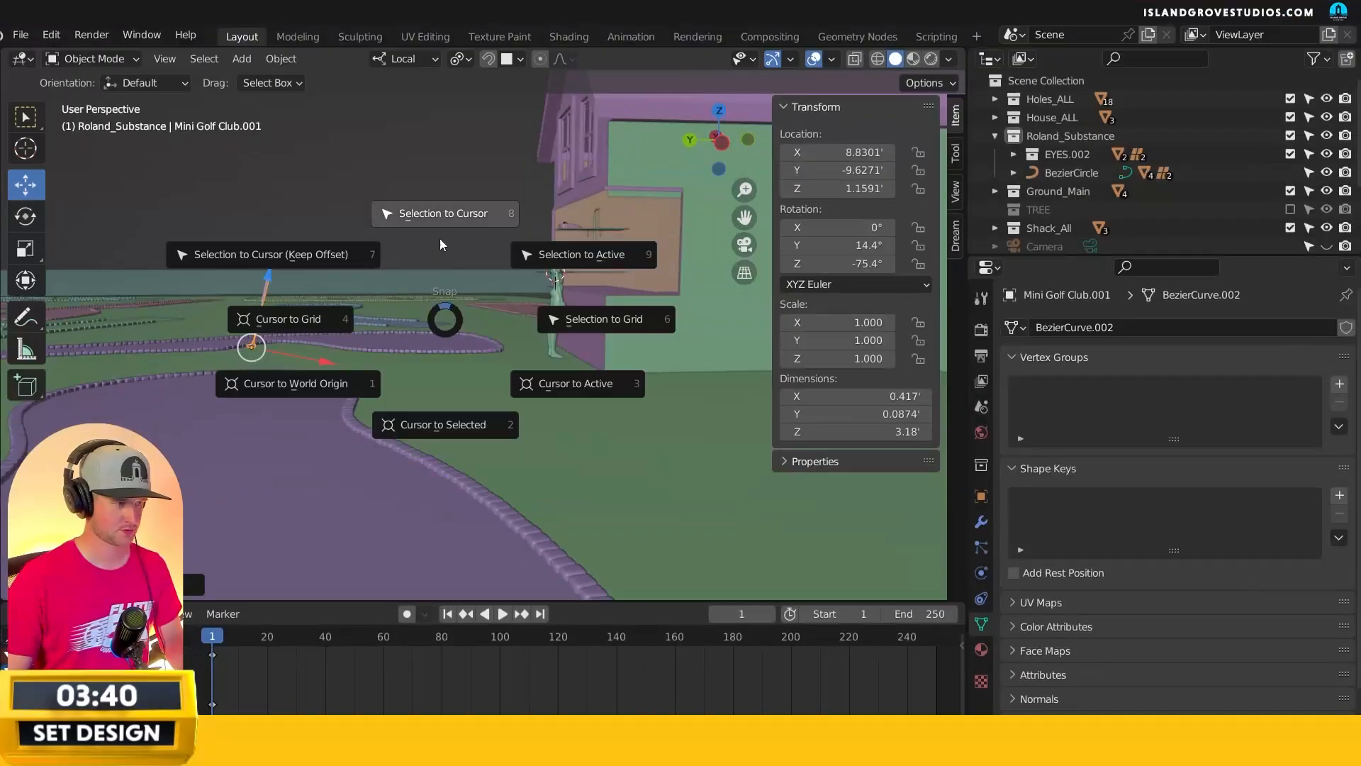
click(444, 235)
key(KP_Decimal)
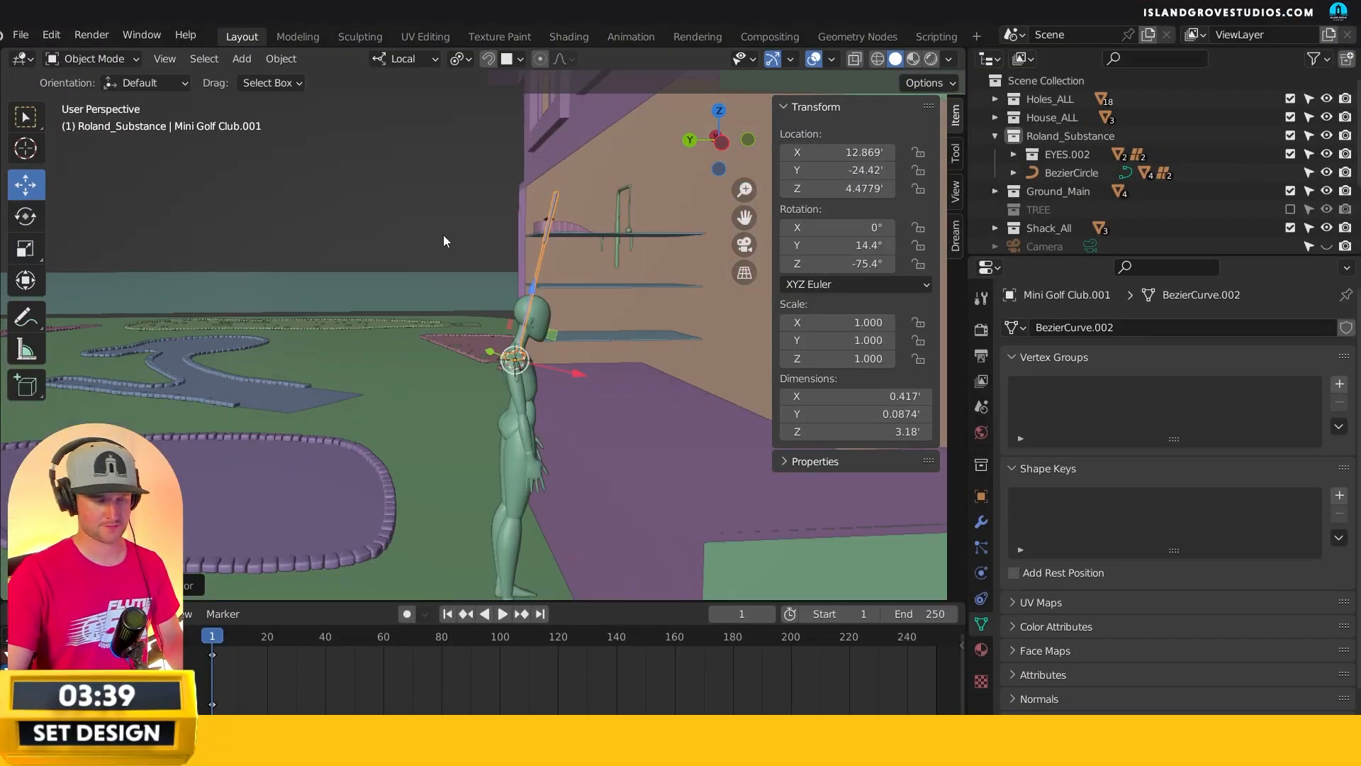
middle_drag(597, 393, 490, 312)
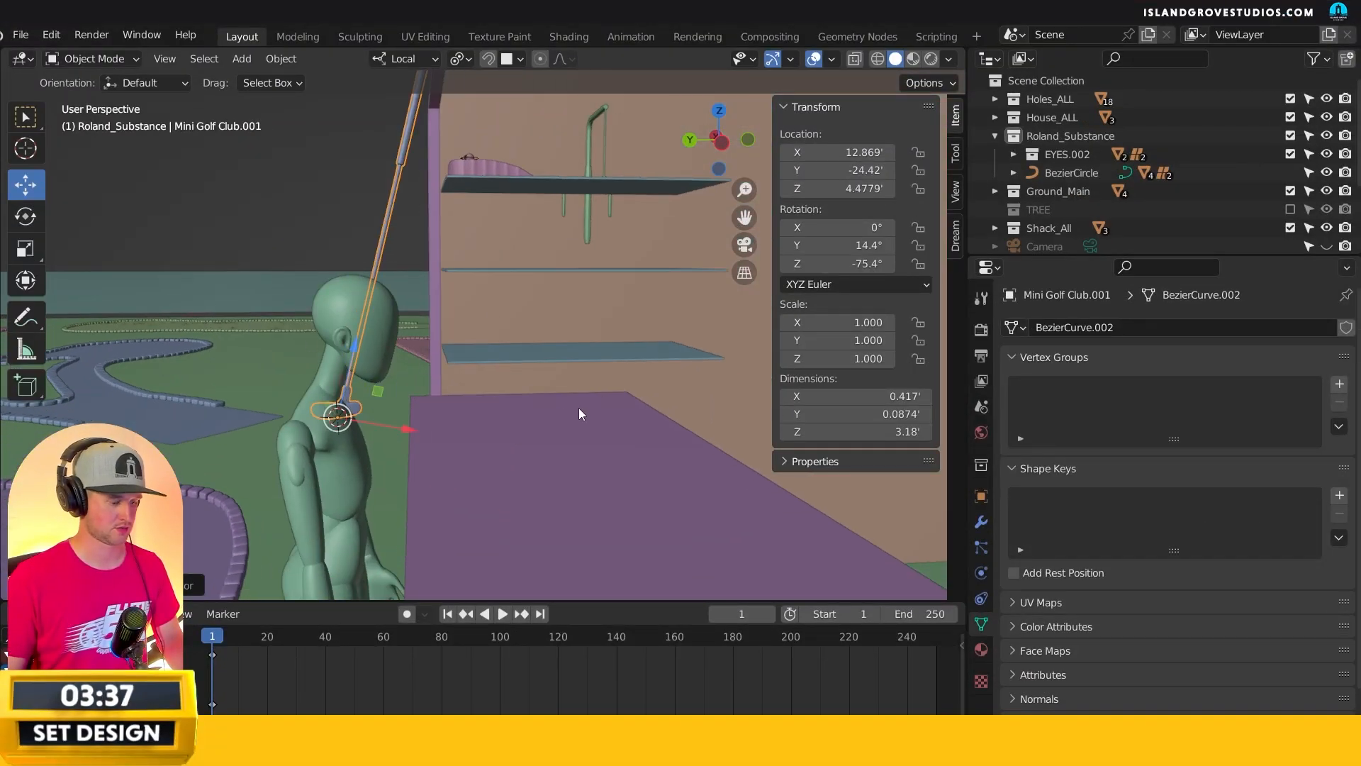
- Rotate the golf club freely to a rotation of about X 37.6°, Y -86.9°, Z -314°
key(r)
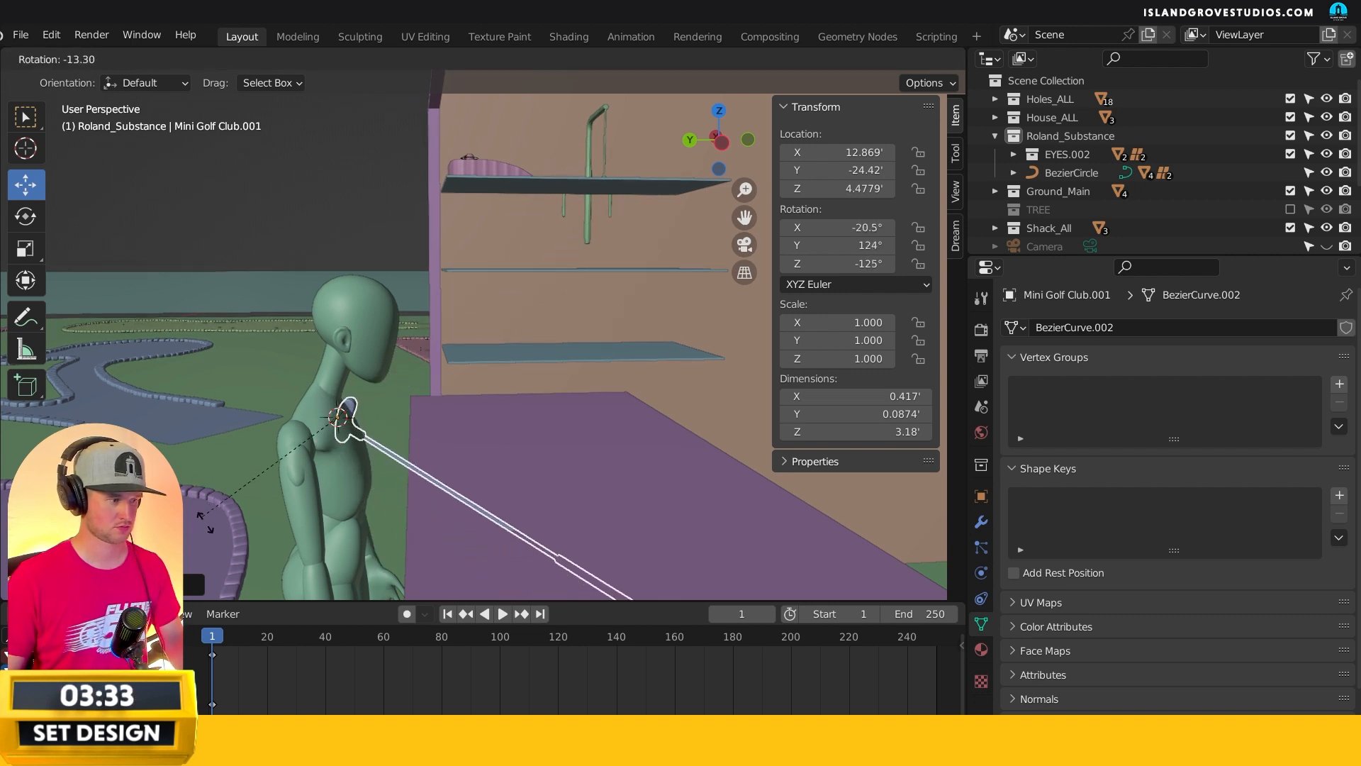
click(291, 565)
middle_drag(397, 482, 702, 420)
key(r)
key(r)
click(571, 424)
- Move the golf club over the shack's counter to about X 12.684', Y -25.932', Z 3.7835'
drag(614, 362, 615, 472)
middle_drag(614, 472, 424, 481)
drag(414, 507, 590, 500)
middle_drag(590, 500, 590, 546)
scroll(589, 500, down, 3)
key(r)
key(z)
key(z)
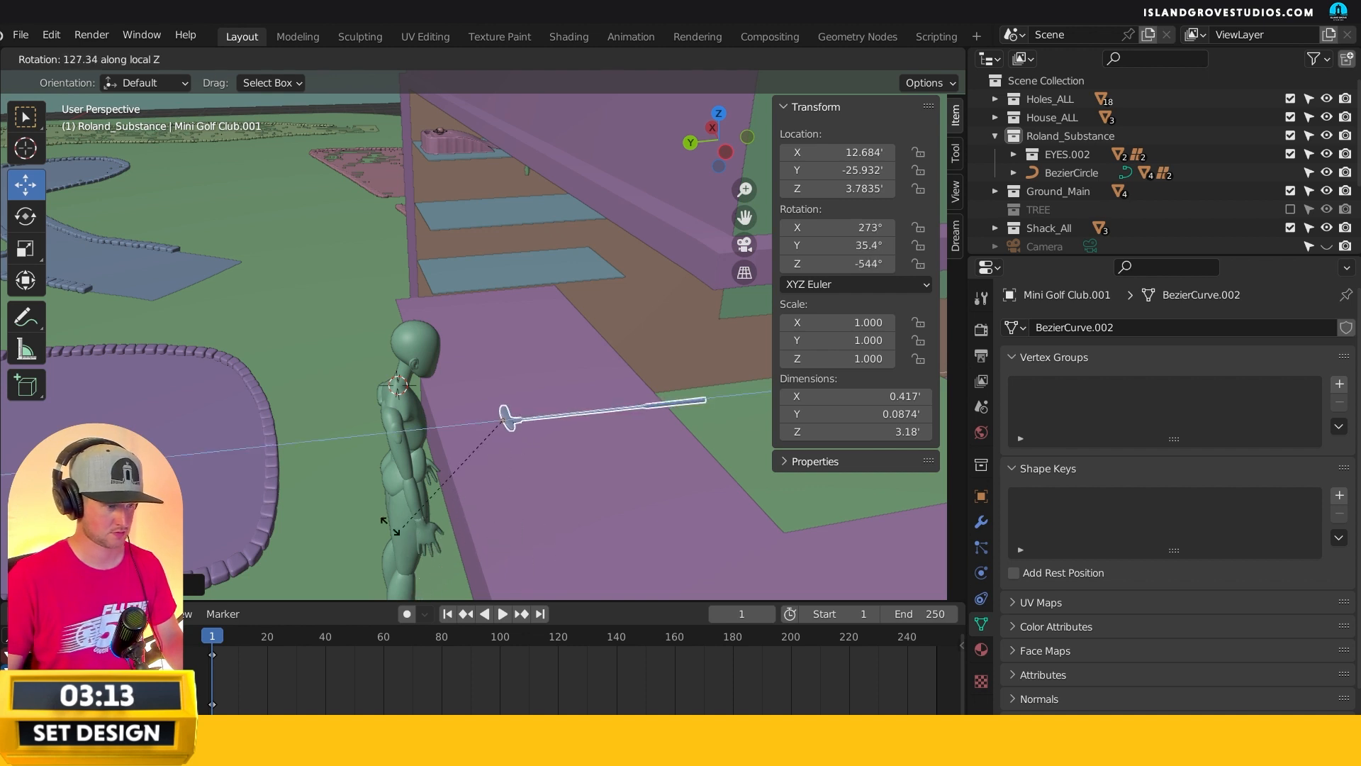
right_click(401, 506)
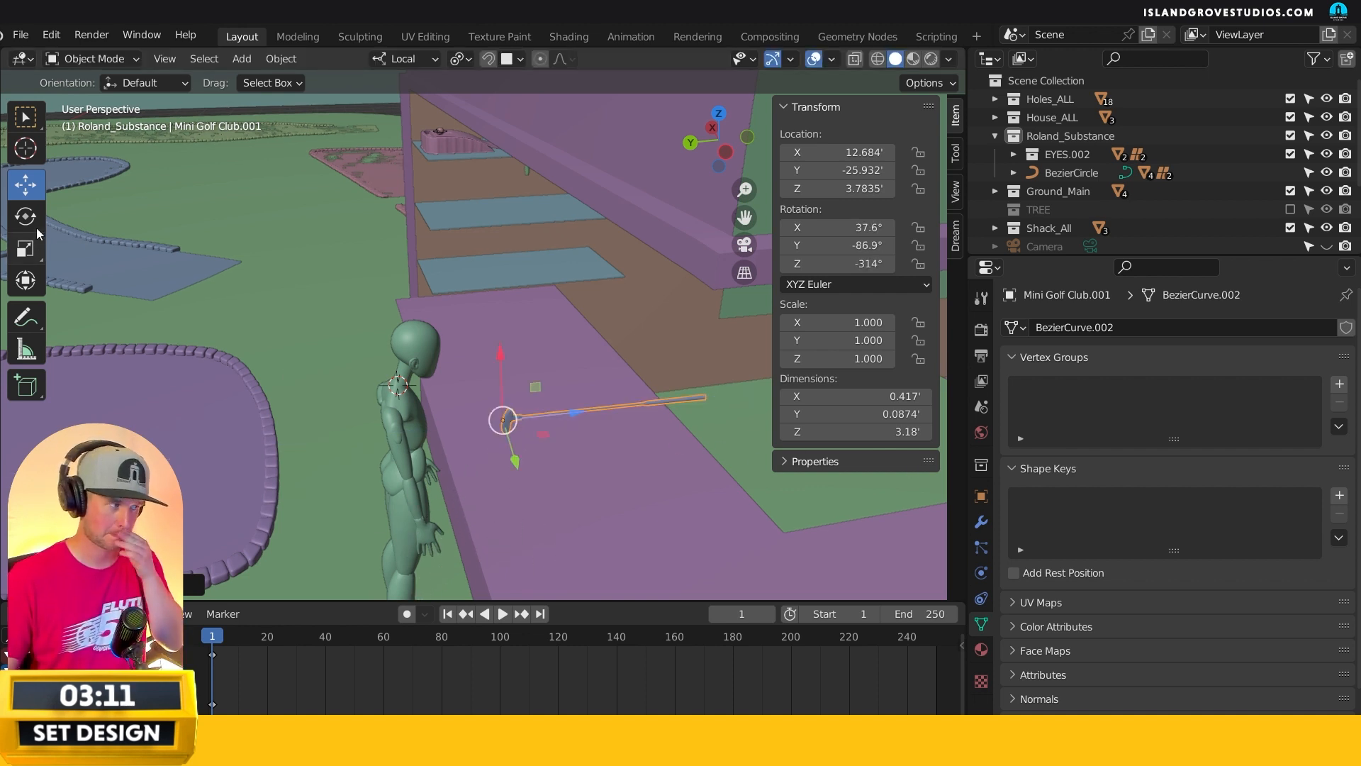
- Turn the golf club about its local X axis to an X rotation of about -138° and activate the Transform tool
key(r)
key(x)
key(x)
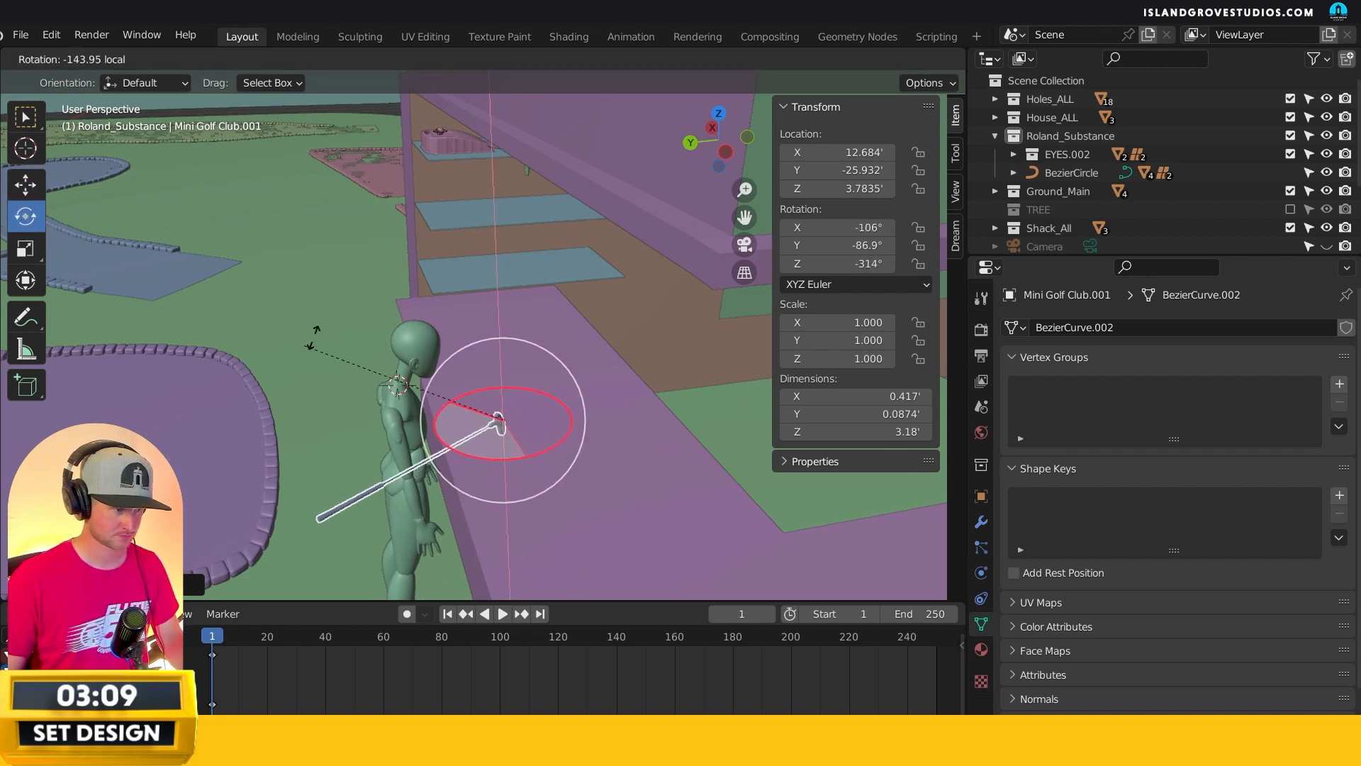
click(98, 277)
click(29, 281)
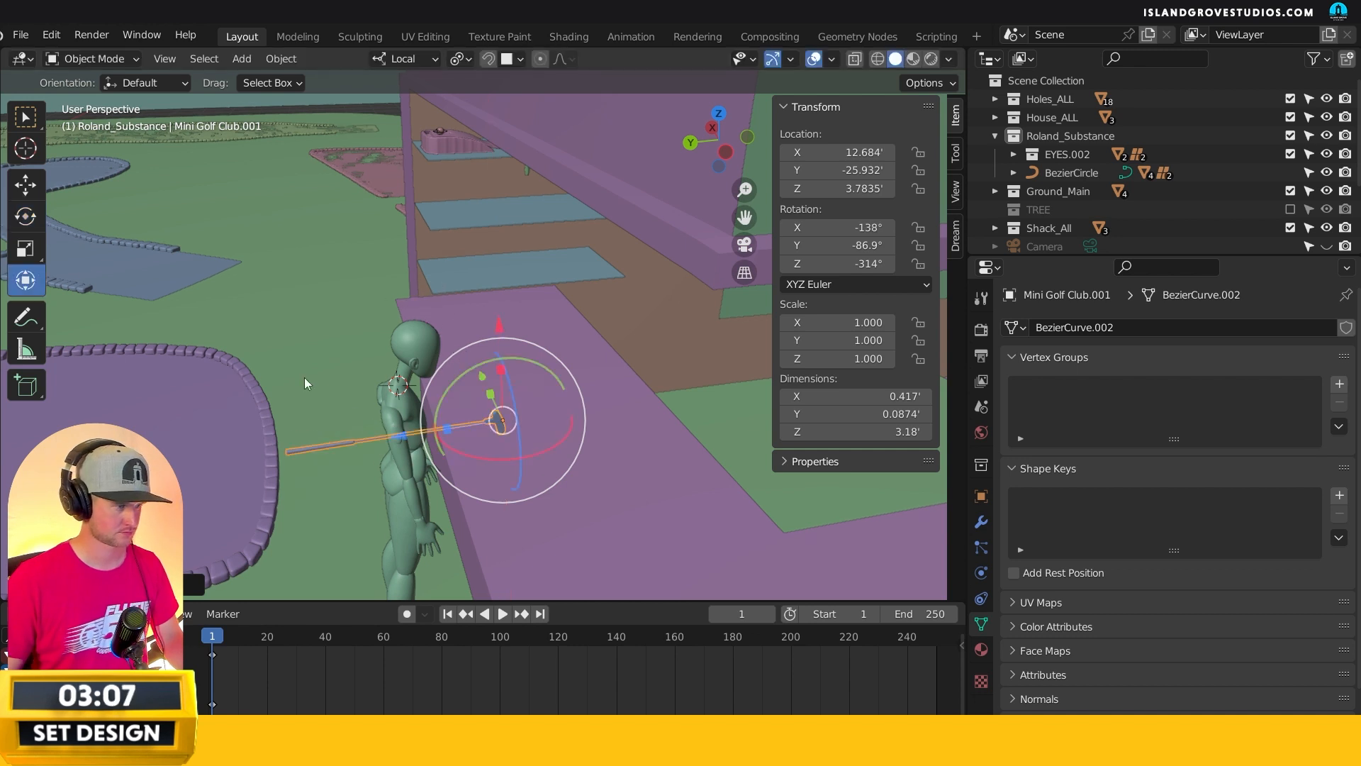
- Slide the golf club along the counter and lower it to about X 12.61', Y -28.854', Z 3.5737'
drag(414, 439, 583, 407)
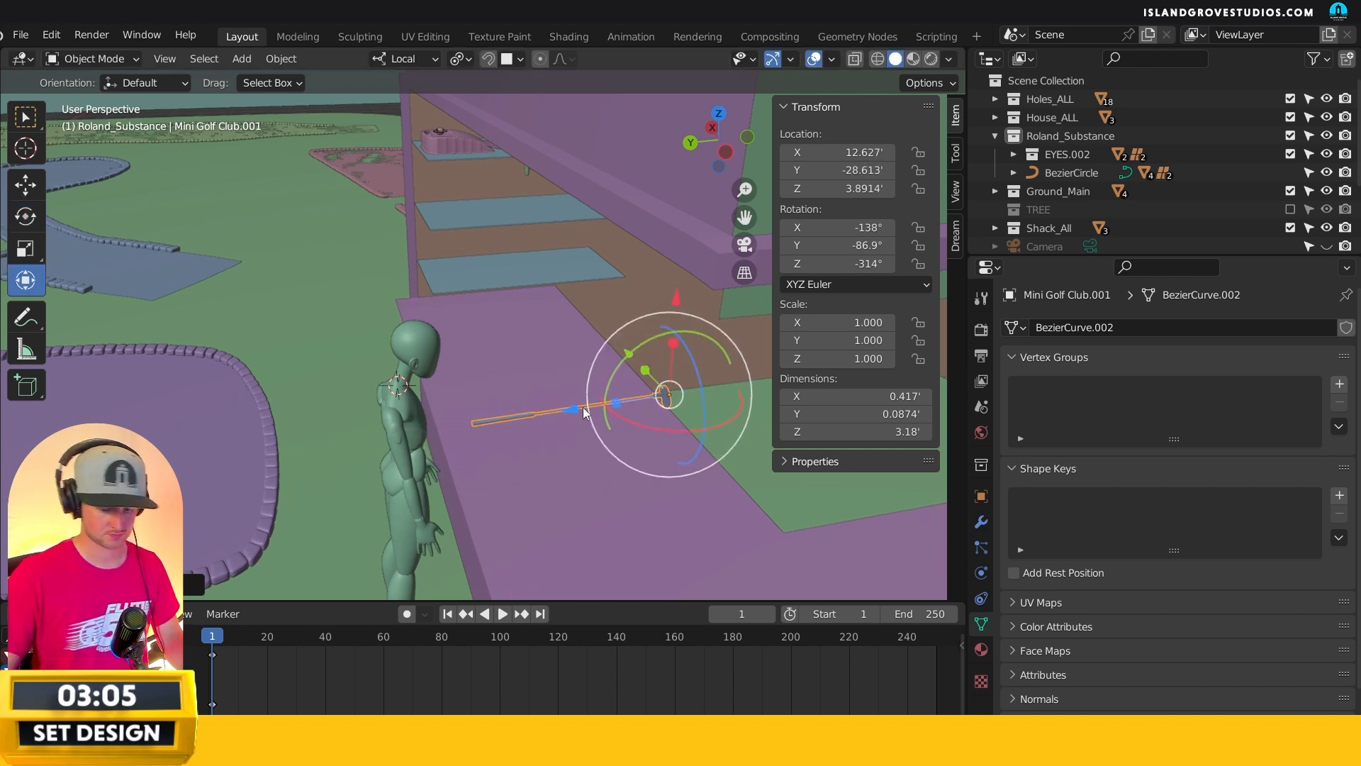
key(KP_Decimal)
middle_drag(583, 407, 543, 245)
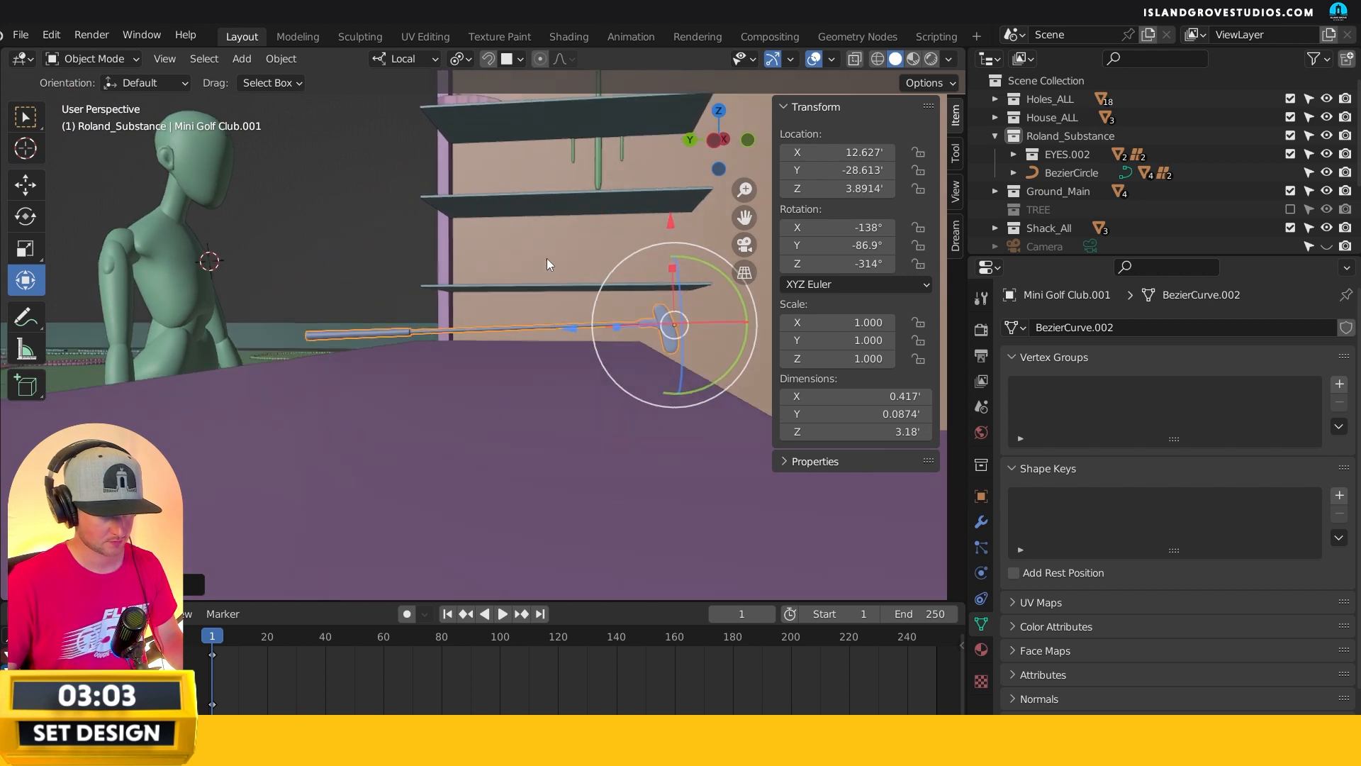
drag(572, 329, 602, 327)
drag(706, 232, 709, 275)
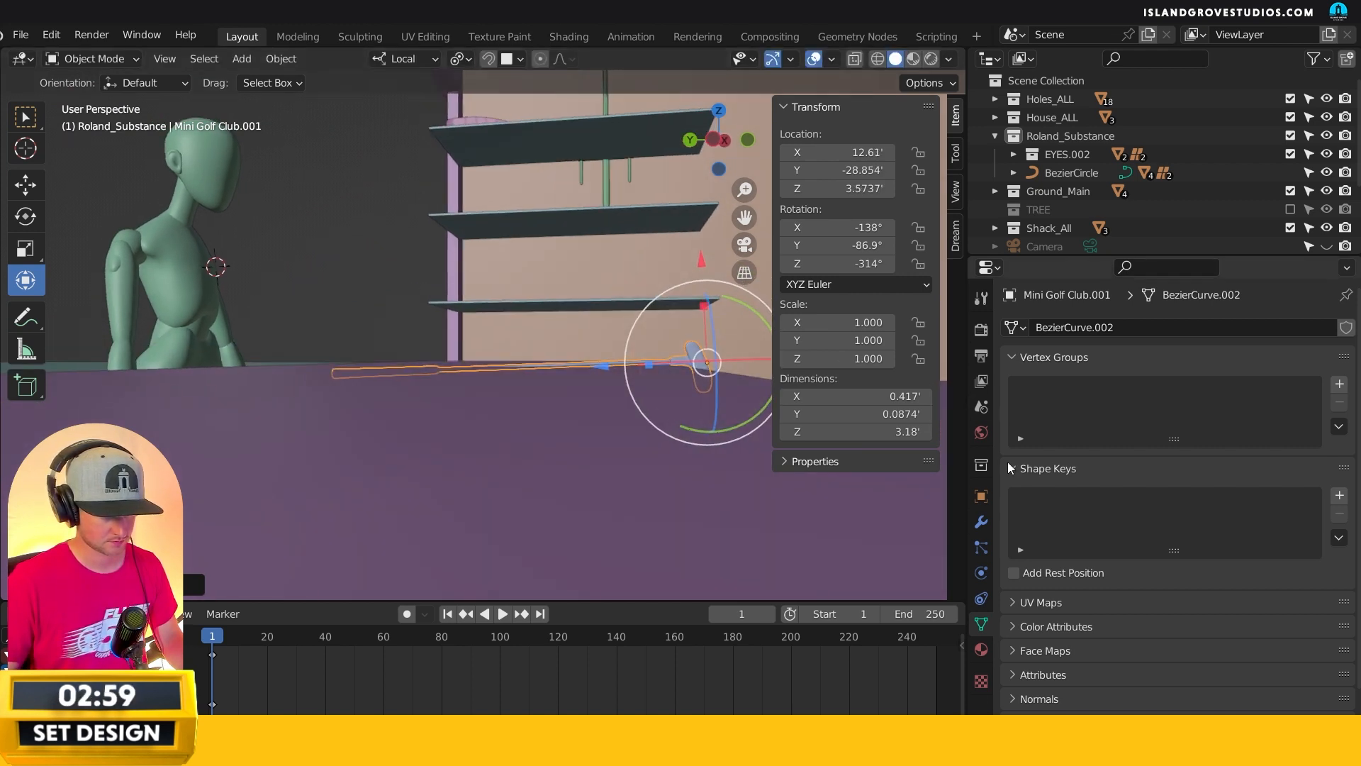
- Straighten the golf club by resetting its X, Y and Z rotation values to 0°
click(981, 496)
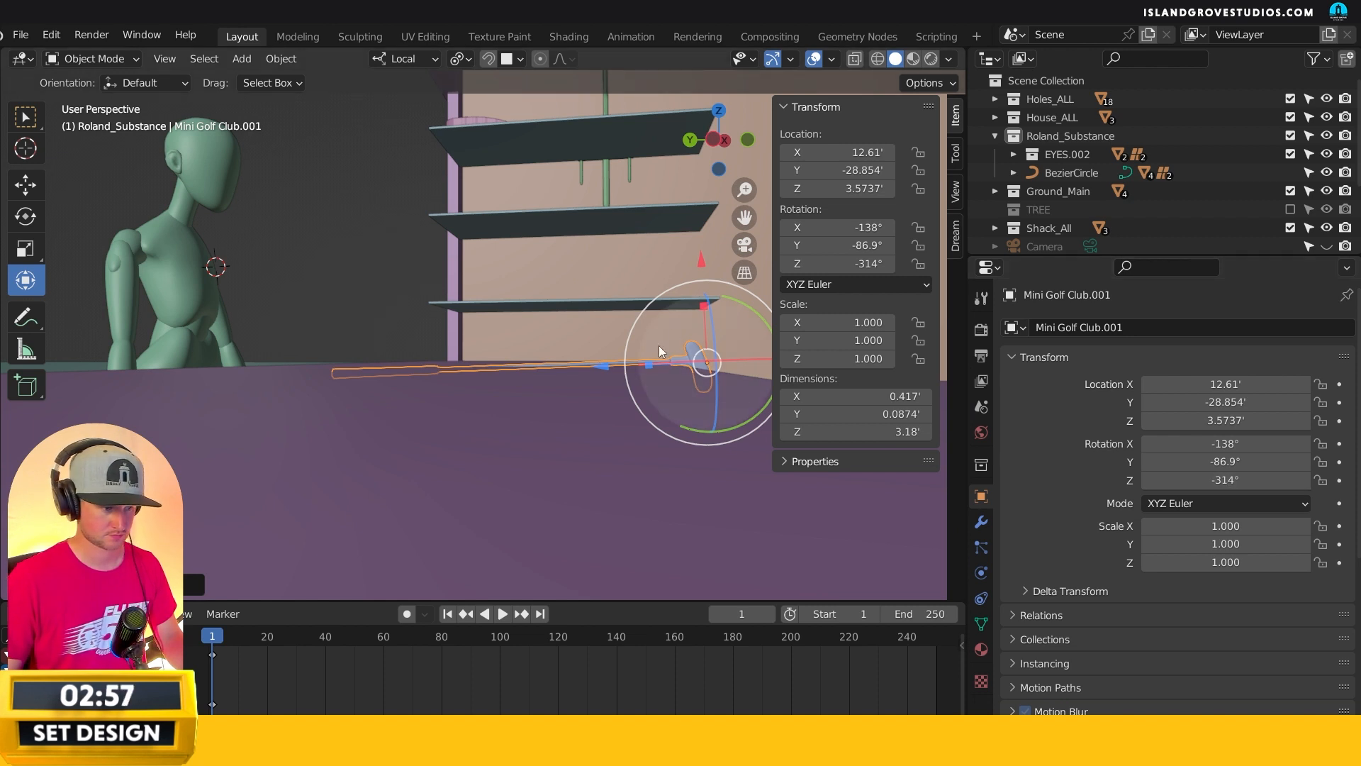
drag(753, 317, 758, 356)
middle_drag(689, 376, 805, 422)
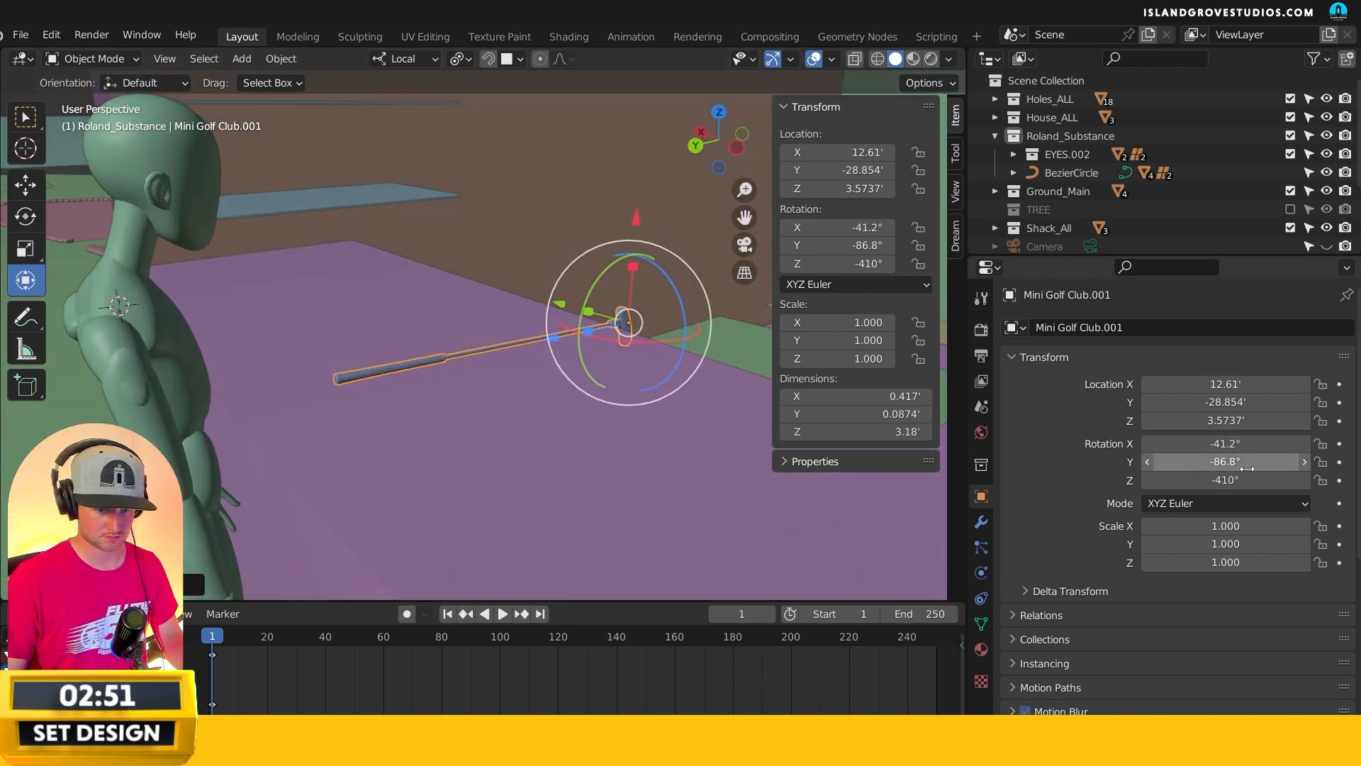
click(1251, 479)
text(0)
key(Return)
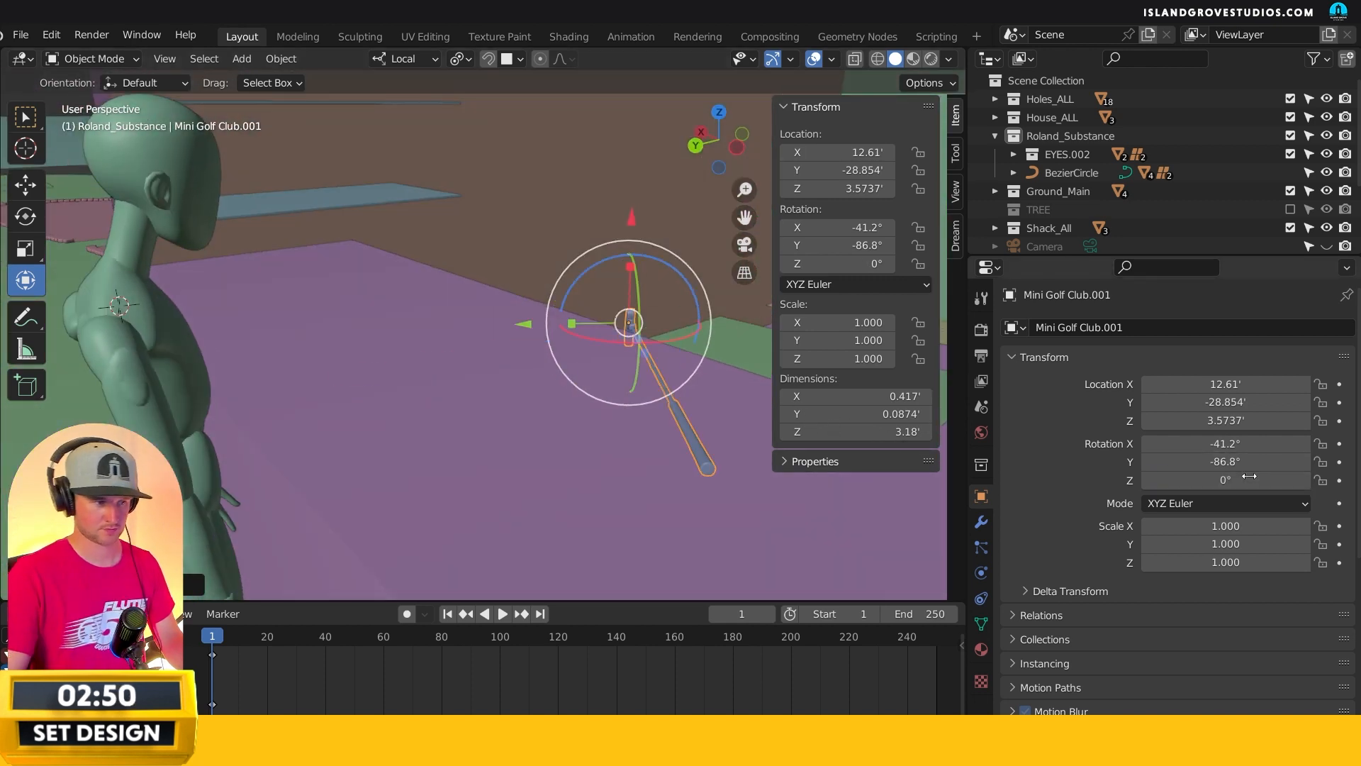
click(1230, 444)
text(0)
key(Return)
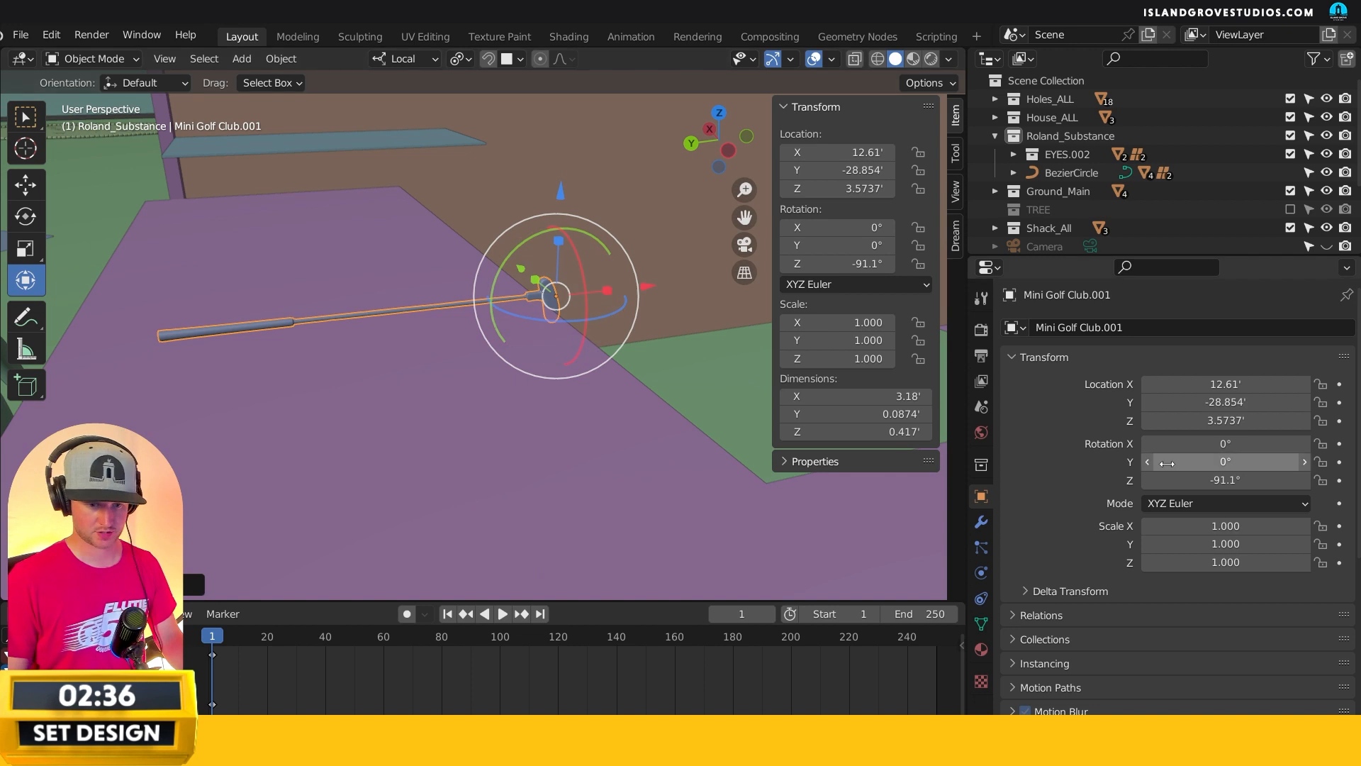
- Set the golf club's Z rotation to -90° so that it lies across the counter
click(1217, 480)
text(-90)
key(Return)
middle_drag(642, 316, 603, 282)
scroll(604, 283, up, 3)
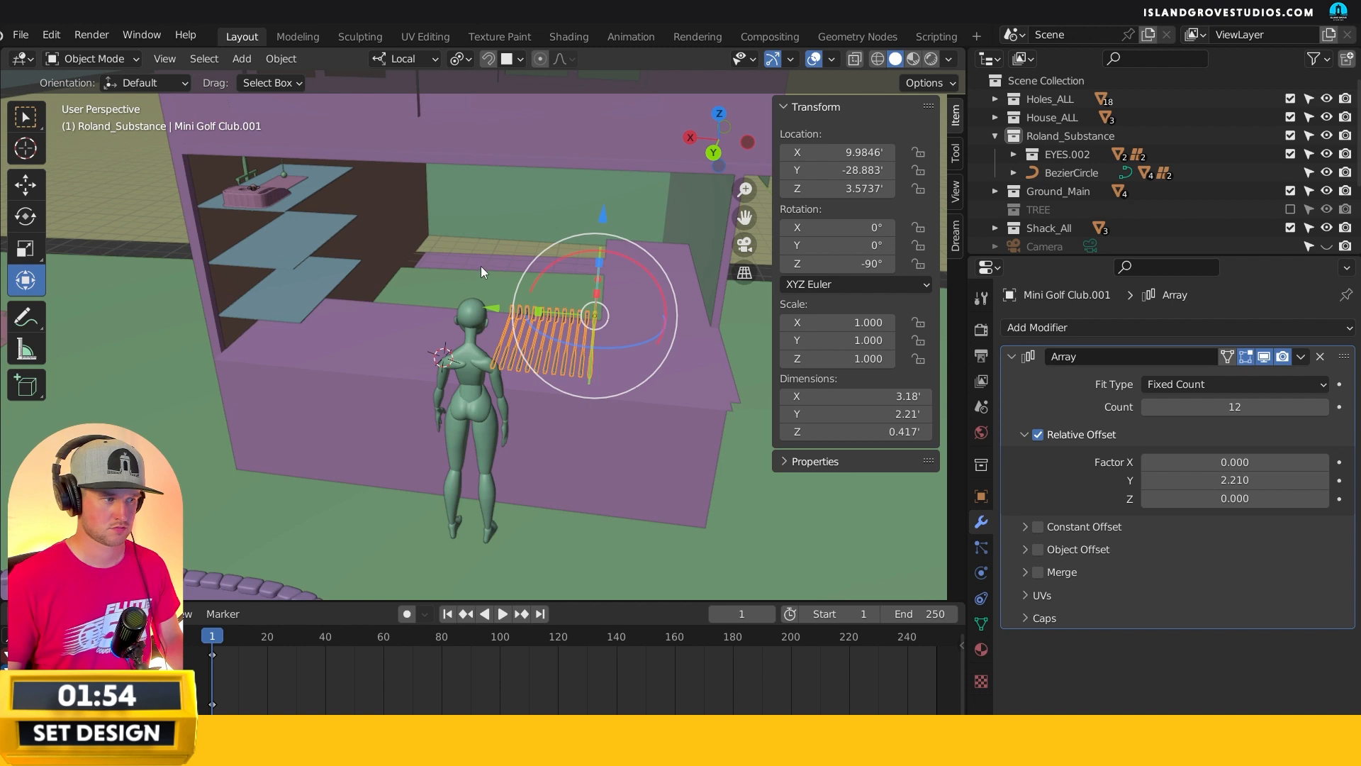
- Deselect the row of arrayed golf clubs and check its placement on the counter beside the mannequin
click(477, 265)
middle_drag(492, 386, 304, 376)
scroll(437, 383, up, 2)
click(262, 288)
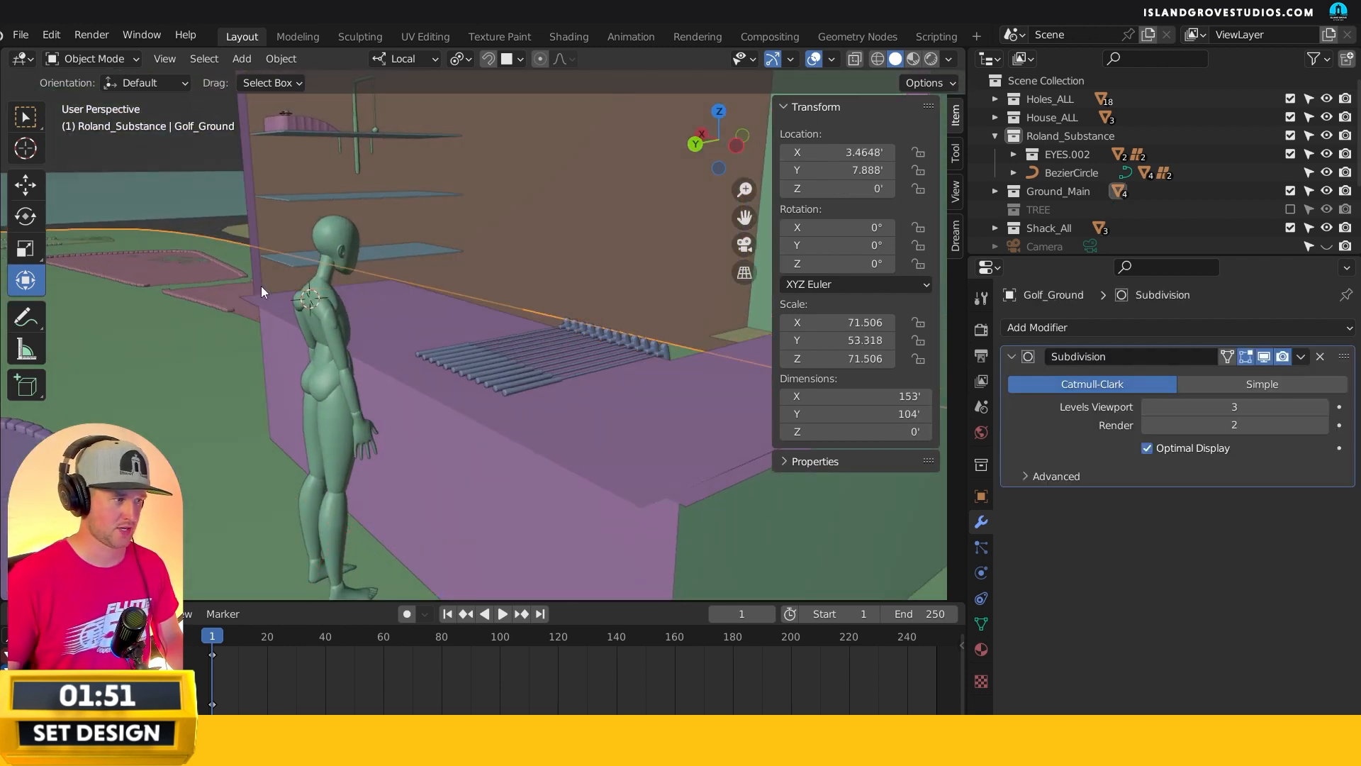
click(463, 385)
middle_drag(464, 386, 577, 397)
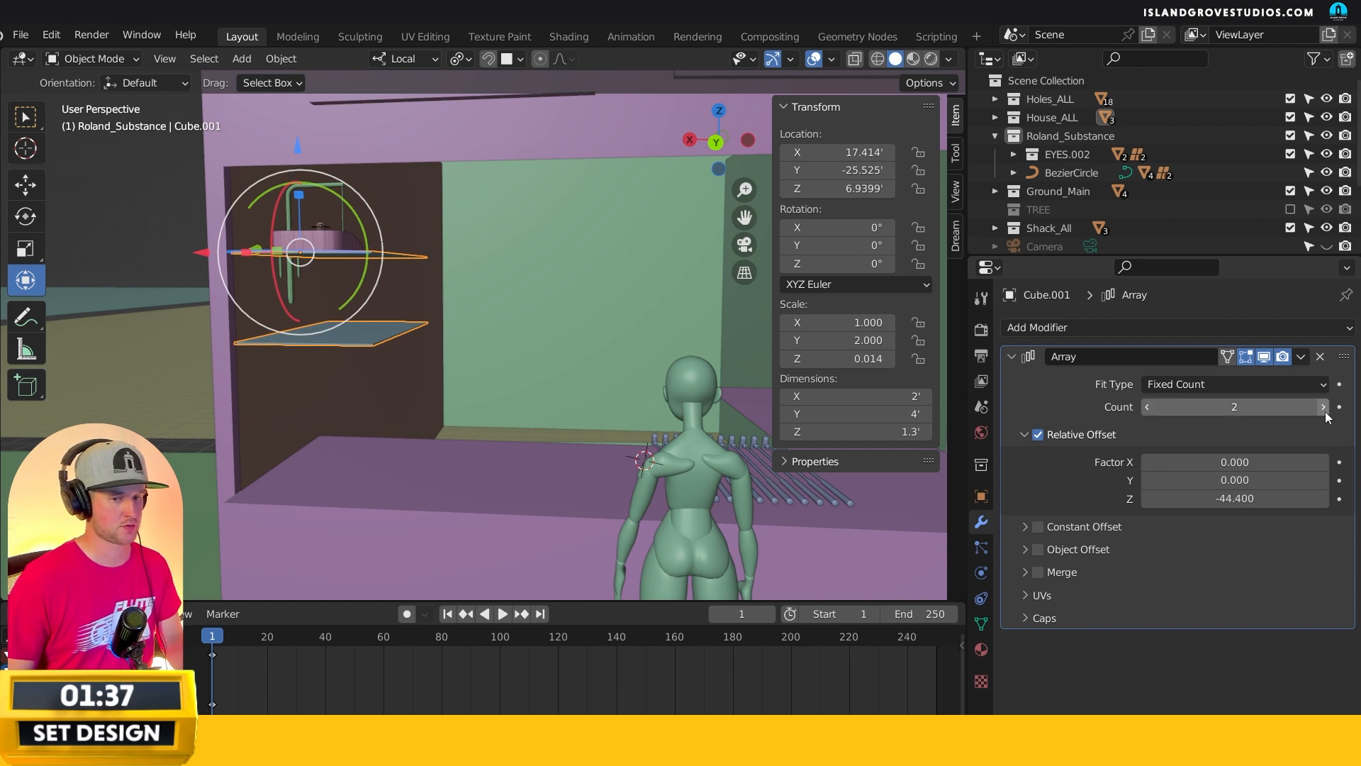
- Set the shelf's Array modifier count to 3 and deselect the shelves
click(1323, 407)
middle_drag(509, 415, 449, 406)
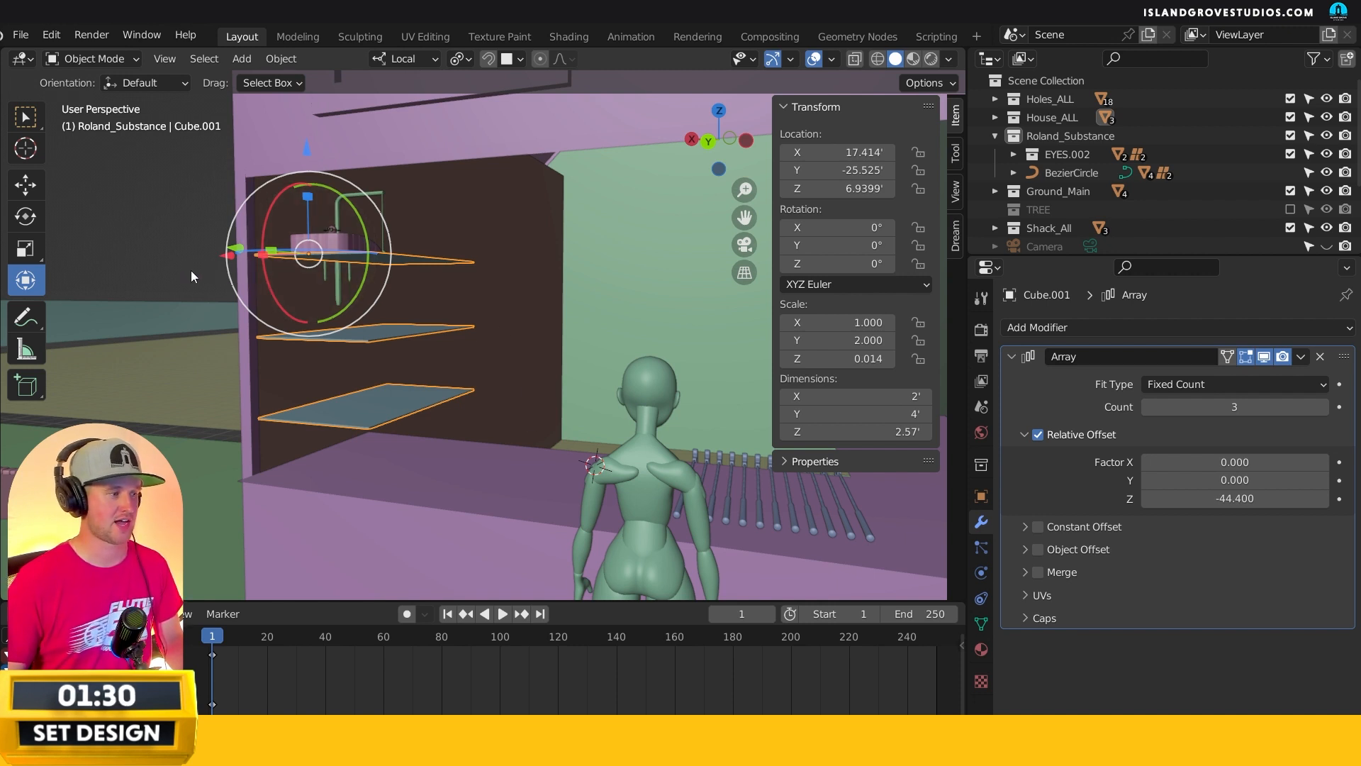
click(321, 287)
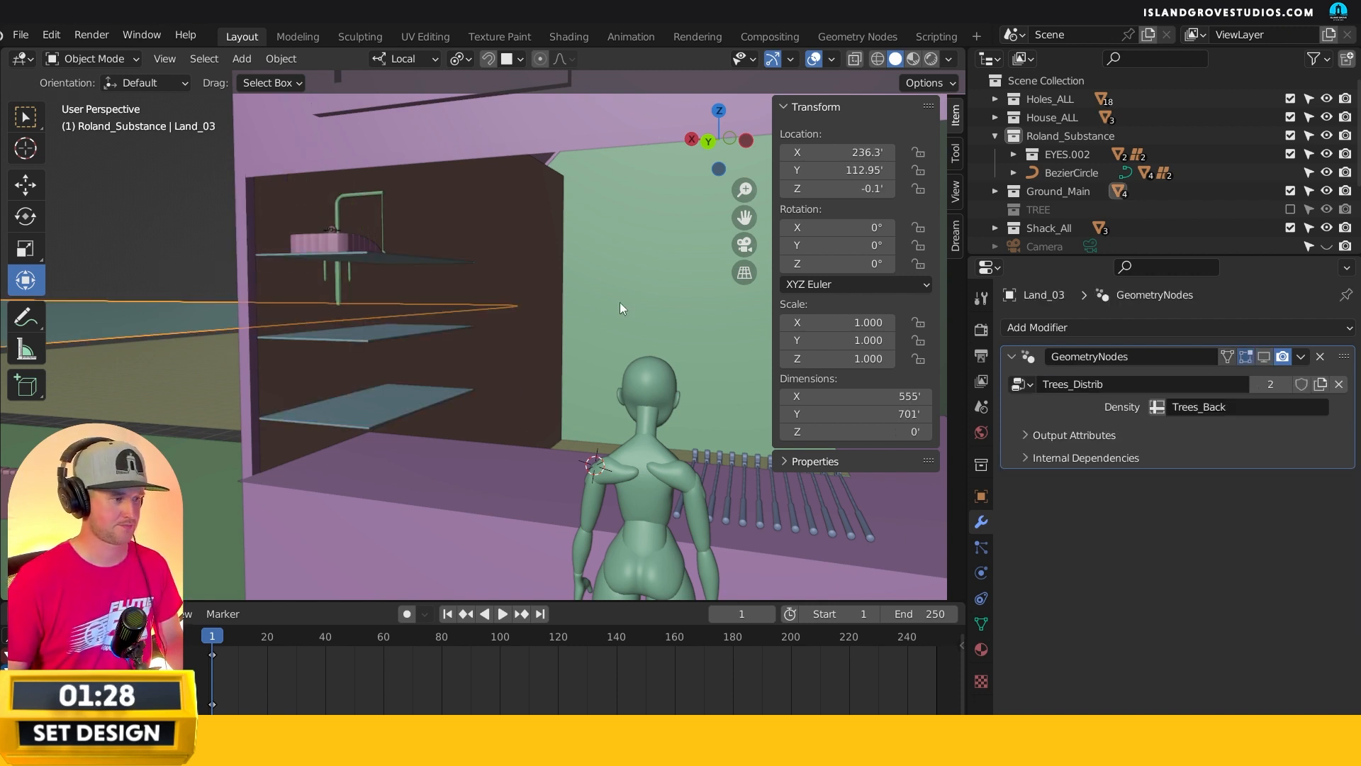
- Examine the shack interior, the spacing of the selected shelves and the props on them from several views
scroll(593, 333, down, 6)
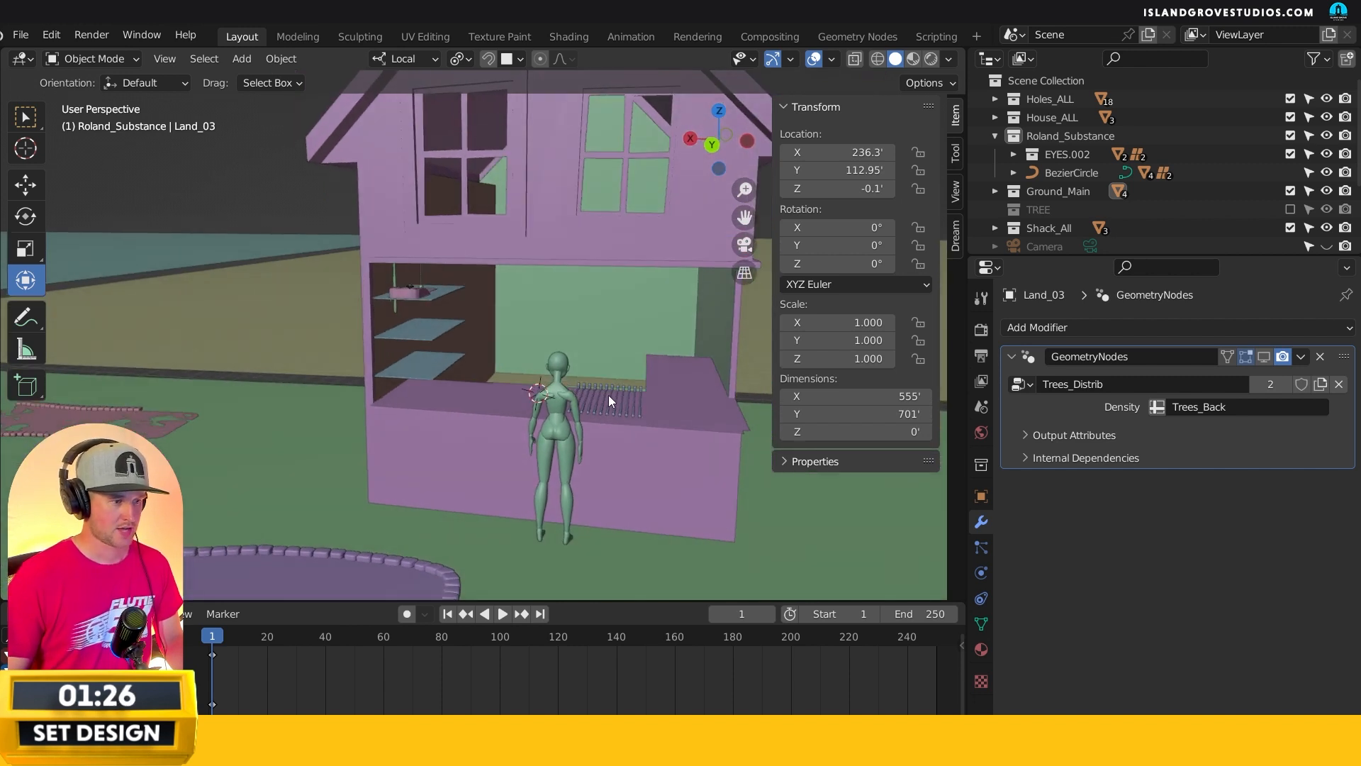
scroll(614, 397, up, 5)
scroll(389, 360, up, 5)
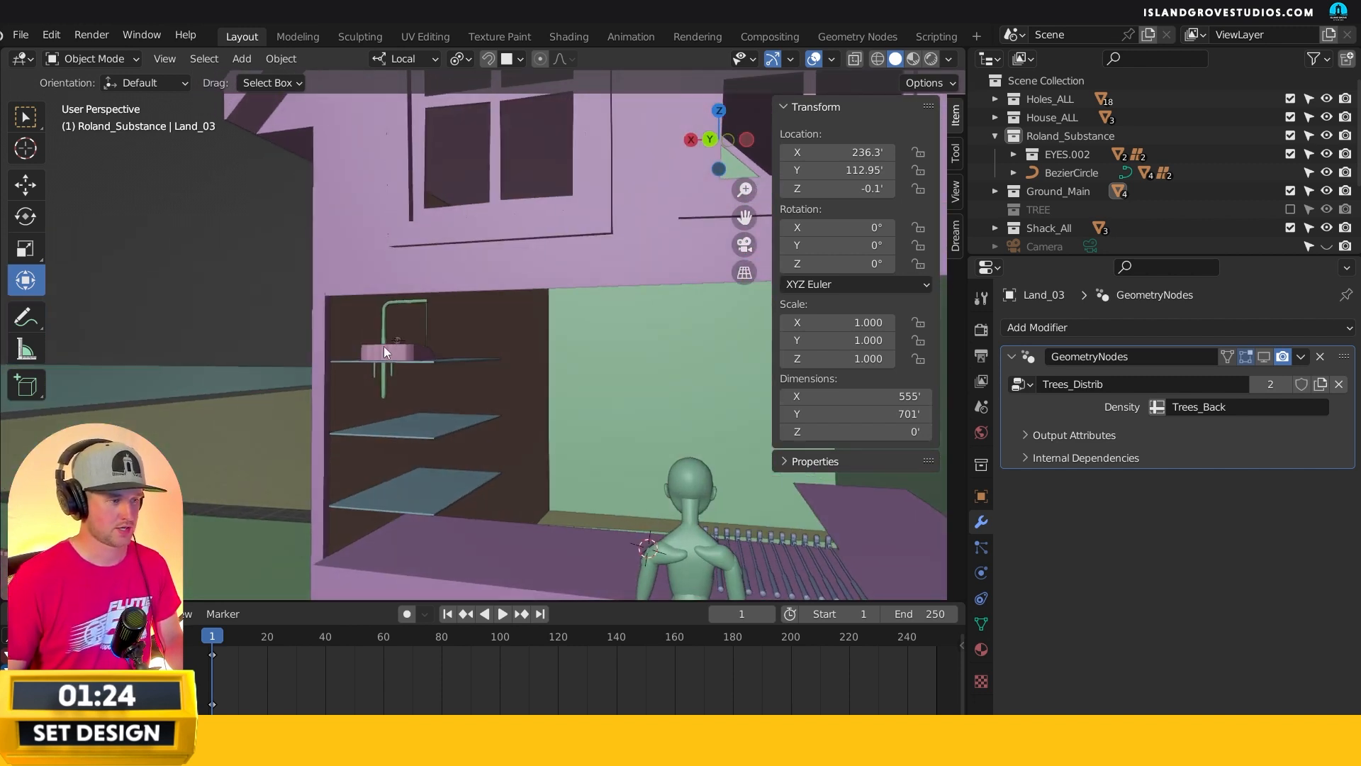
click(408, 465)
shift+middle_drag(409, 465, 457, 431)
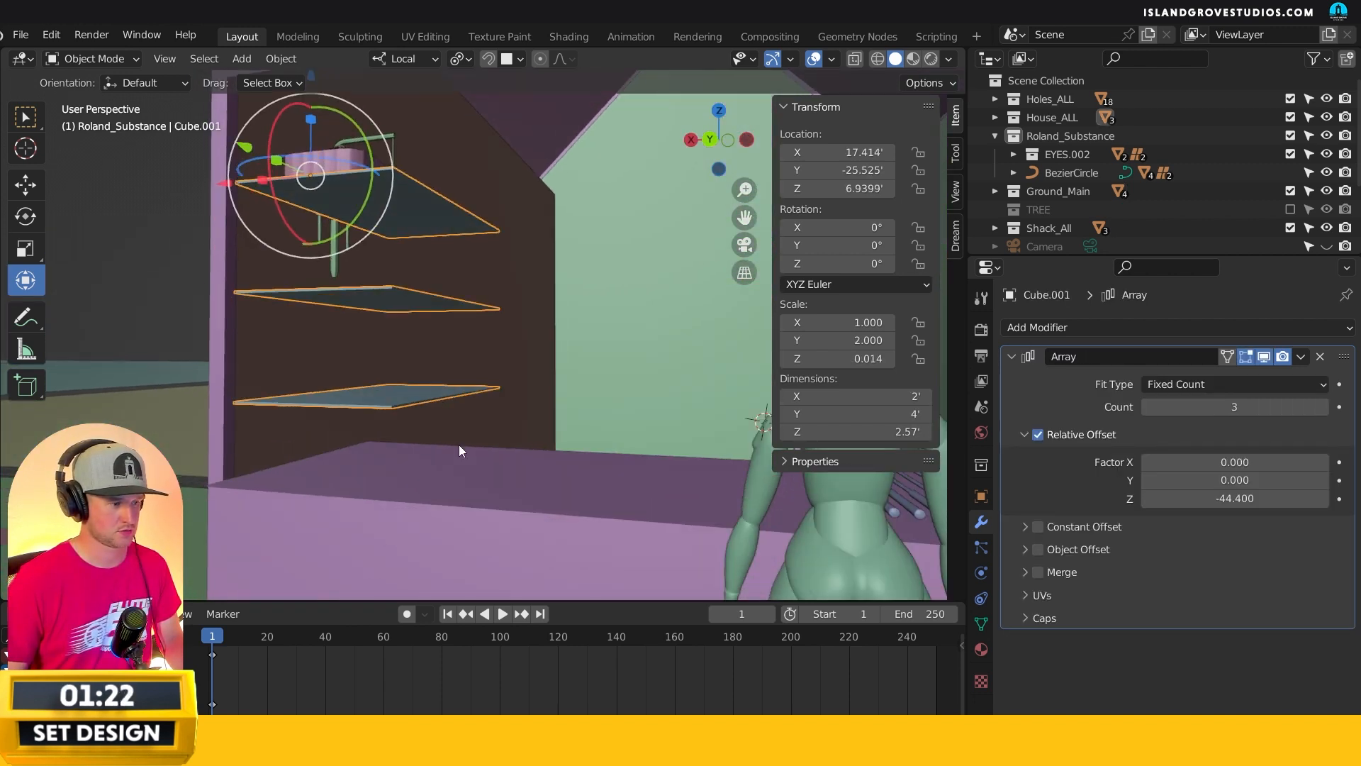
middle_drag(554, 468, 597, 488)
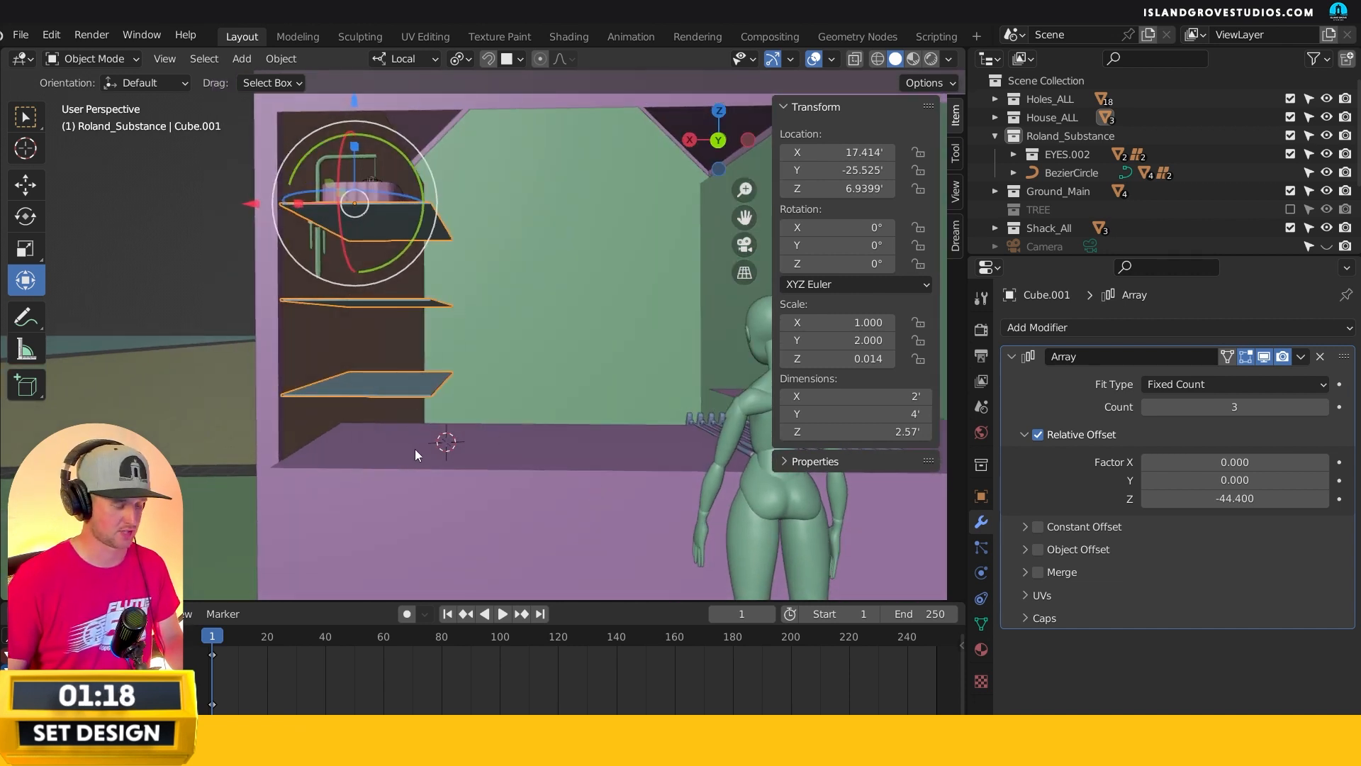
middle_drag(341, 331, 294, 337)
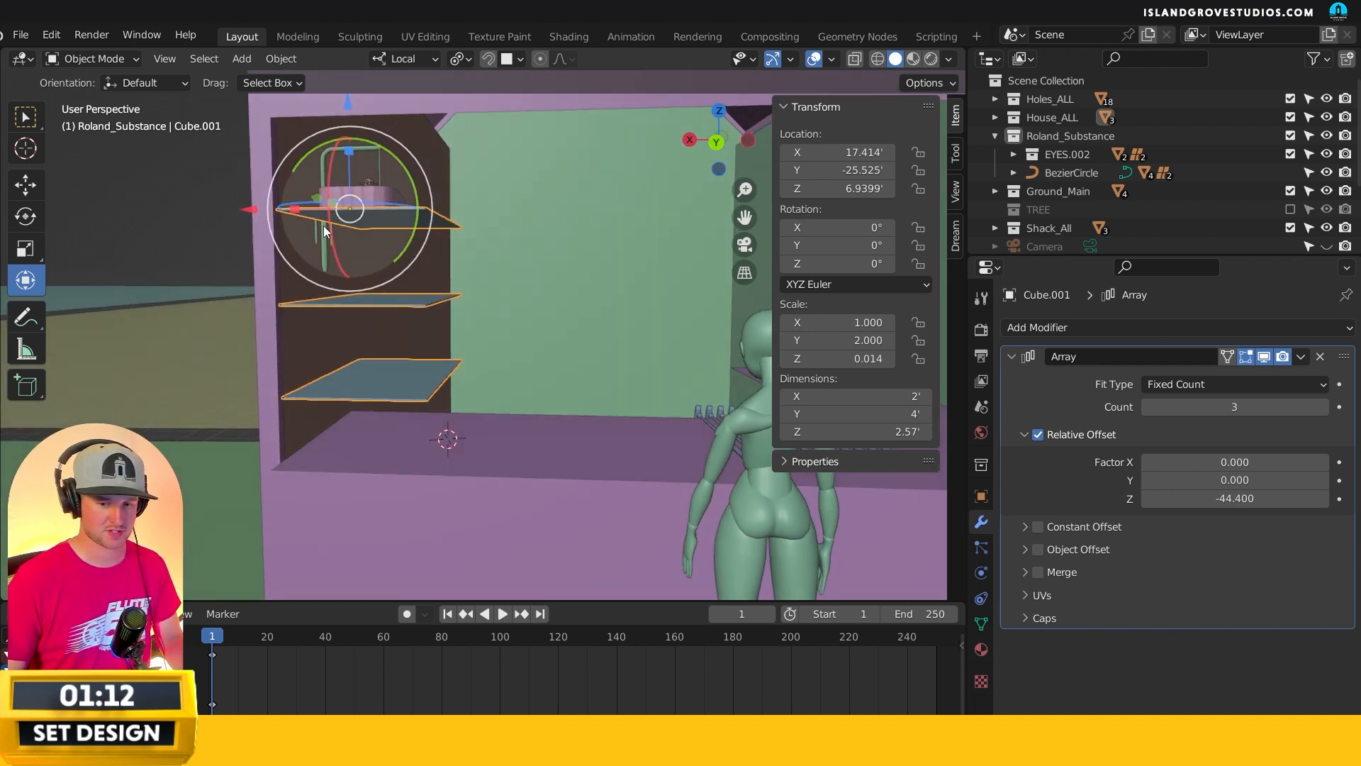
click(201, 258)
middle_drag(201, 258, 179, 221)
- Start appending from another file and browse from Golf_Club.blend to the Object folder of Basket.blend in D:\Roland\lib
click(21, 34)
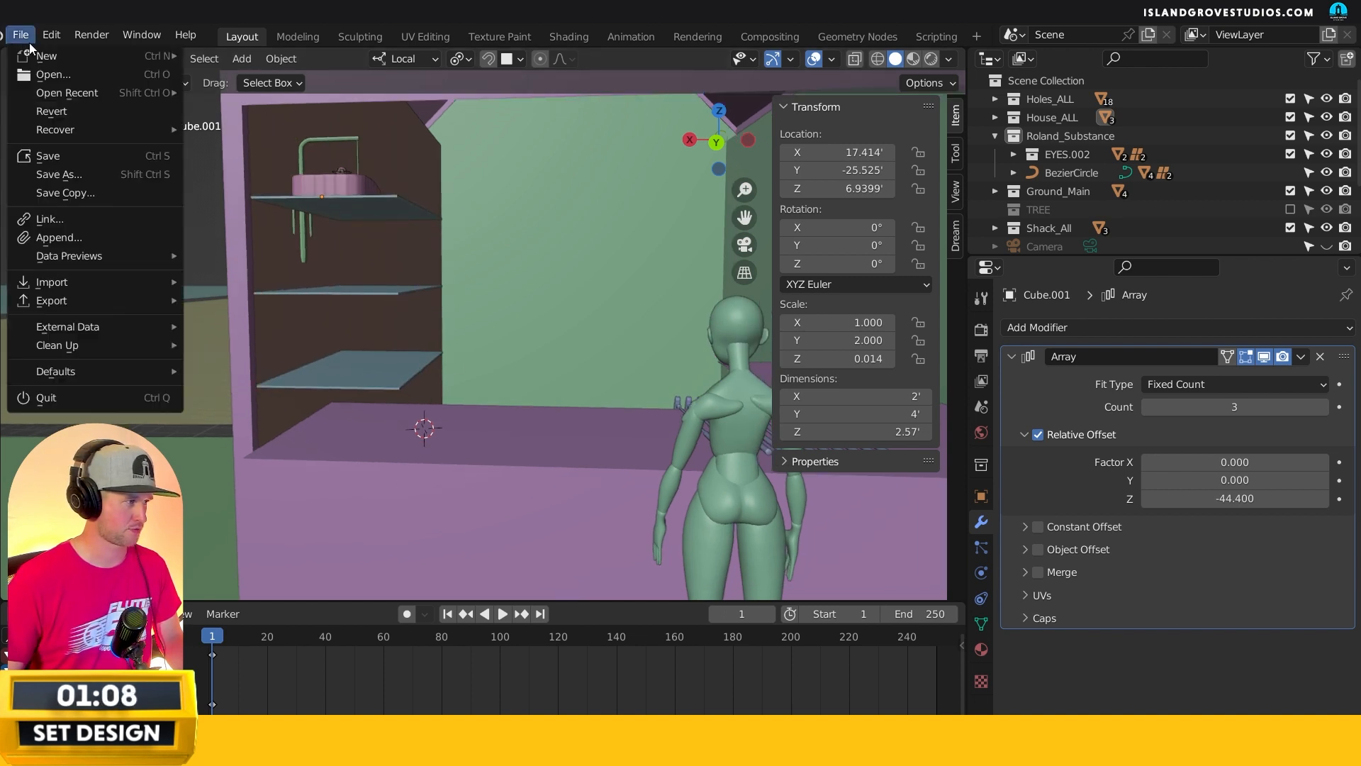
click(146, 237)
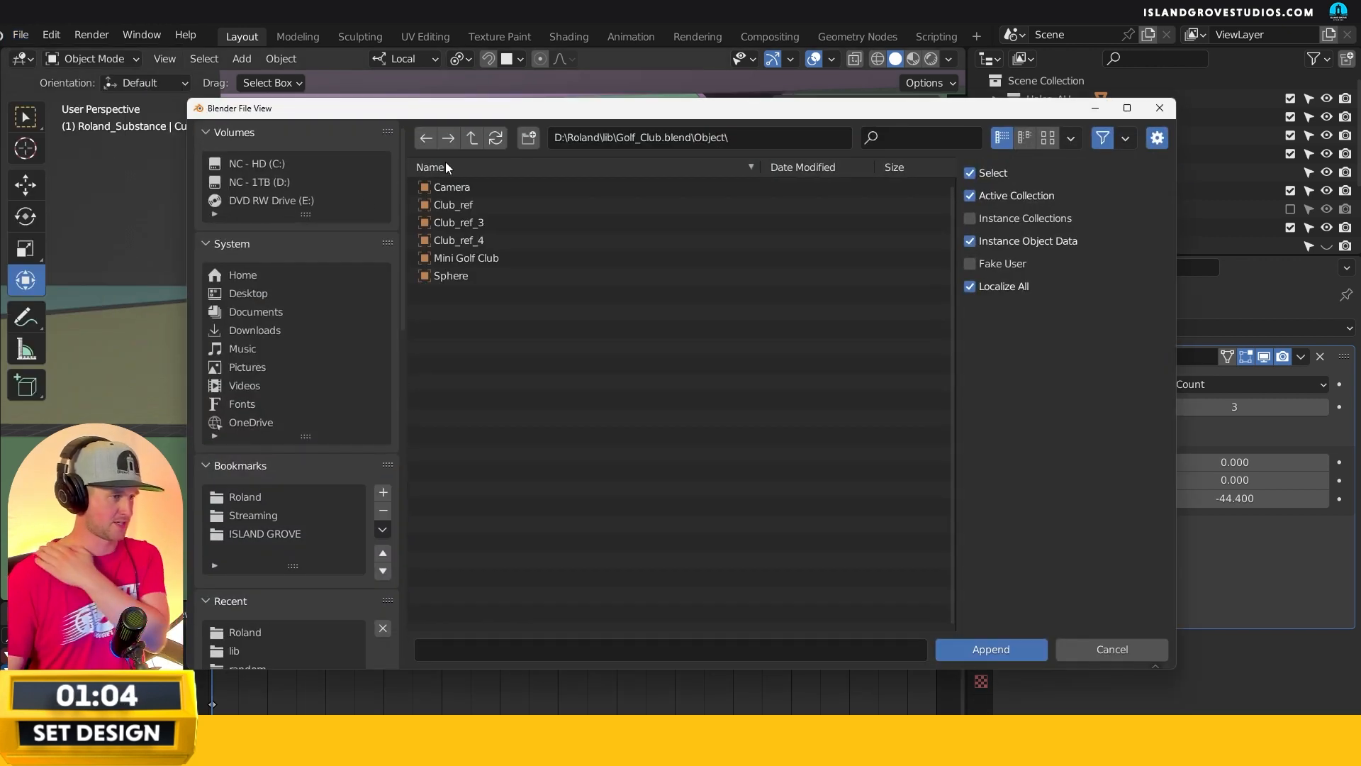
click(471, 137)
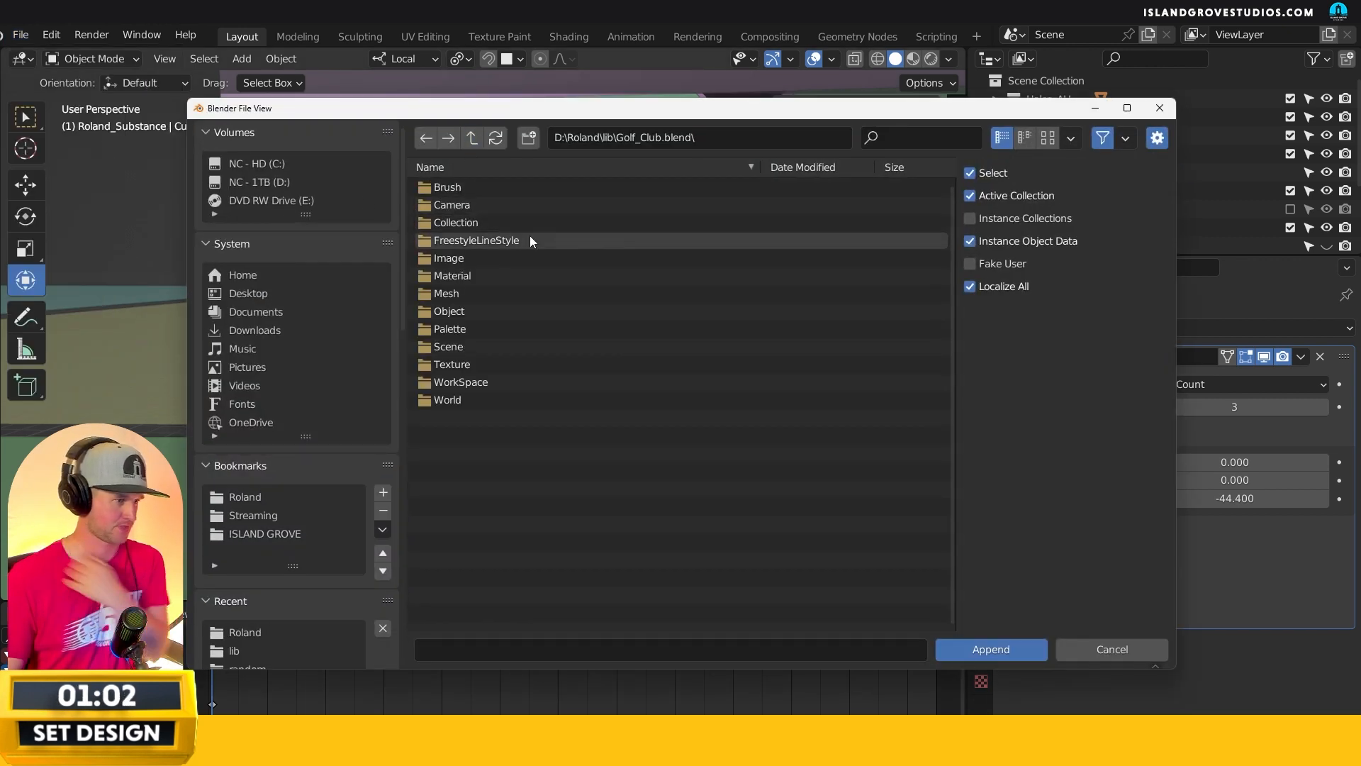
click(472, 138)
click(464, 257)
click(461, 250)
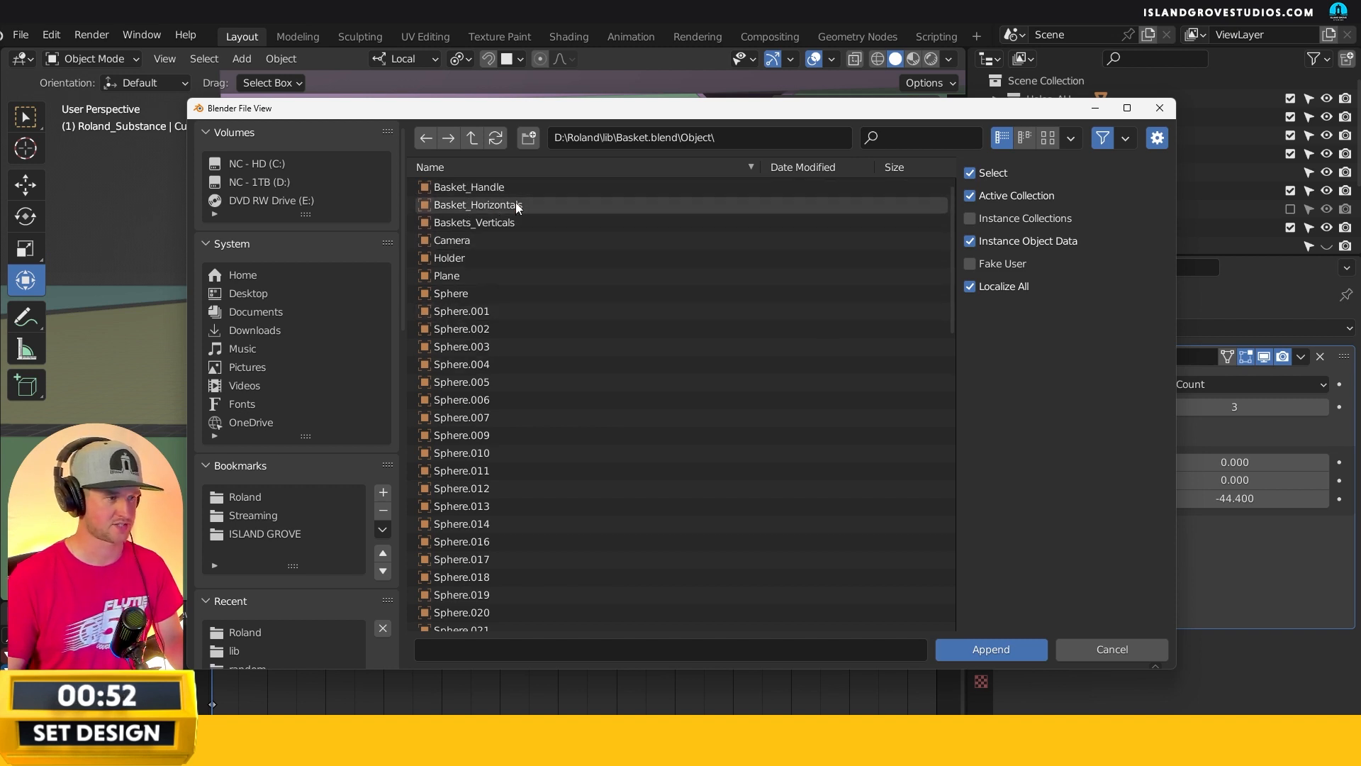
- Append the Basket_Handle, Basket_Horizontals, Baskets_Verticals and Holder objects from Basket.blend
click(474, 188)
shift+click(486, 225)
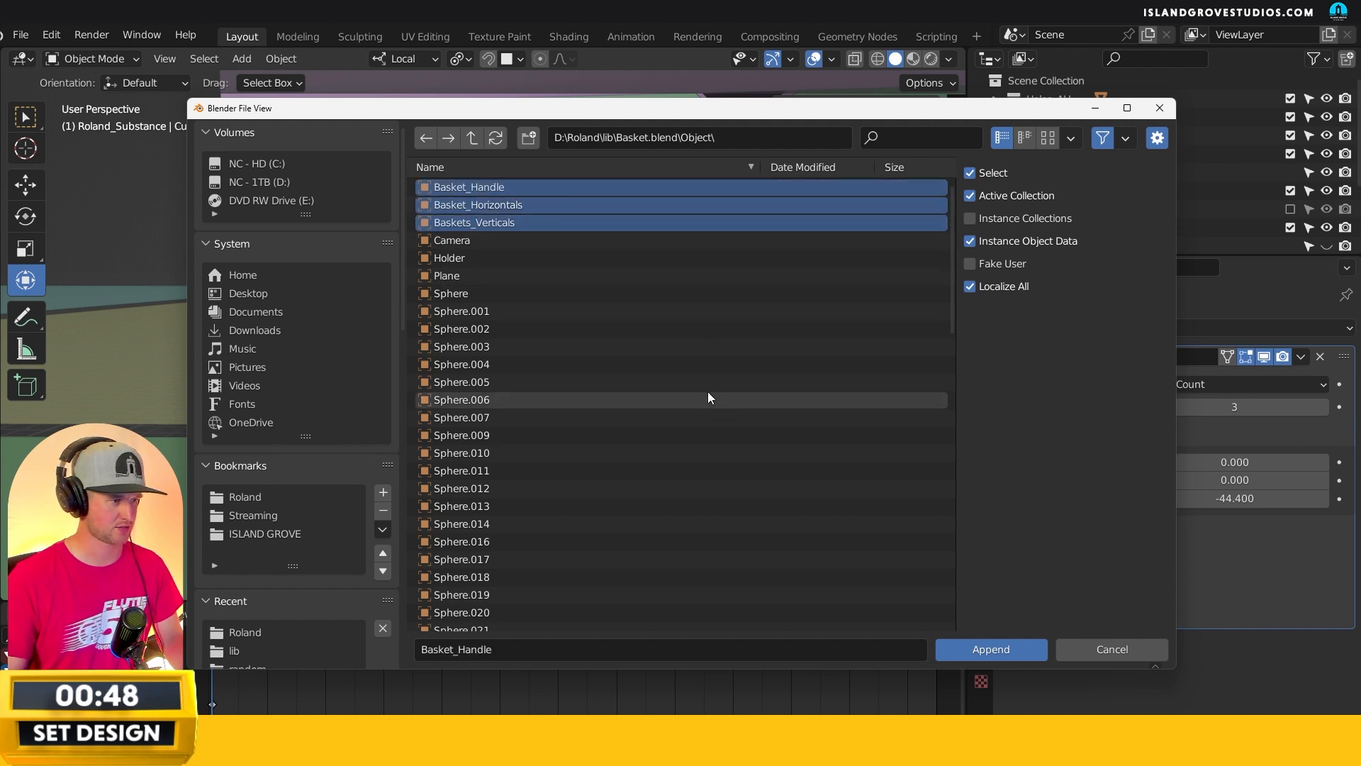
ctrl+click(464, 259)
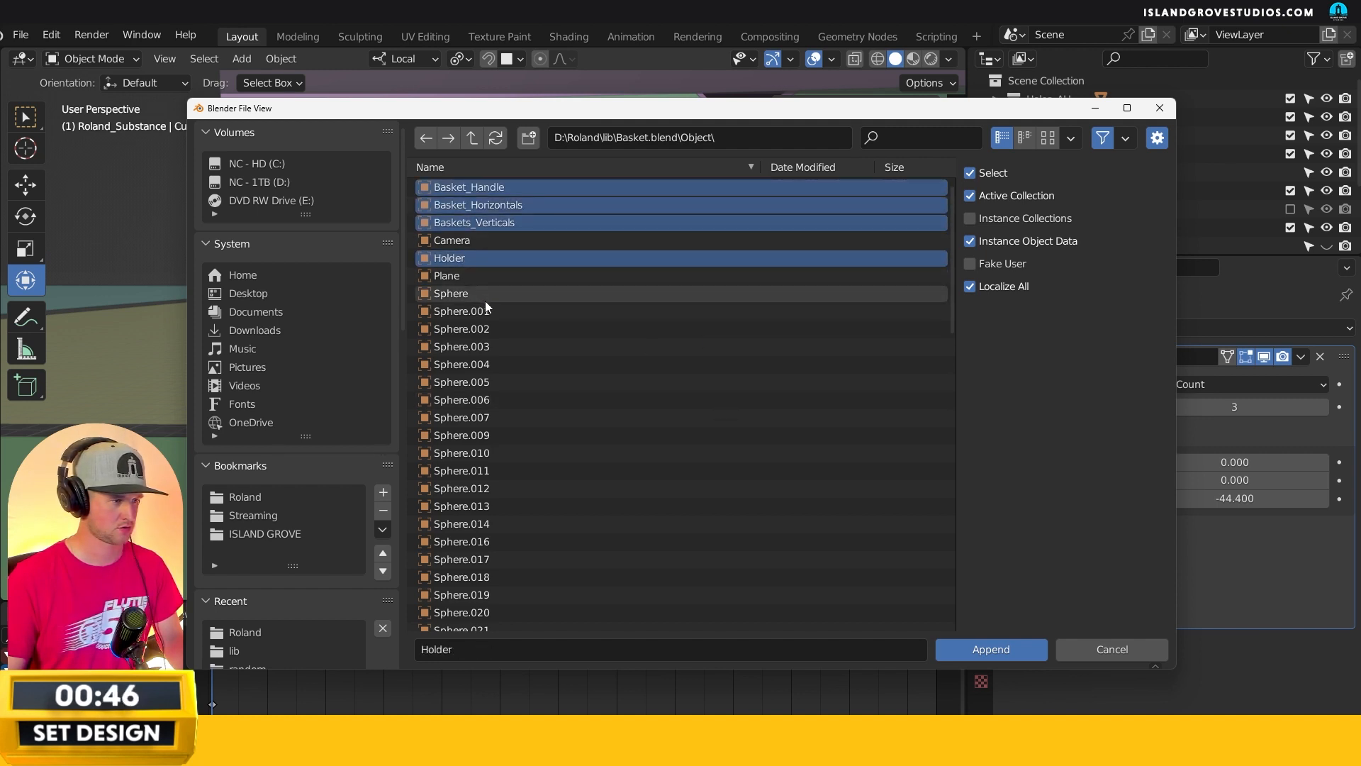
scroll(699, 477, down, 10)
scroll(695, 198, down, 5)
scroll(708, 567, up, 15)
scroll(710, 577, up, 3)
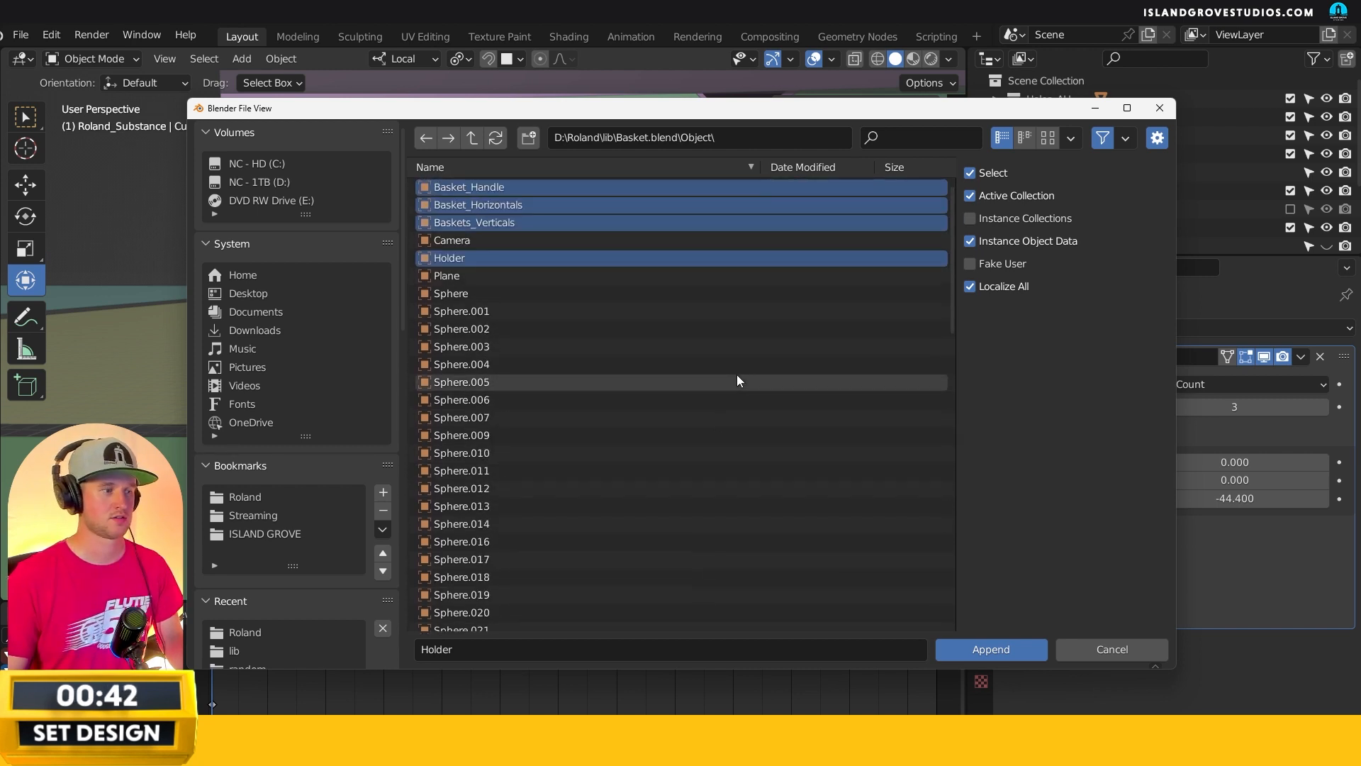
click(991, 649)
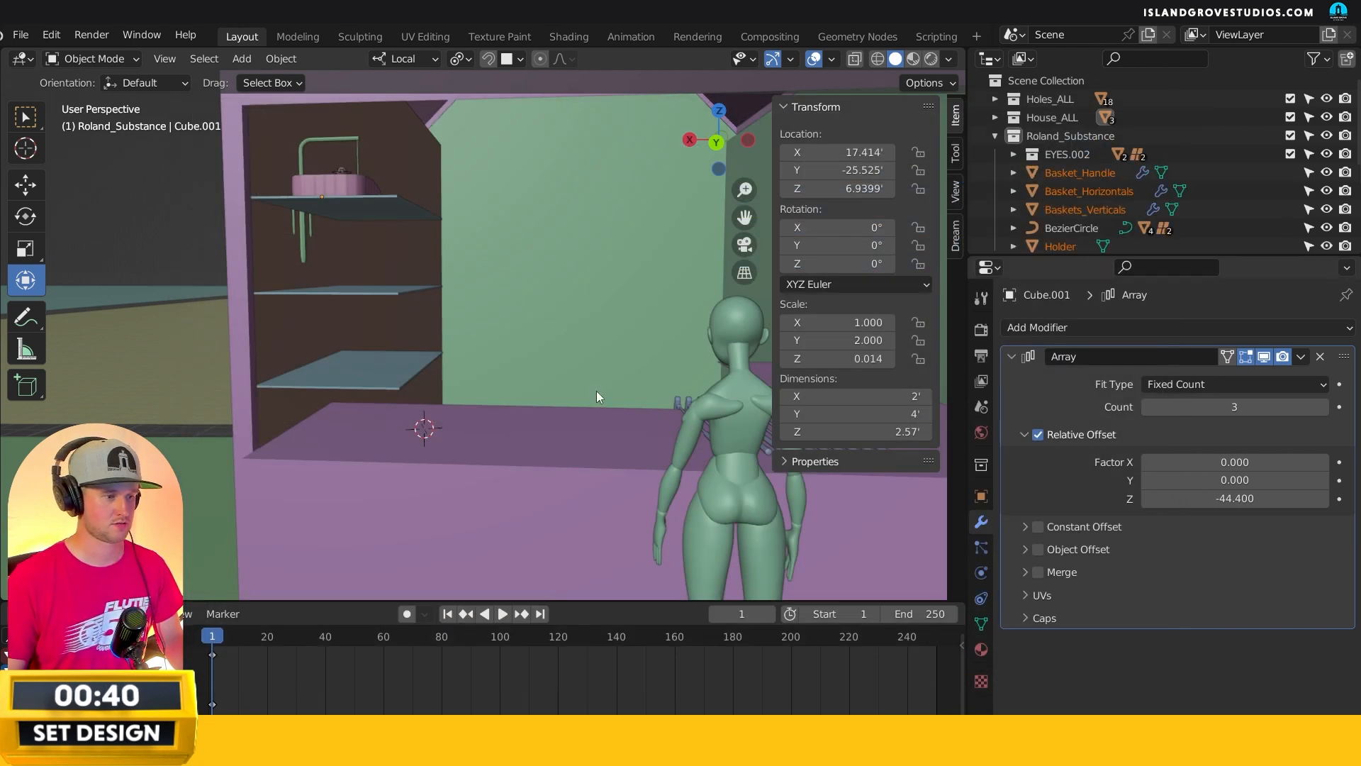
- Delete the appended Holder object from around the wire basket
scroll(596, 393, down, 5)
key(KP_Decimal)
middle_drag(584, 423, 606, 371)
click(589, 312)
key(x)
click(596, 301)
- Parent the basket's horizontal and vertical wires to Basket_Handle using the Object parent type
click(487, 336)
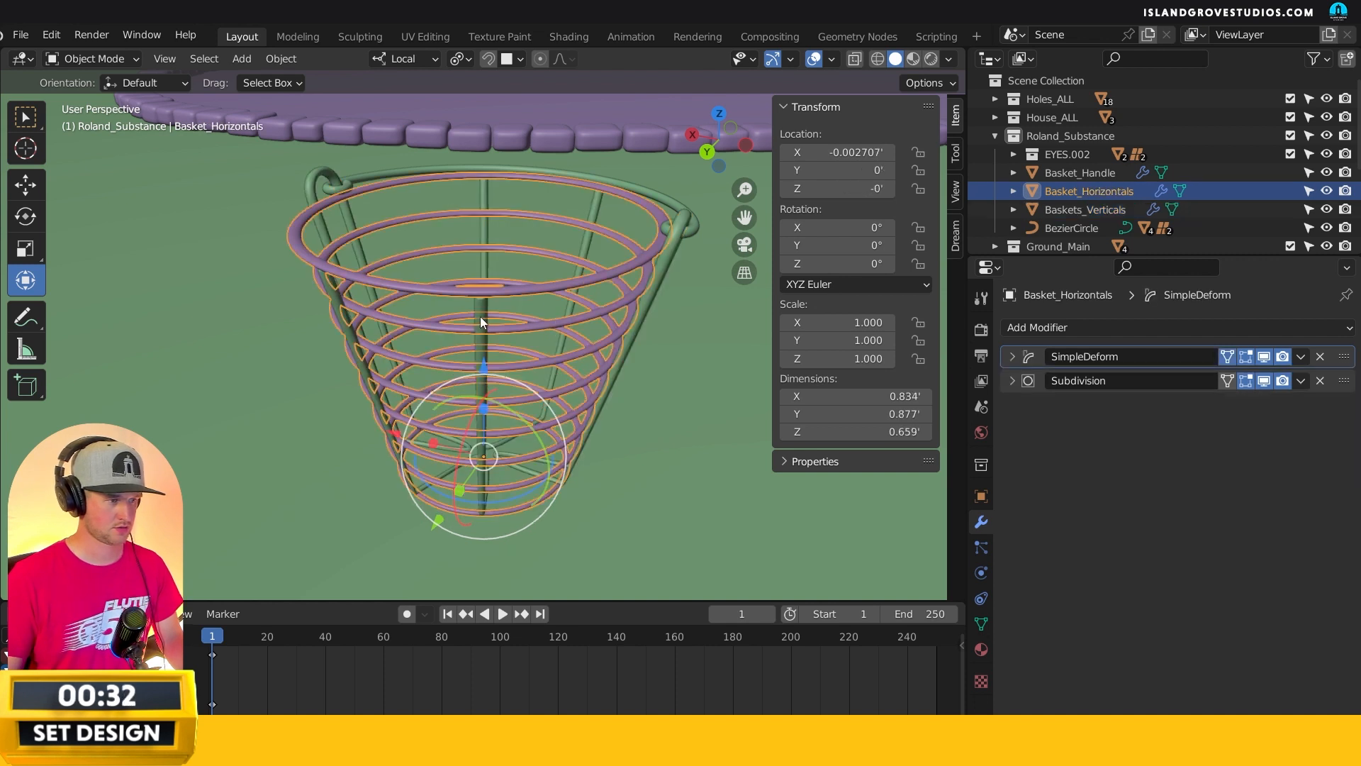
click(480, 317)
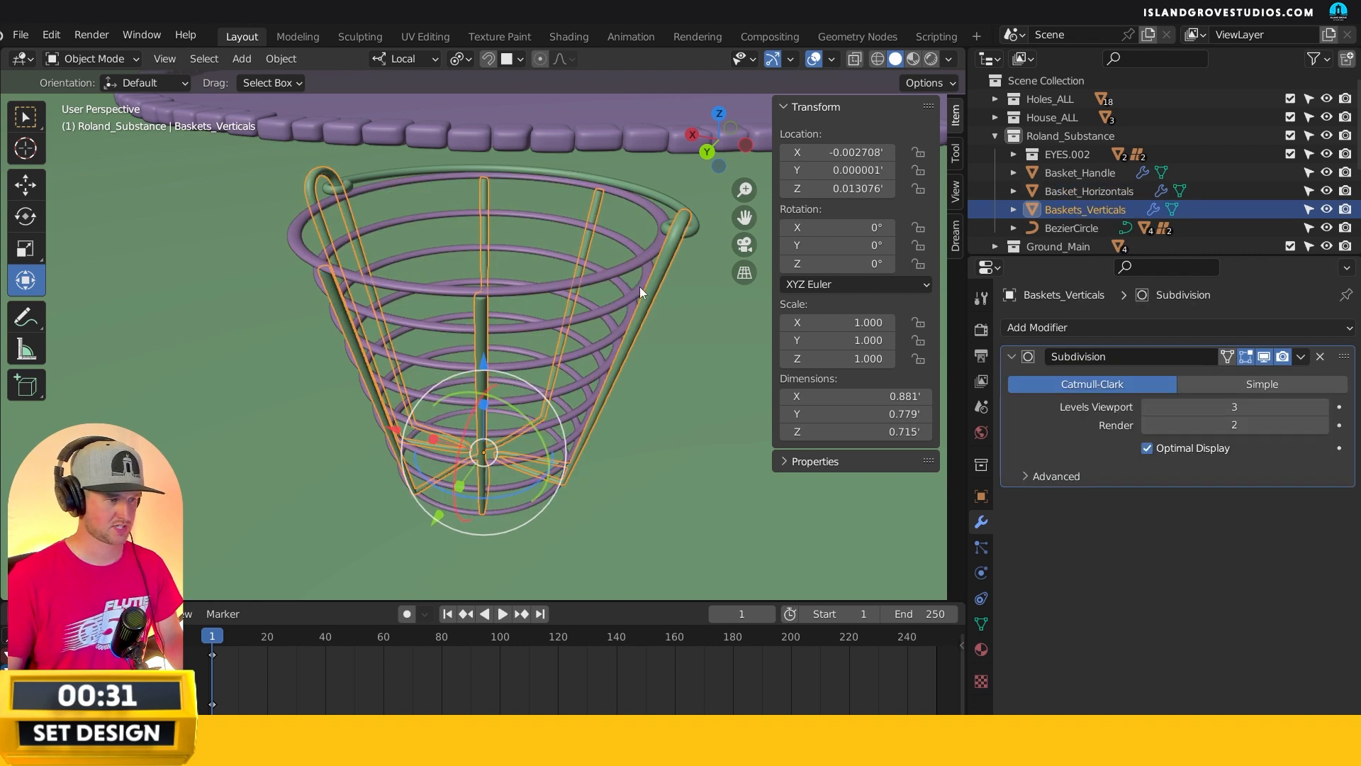
shift+click(648, 250)
shift+click(690, 231)
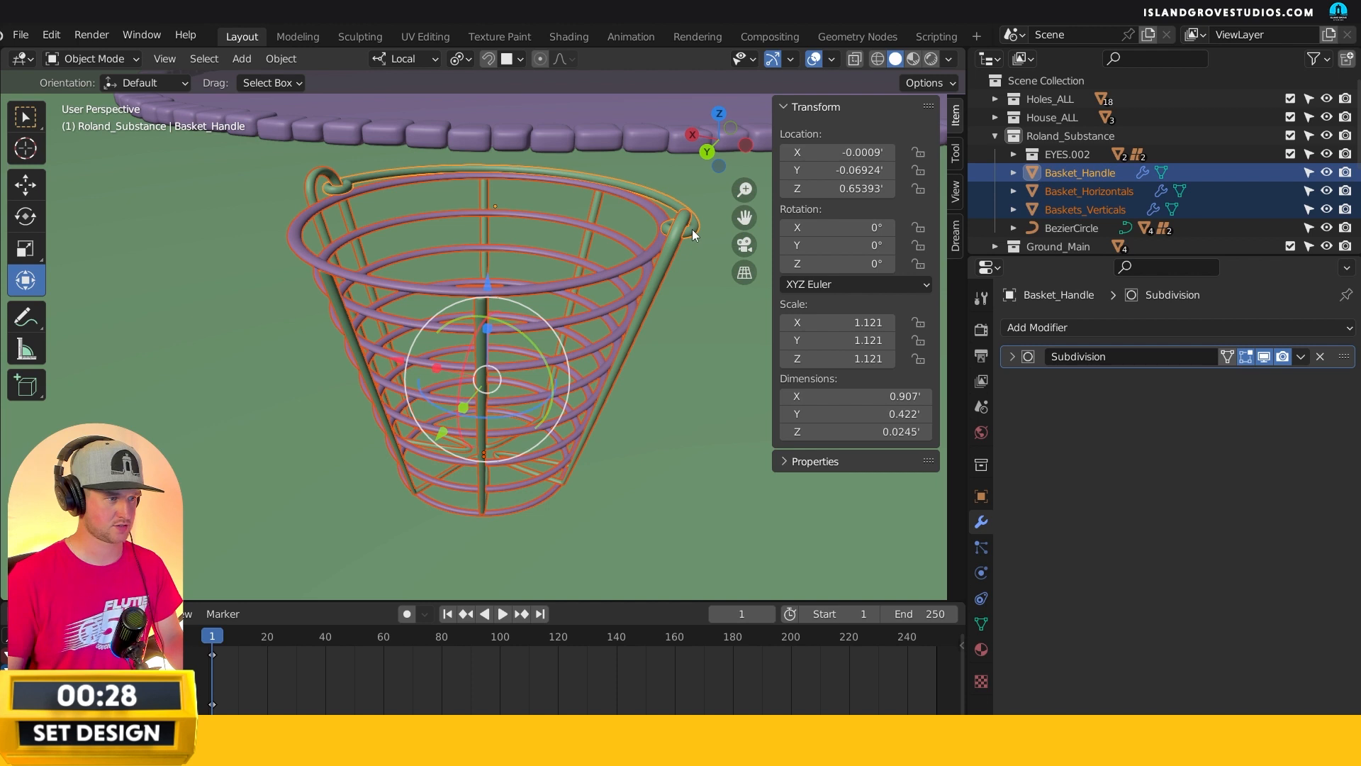
key(ctrl+p)
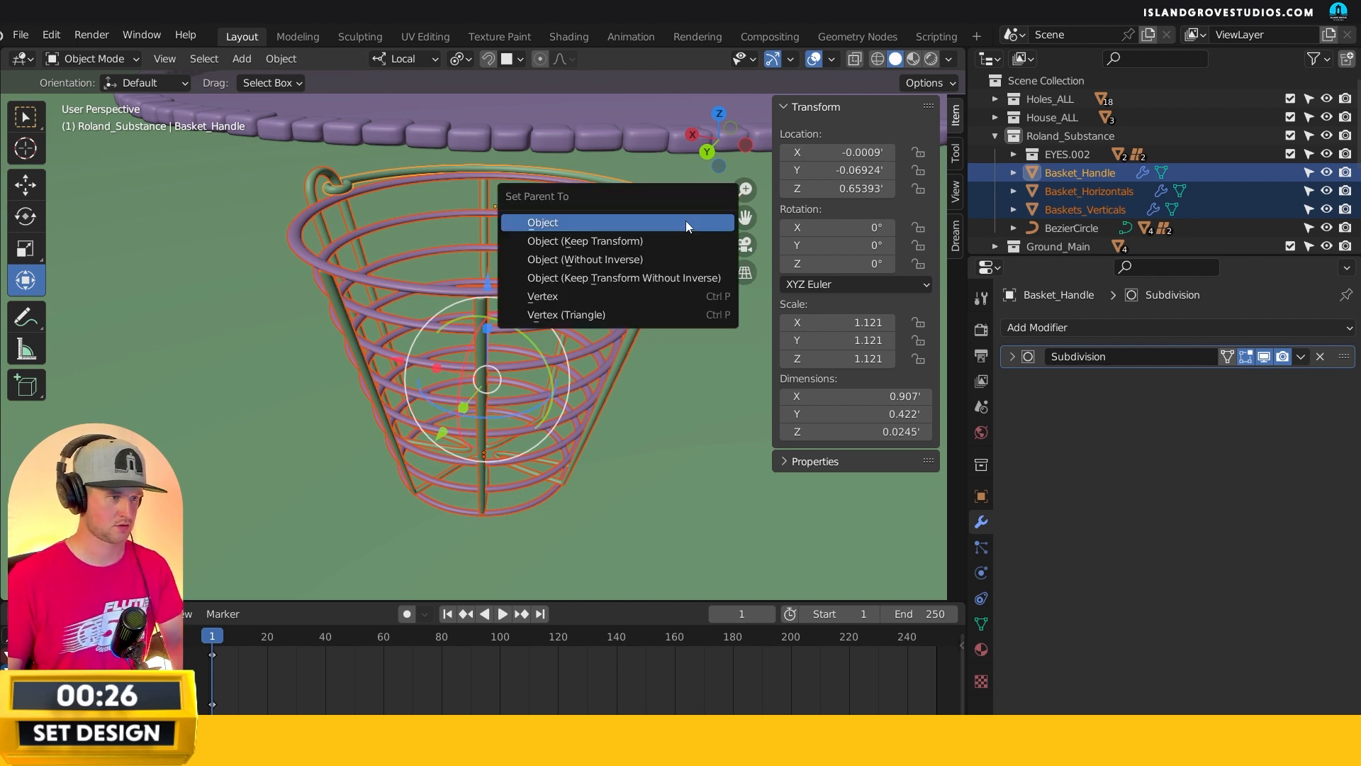
click(685, 221)
scroll(640, 253, down, 6)
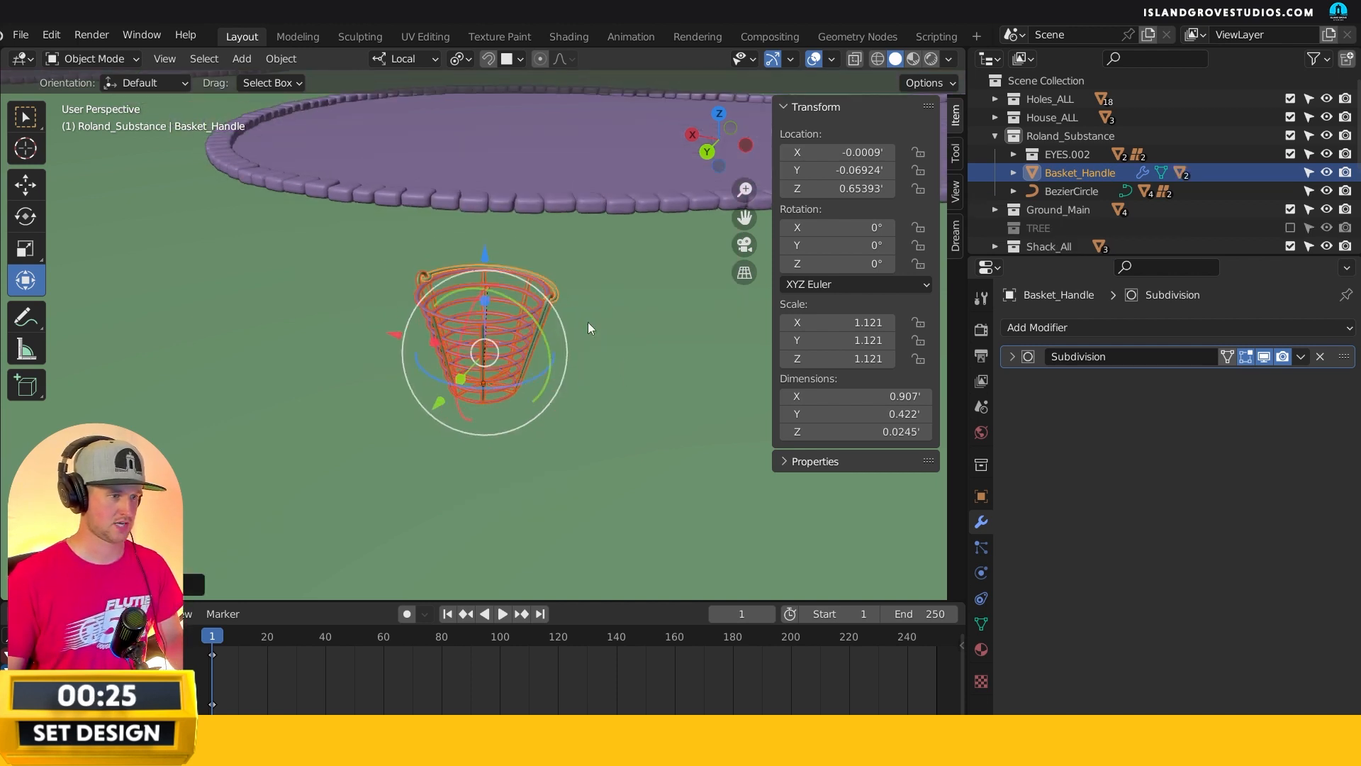
- Select only Basket_Handle and snap it to the 3D cursor on the shack counter
click(552, 302)
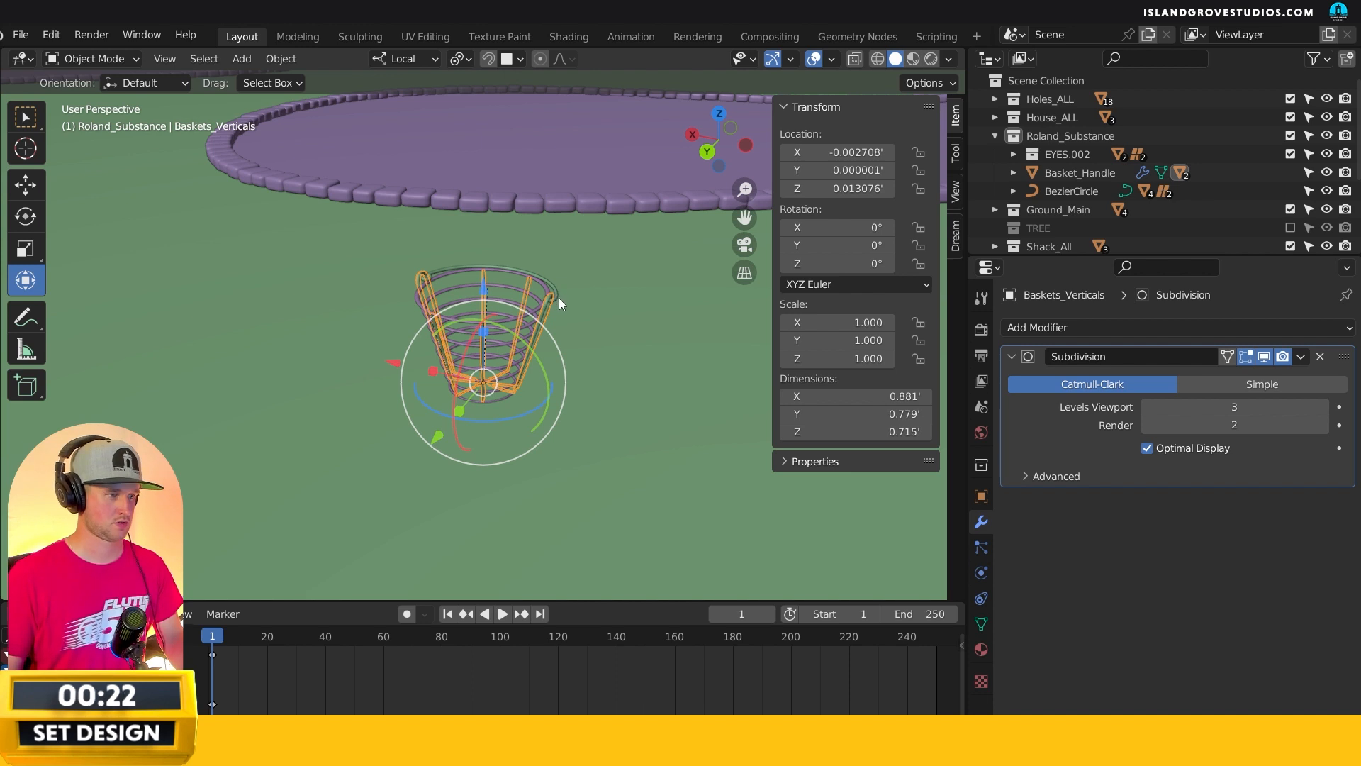
click(547, 283)
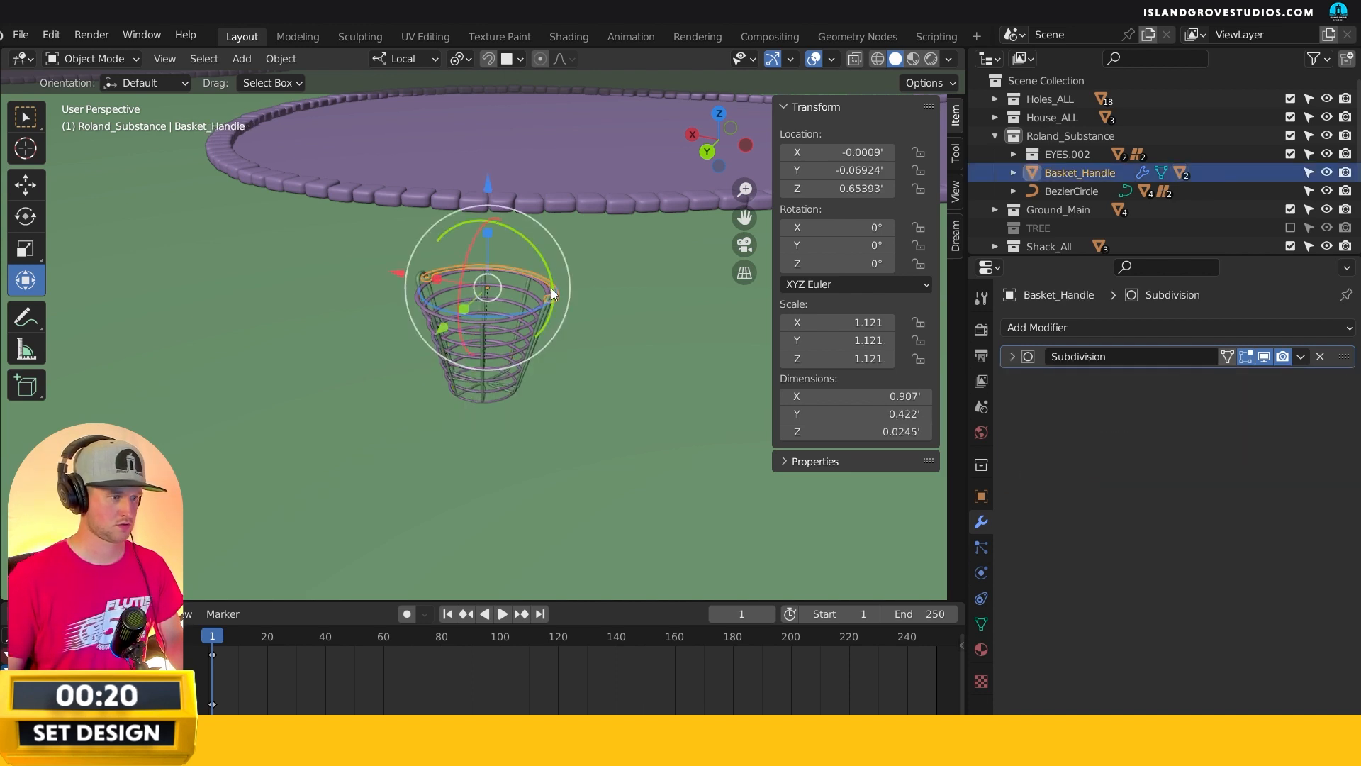
key(g)
right_click(552, 246)
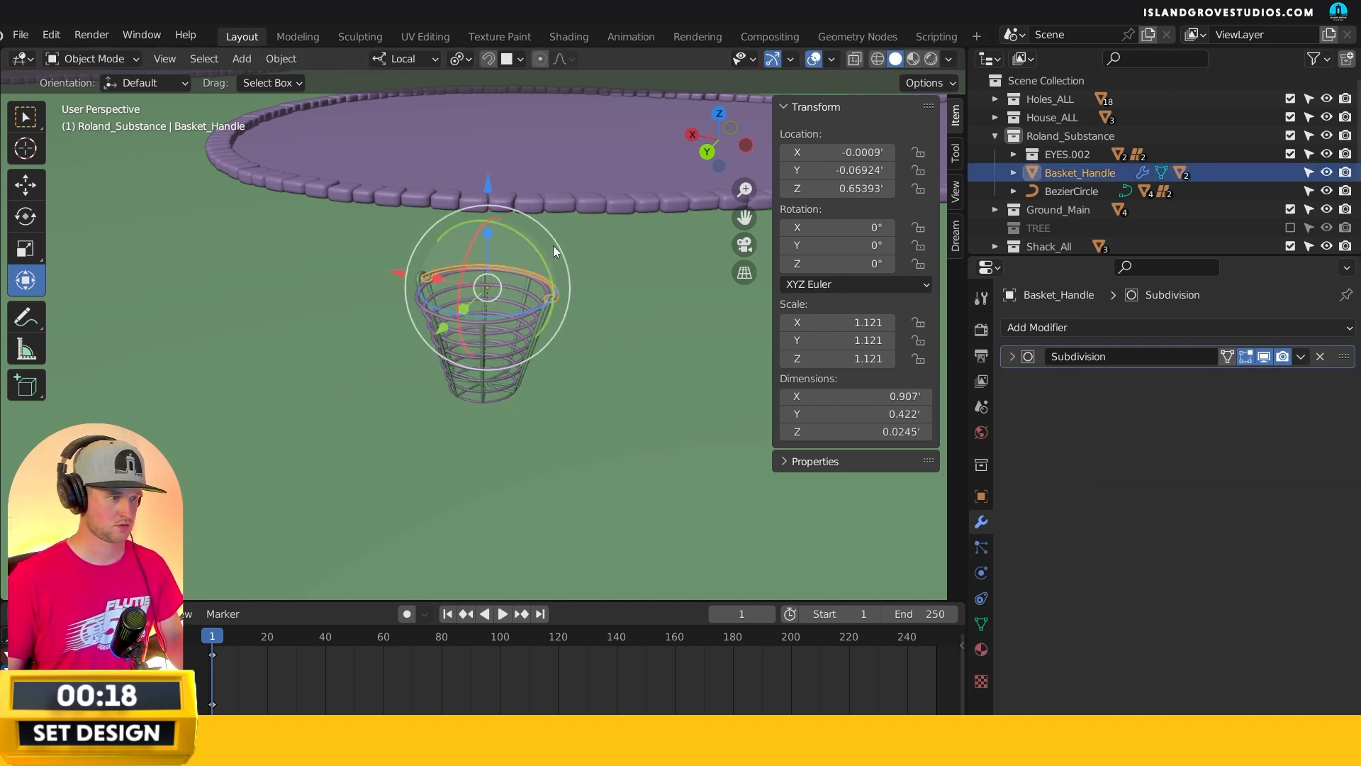
key(shift+s)
click(563, 180)
key(KP_Decimal)
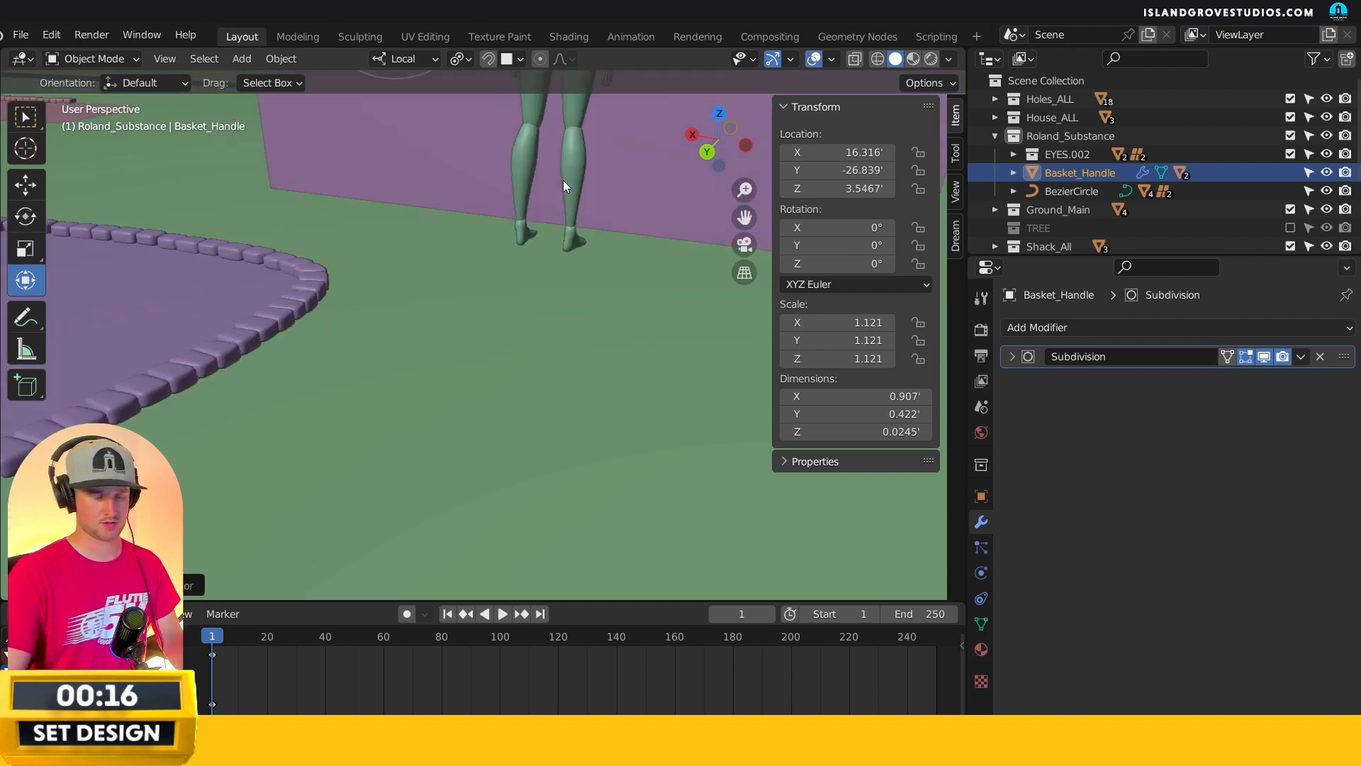
middle_drag(525, 367, 517, 296)
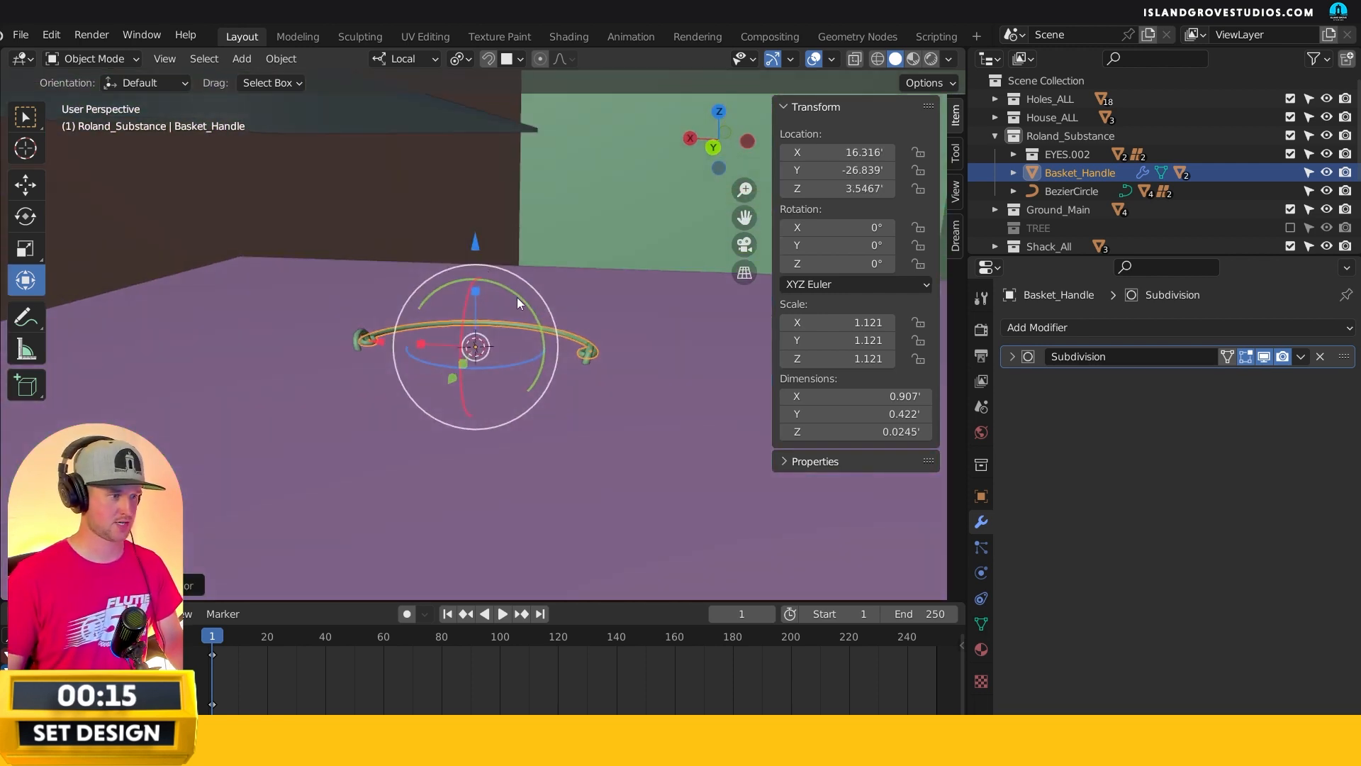
- Raise the basket along its local Z axis to about 4.208' so its base rests on the counter
key(g)
key(z)
key(z)
click(483, 230)
scroll(489, 248, up, 1)
middle_drag(492, 257, 512, 214)
shift+middle_drag(511, 215, 528, 332)
scroll(573, 274, up, 3)
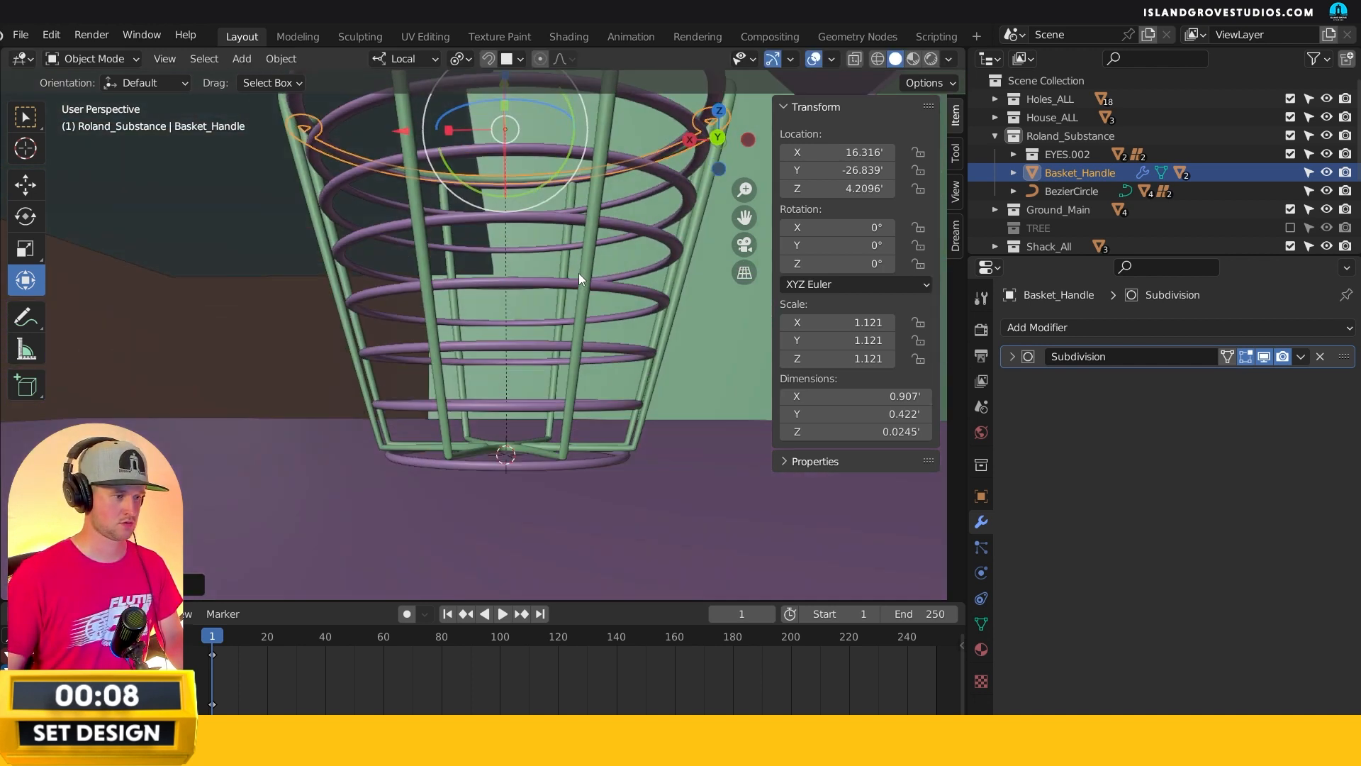
key(g)
key(z)
key(z)
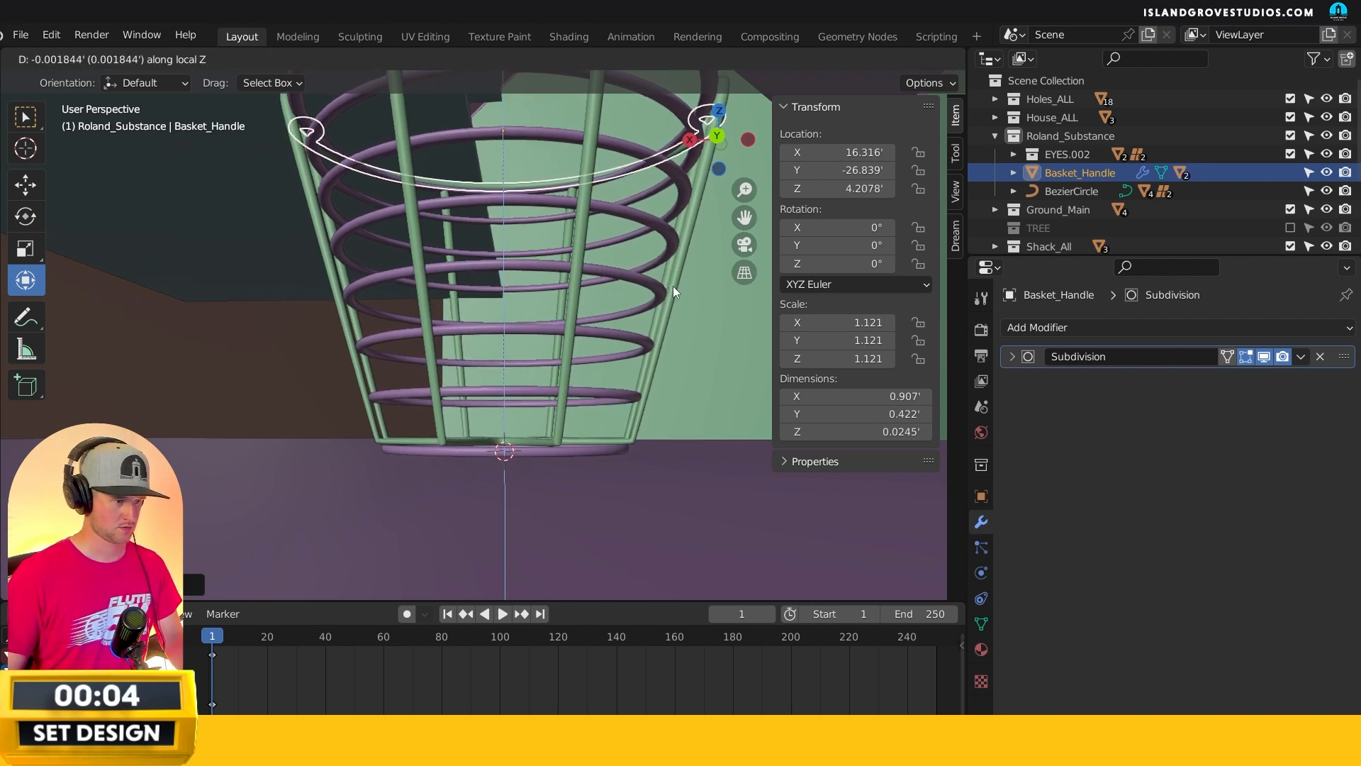
click(668, 298)
- Slide the basket along X to about 15.701' on the counter and deselect it to check its placement
scroll(620, 381, down, 5)
middle_drag(621, 381, 623, 374)
drag(387, 283, 483, 288)
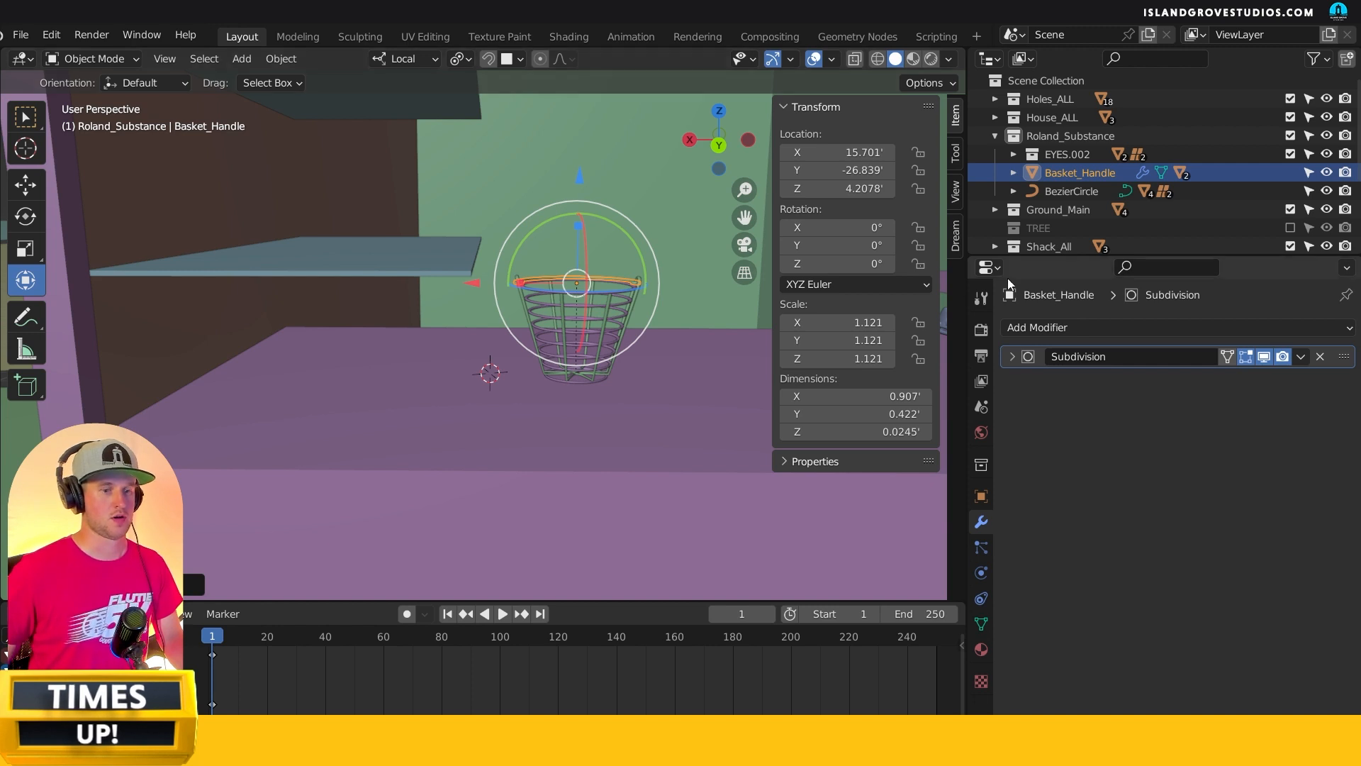
scroll(556, 340, down, 3)
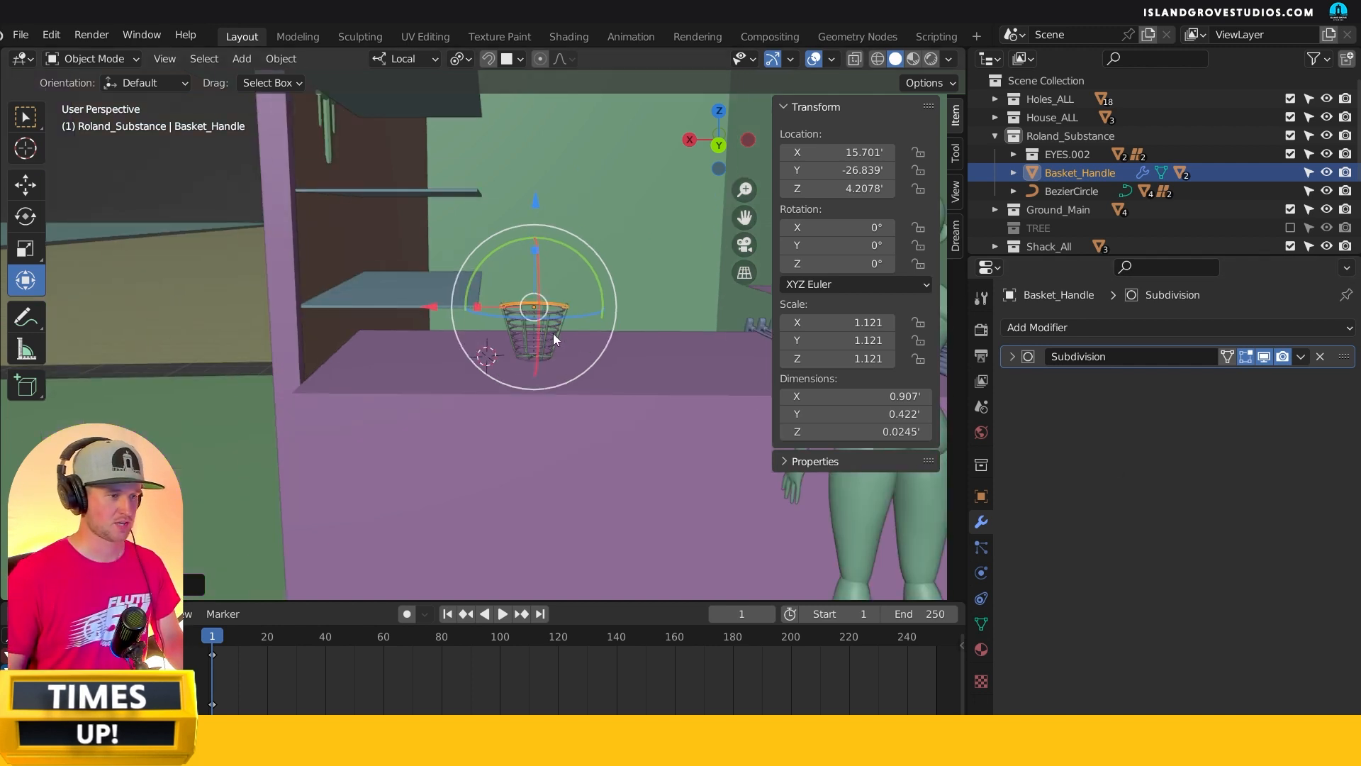
key(alt+a)
middle_drag(577, 350, 505, 338)
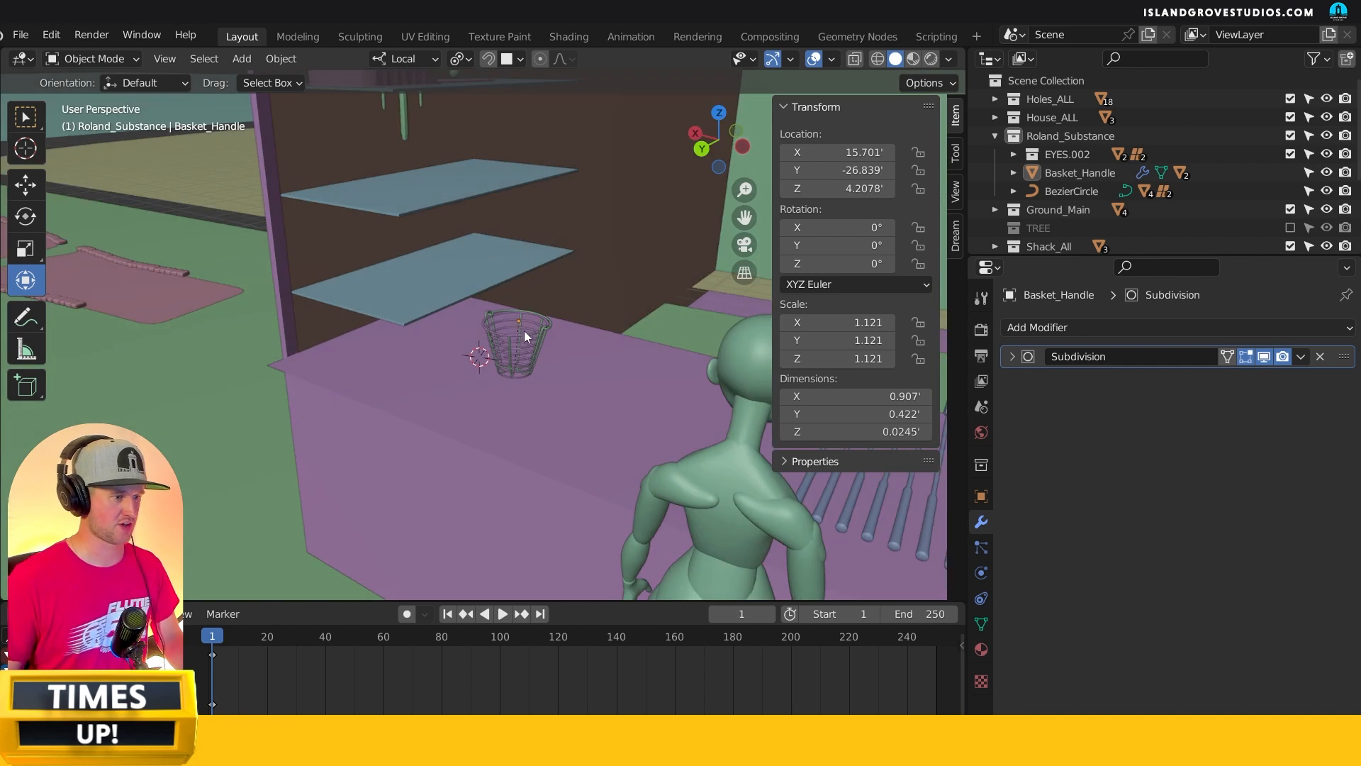
scroll(527, 333, up, 2)
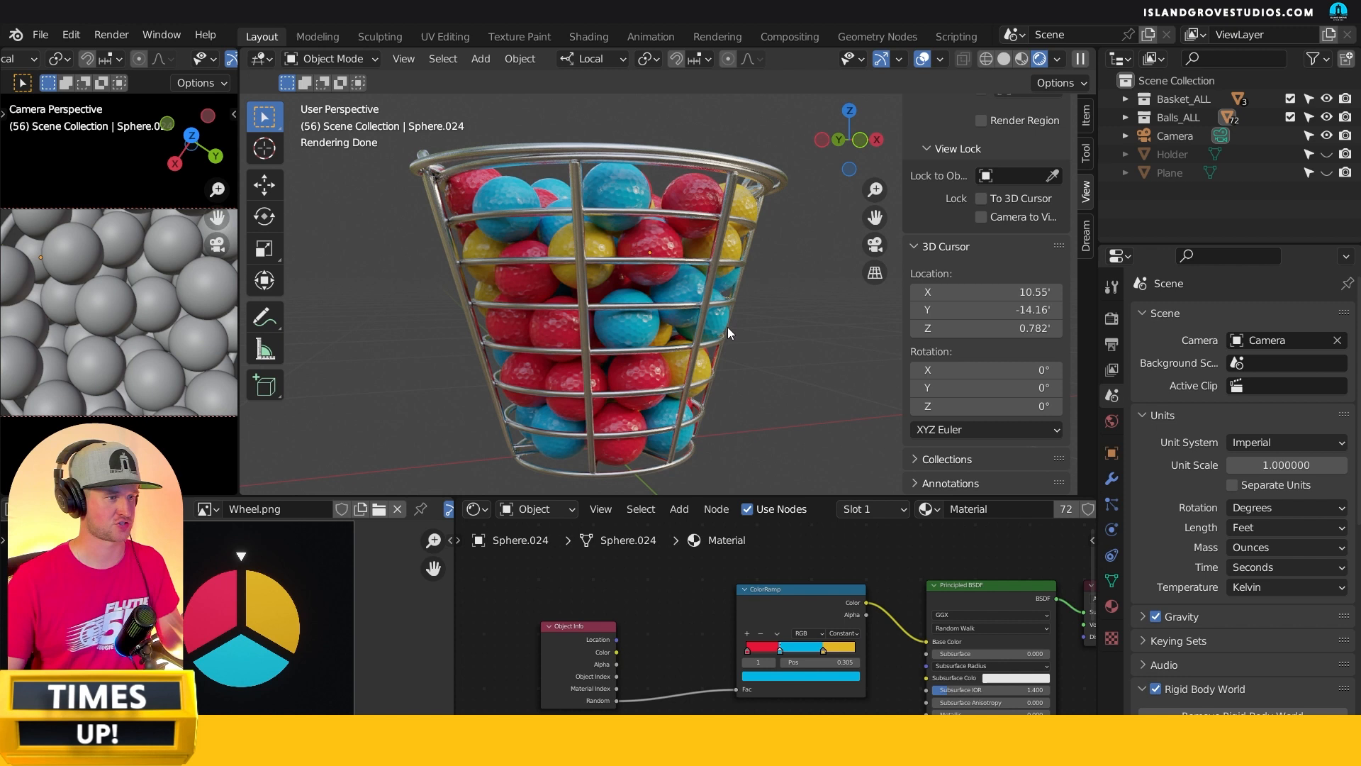
- In the ball-filled basket file, select a red ball and change the shader node area to the Dope Sheet's Action Editor
click(703, 203)
click(482, 509)
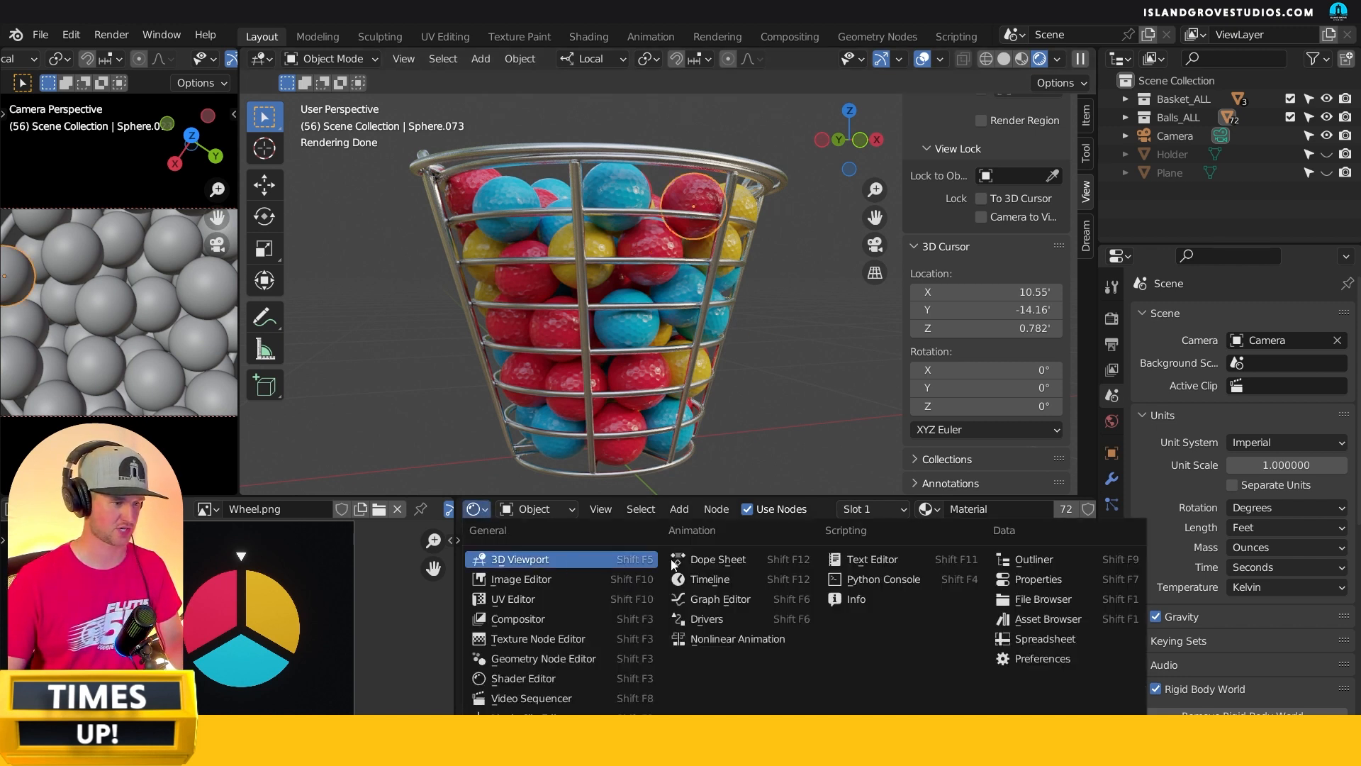
click(711, 560)
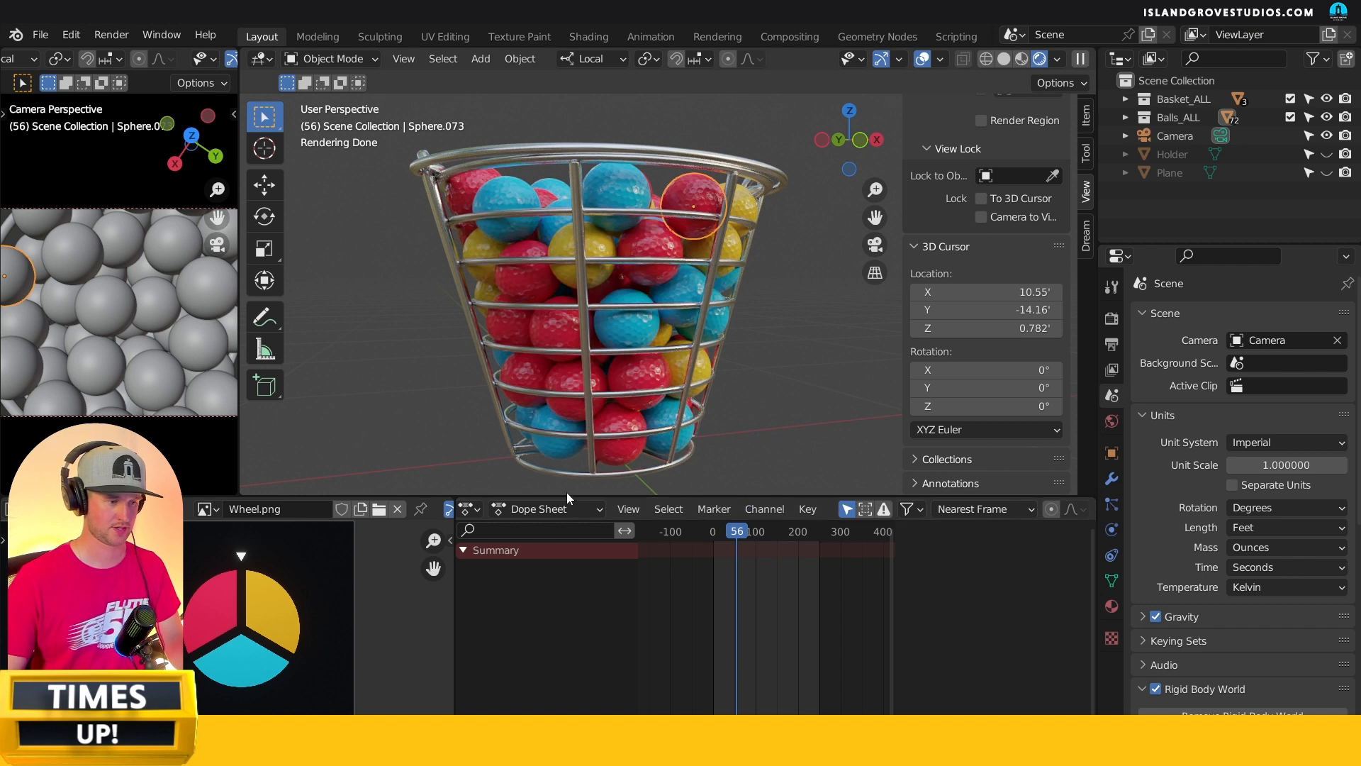
click(560, 509)
click(567, 551)
scroll(759, 554, up, 3)
scroll(793, 317, down, 6)
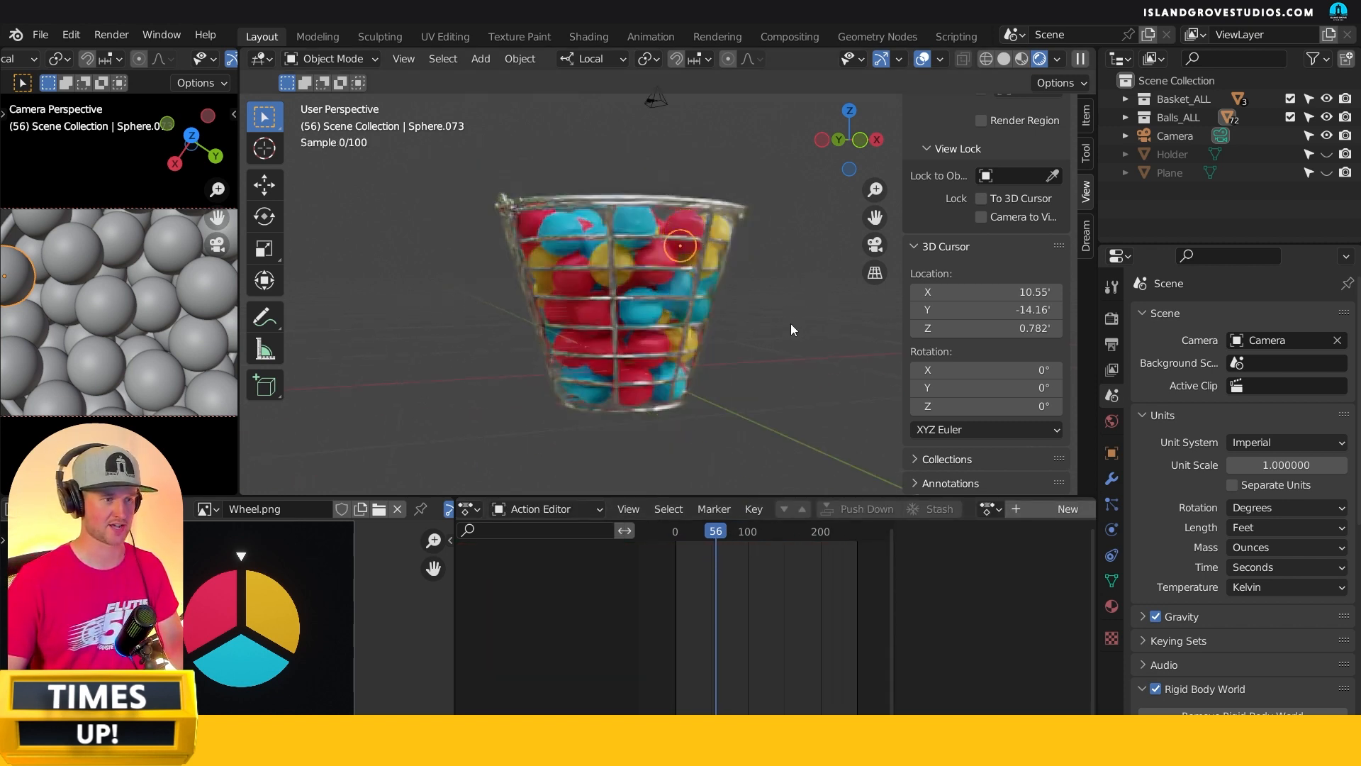
- Switch the viewport to solid shading, show the Holder object and exclude the Basket_ALL collection
click(1002, 60)
middle_drag(709, 297, 713, 315)
scroll(713, 316, up, 1)
click(1326, 154)
click(1292, 98)
click(1291, 97)
click(1292, 98)
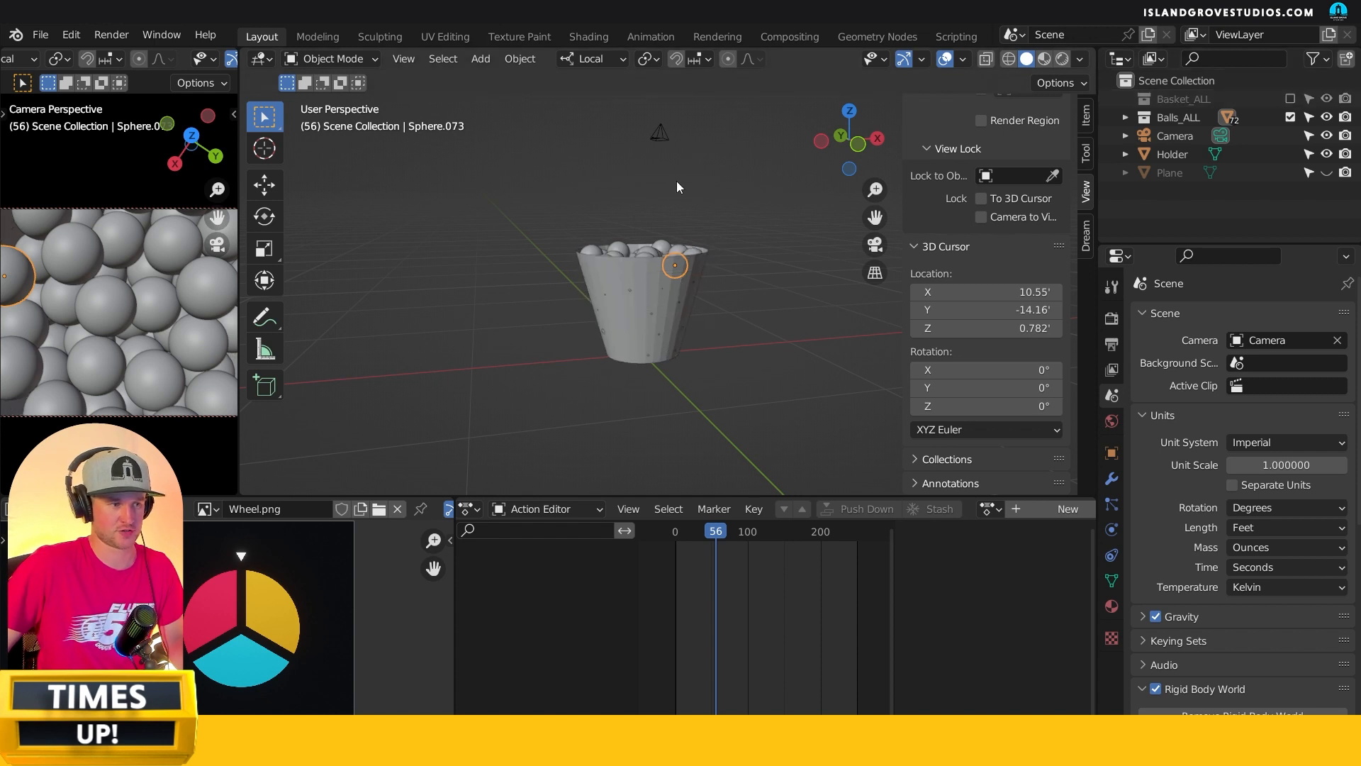
- Move a ball from the top of the pile up into the space above the Holder
click(645, 288)
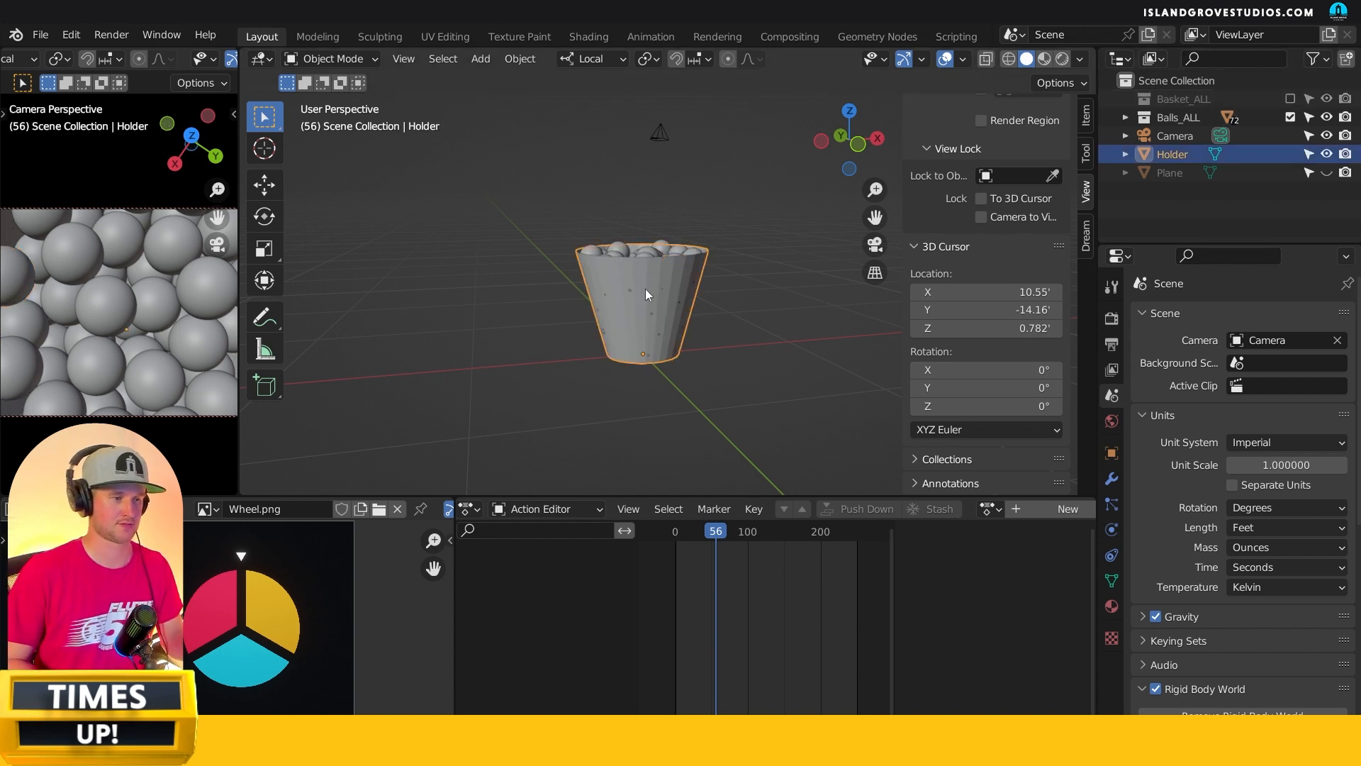
middle_drag(693, 228, 647, 258)
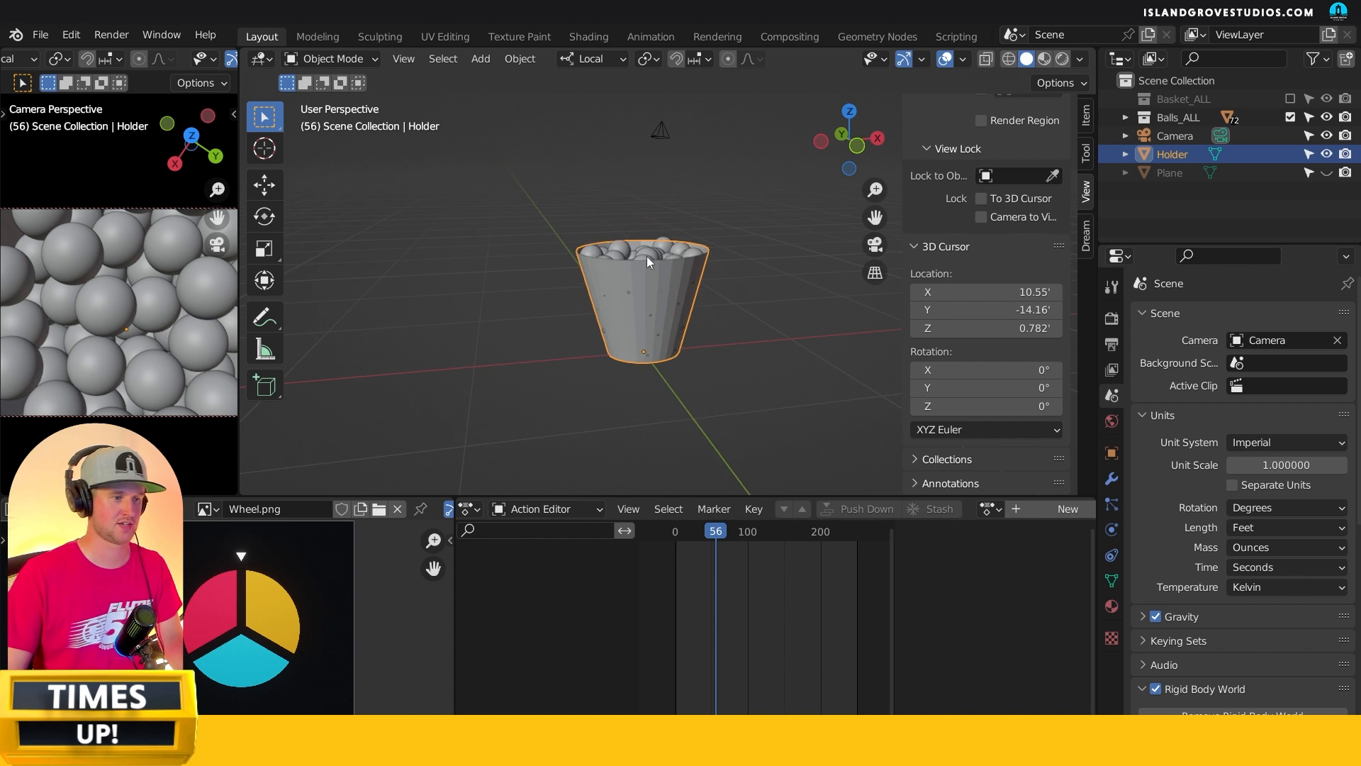
click(646, 258)
key(g)
click(656, 190)
scroll(708, 213, down, 3)
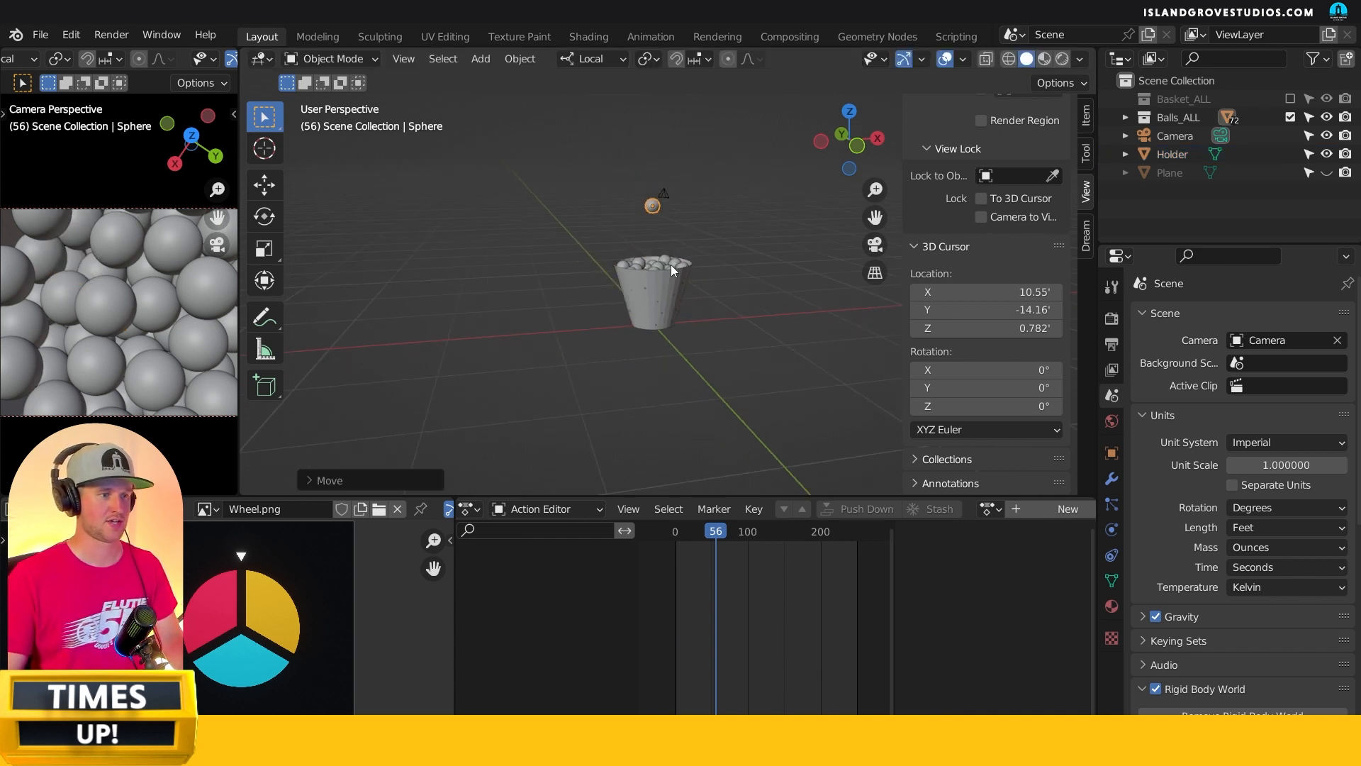
shift+middle_drag(713, 211, 699, 265)
- Add an Array modifier to the raised ball and turn off its Subdivision modifier in the viewport
click(1112, 479)
click(1183, 317)
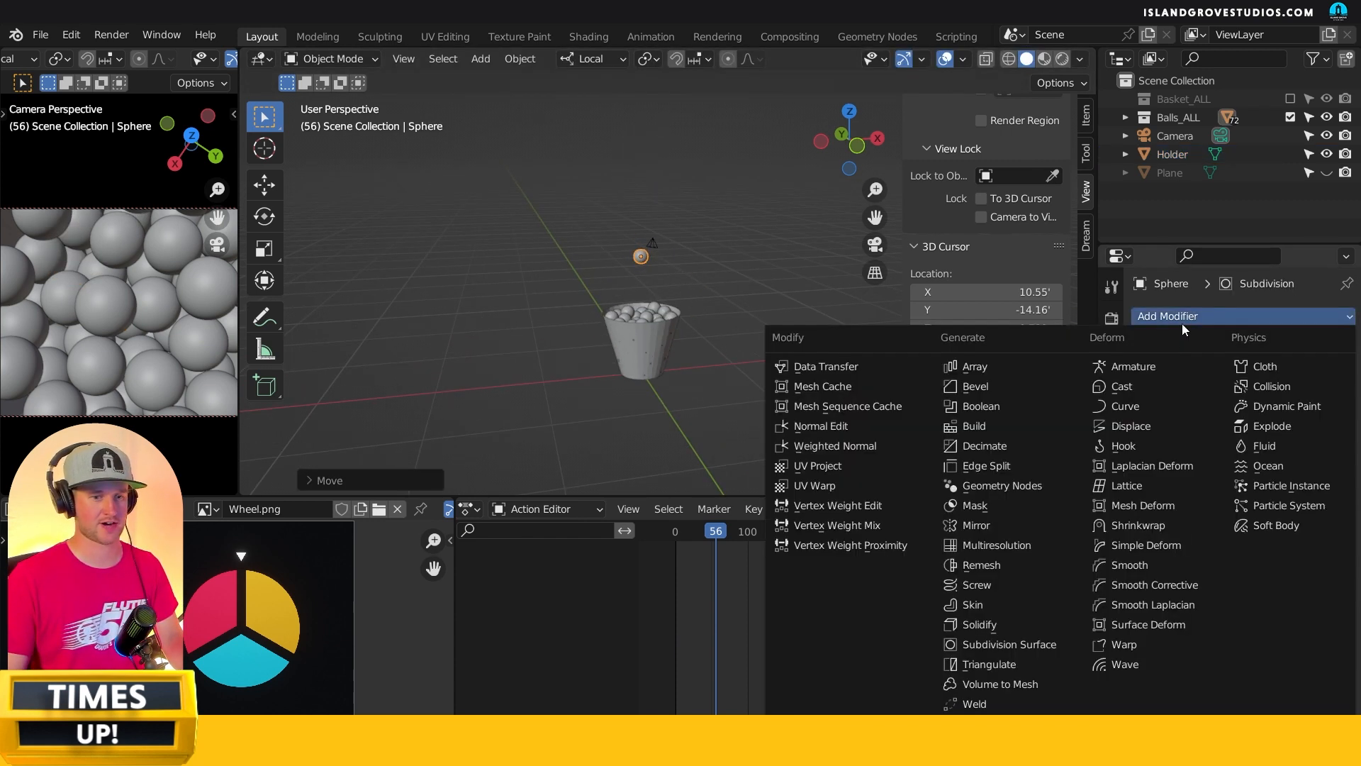
click(984, 367)
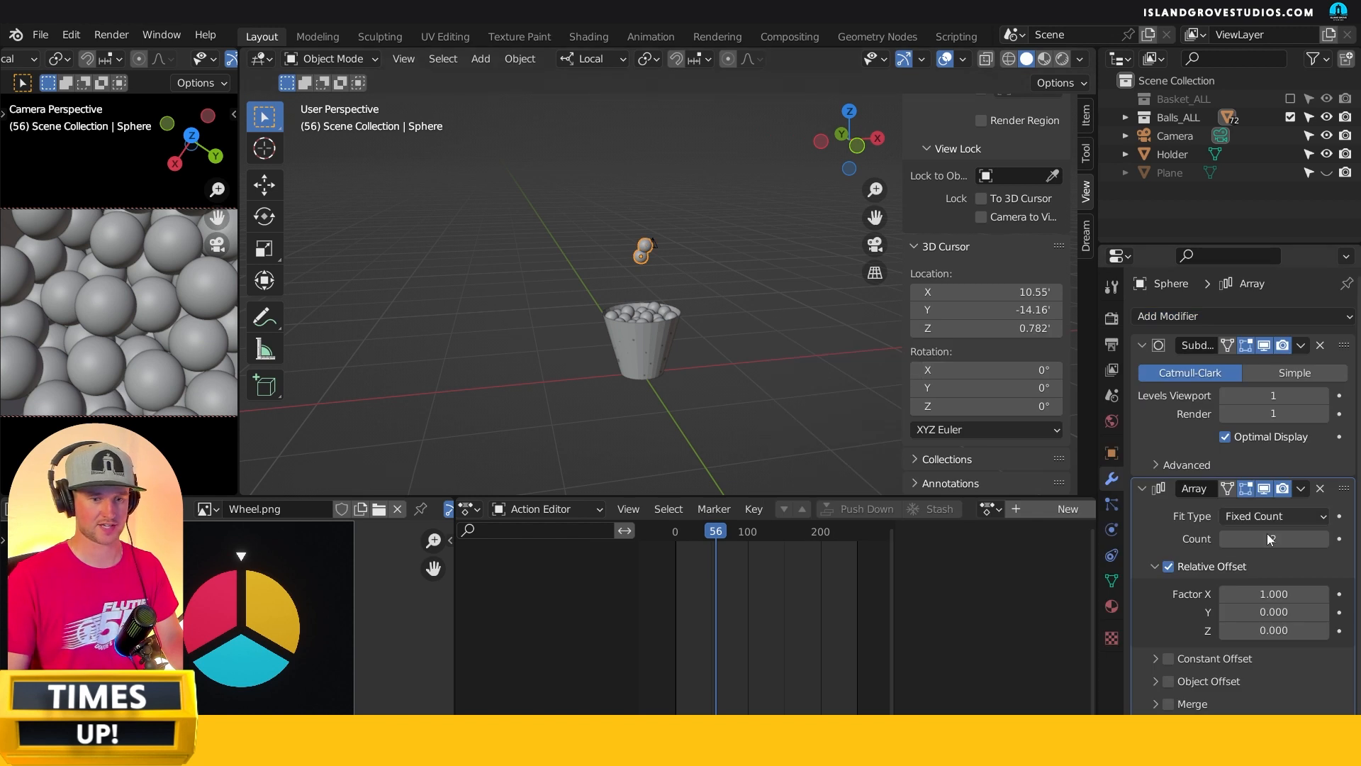
click(1263, 347)
middle_drag(775, 346, 862, 338)
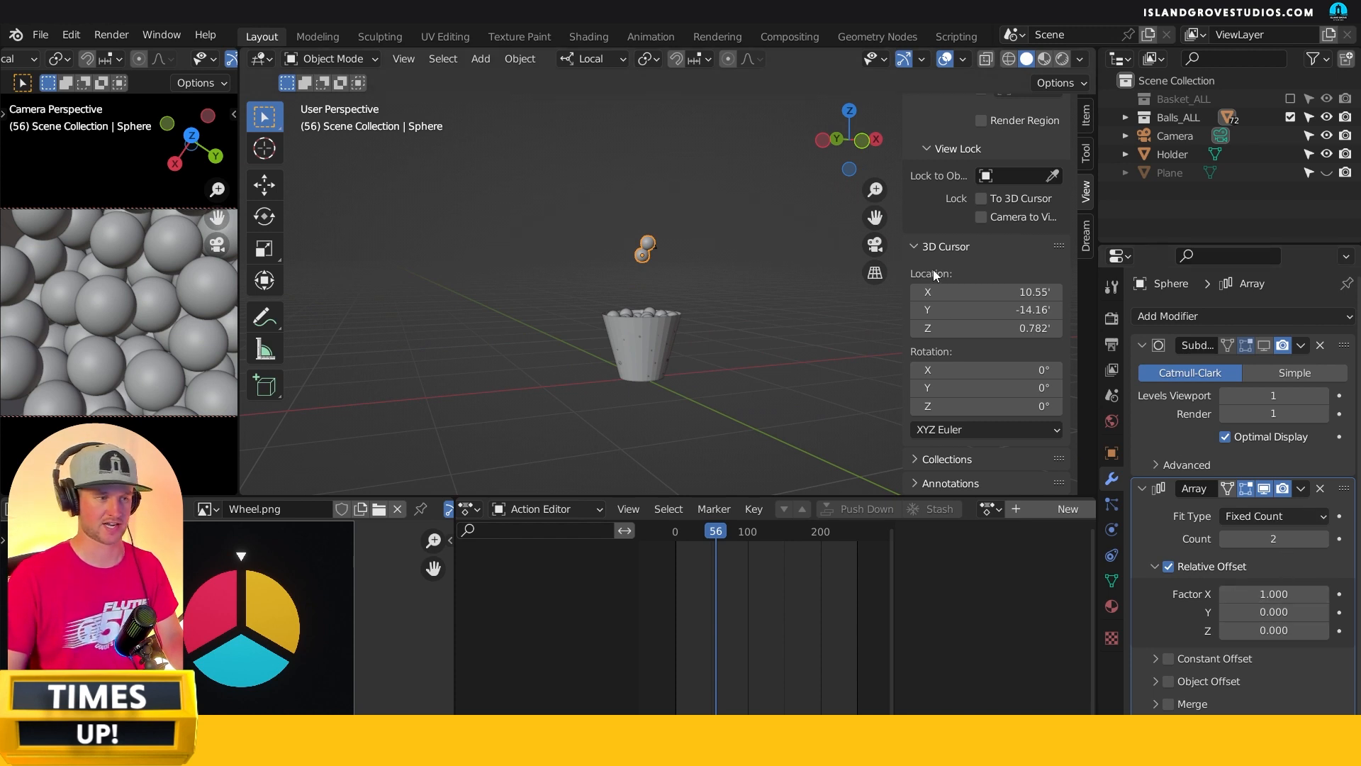
- Increase the ball's array count to 8 and apply the ball's rotation
click(1323, 539)
click(1322, 539)
click(1322, 540)
click(1323, 540)
click(1323, 540)
click(1323, 540)
mouse_move(733, 293)
middle_down()
mouse_move(838, 302)
mouse_move(720, 285)
middle_up()
key(ctrl+a)
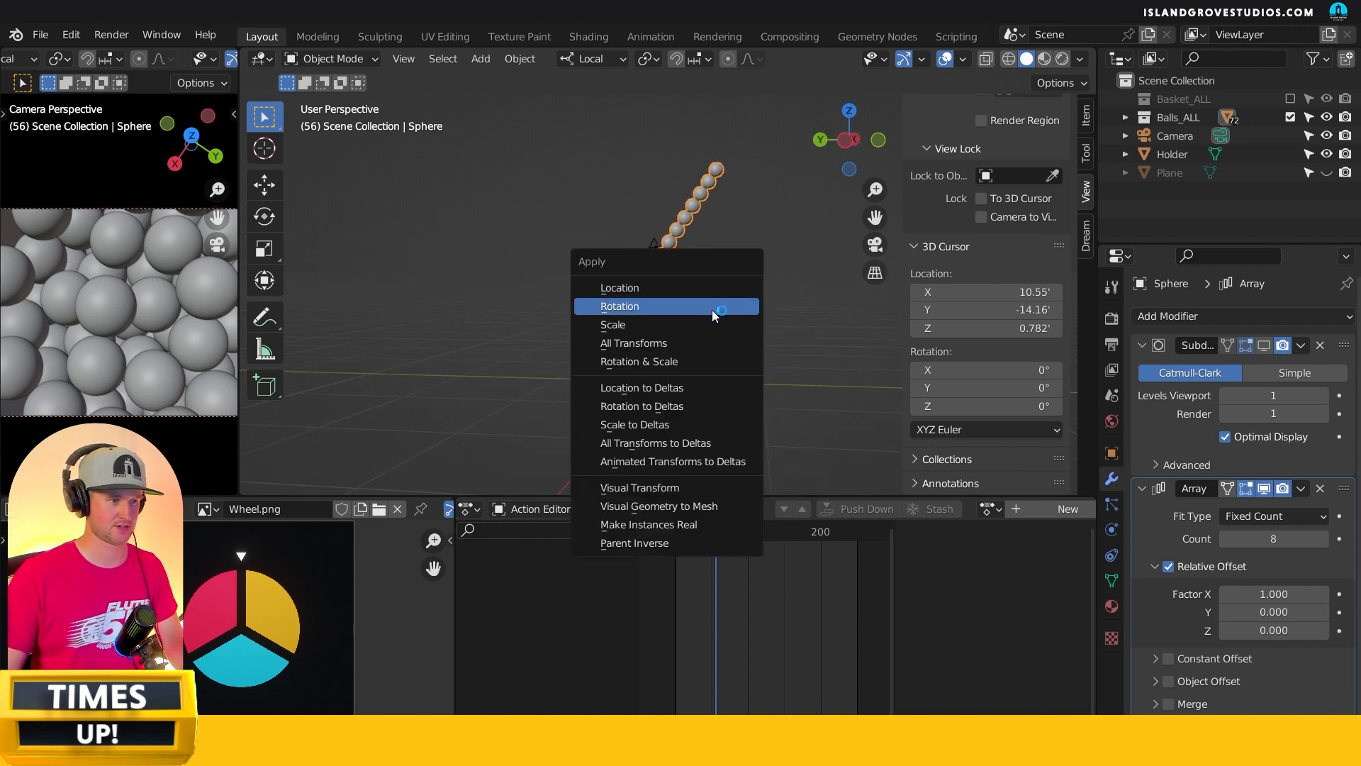
click(717, 307)
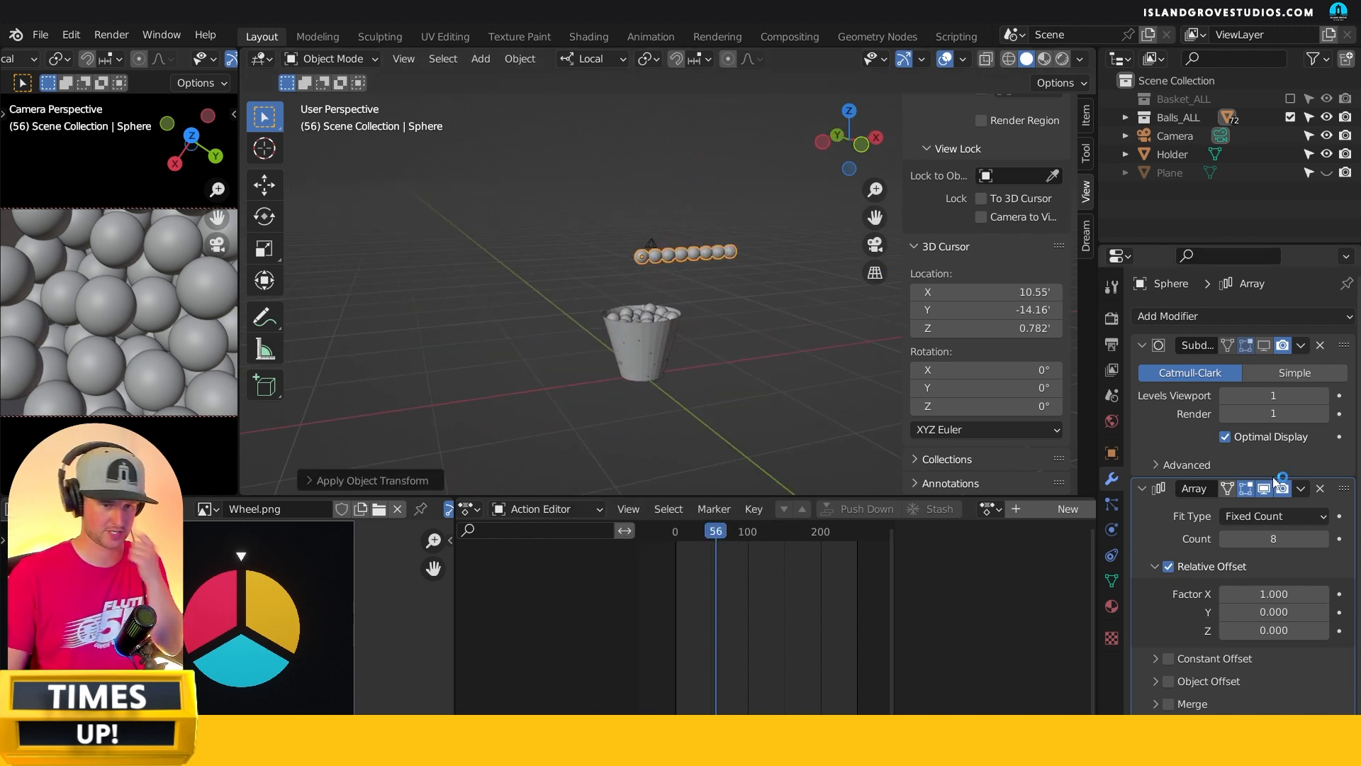
- Stack the arrayed balls vertically with relative offset factors X 0 and Z 1.3, and raise the count to 10
click(1286, 603)
text(0)
key(Return)
drag(1274, 630, 1329, 630)
middle_drag(734, 317, 682, 303)
click(641, 200)
shift+middle_drag(799, 316, 777, 416)
click(1323, 538)
click(1322, 538)
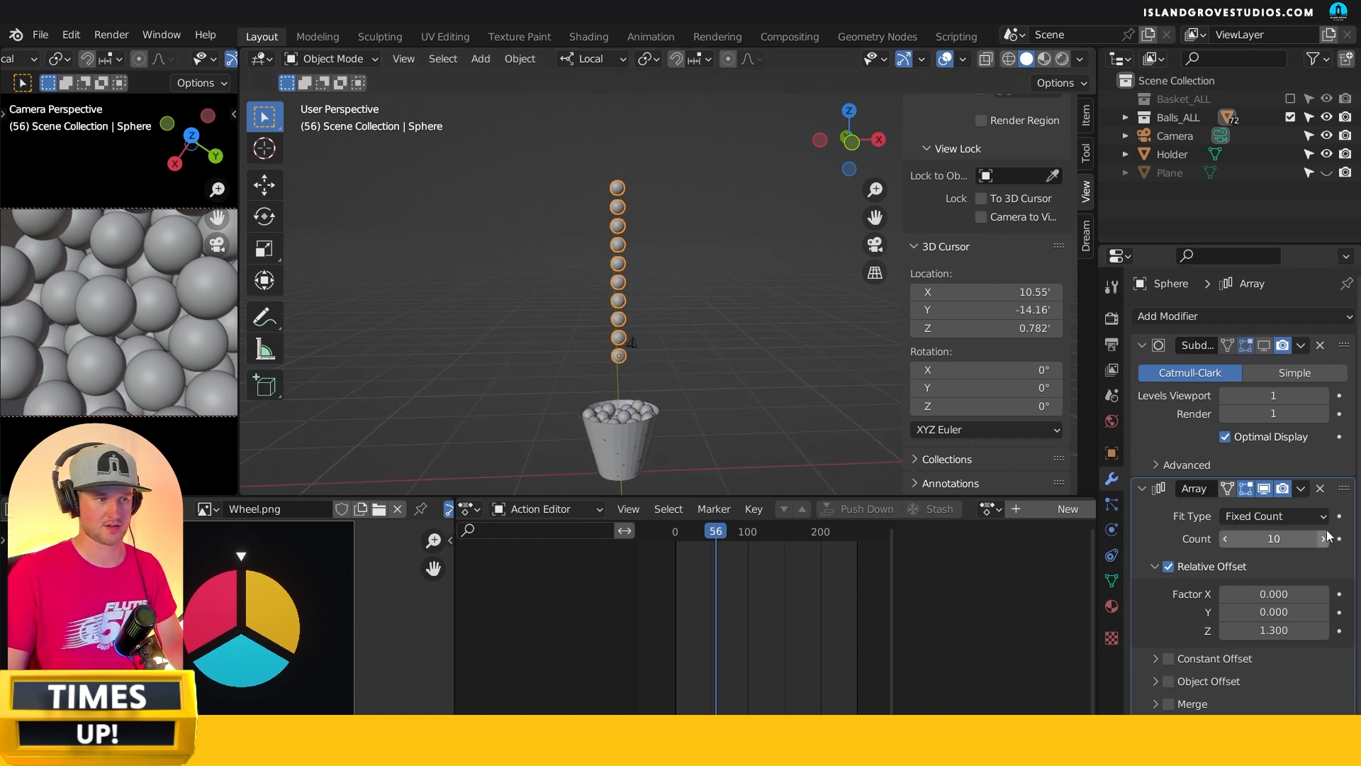
- Duplicate the column of balls four times, placing the copies side by side above the Holder
middle_drag(837, 348, 762, 362)
key(shift+d)
click(702, 339)
key(shift+d)
click(752, 337)
key(shift+d)
click(762, 343)
key(shift+d)
click(723, 343)
- Examine the duplicated ball columns, the Holder beneath them and a ball inside it from several angles
click(584, 251)
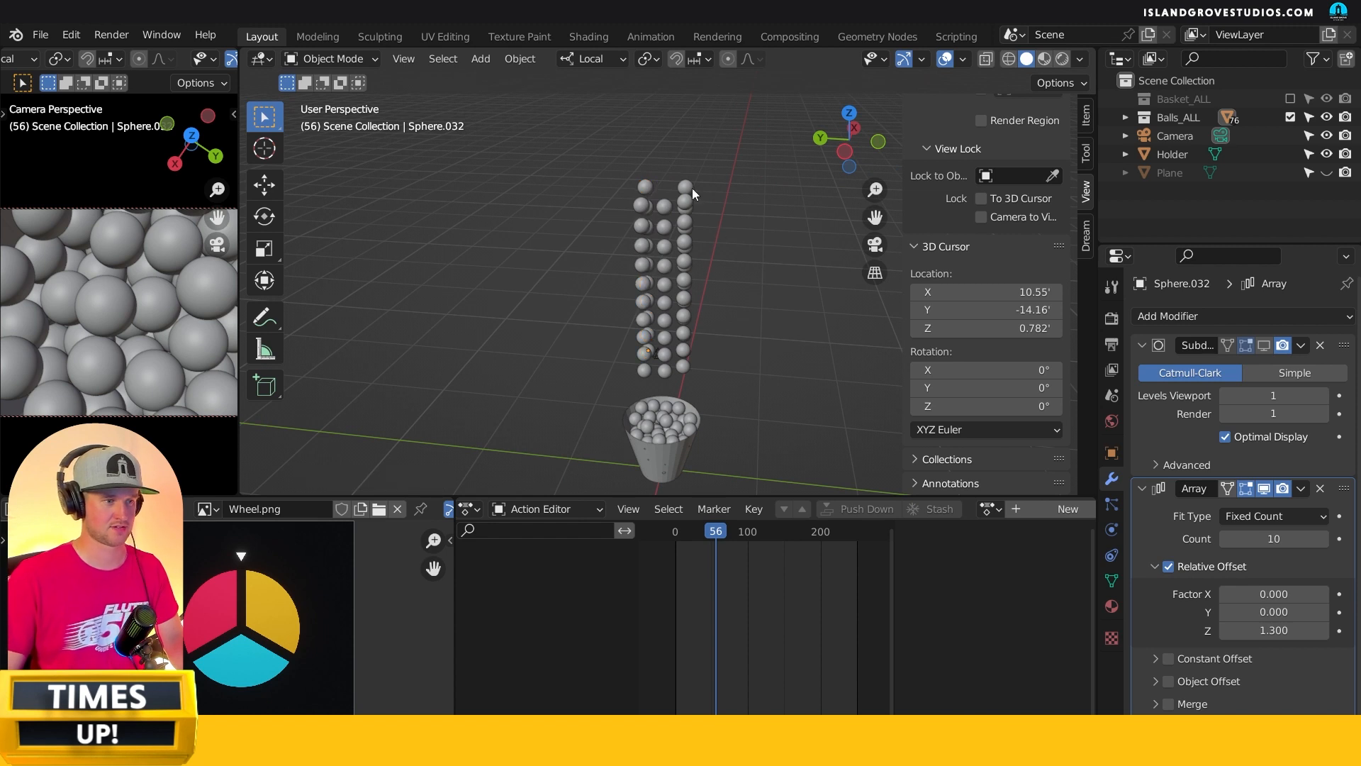
drag(604, 156, 735, 359)
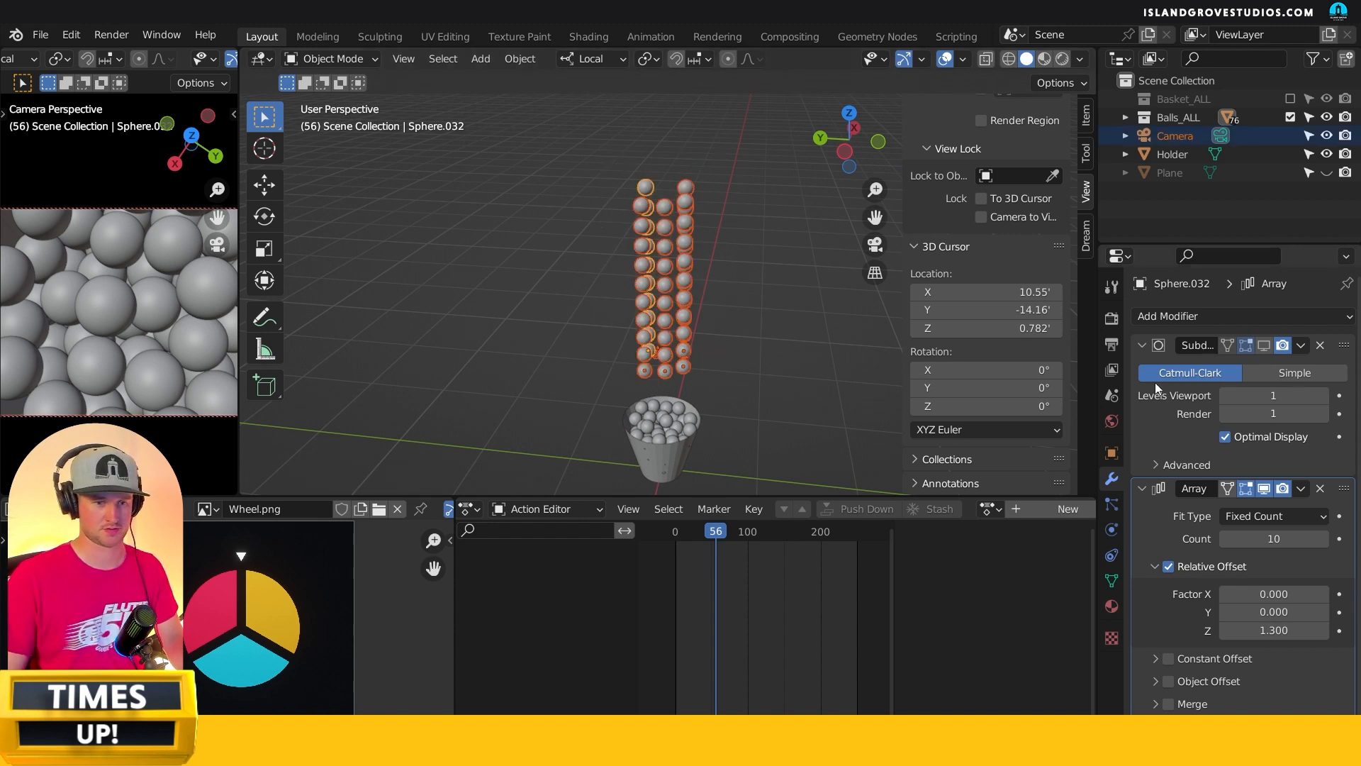
click(754, 370)
middle_drag(755, 370, 641, 312)
click(624, 359)
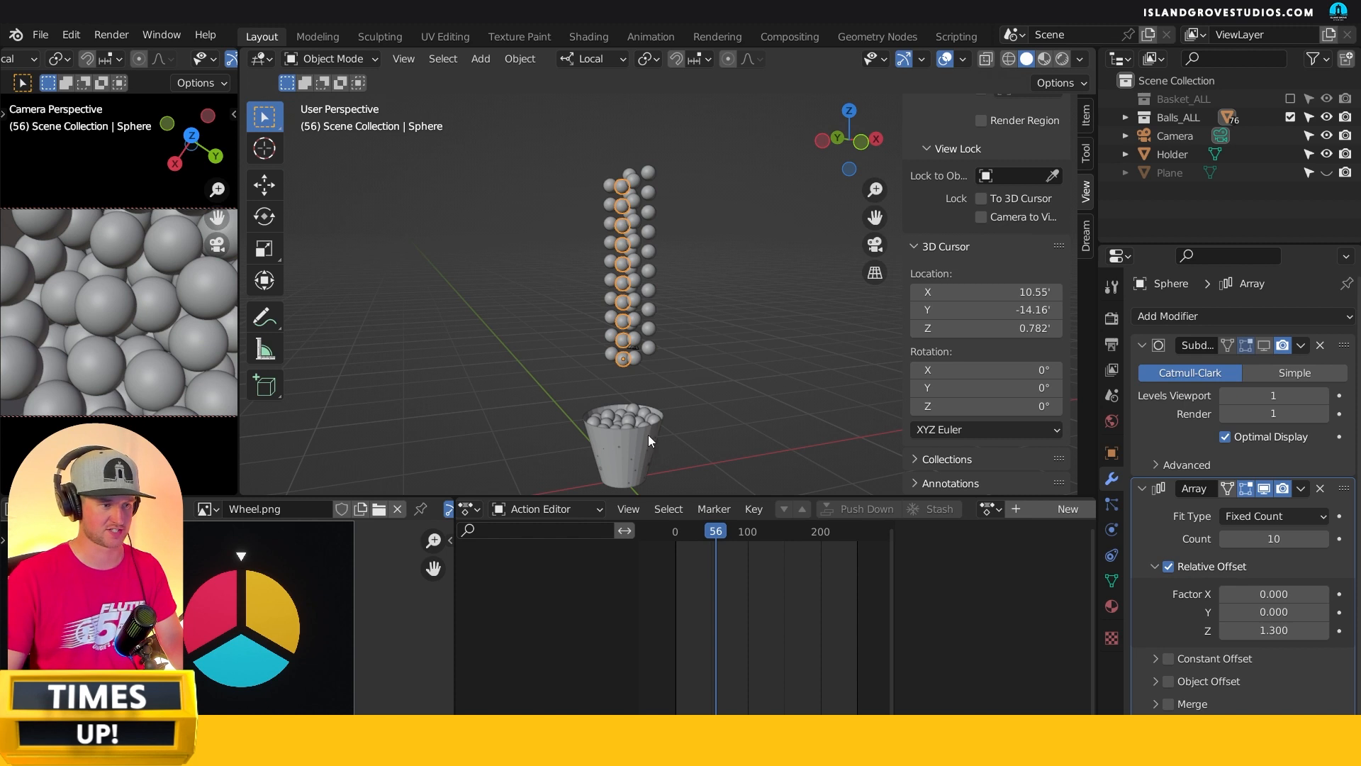
click(634, 432)
middle_drag(713, 427, 669, 394)
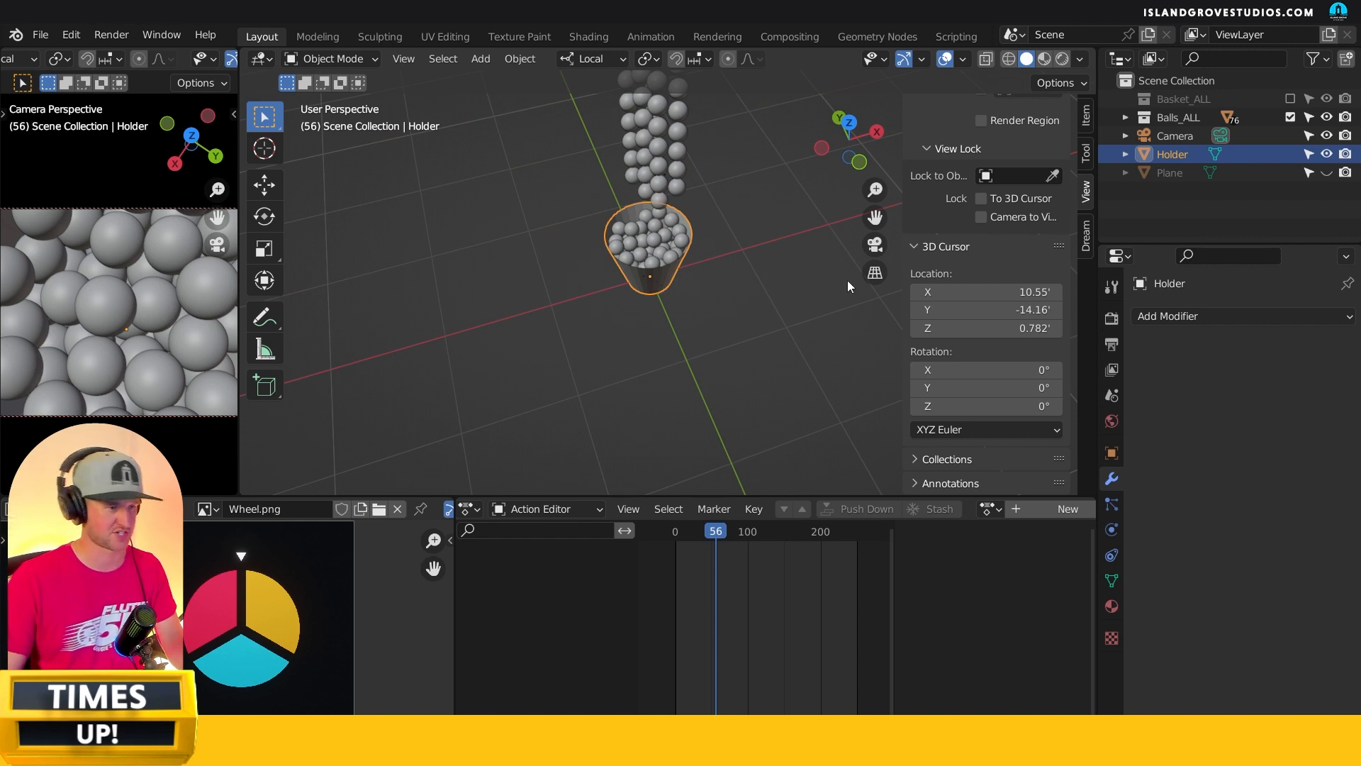
click(655, 242)
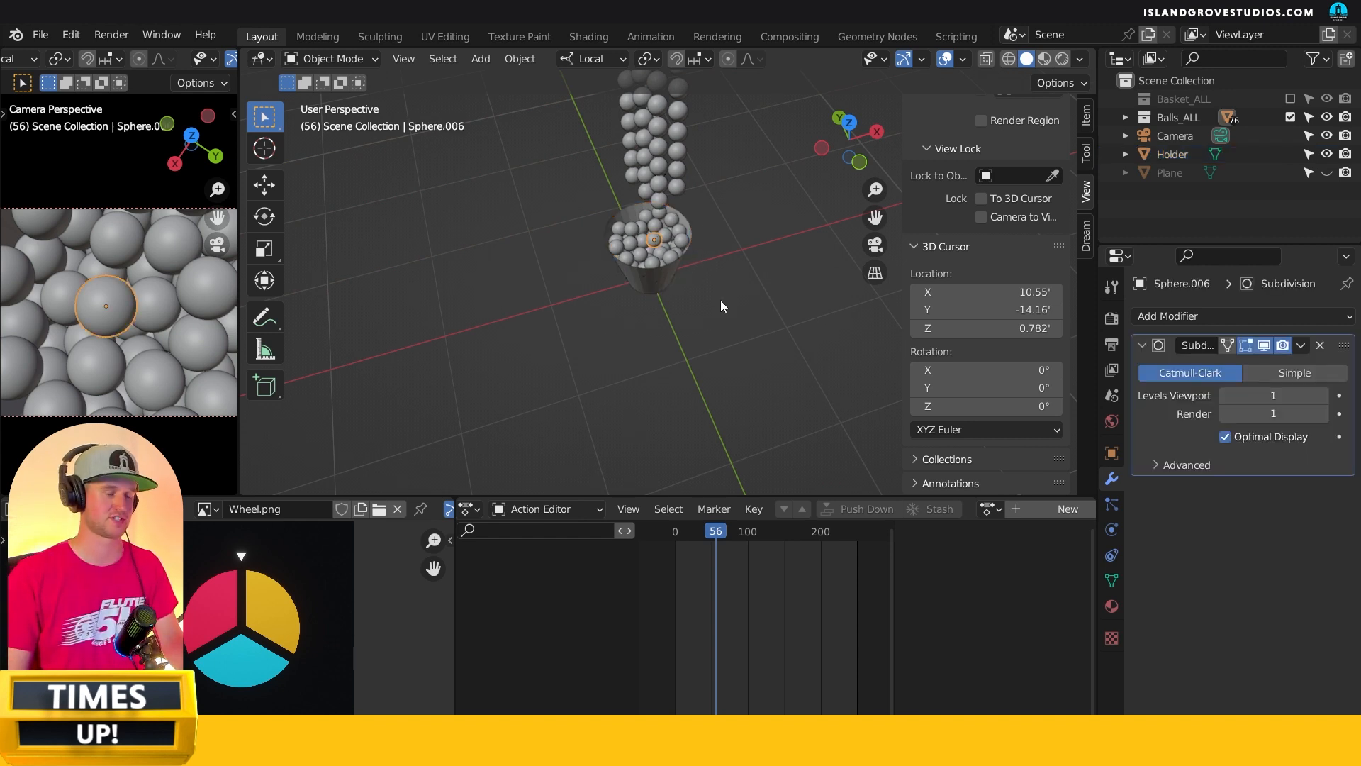
middle_drag(682, 230, 687, 368)
scroll(643, 402, up, 2)
scroll(642, 402, down, 2)
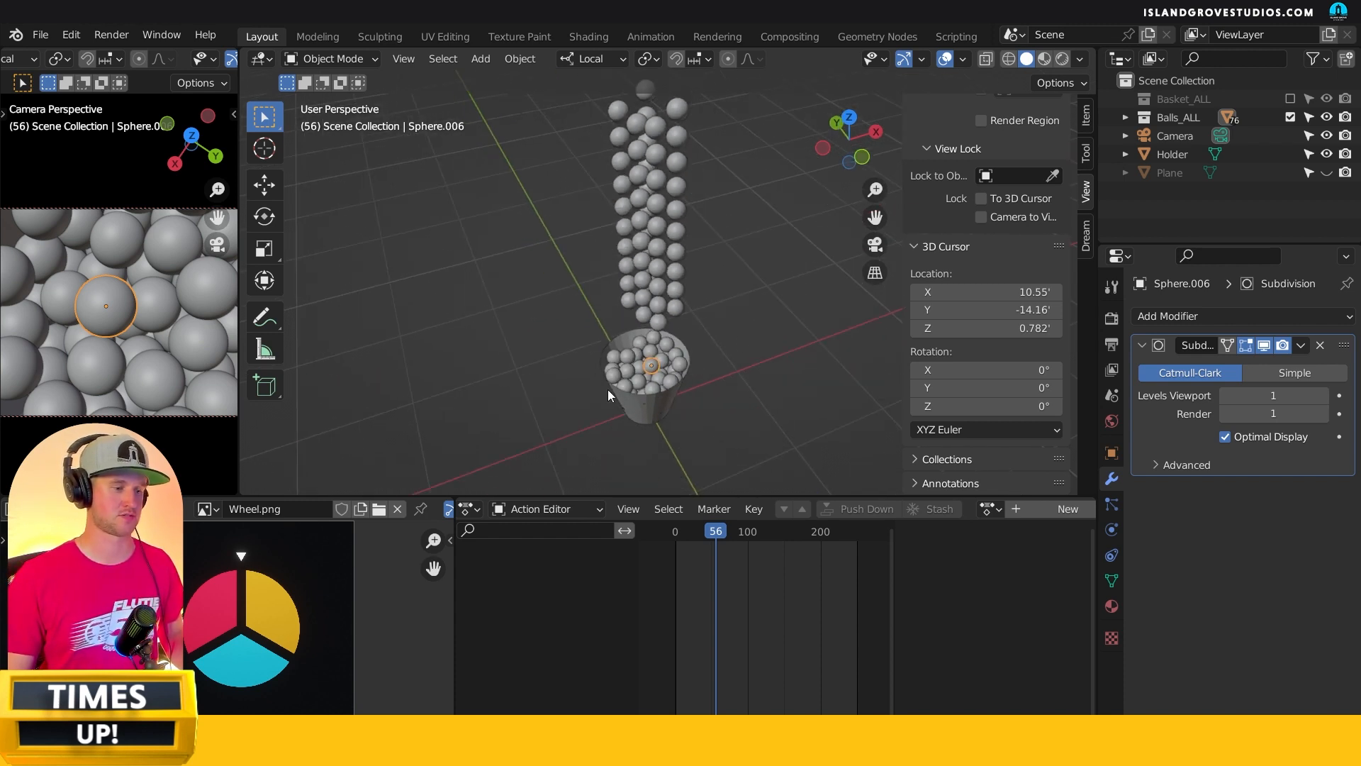
- Delete all the arrayed ball columns above the Holder, keeping only the balls inside it
click(663, 296)
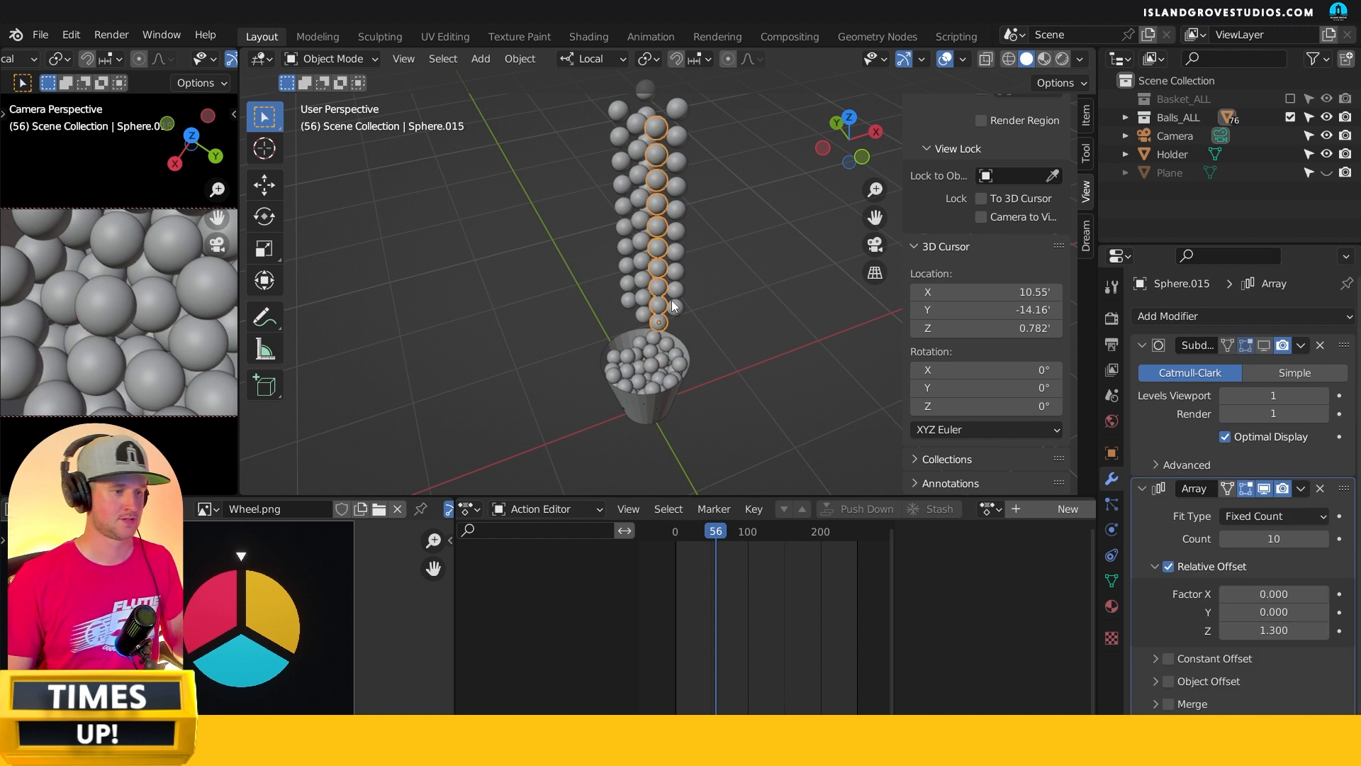
key(x)
click(656, 304)
click(645, 279)
shift+click(677, 255)
key(x)
click(696, 267)
middle_drag(665, 329, 516, 395)
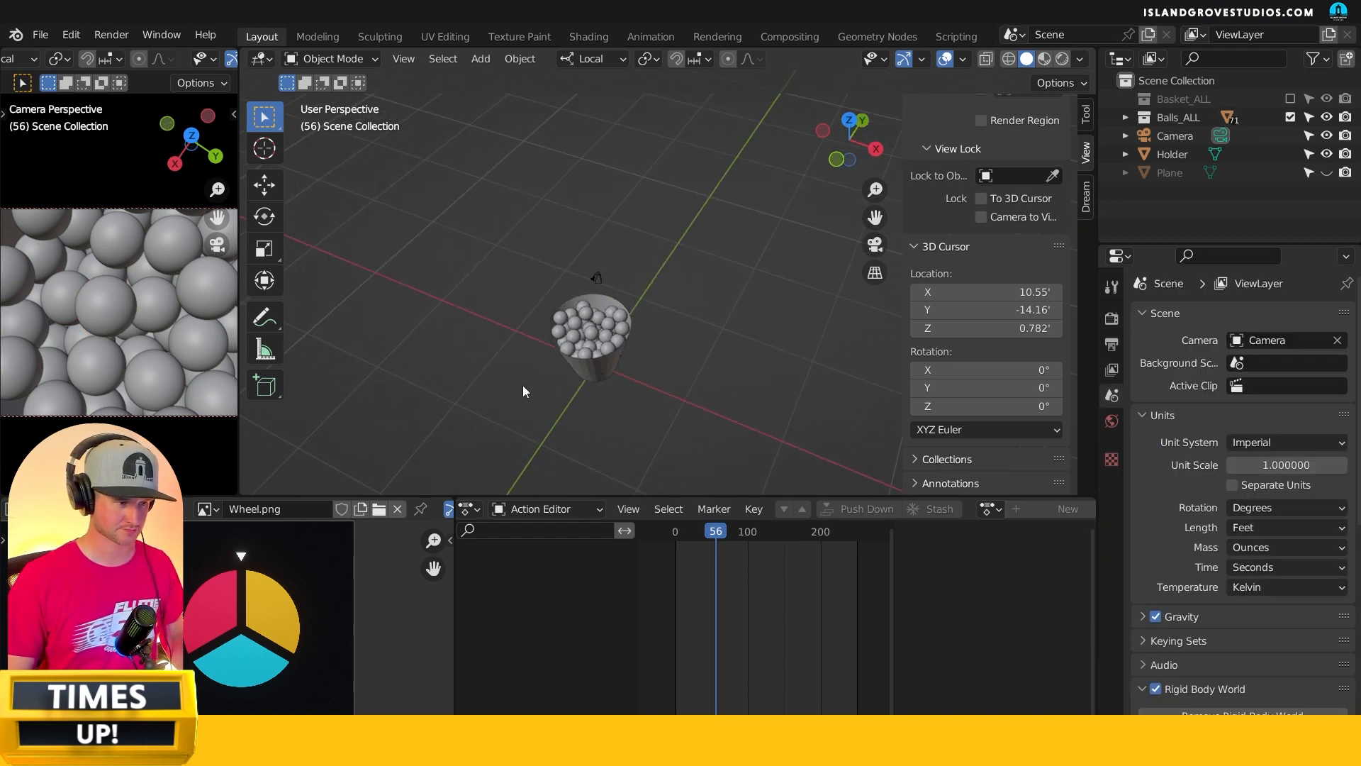
- Hide the Holder in the viewport and switch to Rendered shading to preview the exposed pile of balls
middle_drag(629, 390, 671, 254)
scroll(661, 246, up, 3)
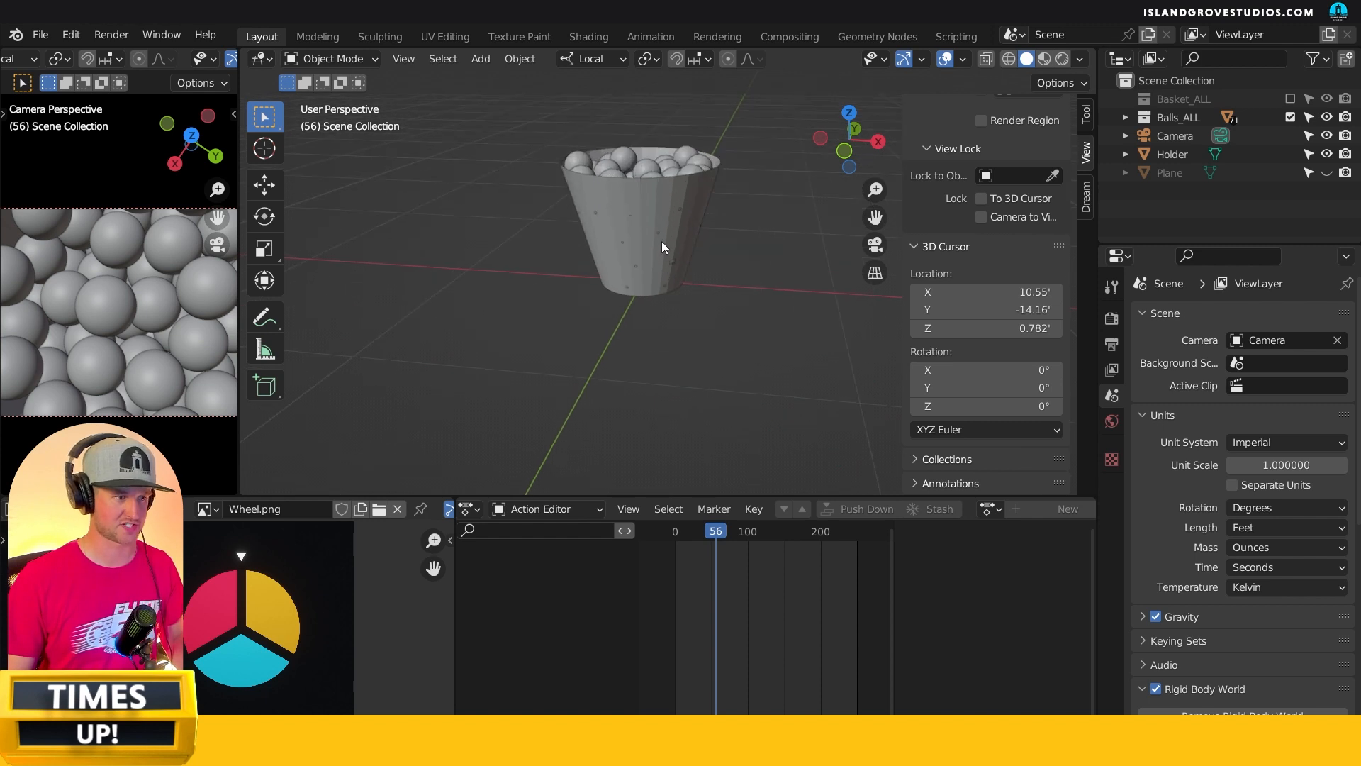
click(682, 253)
key(KP_Decimal)
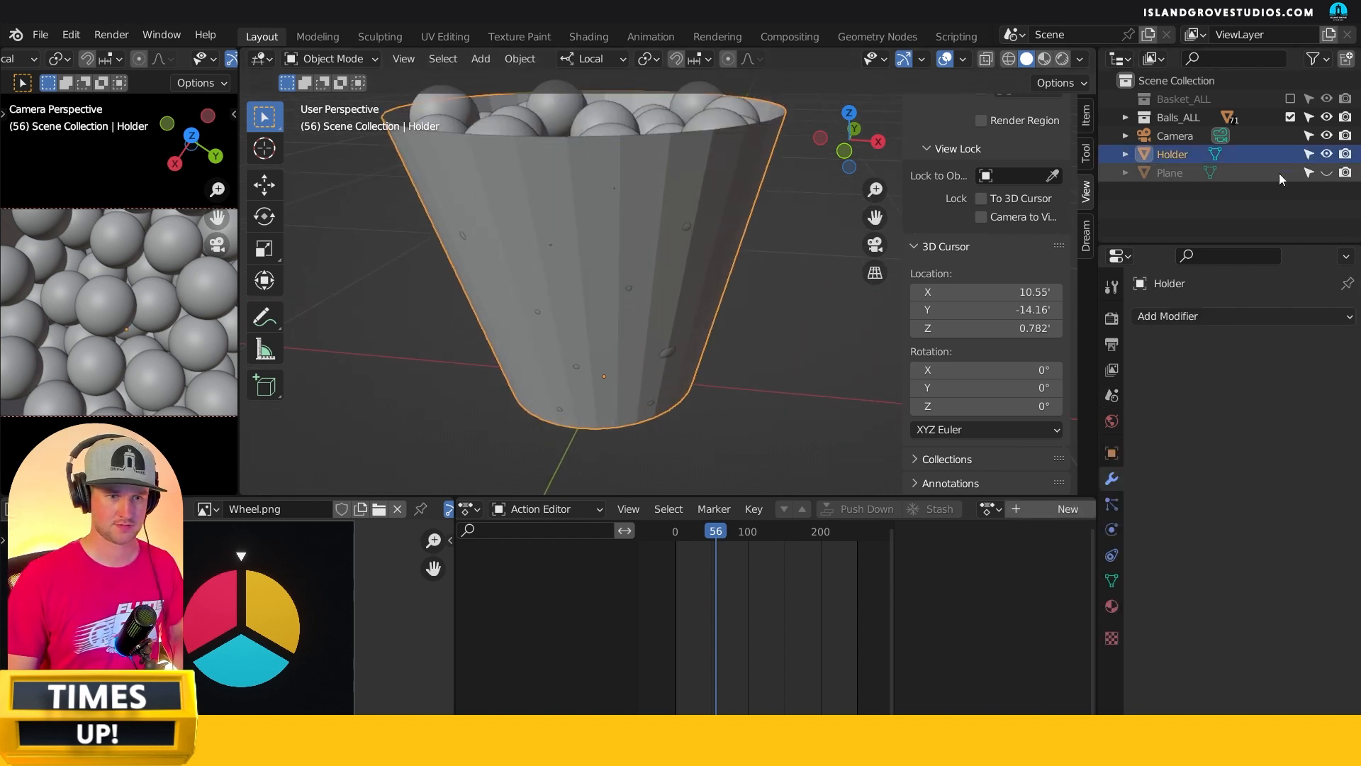
click(1326, 153)
shift+middle_drag(631, 231, 702, 293)
scroll(687, 310, down, 4)
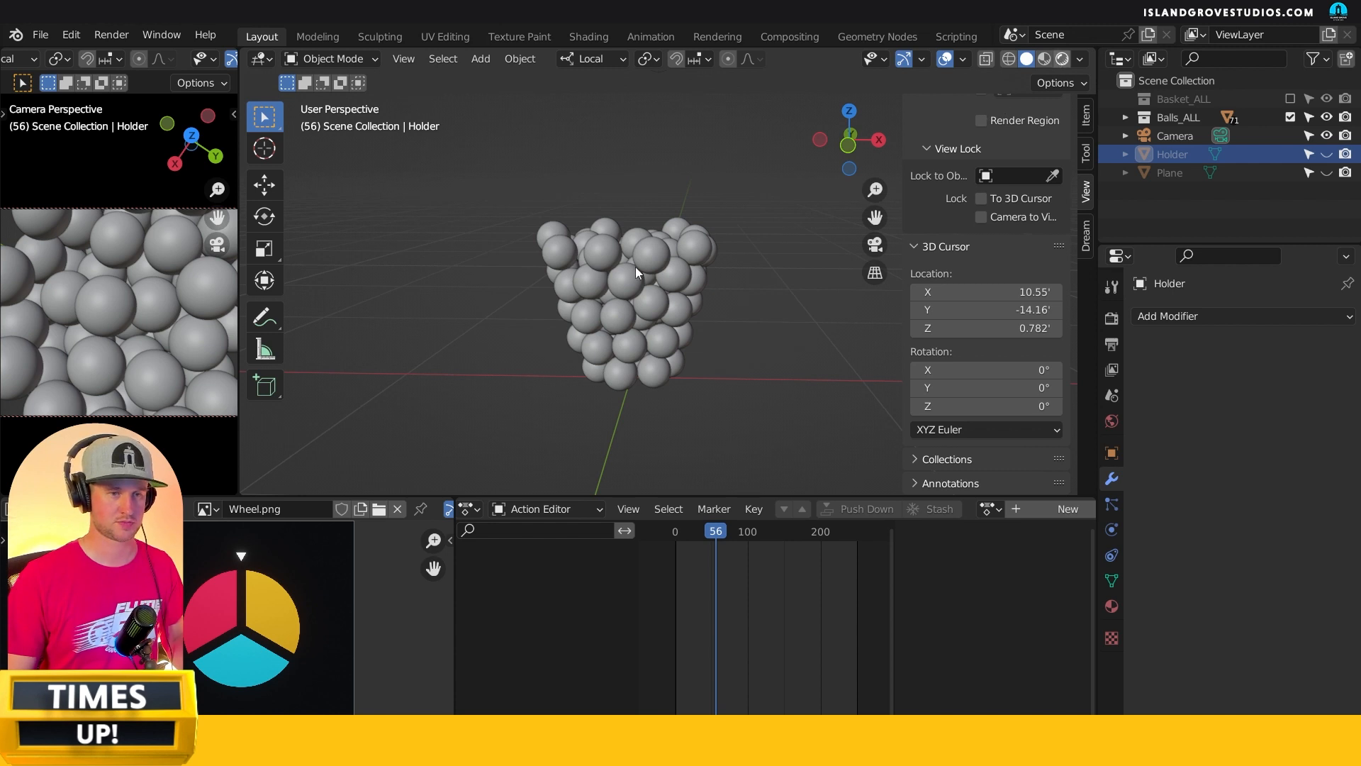
key(z)
key(8)
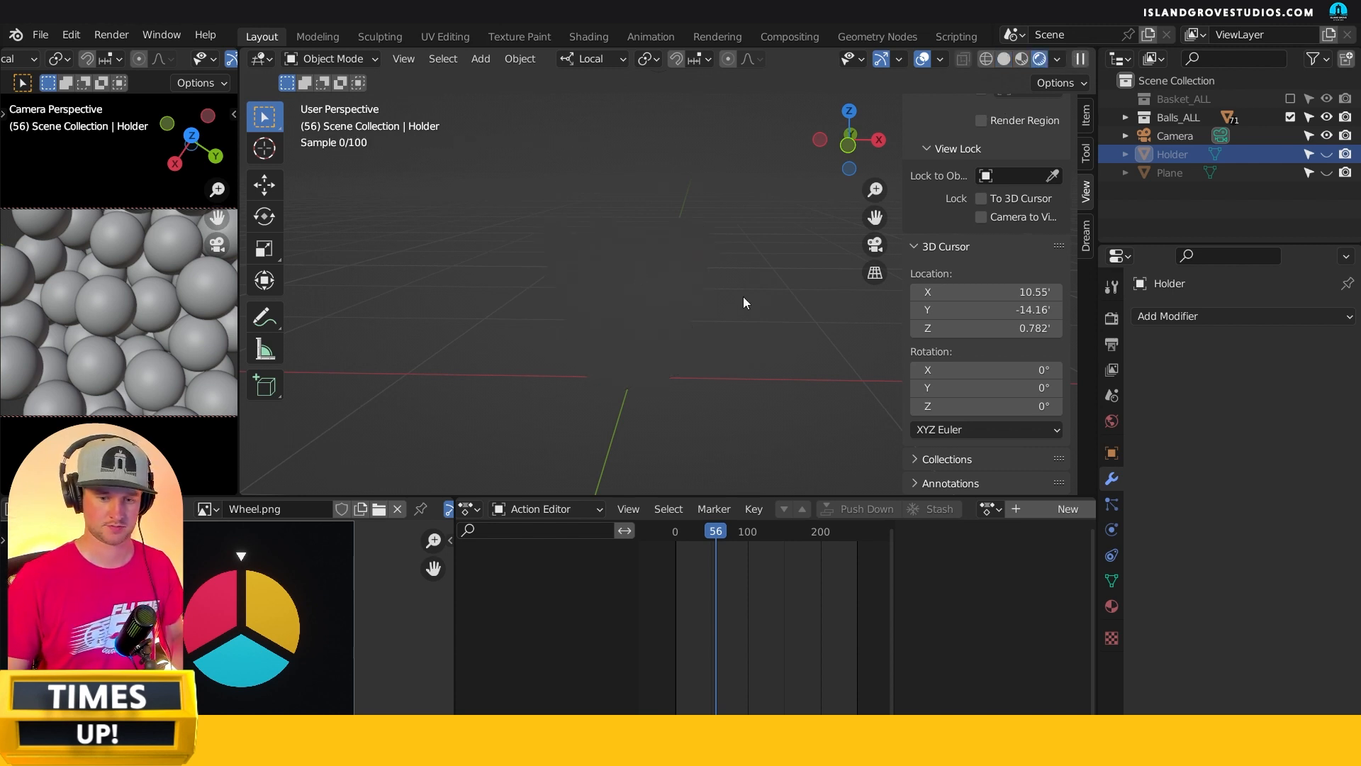